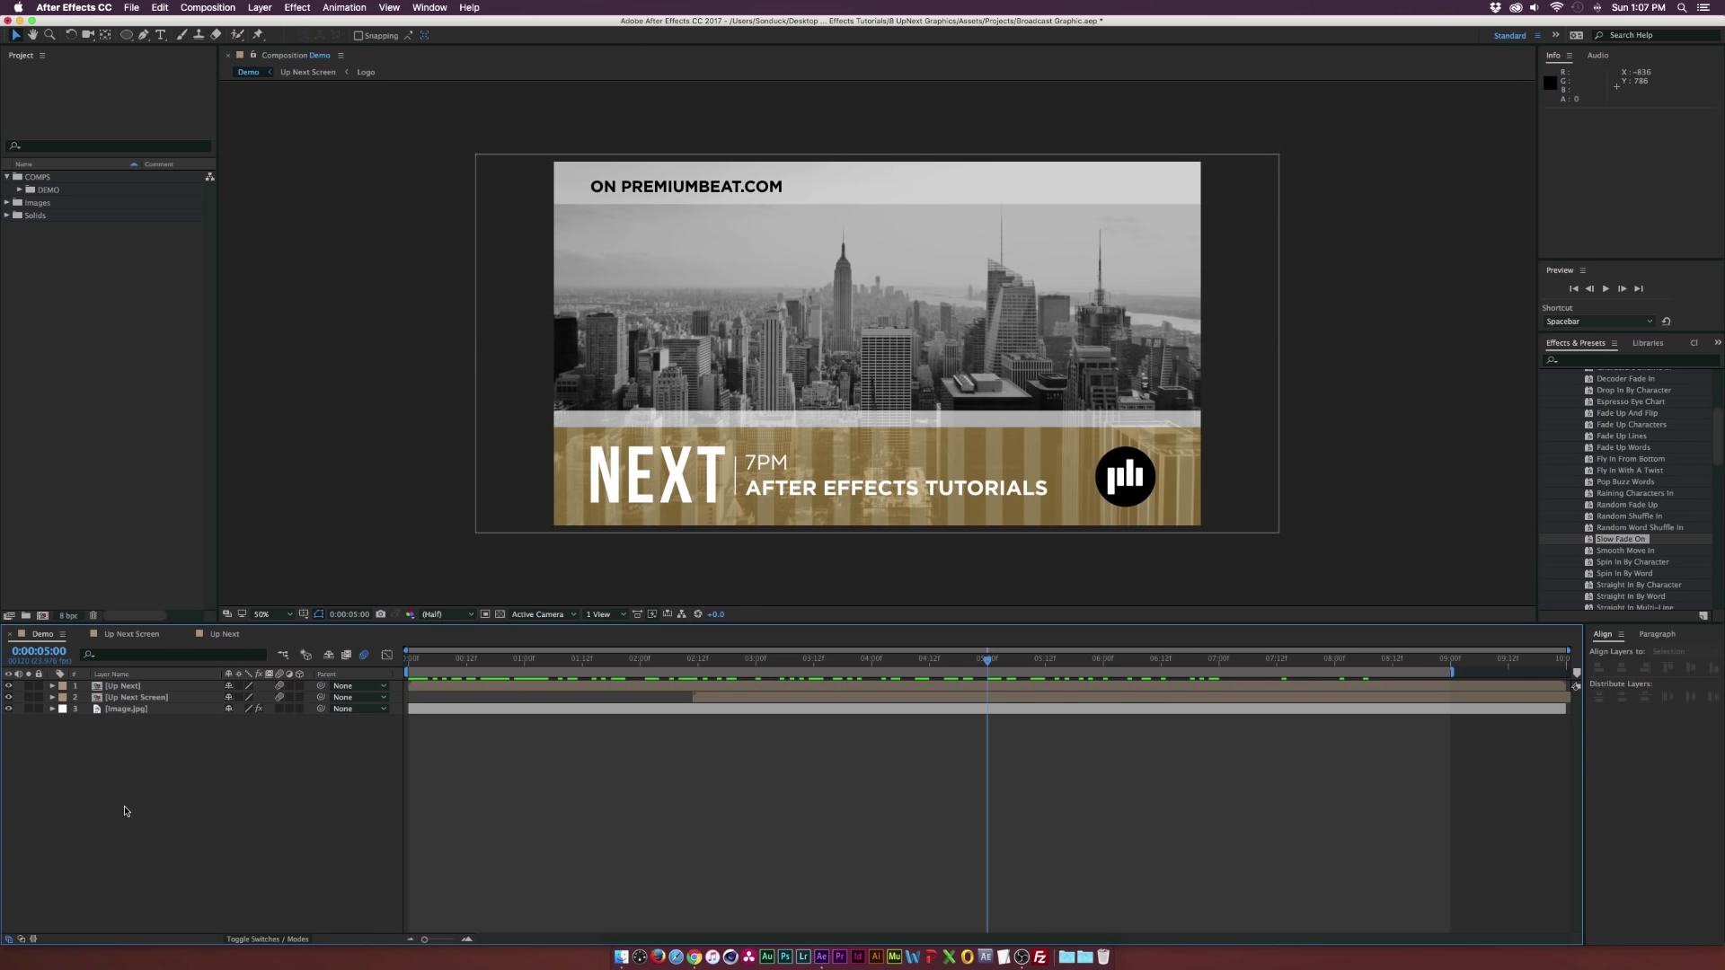
- Scrub through the Demo composition and view the preview images of the Neon graphics pack on the RocketStock page in Chrome
{"action": "left_click_drag", "start_coordinate": [572, 661], "coordinate": [1043, 659]}
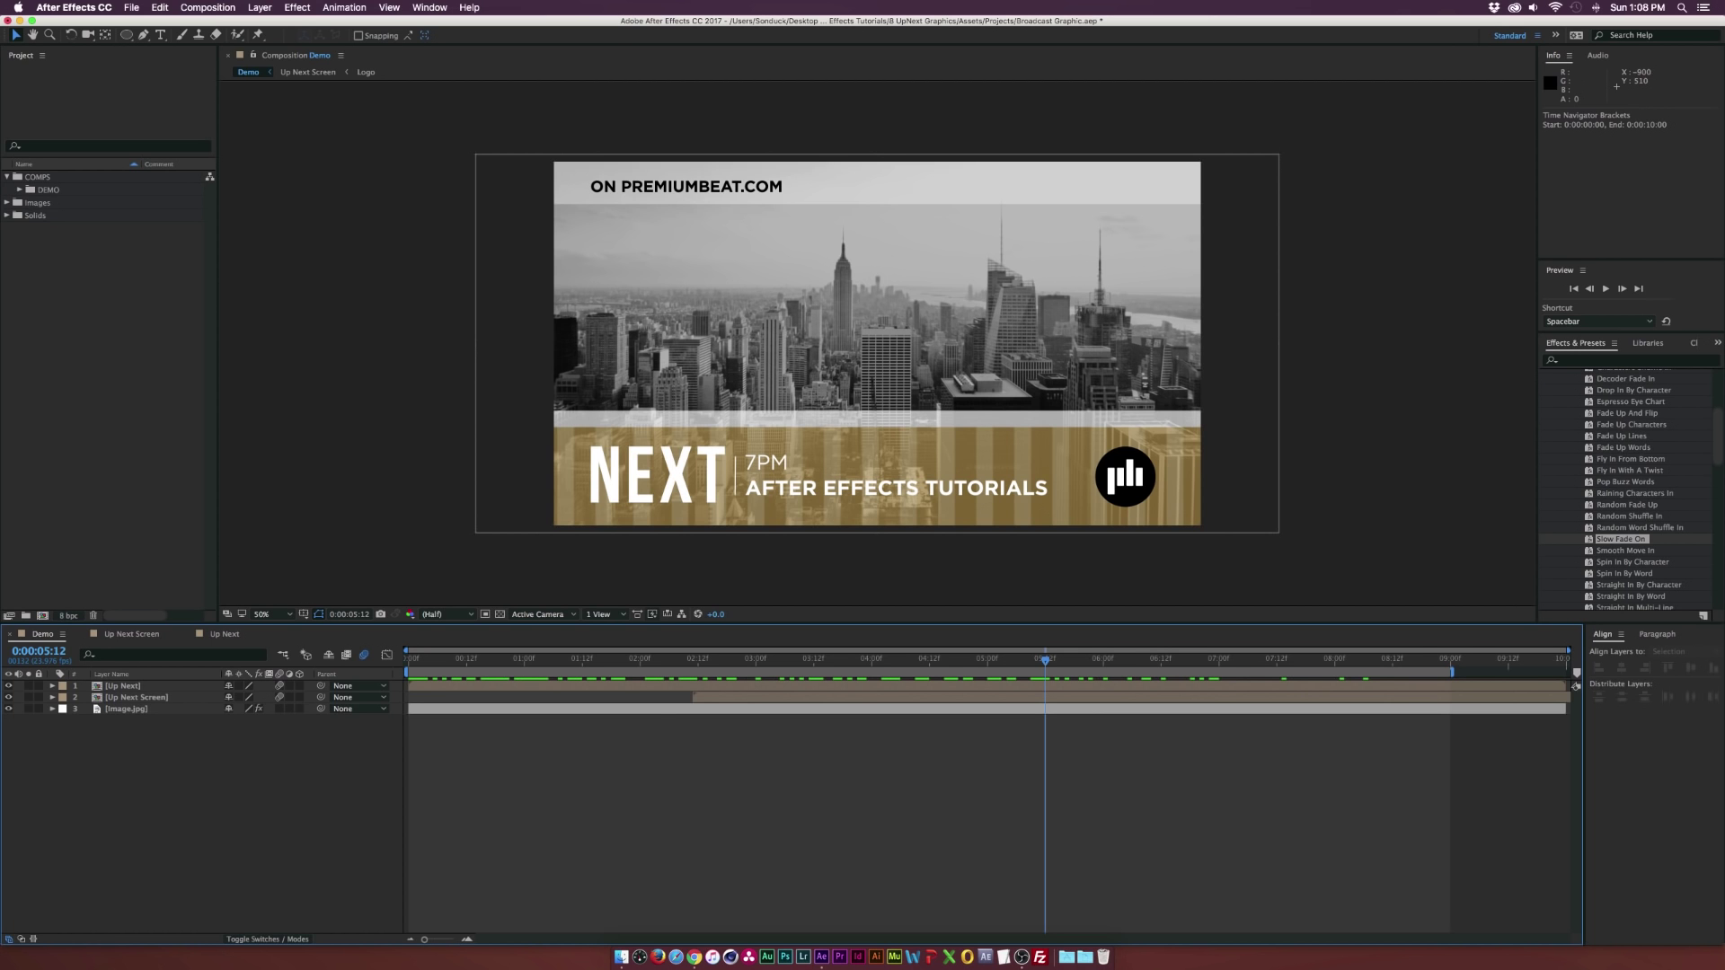
{"action": "key", "text": "super+Tab"}
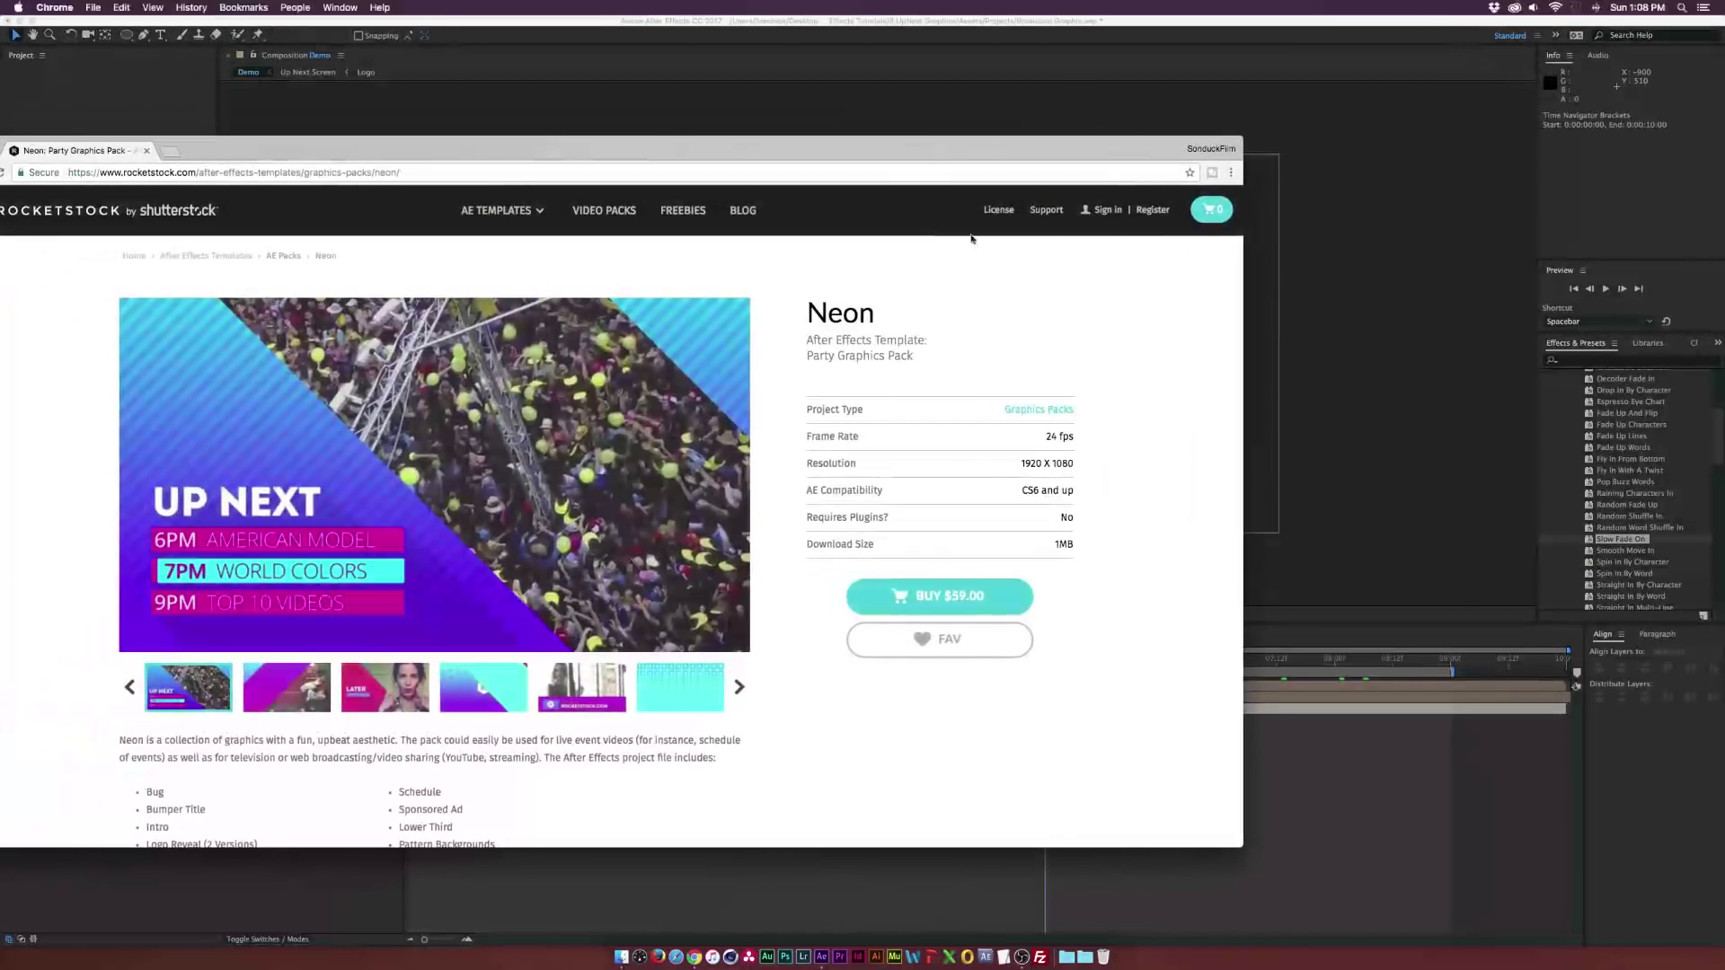
{"action": "left_click_drag", "start_coordinate": [798, 146], "coordinate": [1020, 135]}
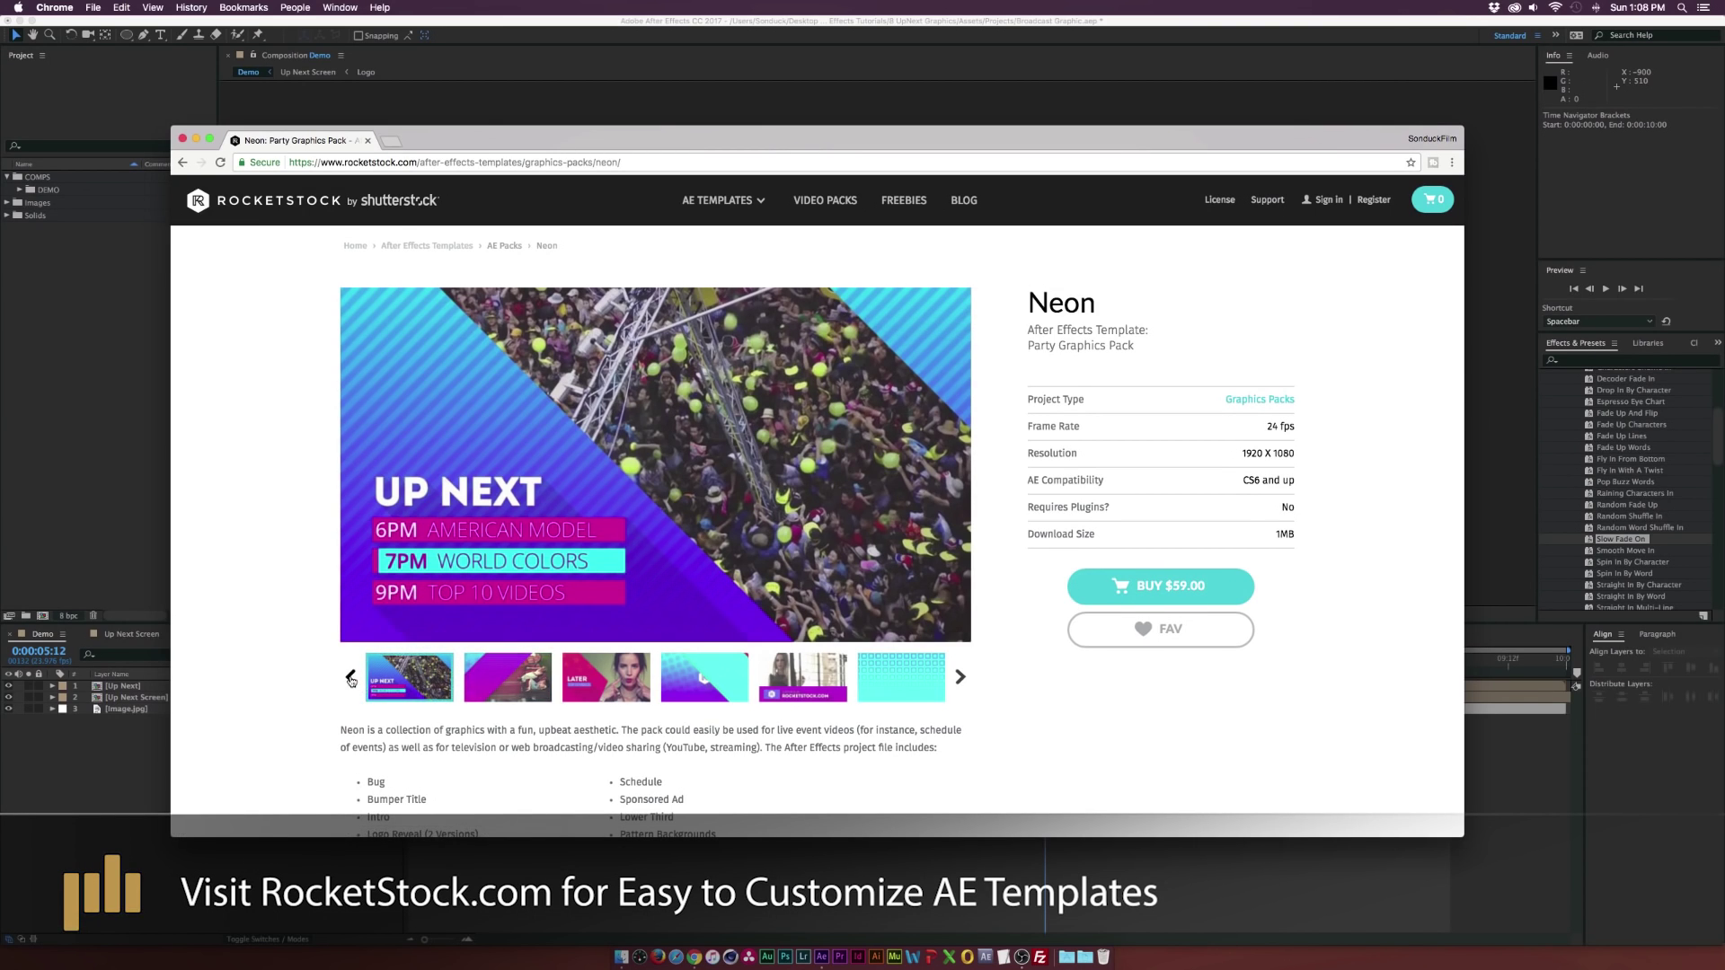
{"action": "left_click", "coordinate": [504, 685]}
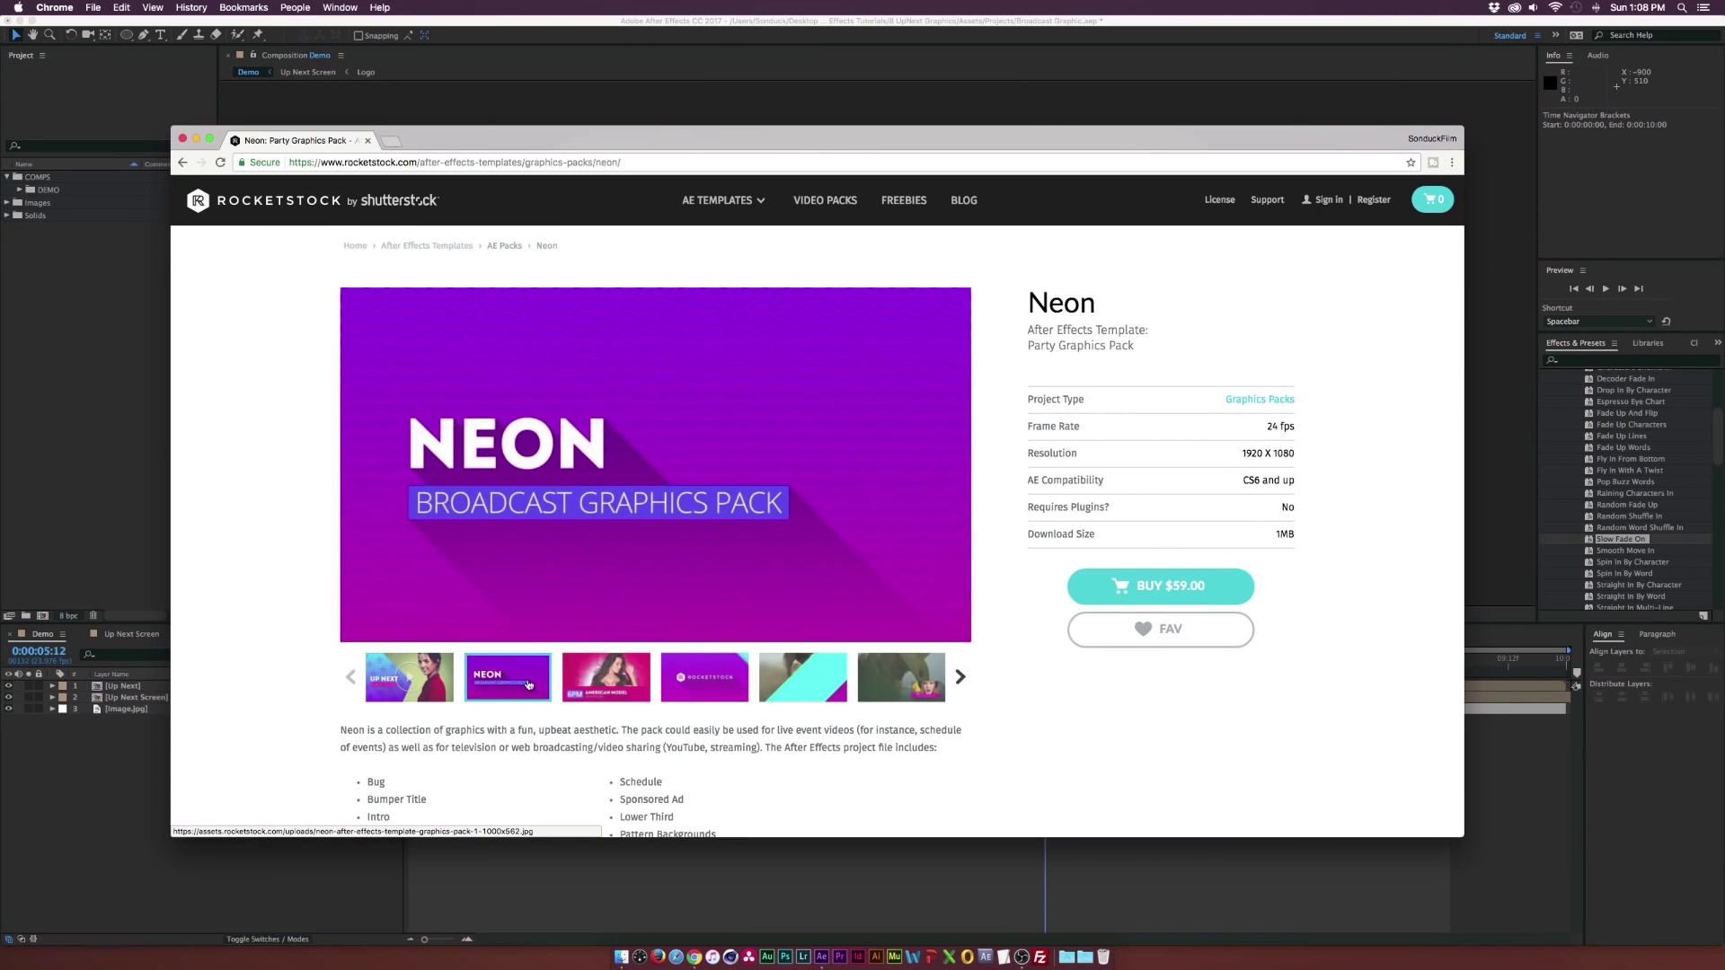
{"action": "left_click", "coordinate": [725, 681]}
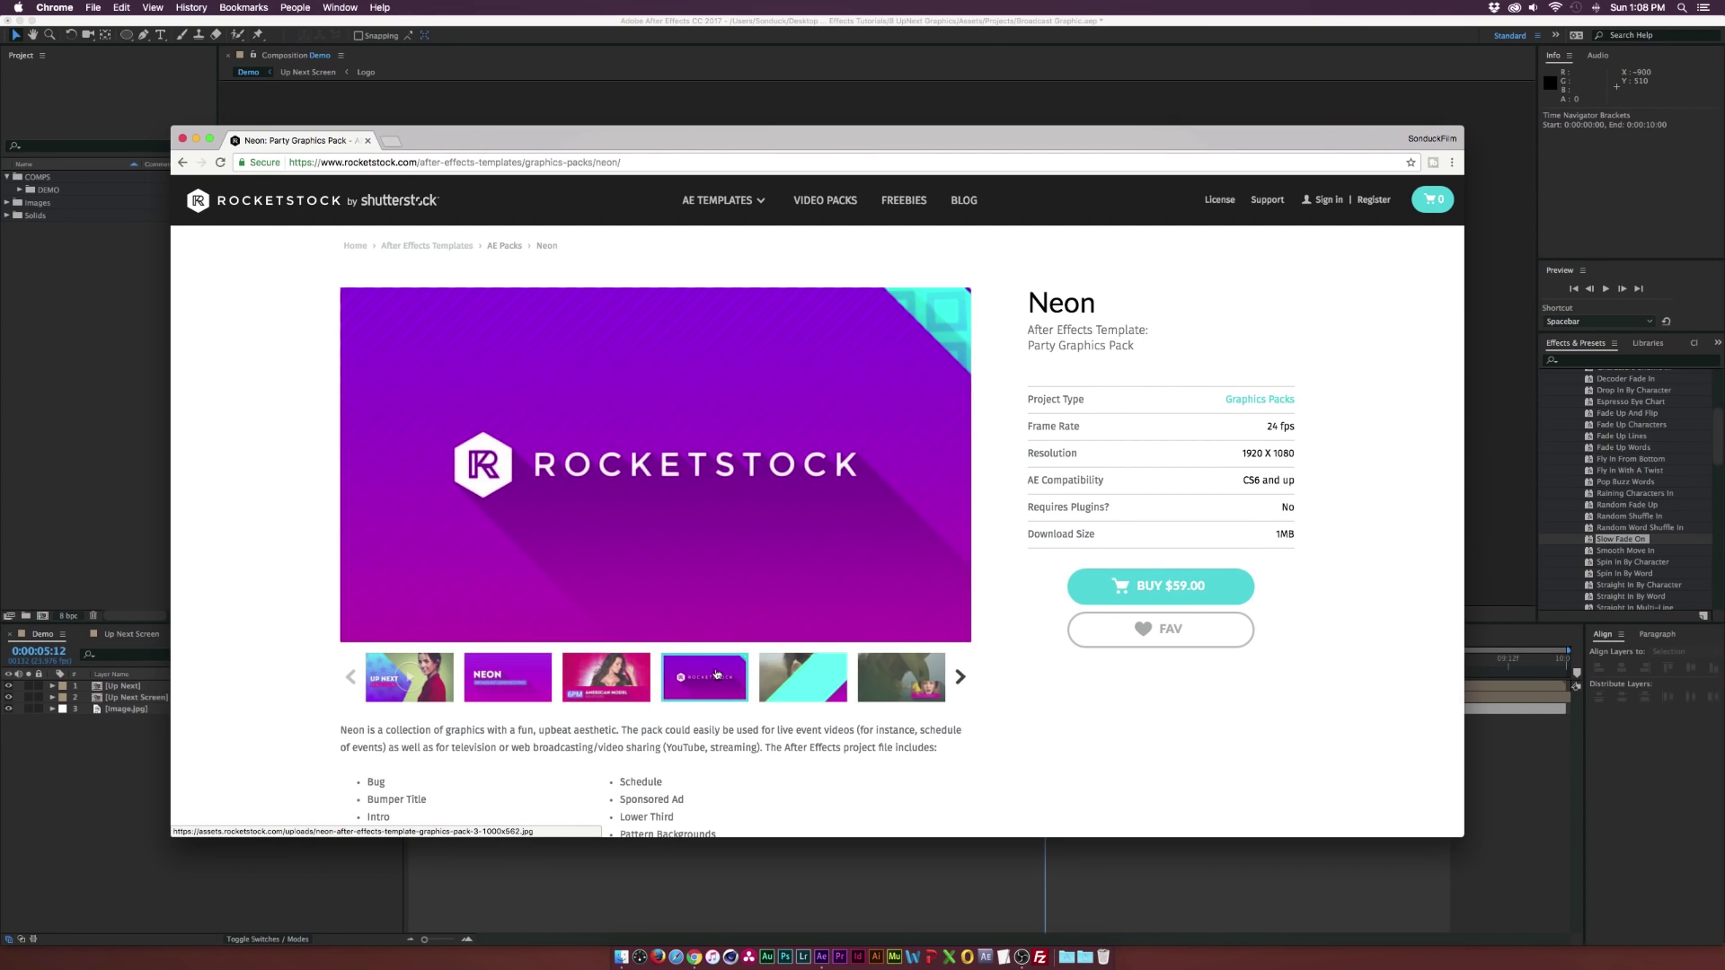
{"action": "key", "text": "super+Tab"}
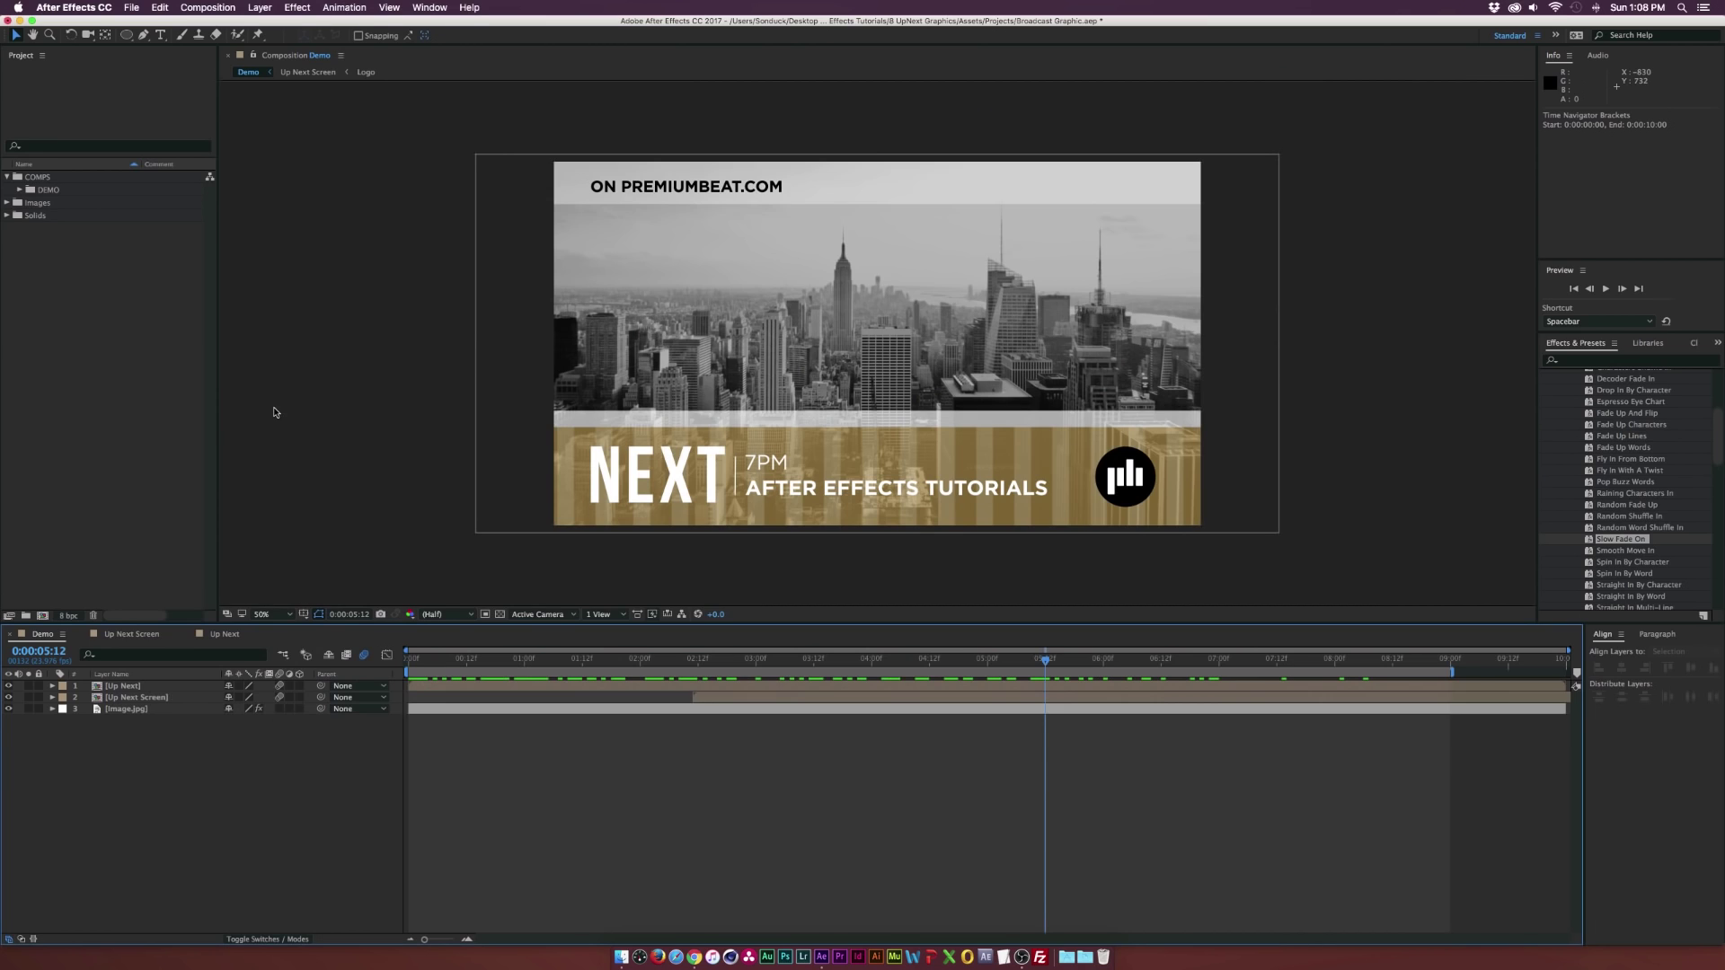
- Create a new 1920 x 1080 composition named TUTORIAL with a duration of 10 seconds
{"action": "left_click", "coordinate": [42, 615]}
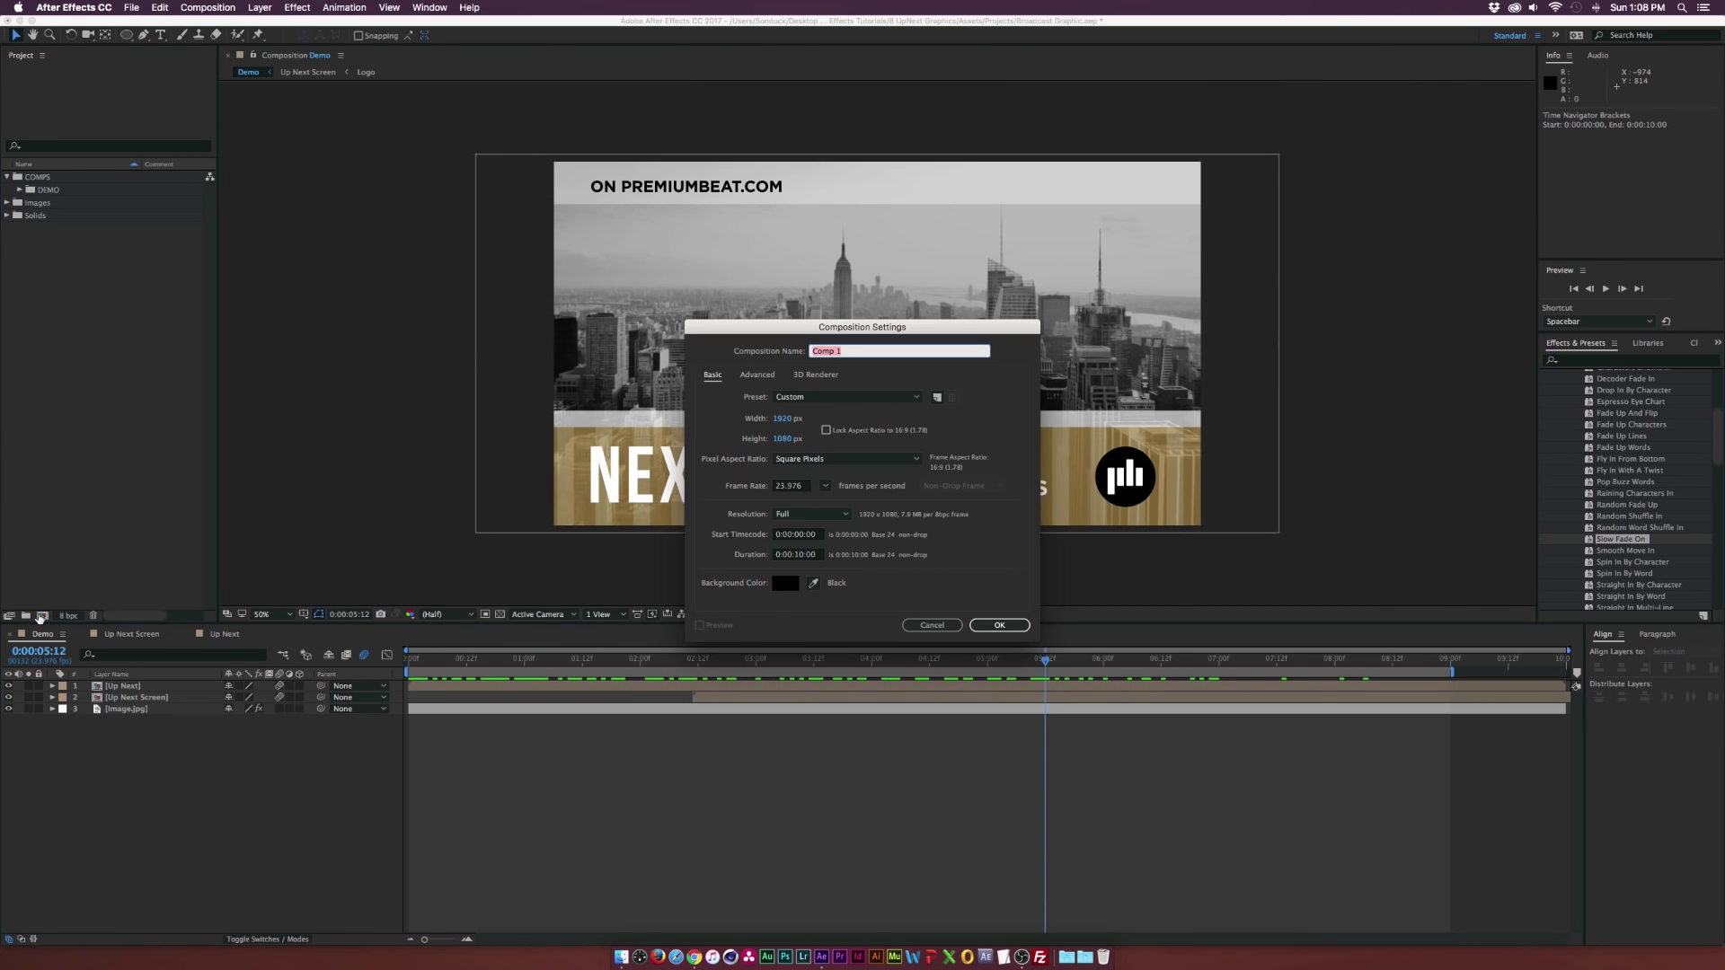
{"action": "type", "text": "TUTORIAL"}
{"action": "left_click", "coordinate": [1000, 625]}
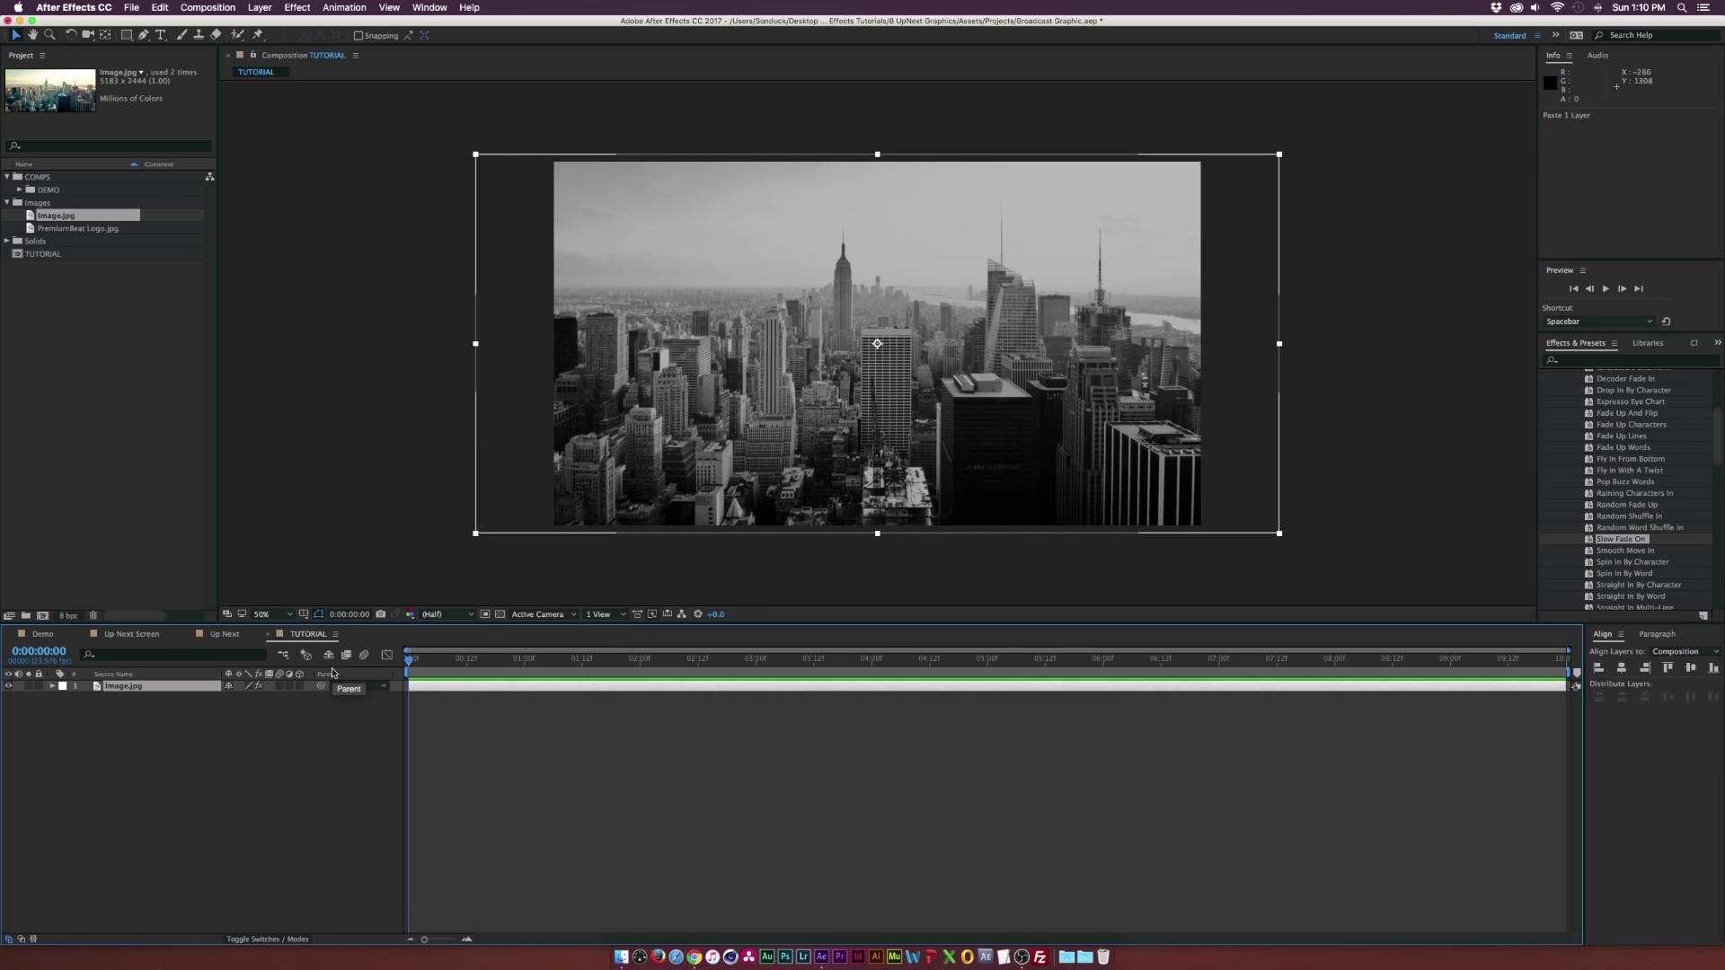
- Draw a rectangle shape across the lower part of the frame, extending past both sides and the bottom edge
{"action": "left_click", "coordinate": [333, 718]}
{"action": "left_click", "coordinate": [127, 35]}
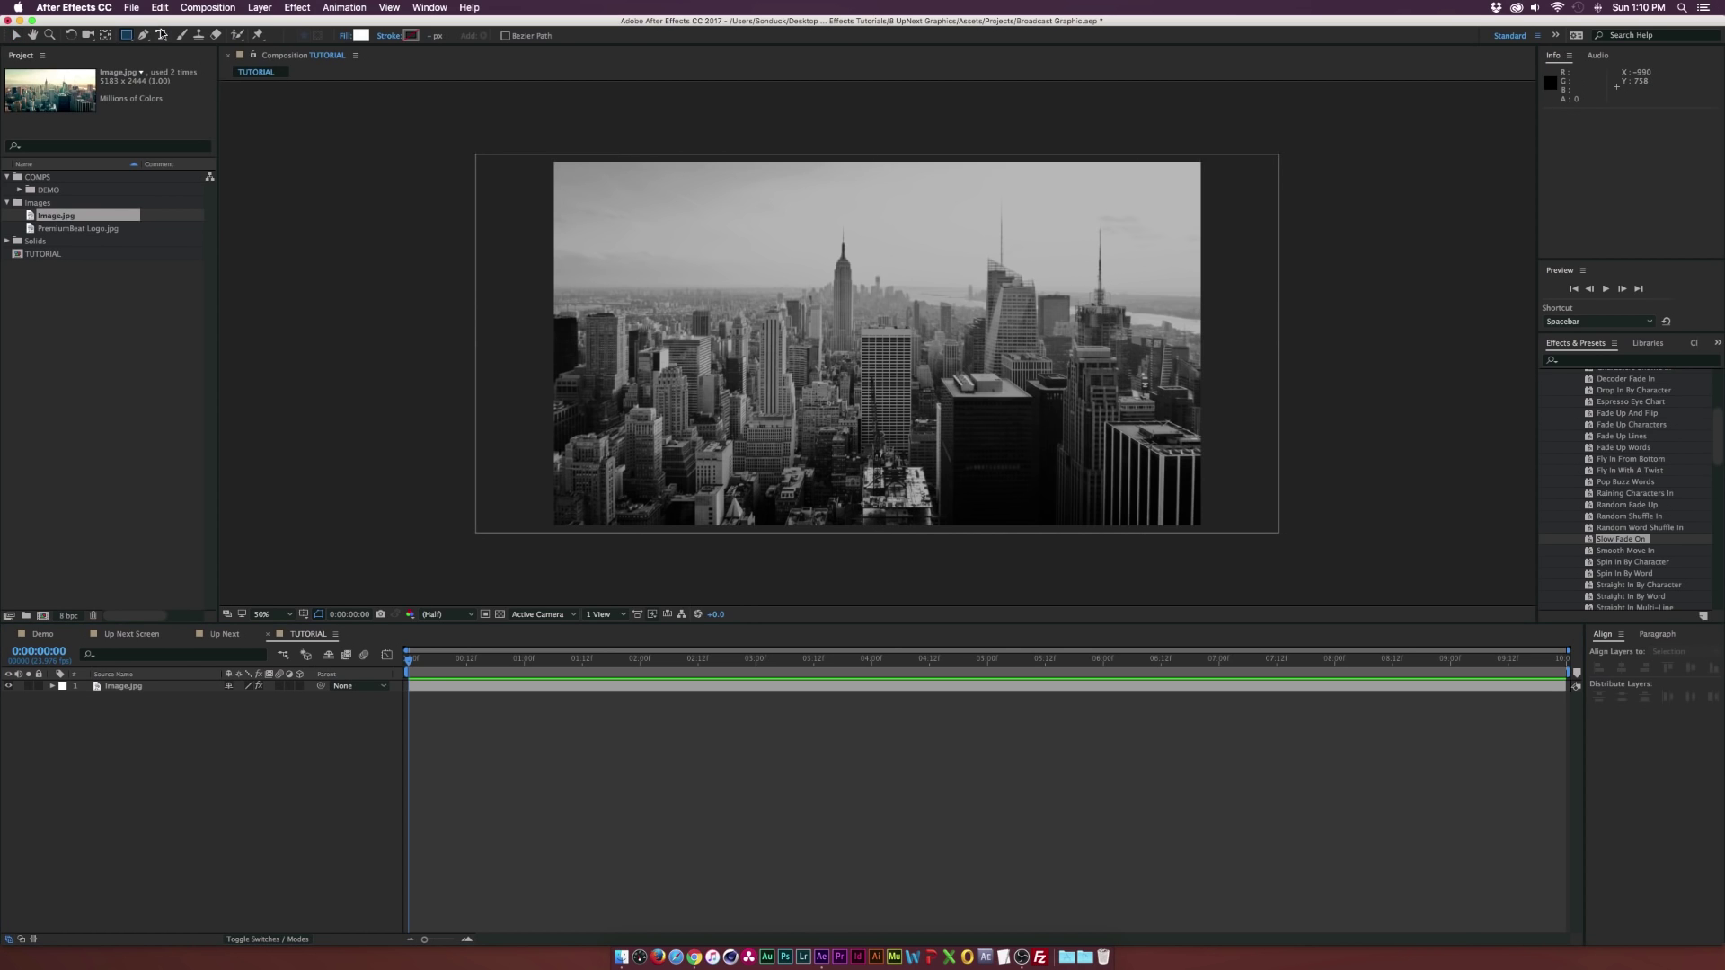
{"action": "left_click", "coordinate": [16, 35]}
{"action": "left_click", "coordinate": [127, 35]}
{"action": "left_click_drag", "start_coordinate": [439, 426], "coordinate": [1296, 549]}
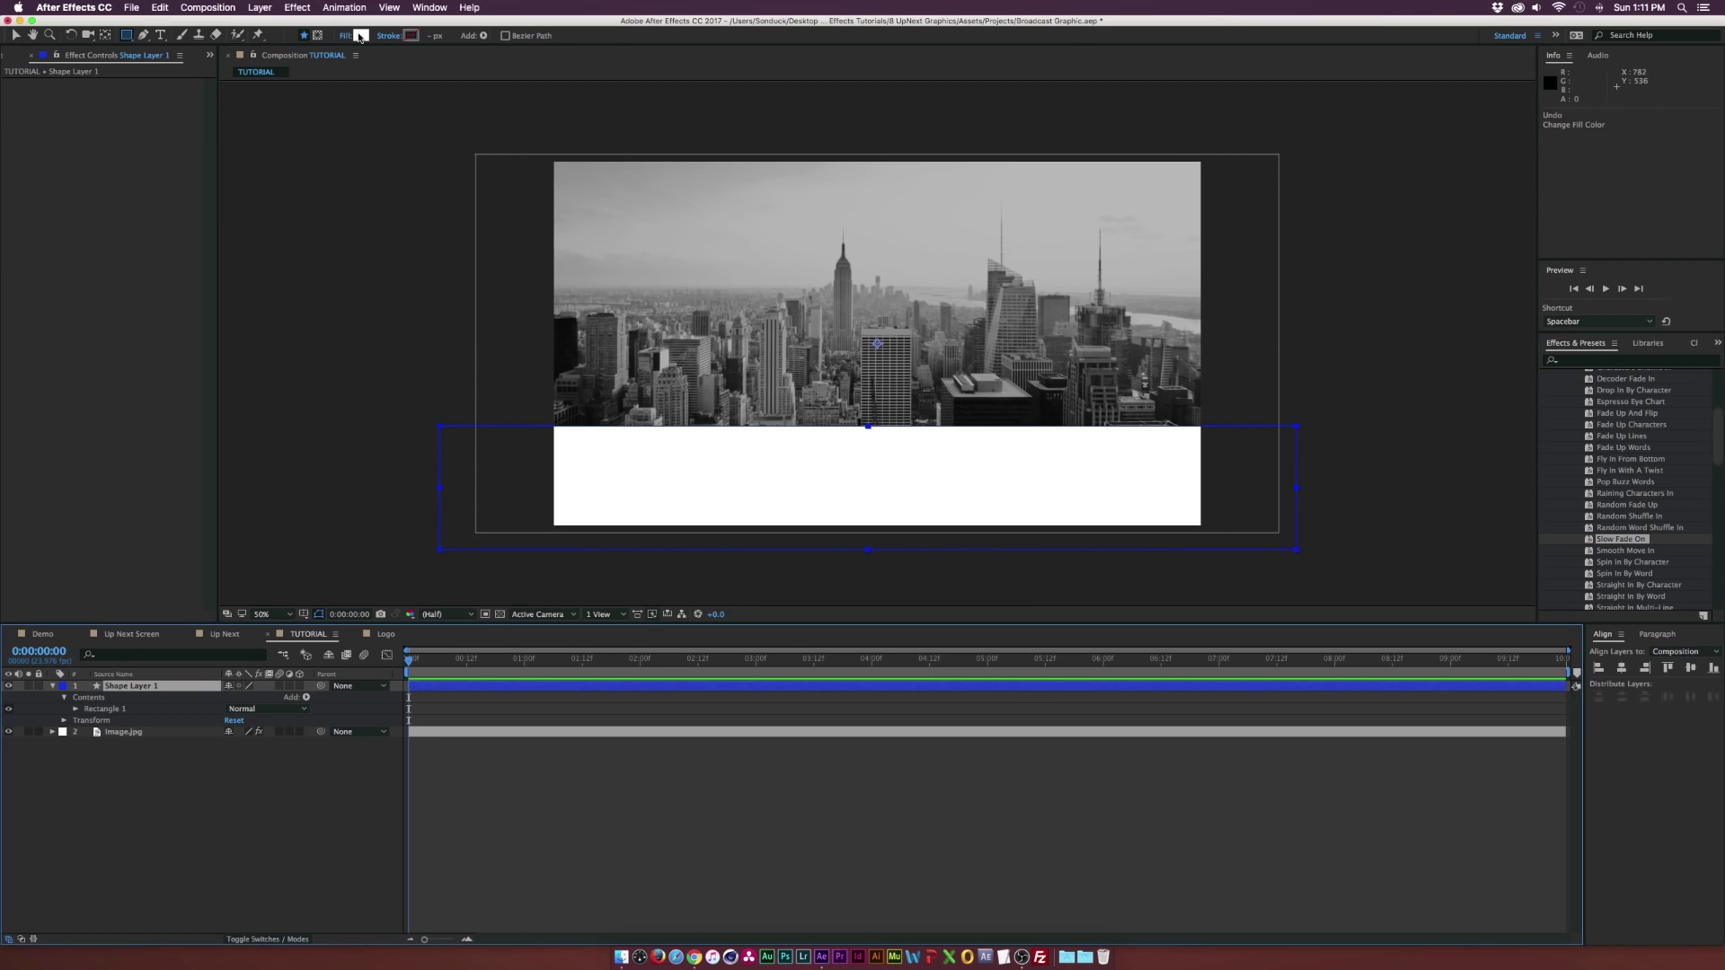
- Set the lower rectangle's fill color to gold, C0964A
{"action": "left_click", "coordinate": [361, 35]}
{"action": "type", "text": "C0964A"}
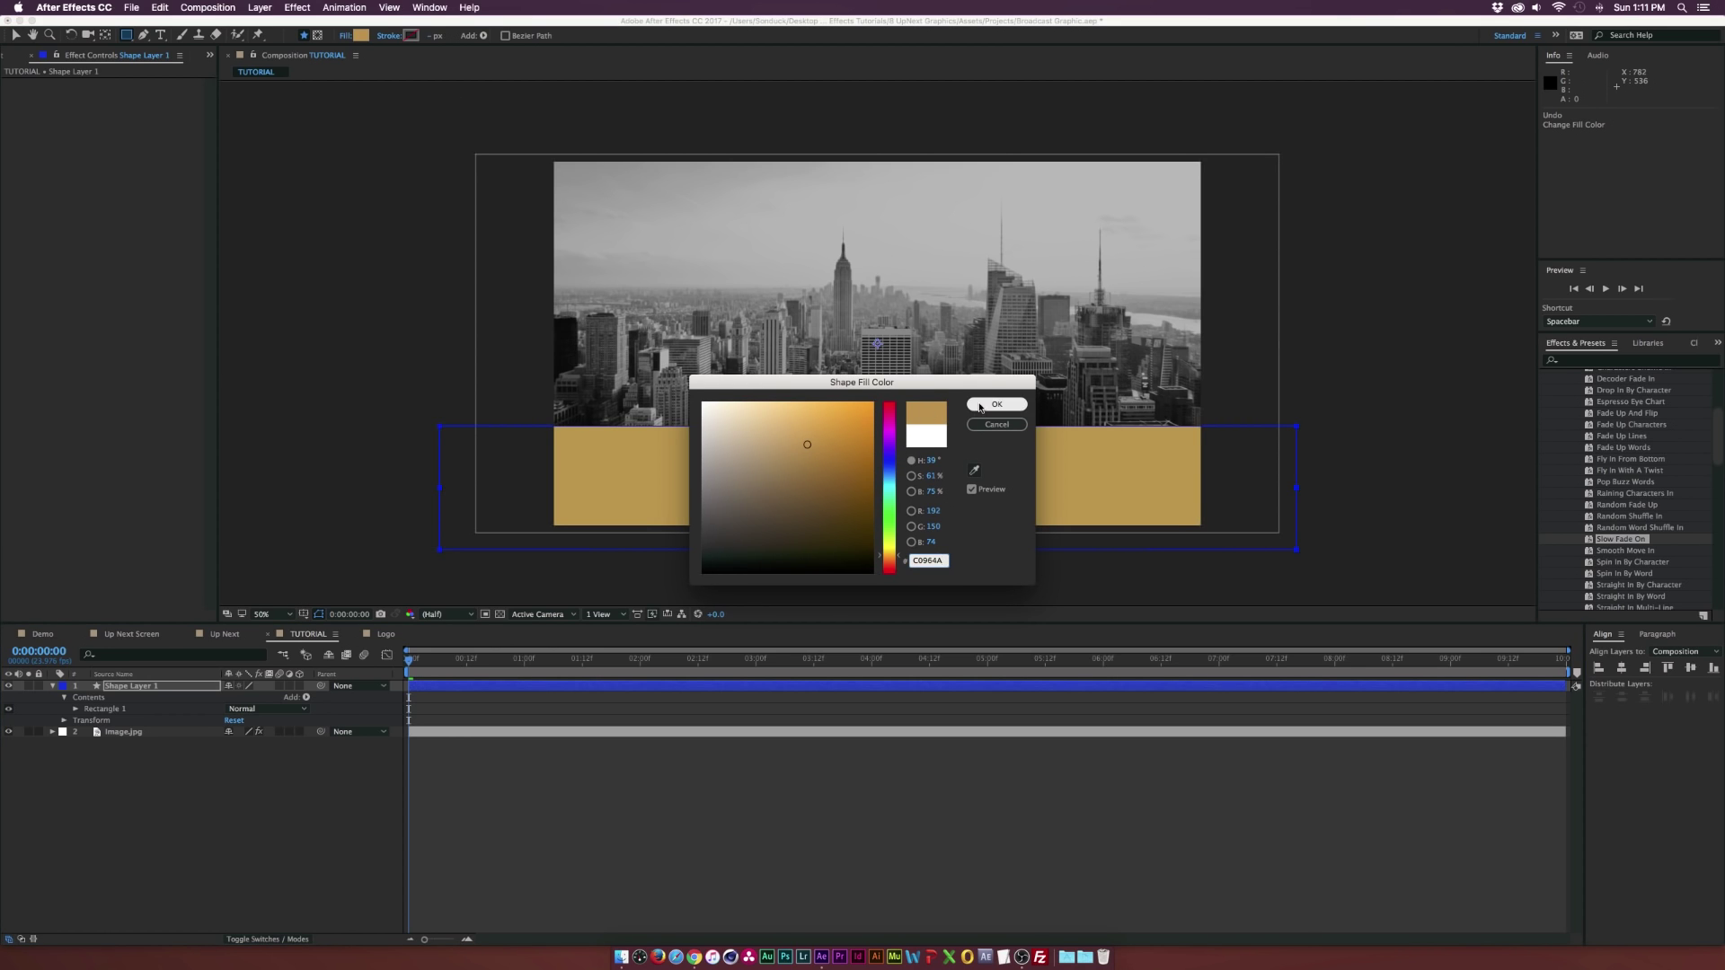
{"action": "left_click", "coordinate": [983, 406]}
{"action": "left_click", "coordinate": [15, 35]}
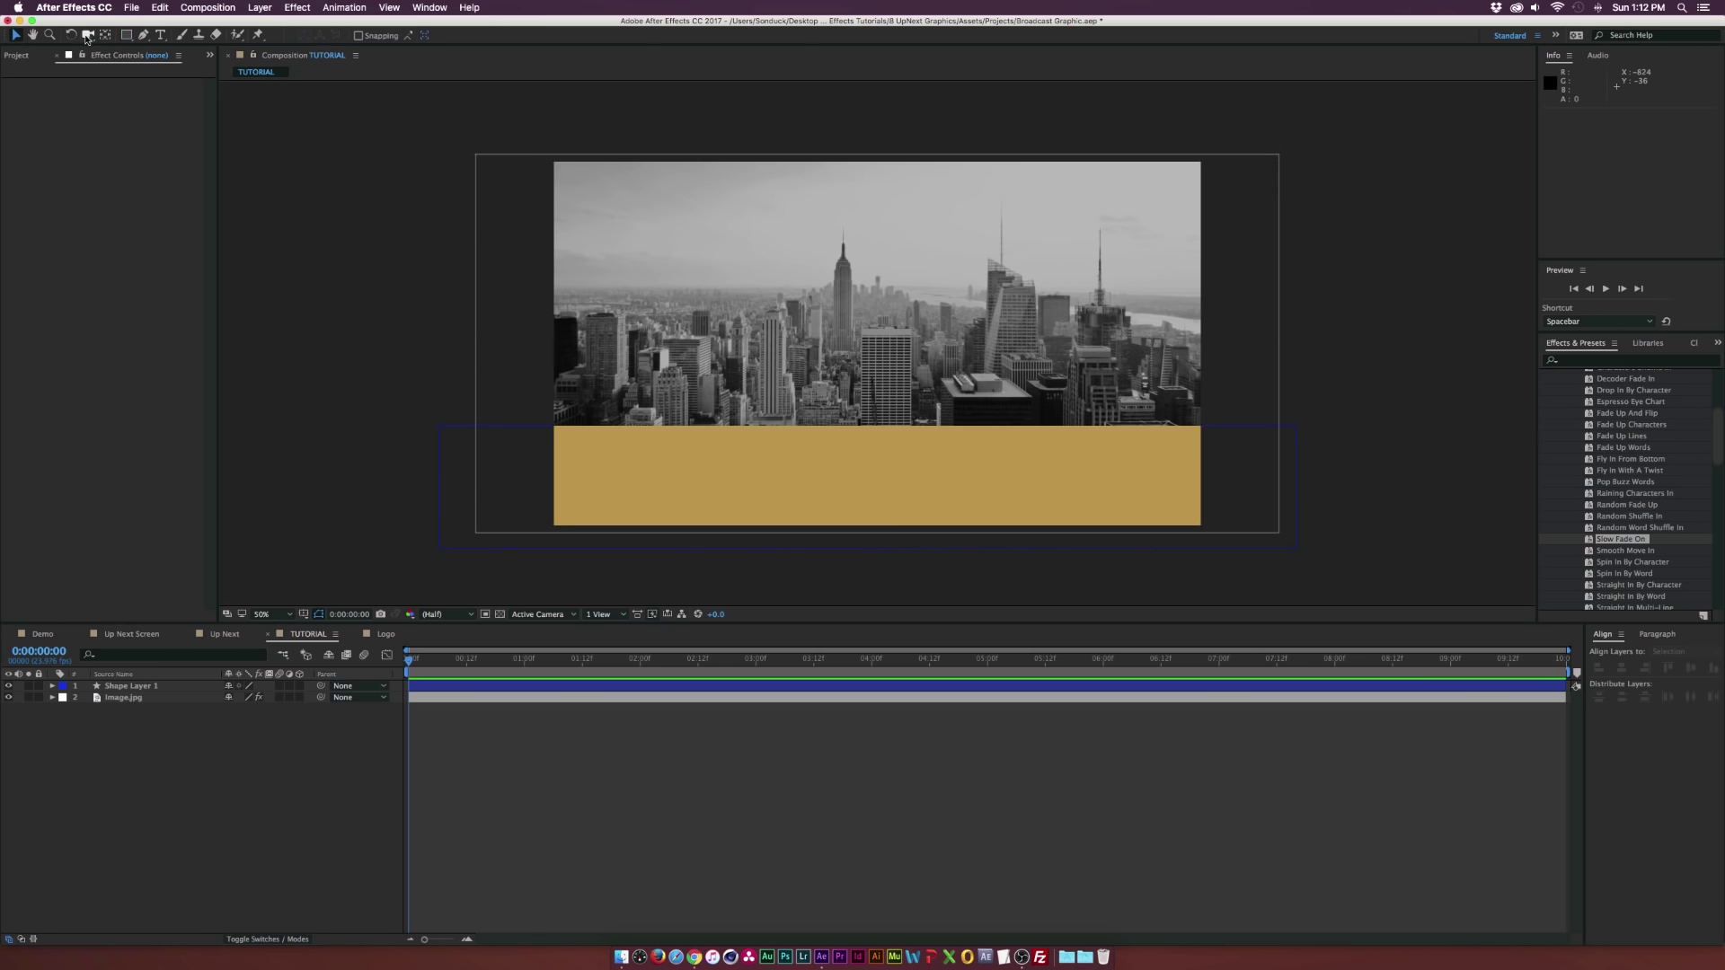
- Draw a thin white rectangle about 95 px tall as a new shape layer directly above the gold band, wider than the frame
{"action": "left_click", "coordinate": [128, 35]}
{"action": "mouse_move", "coordinate": [398, 394]}
{"action": "left_mouse_down"}
{"action": "mouse_move", "coordinate": [449, 418]}
{"action": "mouse_move", "coordinate": [1241, 426]}
{"action": "left_mouse_up"}
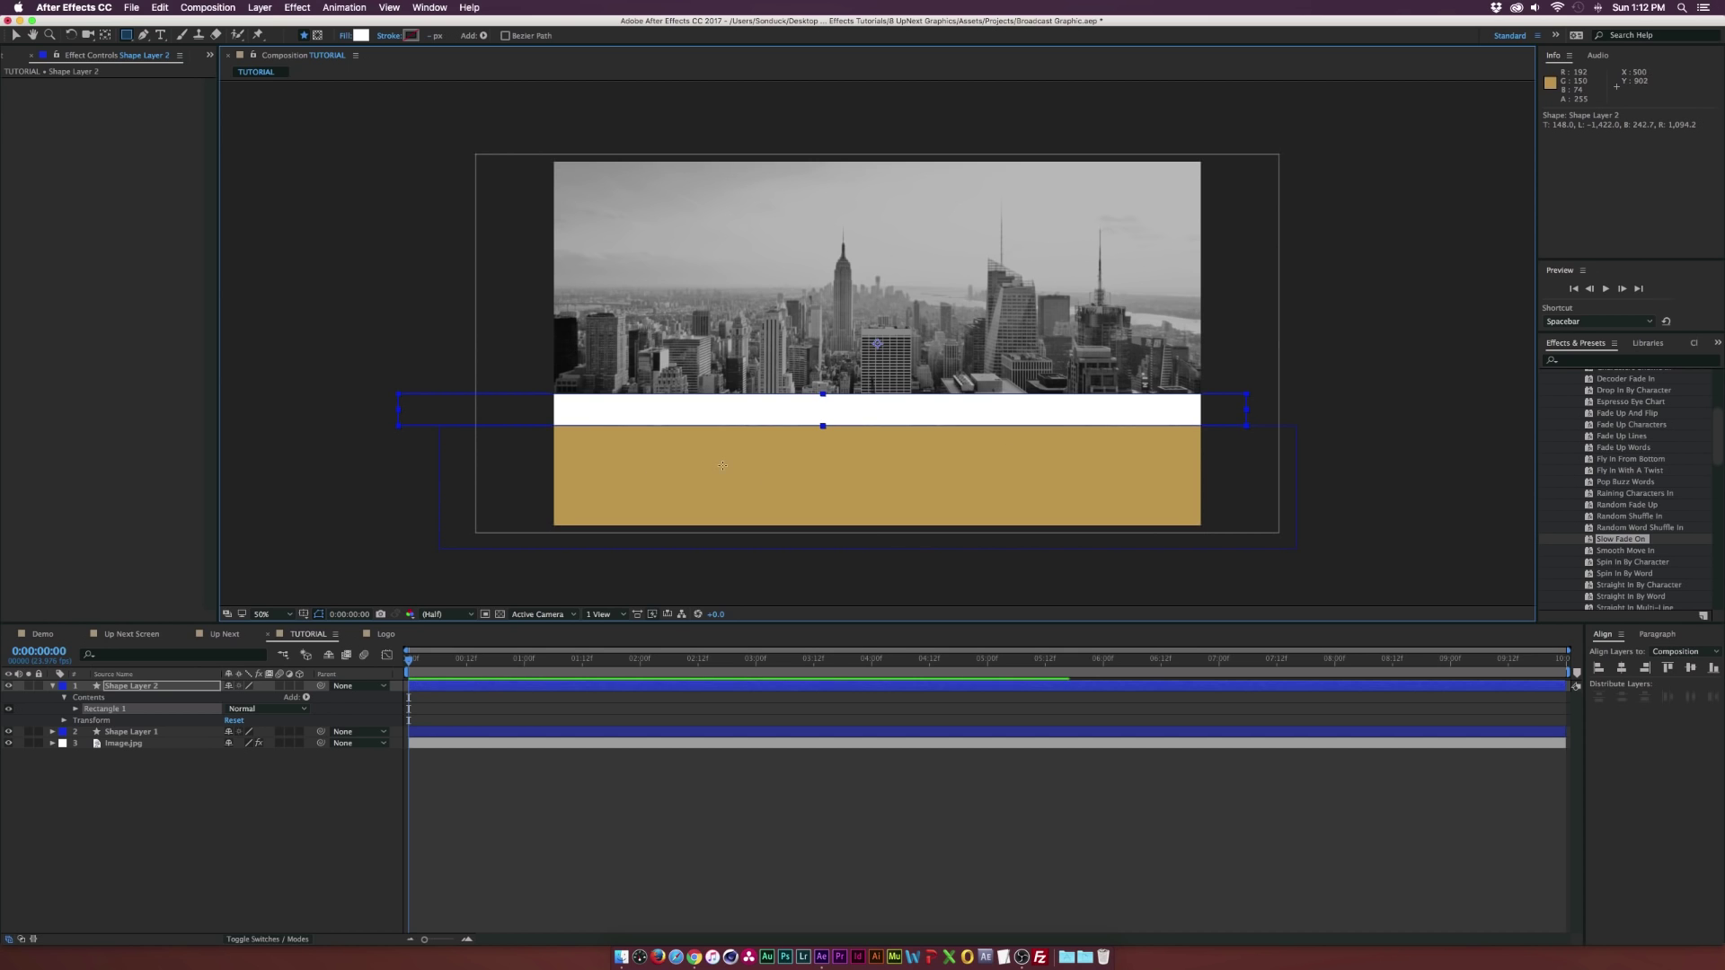
{"action": "left_click", "coordinate": [16, 35]}
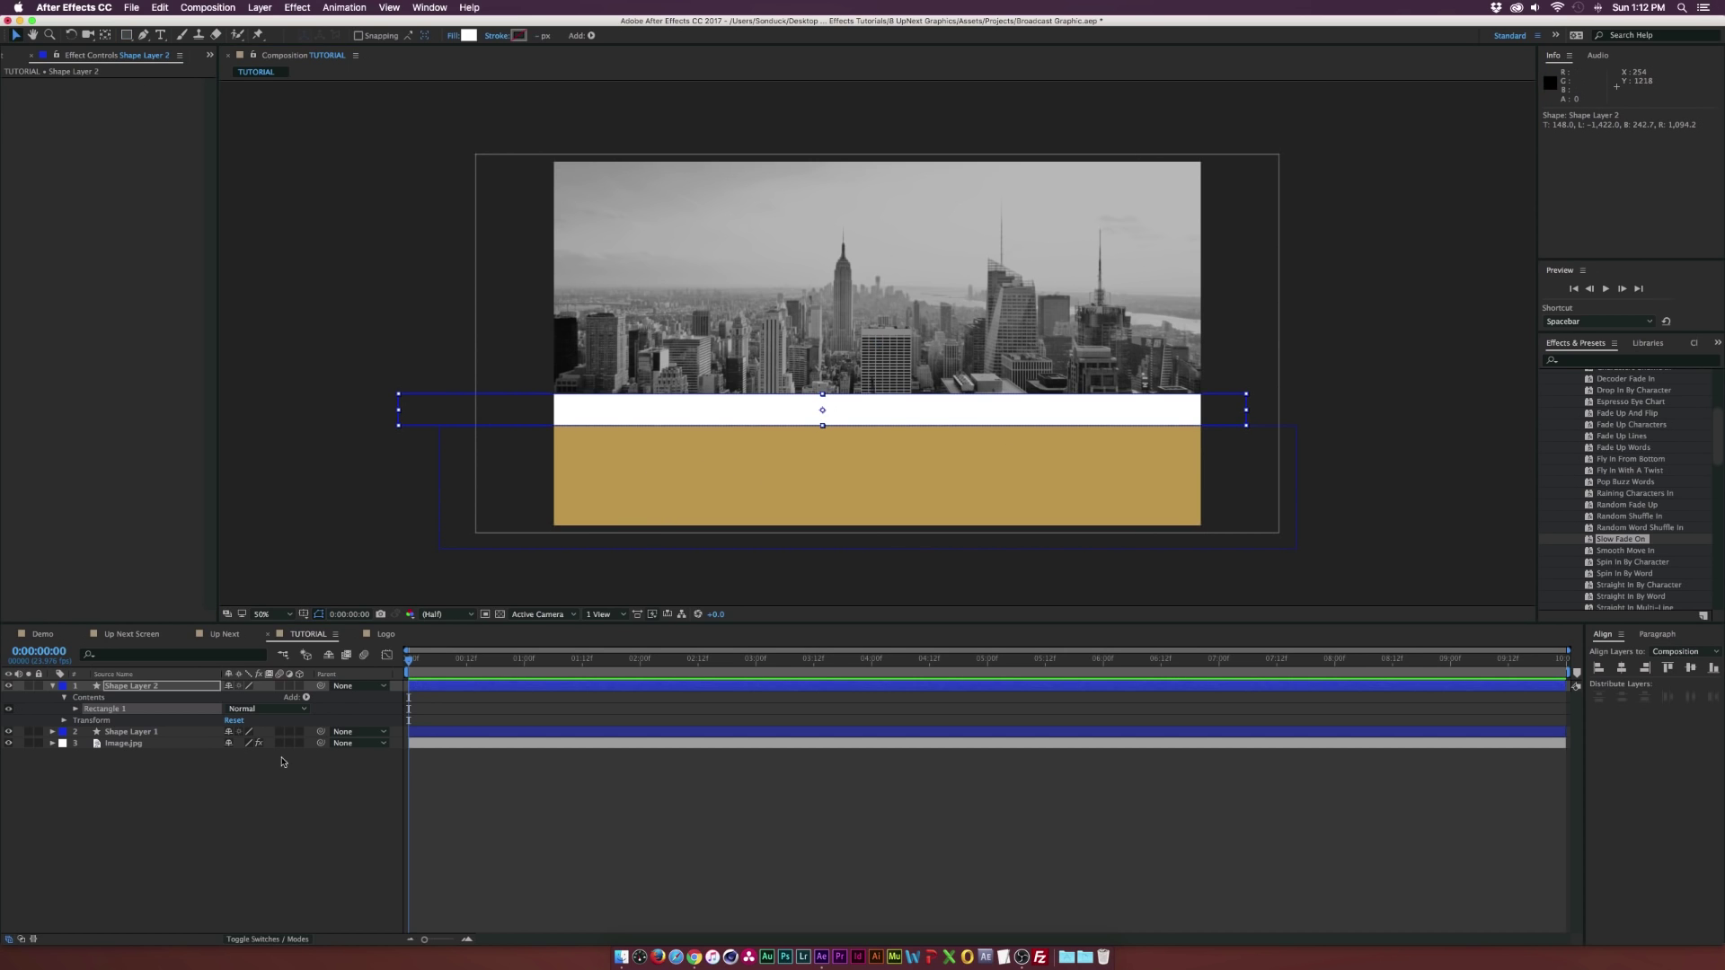
{"action": "left_click", "coordinate": [261, 799]}
- Move the thin white strip so its lower edge sits flush against the gold band's upper edge without a gap
{"action": "left_click", "coordinate": [734, 415]}
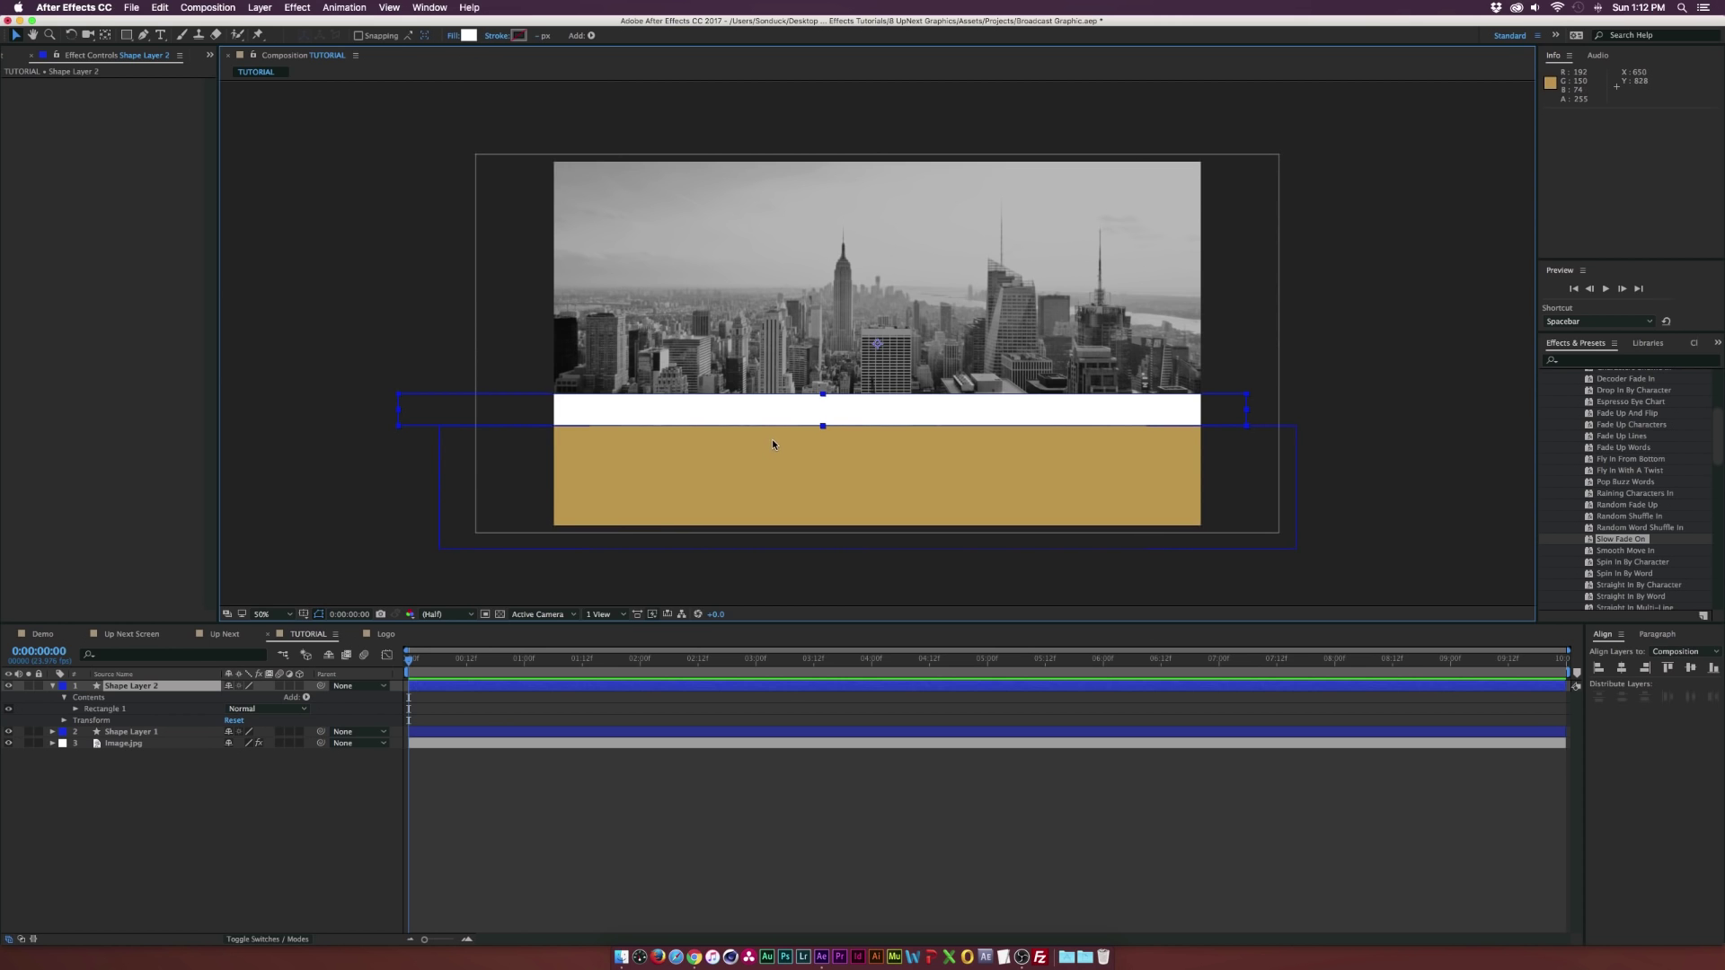
{"action": "key", "text": "slash"}
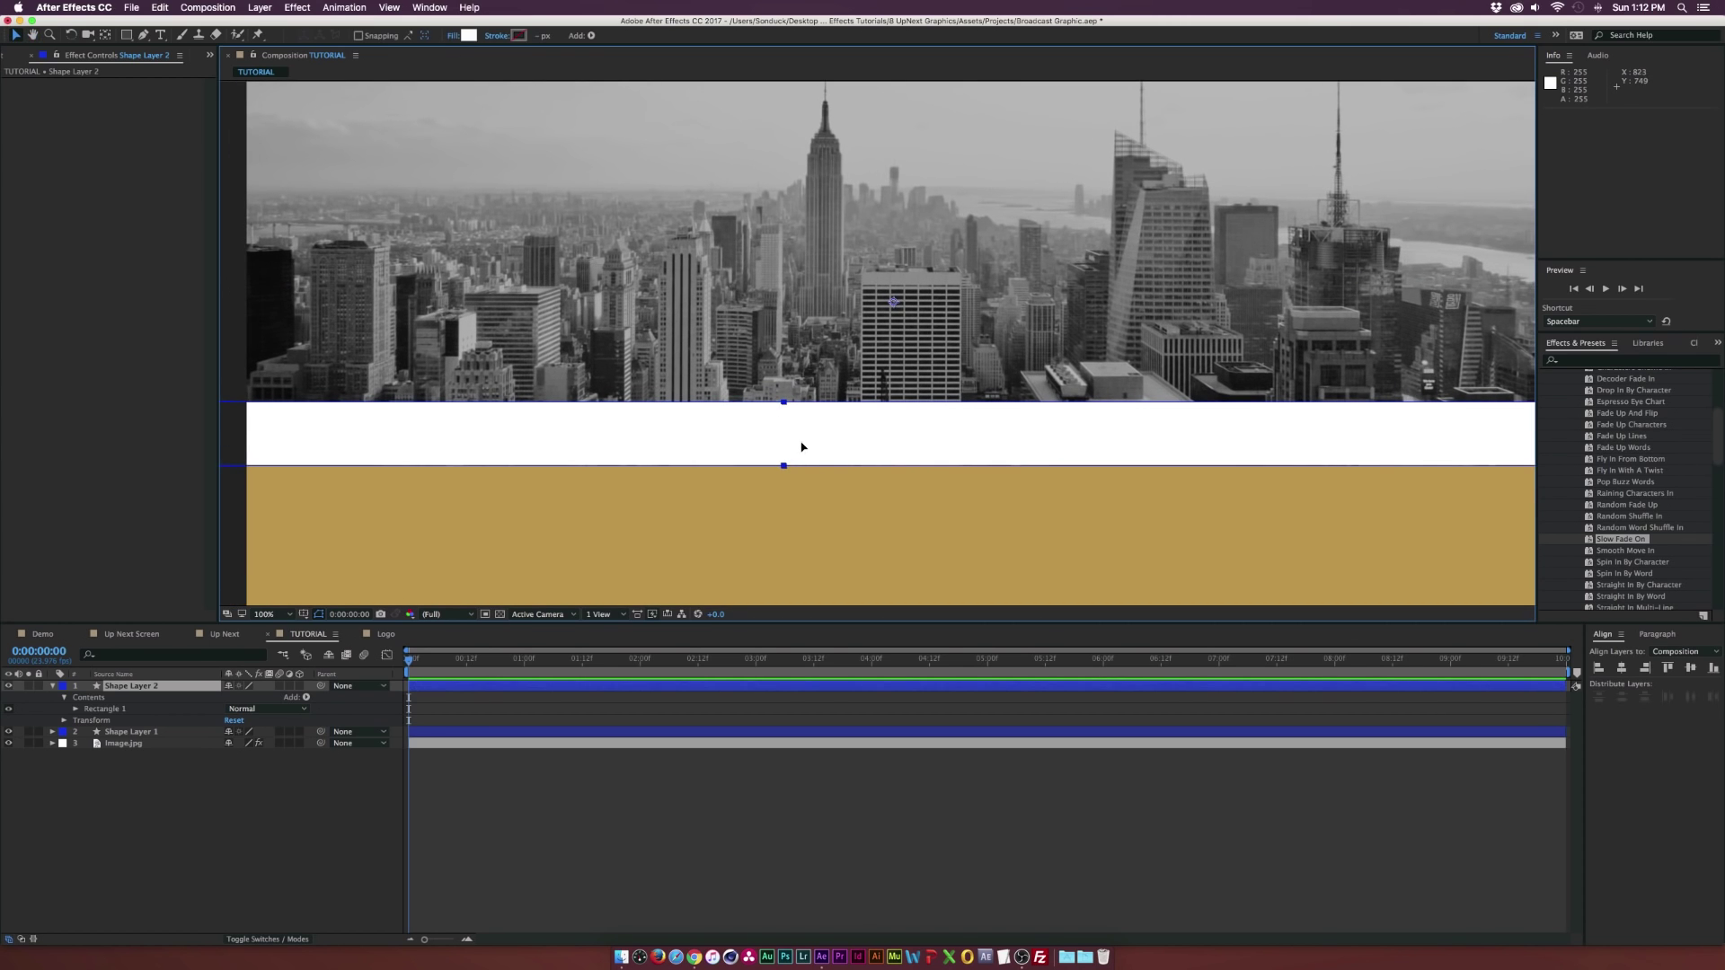
{"action": "left_click_drag", "start_coordinate": [785, 458], "coordinate": [786, 453]}
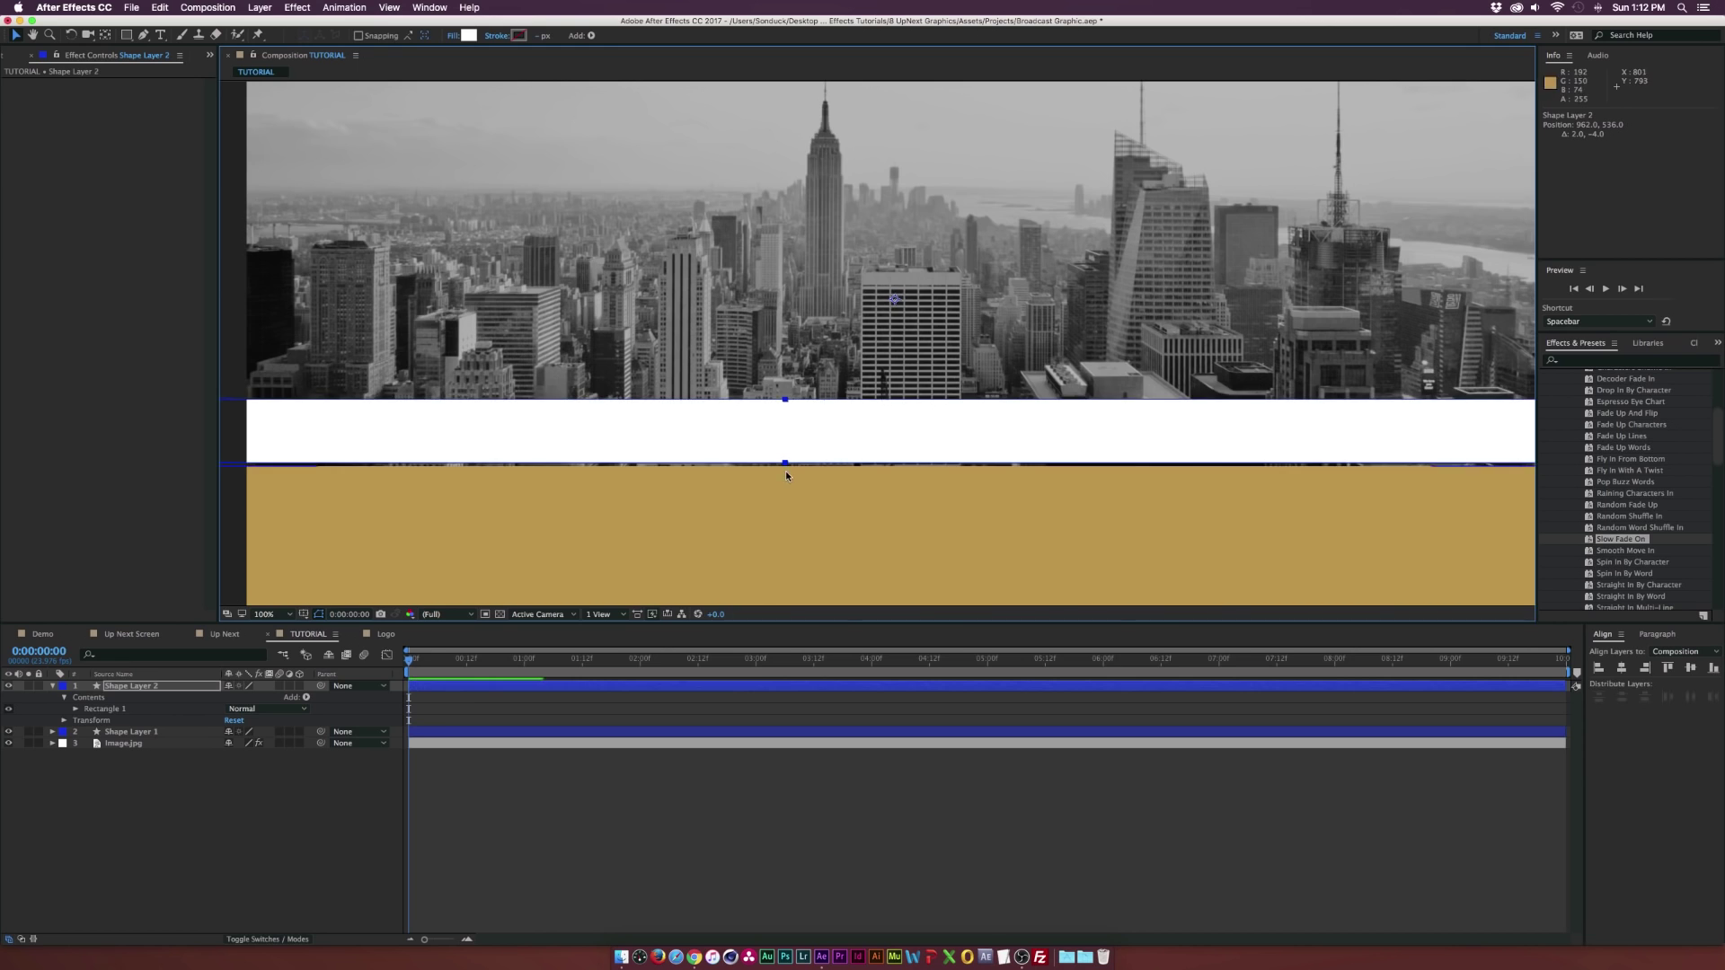
{"action": "key", "text": "period"}
{"action": "key", "text": "period"}
{"action": "key", "text": "period"}
{"action": "key", "text": "period"}
{"action": "key", "text": "period"}
{"action": "left_click_drag", "start_coordinate": [917, 570], "coordinate": [790, 242]}
{"action": "scroll", "coordinate": [789, 241], "scroll_direction": "down", "scroll_amount": 5}
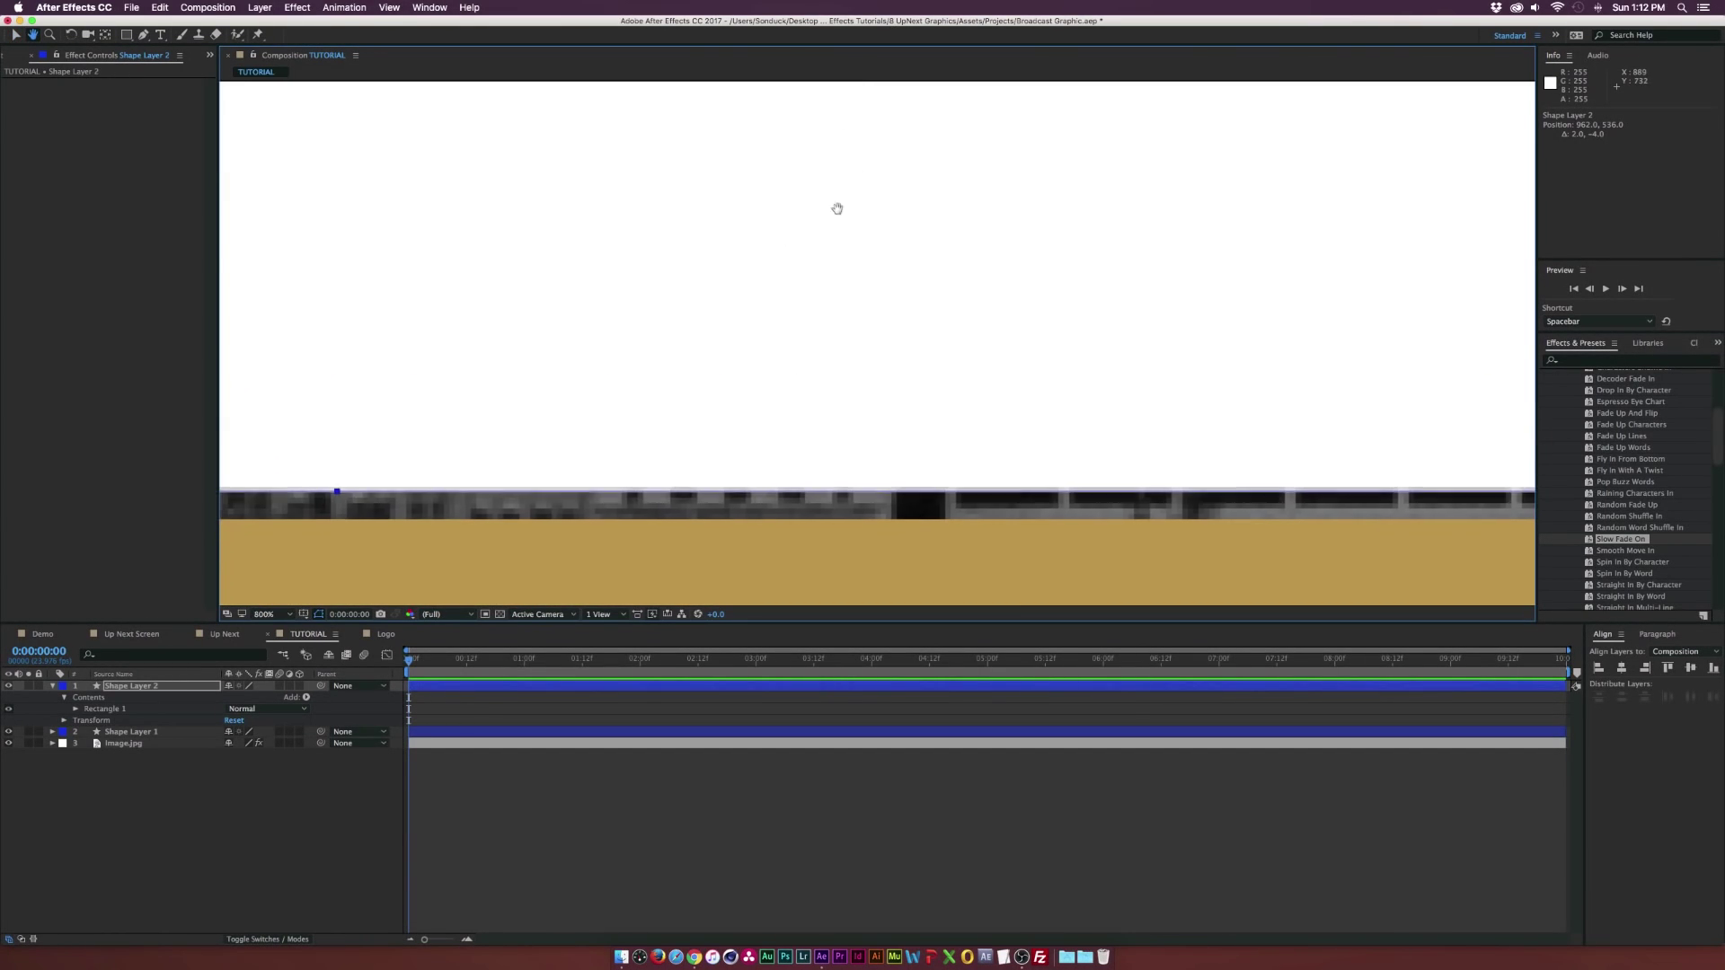
{"action": "left_click_drag", "start_coordinate": [816, 320], "coordinate": [811, 341]}
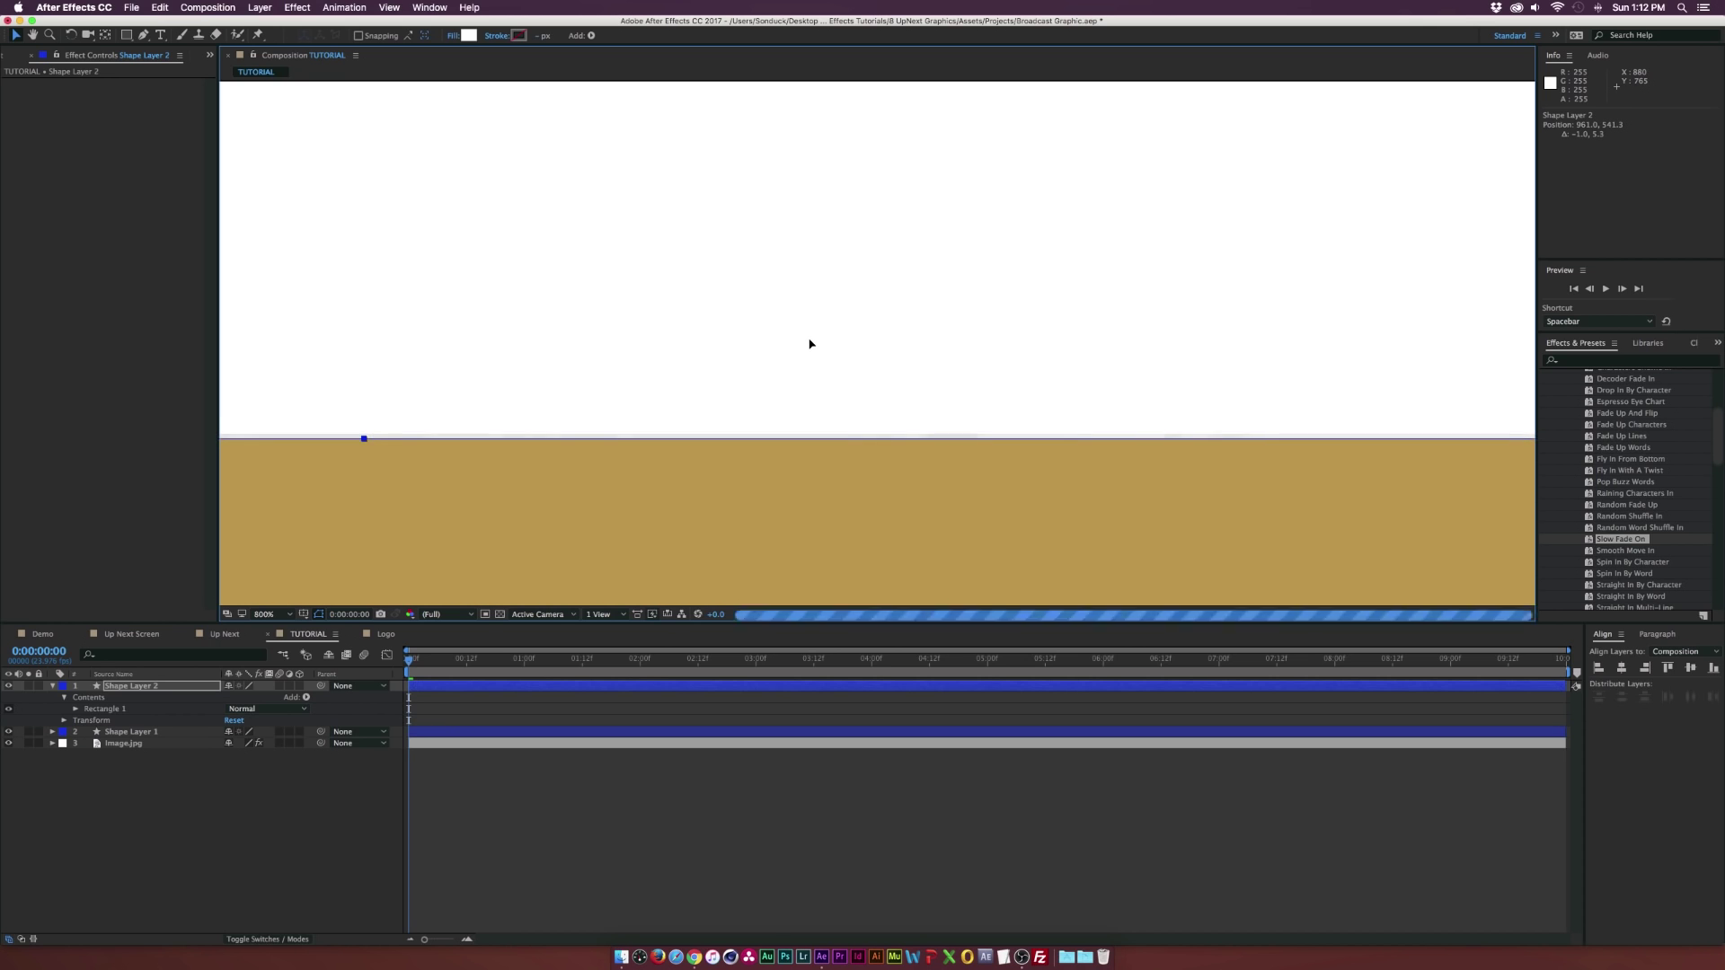
{"action": "key", "text": "shift+slash"}
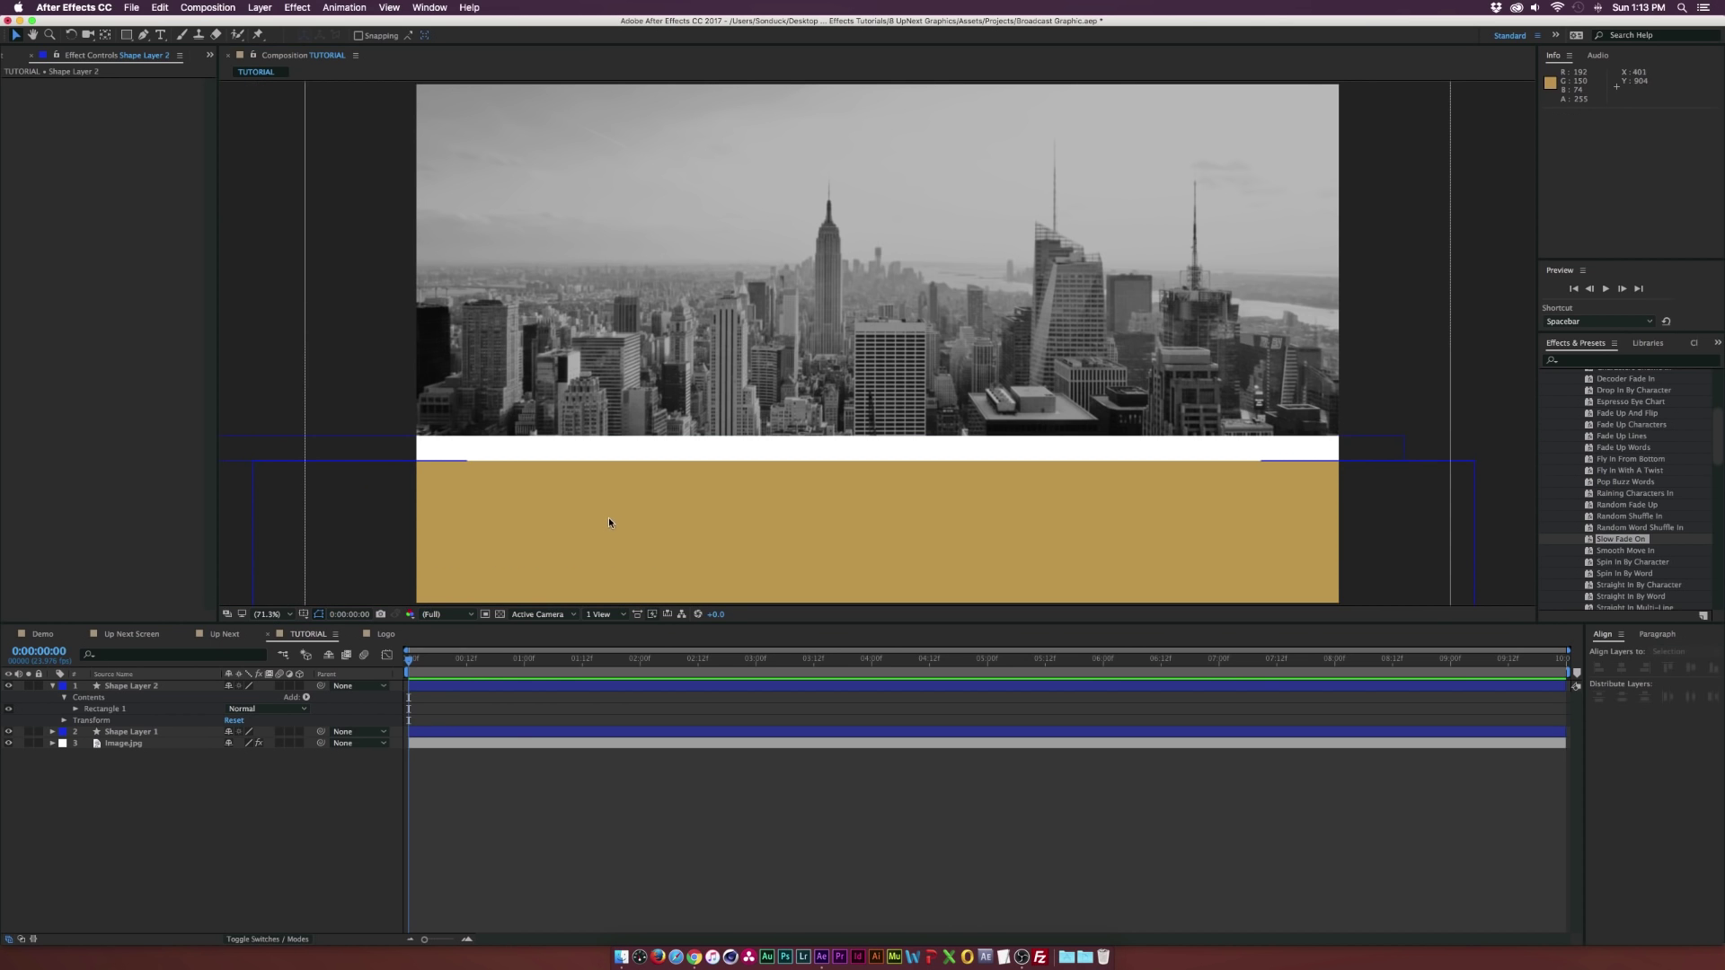
- Draw a white rectangle about 132 px tall across the top of the frame, extending past both sides
{"action": "left_click", "coordinate": [127, 35]}
{"action": "key", "text": "comma"}
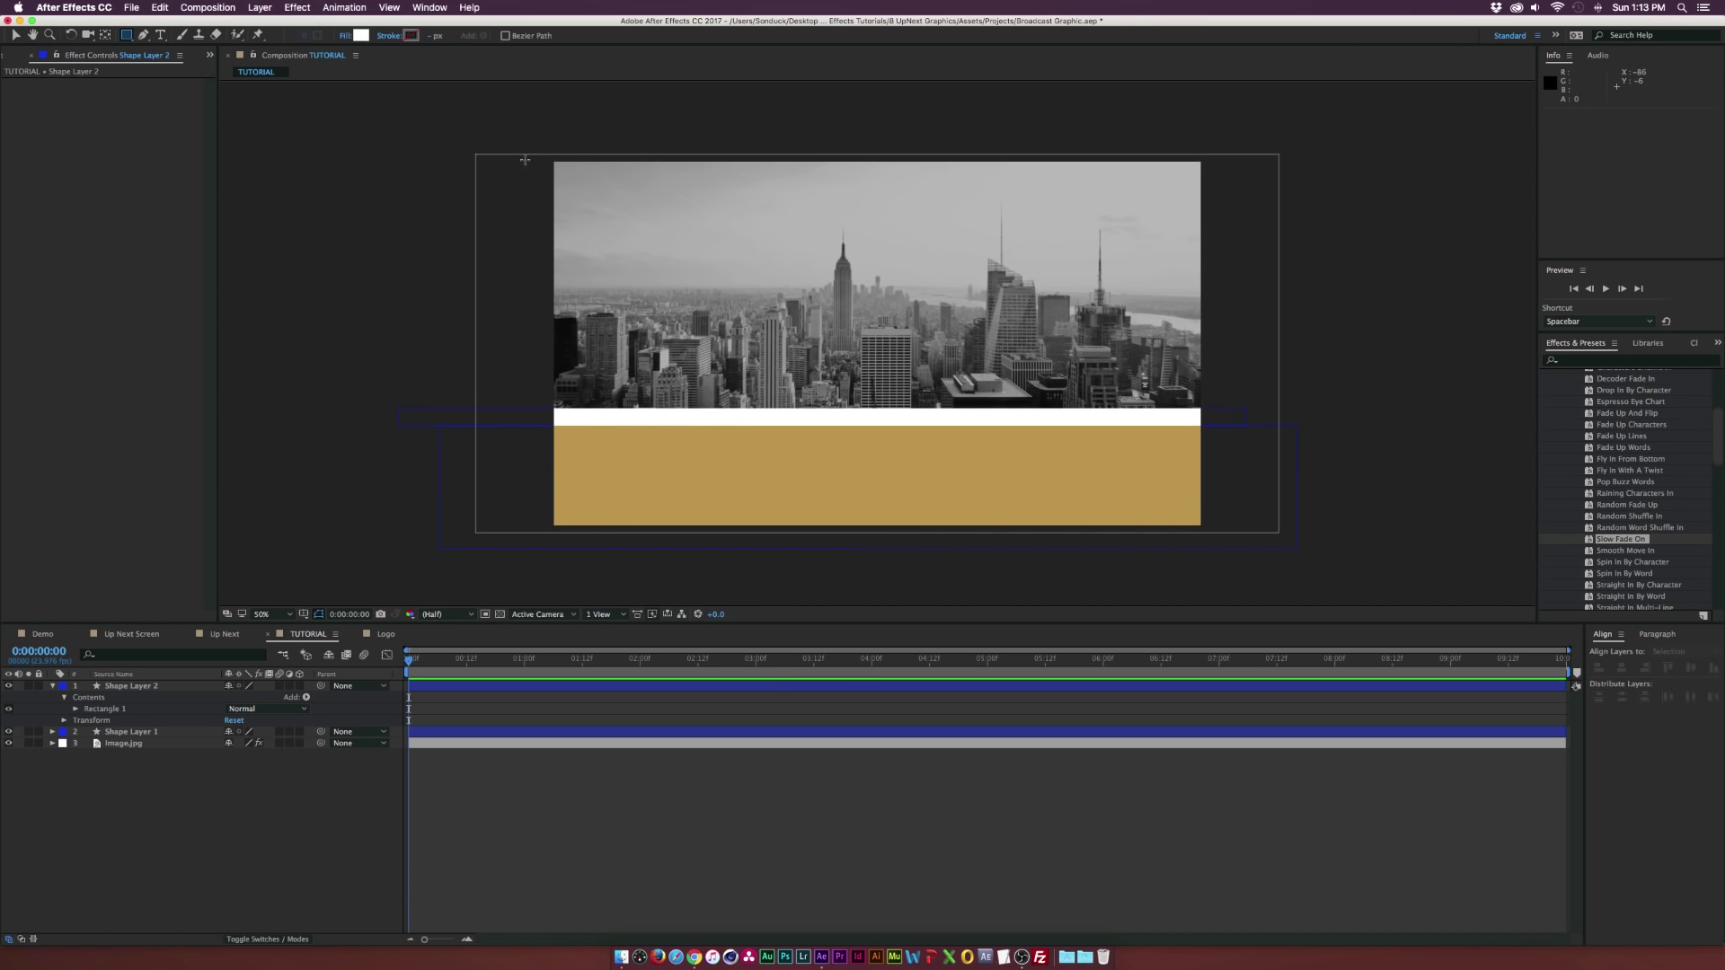
{"action": "mouse_move", "coordinate": [497, 157]}
{"action": "left_mouse_down"}
{"action": "mouse_move", "coordinate": [1010, 231]}
{"action": "mouse_move", "coordinate": [1267, 220]}
{"action": "mouse_move", "coordinate": [1267, 201]}
{"action": "left_mouse_up"}
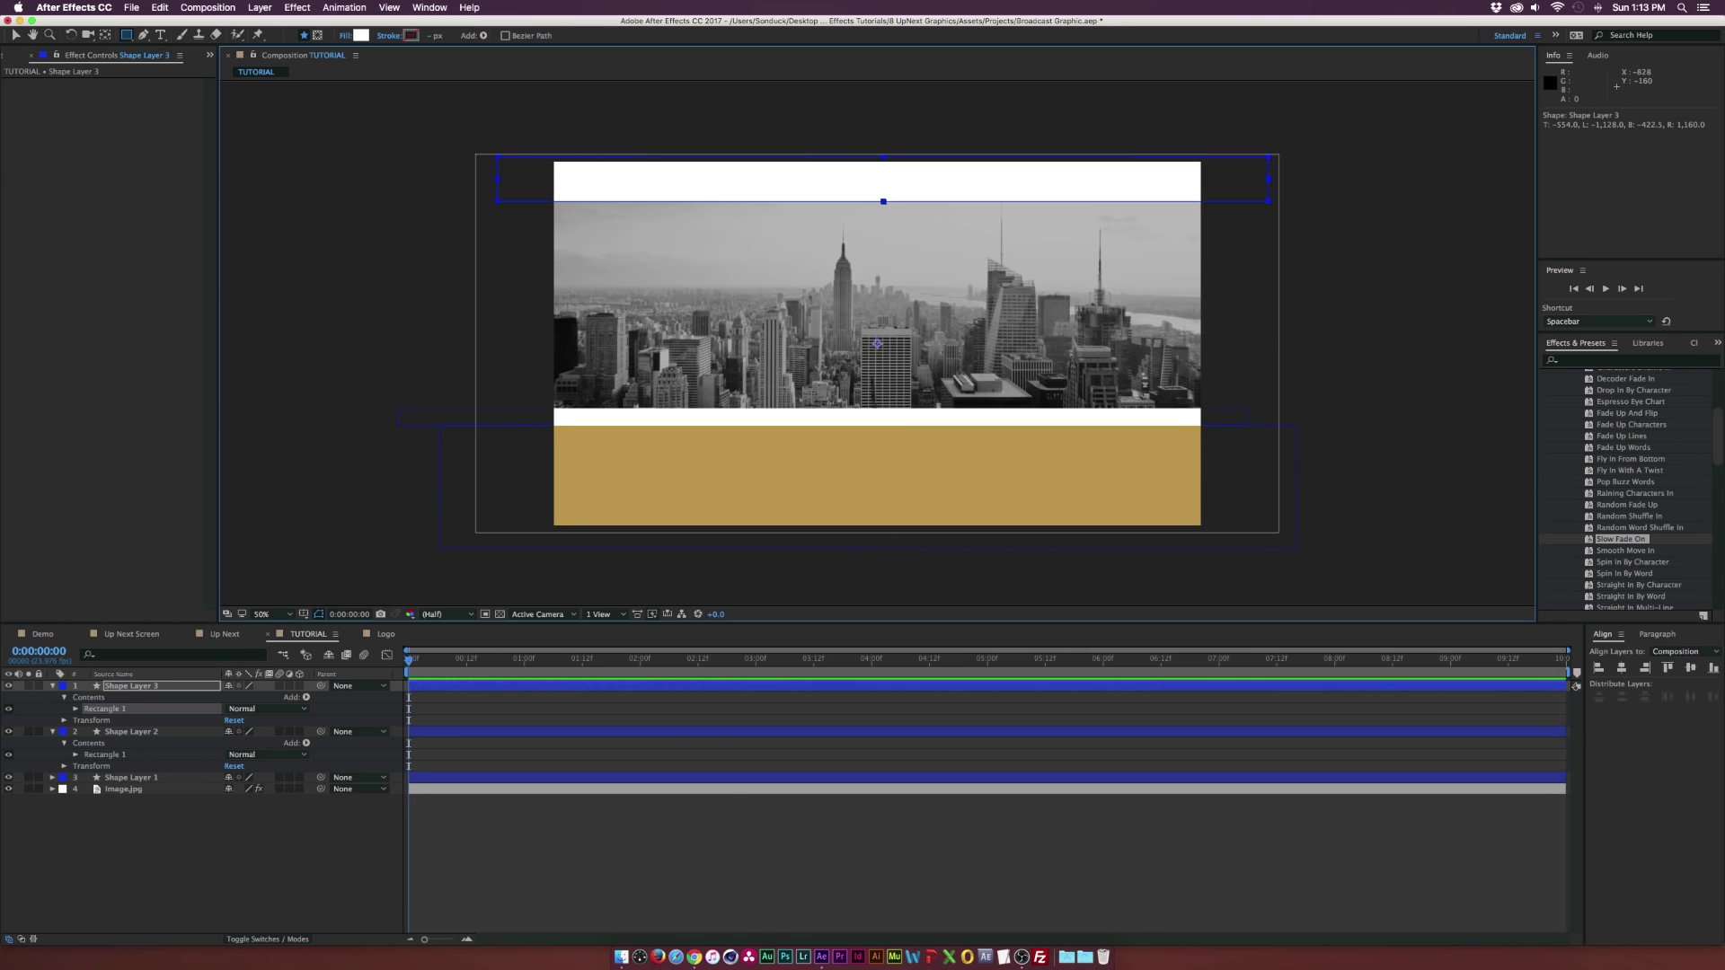
{"action": "left_click", "coordinate": [13, 37]}
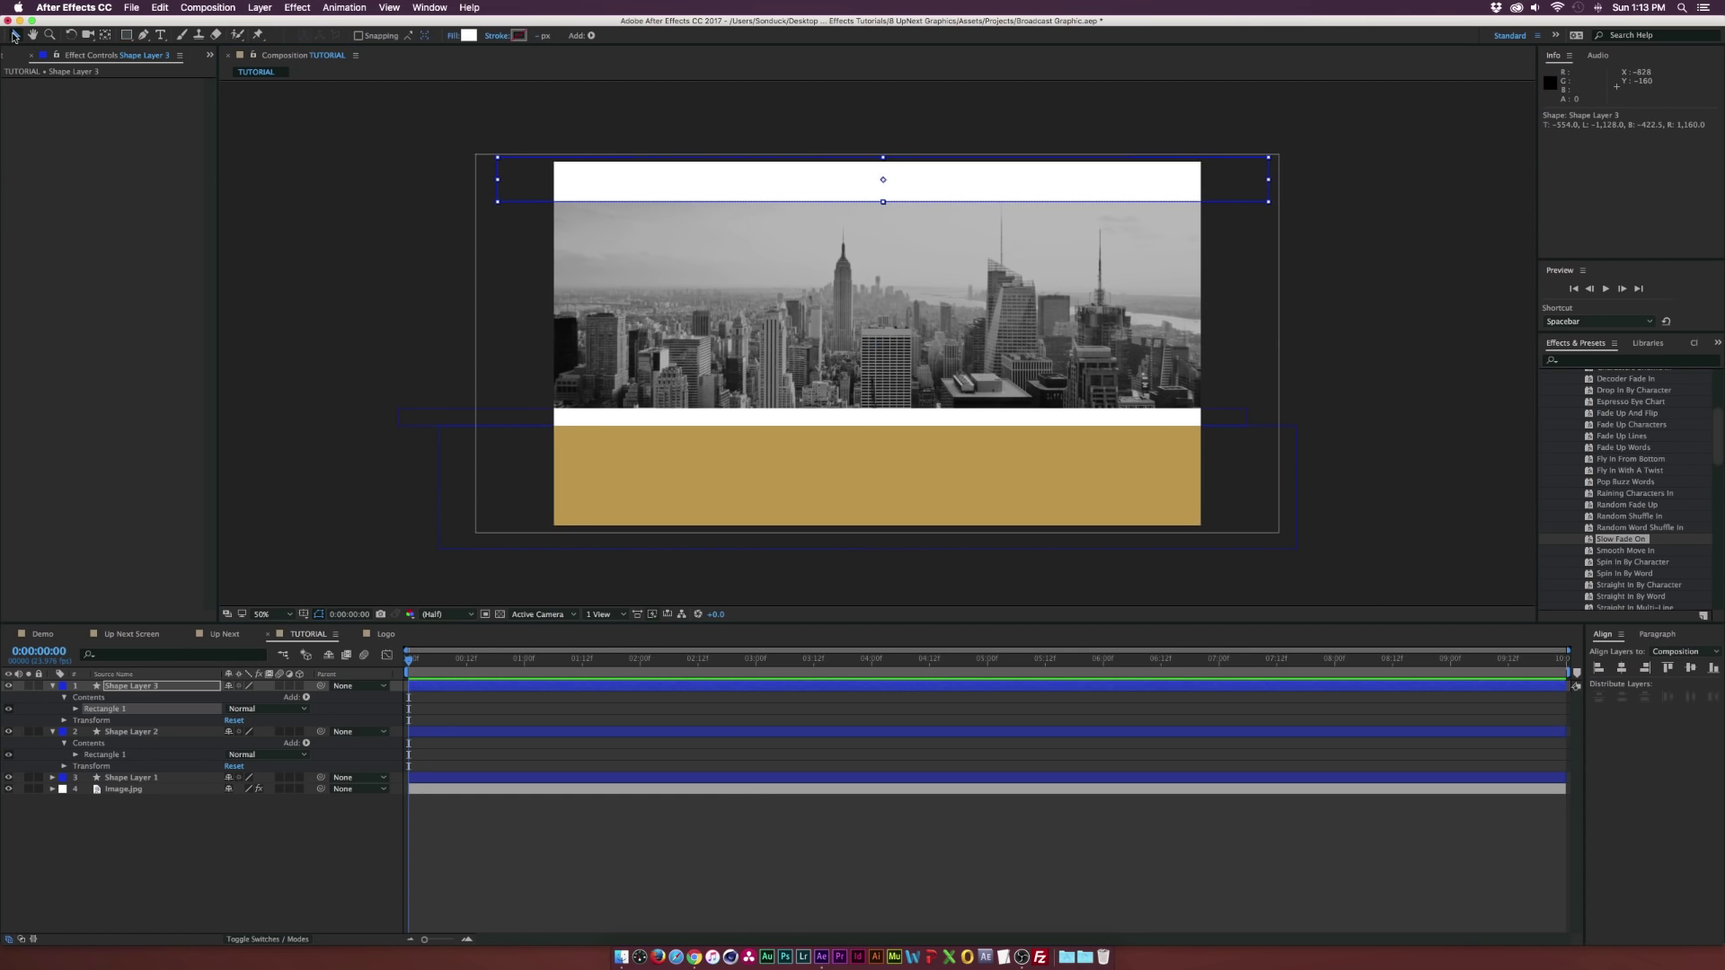
{"action": "left_click", "coordinate": [158, 879]}
- Rename the shape layer of the white band at the top of the frame as Top Layer
{"action": "left_click", "coordinate": [135, 687]}
{"action": "key", "text": "Return"}
{"action": "type", "text": "Top Lay"}
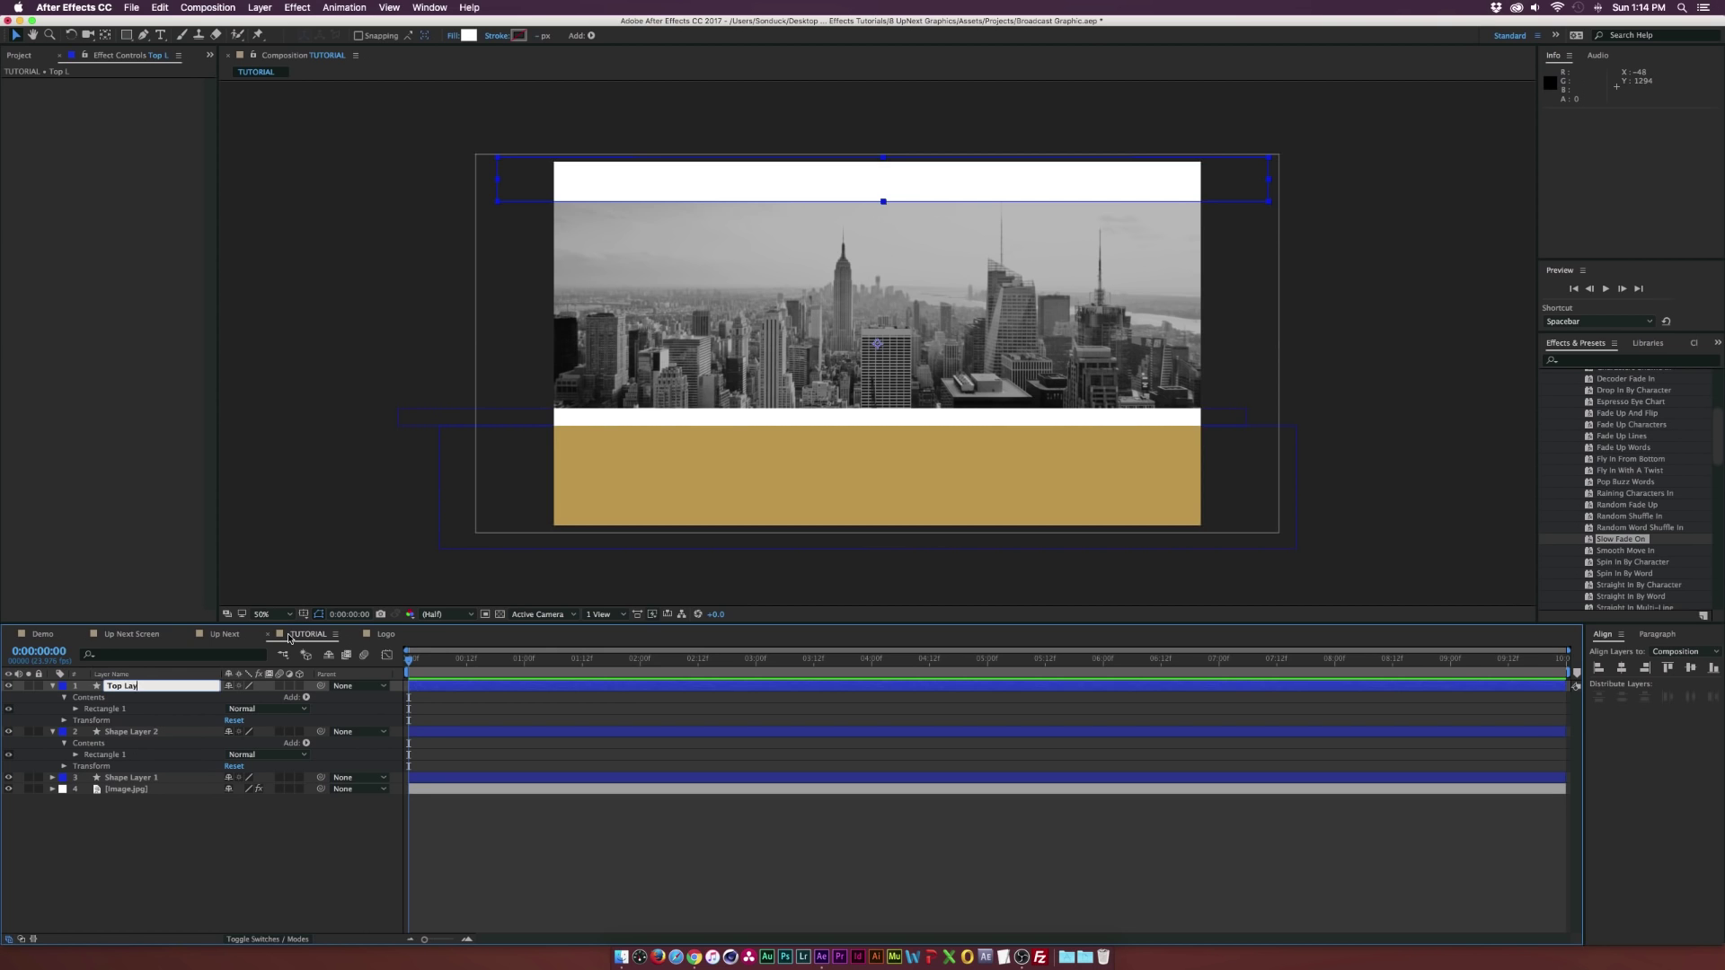
{"action": "type", "text": "er"}
{"action": "key", "text": "Return"}
- Rename the thin white strip's layer as Border Layer and the gold band's layer as Bottom Layer
{"action": "left_click", "coordinate": [650, 420]}
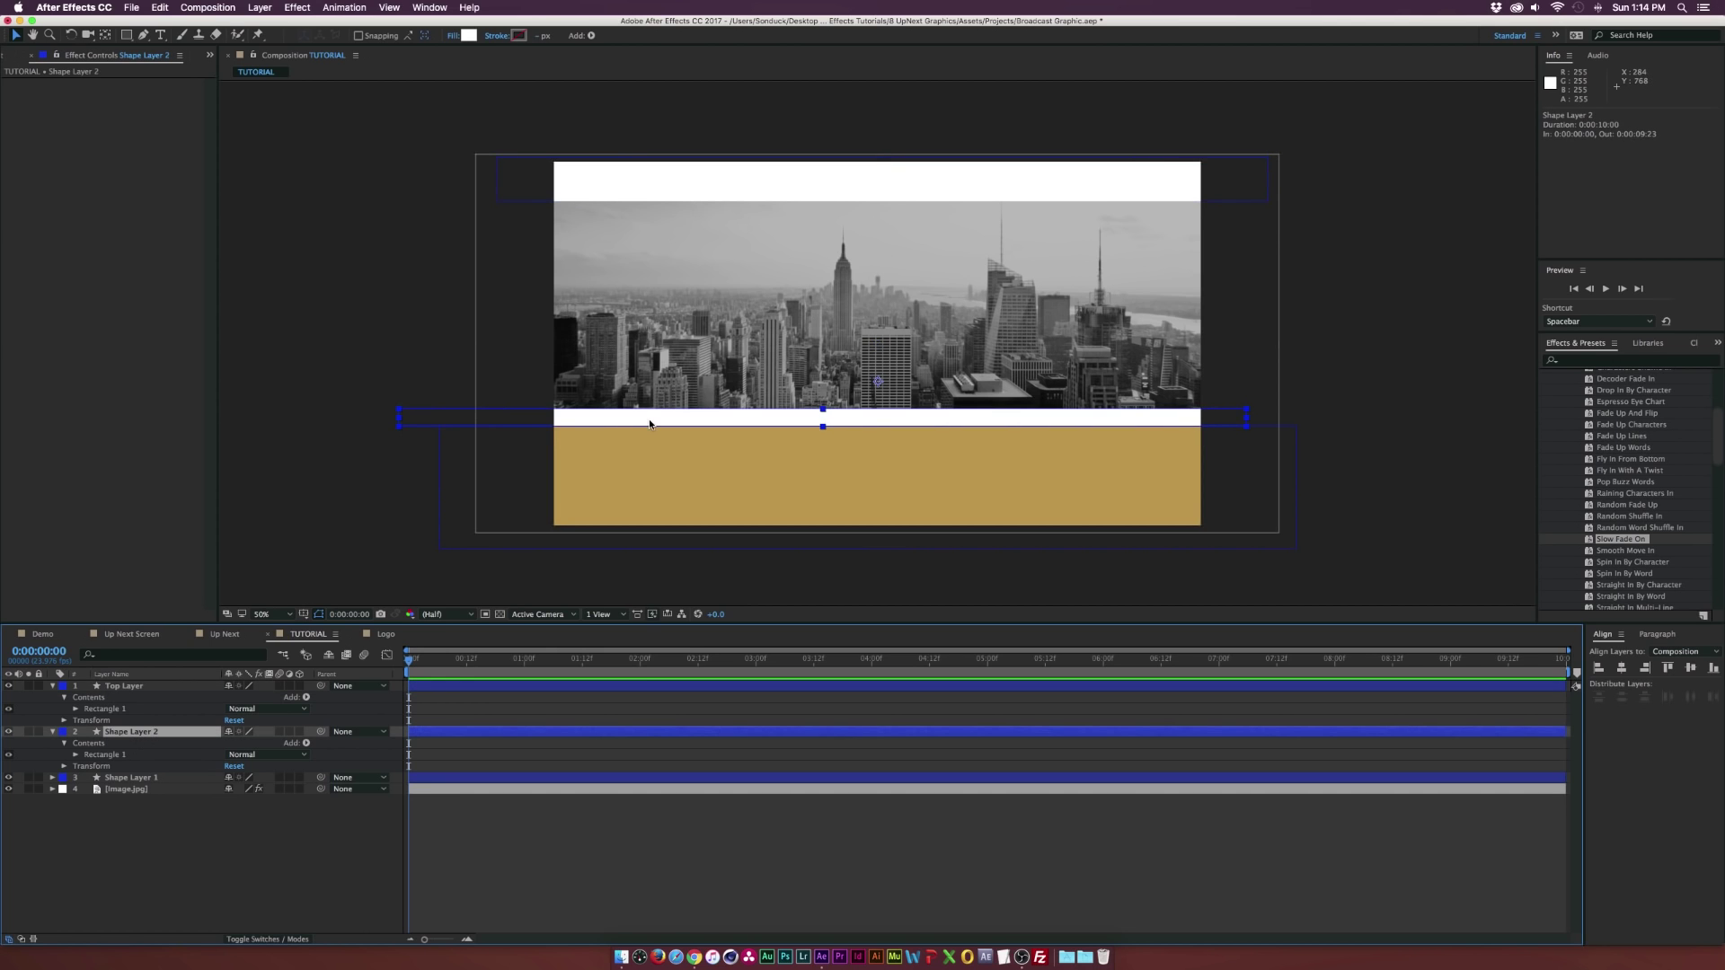
{"action": "key", "text": "Return"}
{"action": "type", "text": "Border Layer"}
{"action": "key", "text": "Return"}
{"action": "left_click", "coordinate": [126, 776]}
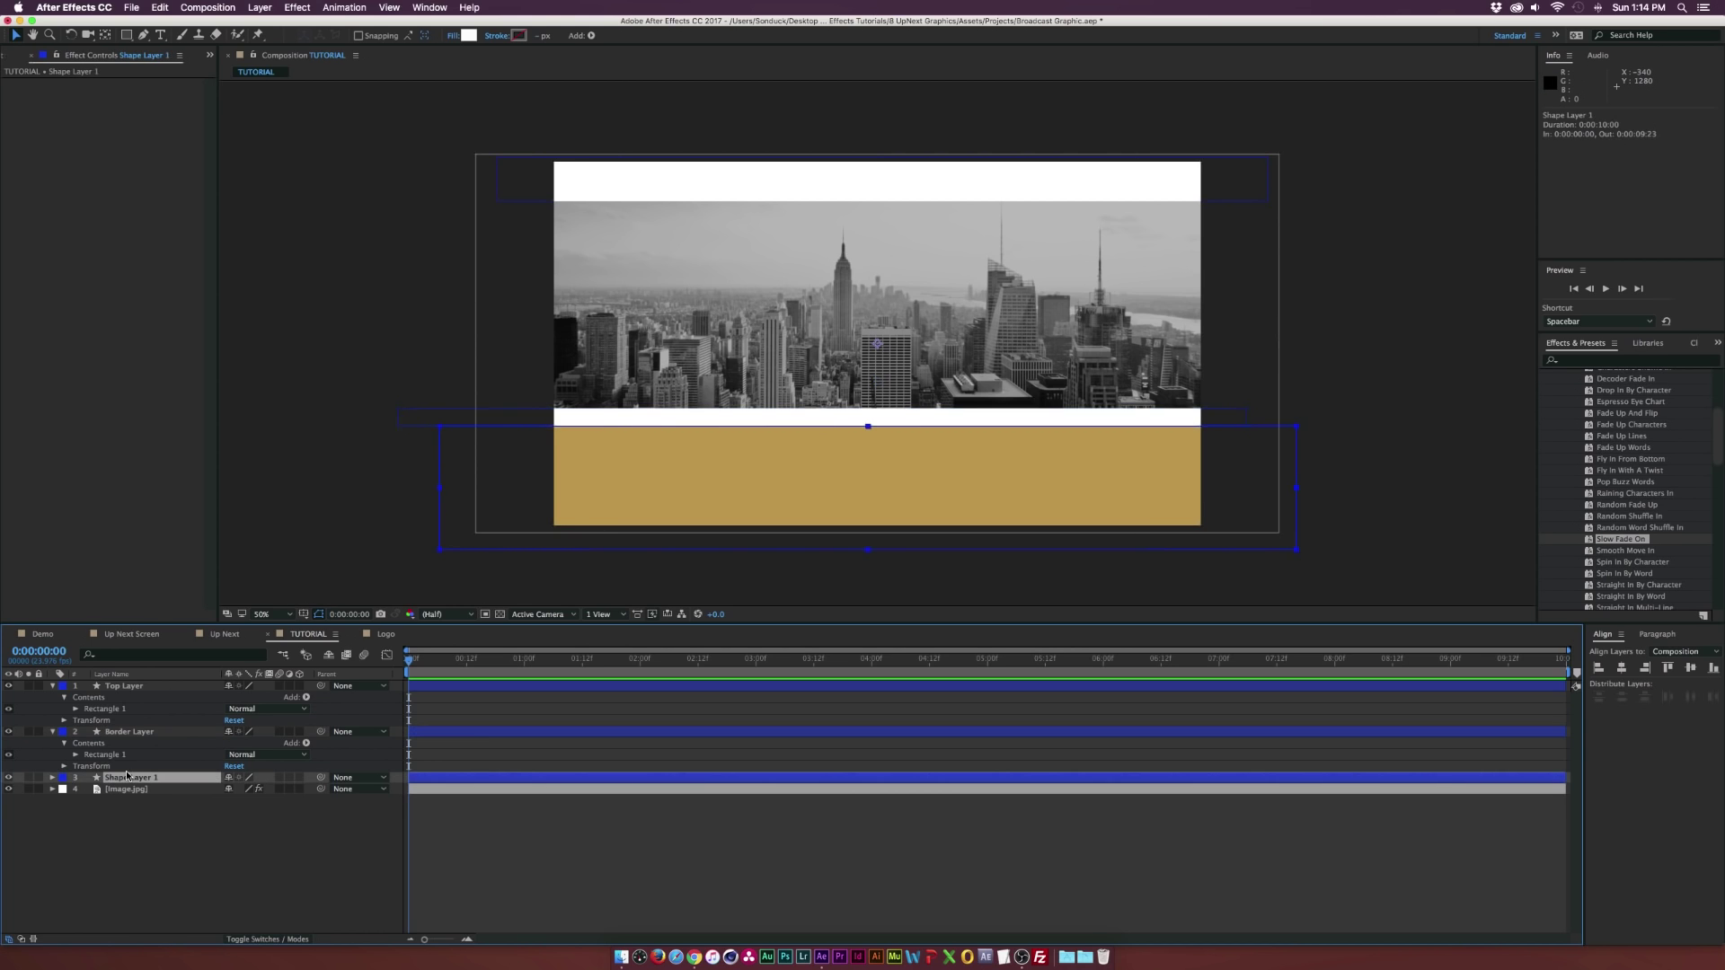
{"action": "key", "text": "Return"}
{"action": "type", "text": "Bottom Layer"}
{"action": "key", "text": "Return"}
- Collapse the properties of all layers and set the opacity of Top Layer, Border Layer and Bottom Layer to 67%
{"action": "left_click", "coordinate": [137, 816]}
{"action": "key", "text": "super+a"}
{"action": "key", "text": "super+grave"}
{"action": "left_click_drag", "start_coordinate": [135, 685], "coordinate": [124, 699]}
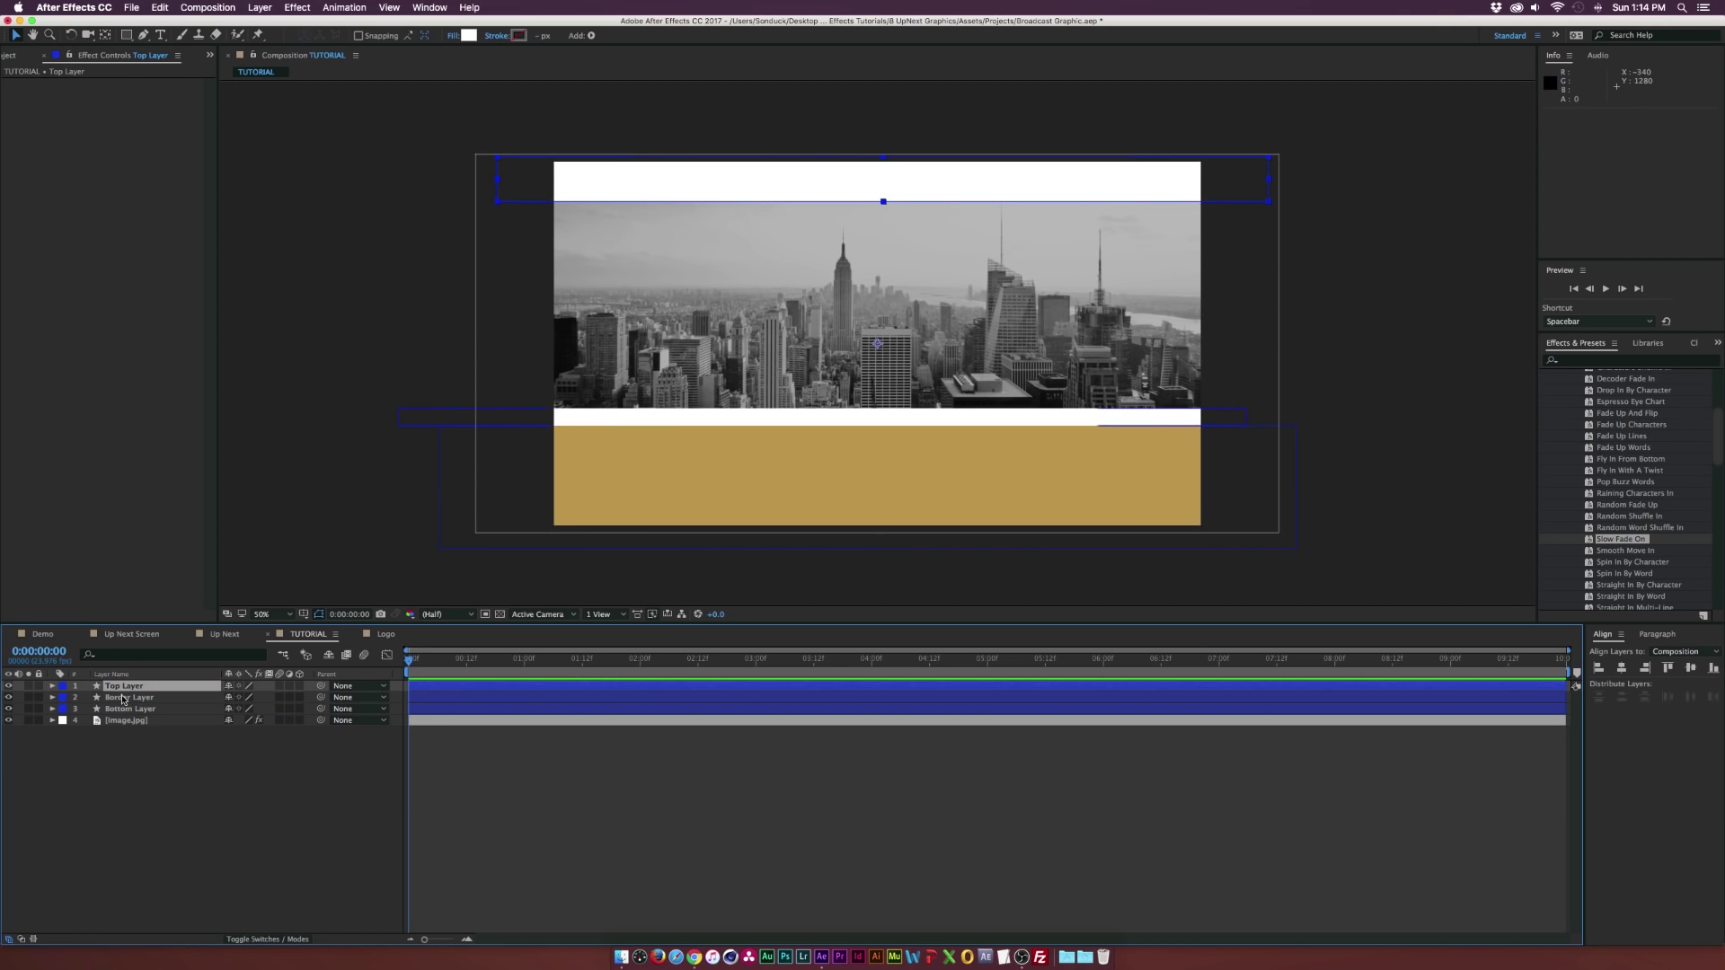
{"action": "left_click", "coordinate": [124, 709], "text": "shift"}
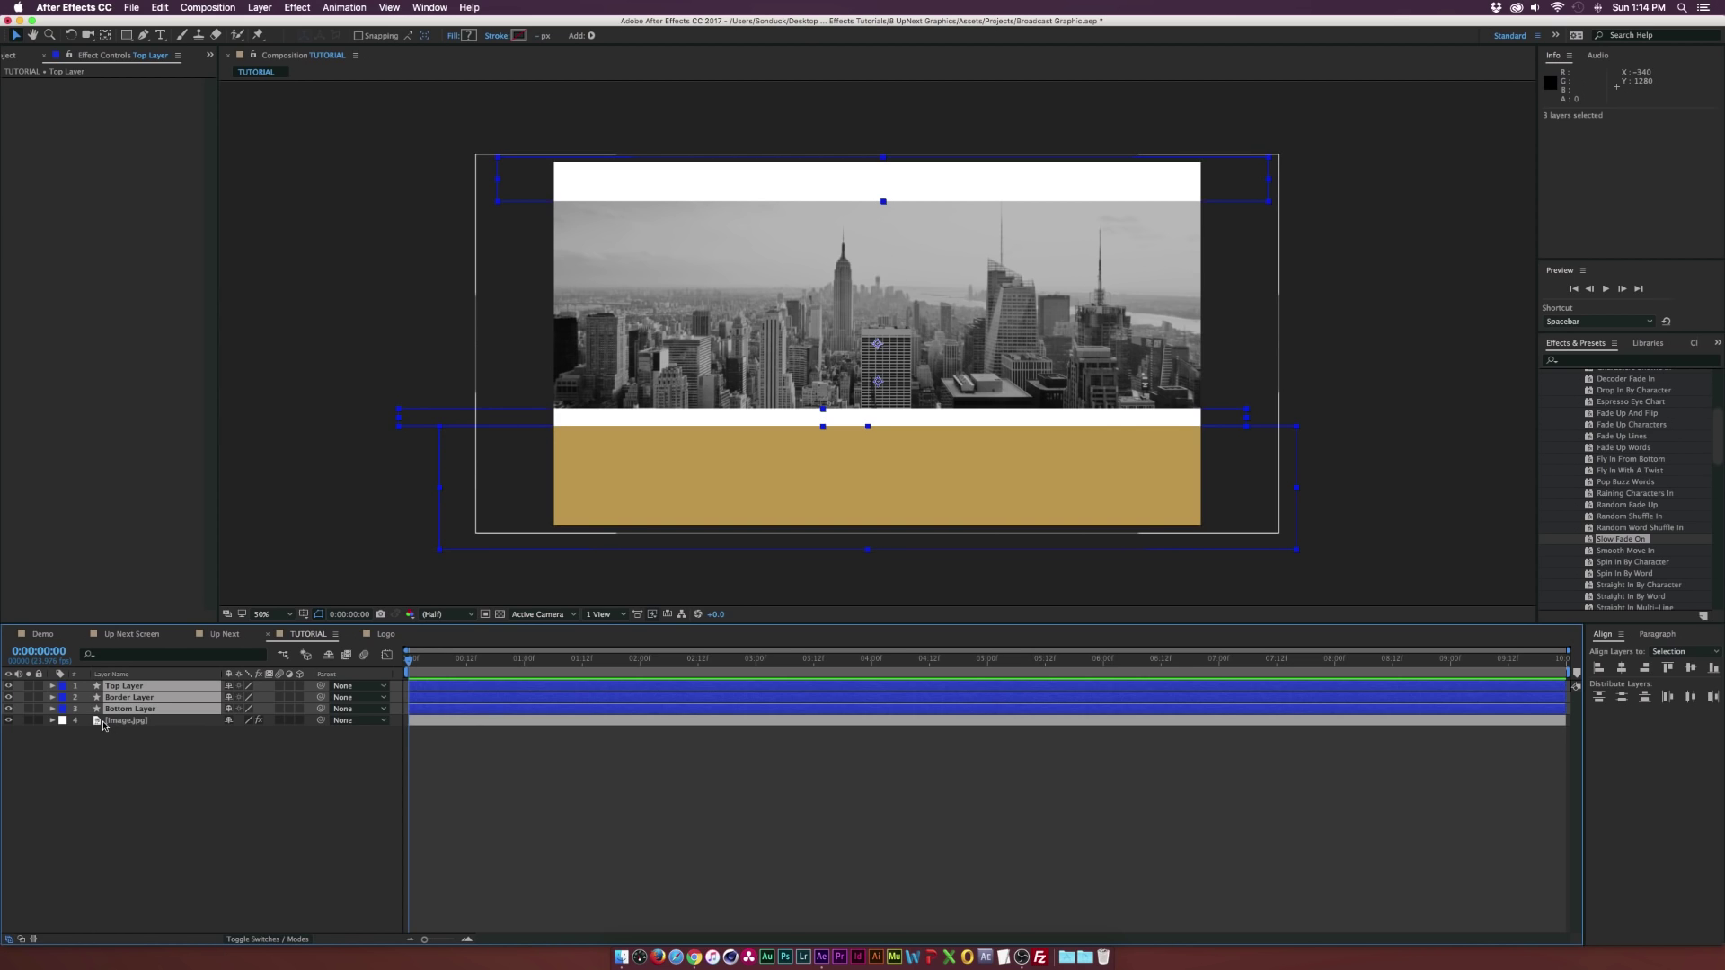
{"action": "key", "text": "t"}
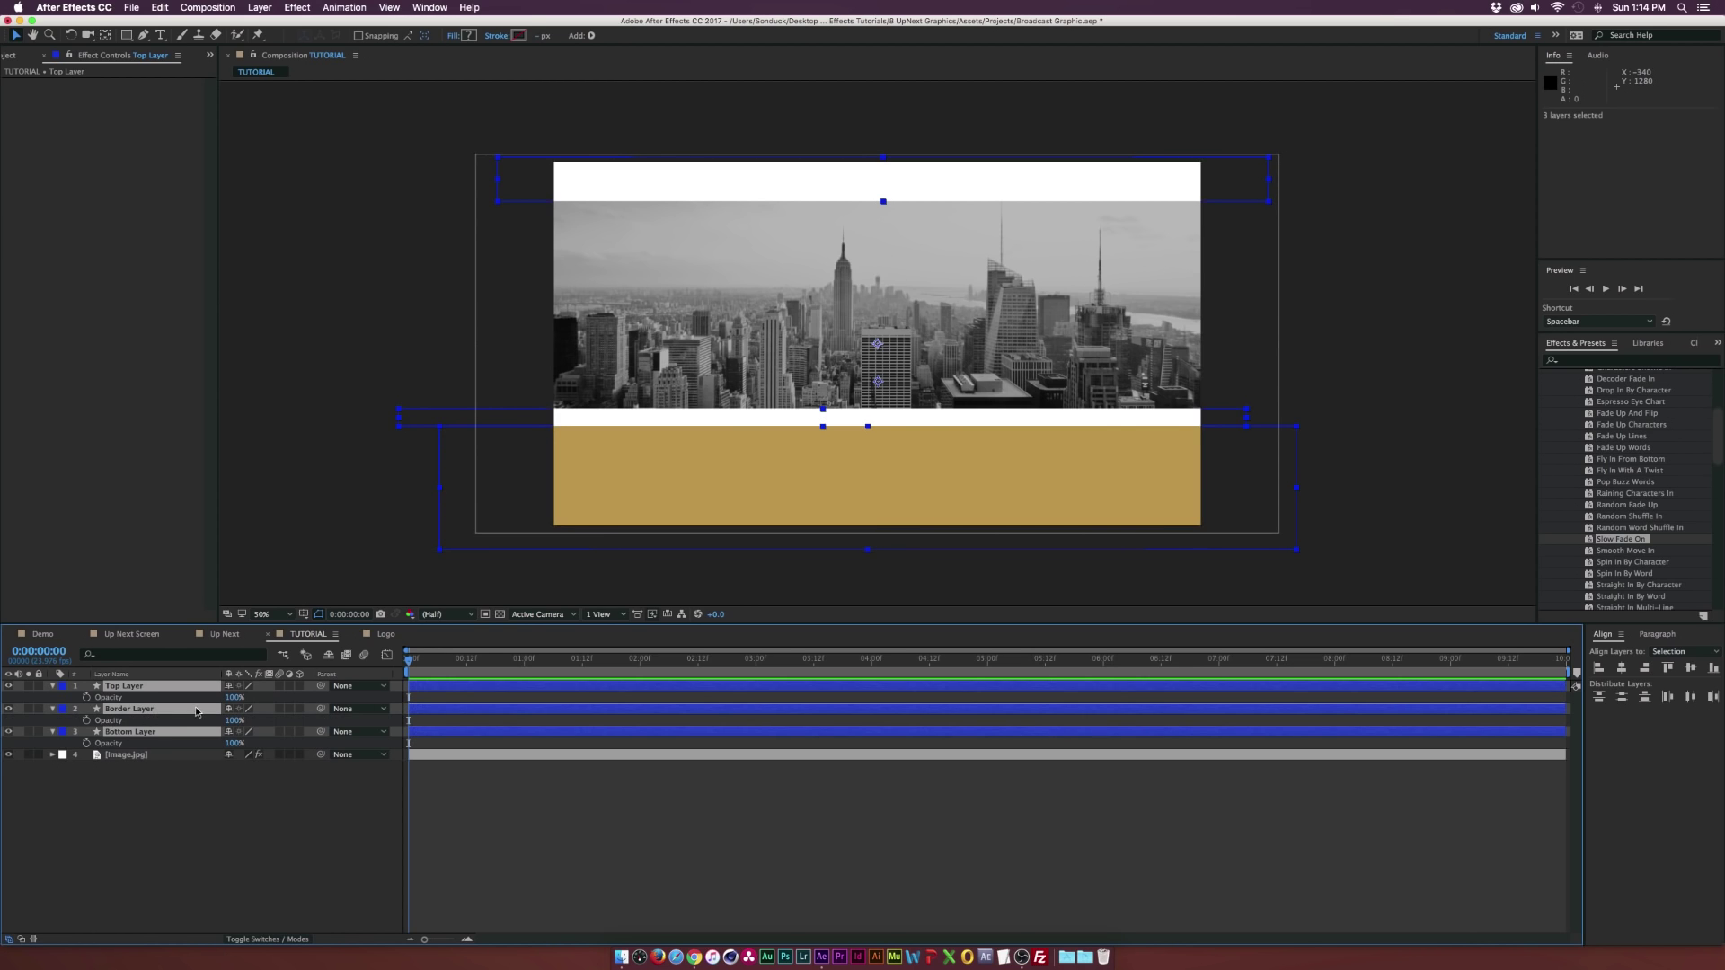
{"action": "left_click", "coordinate": [234, 698]}
{"action": "type", "text": "67"}
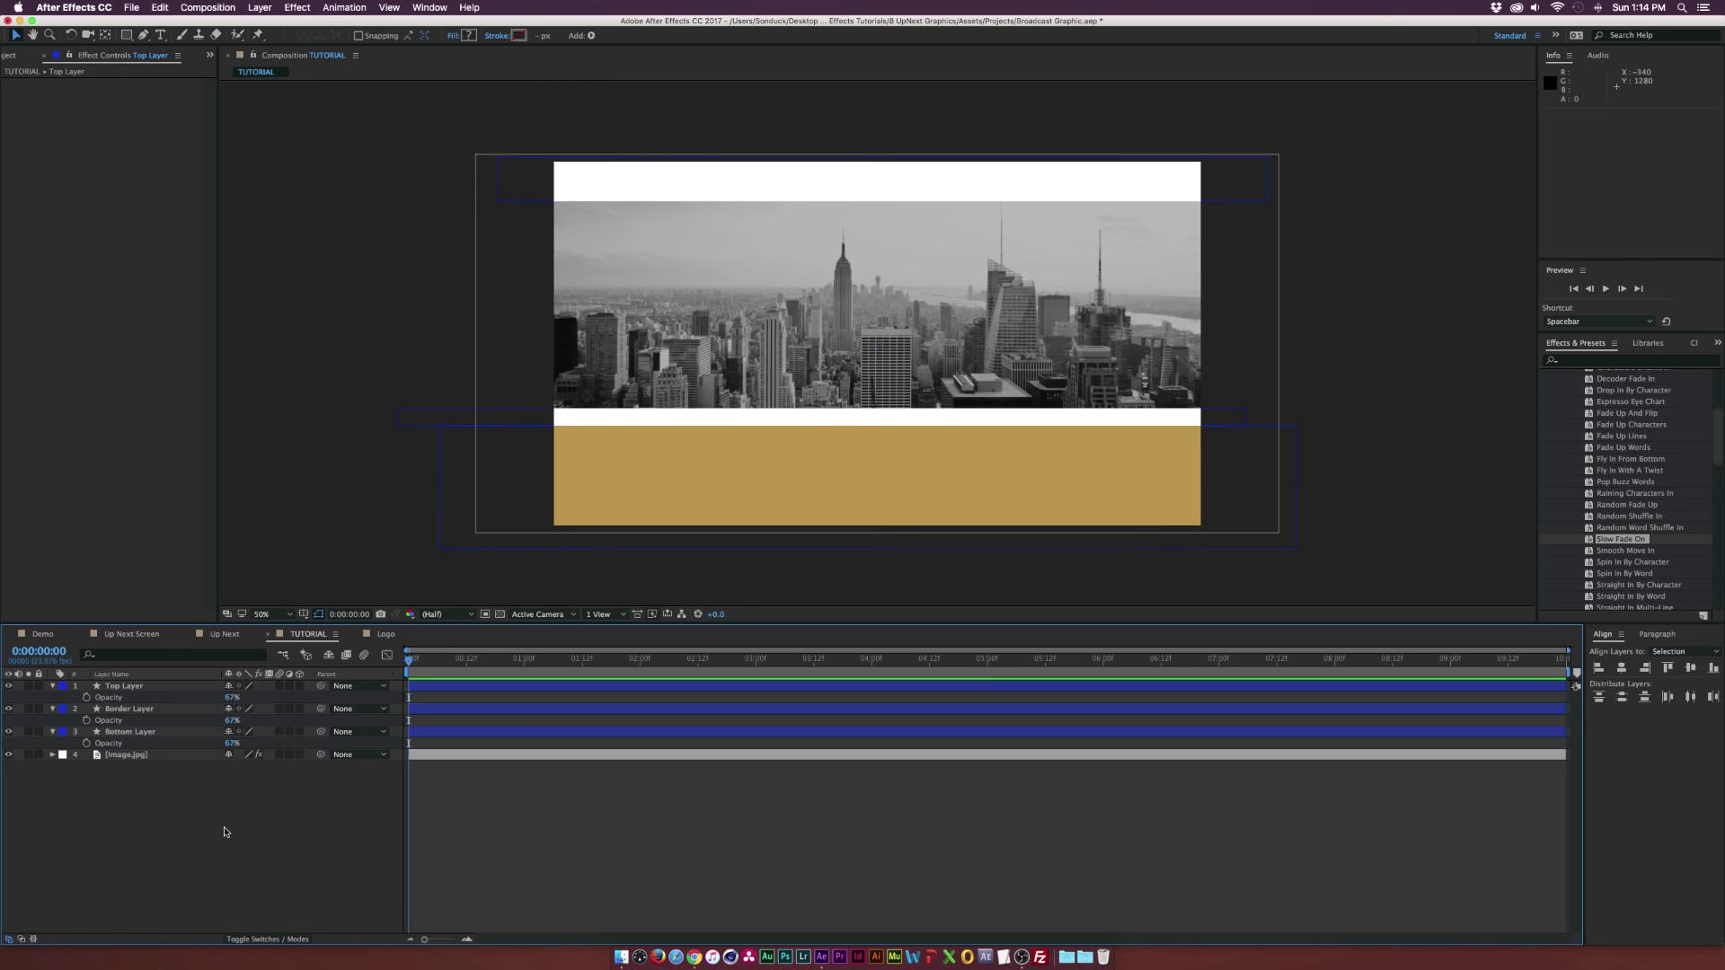
{"action": "left_click", "coordinate": [225, 832]}
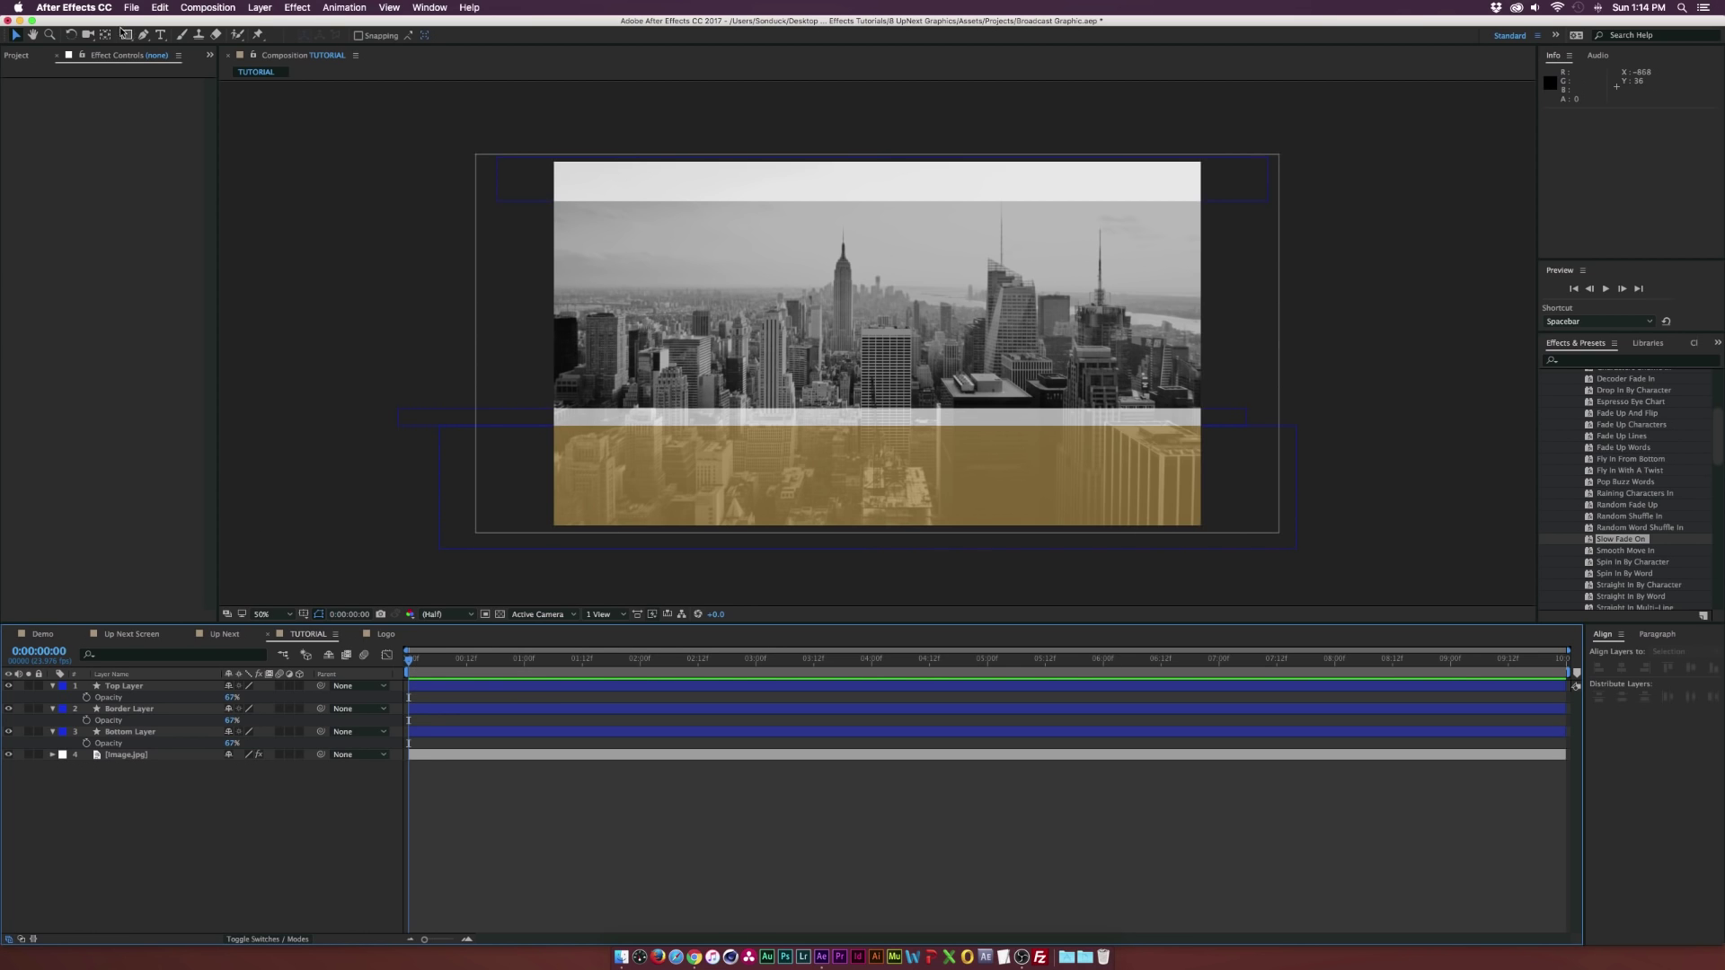
- Add the white text "Next" in Bebas Neue Regular and position it near the left end of the gold band
{"action": "left_click", "coordinate": [161, 35]}
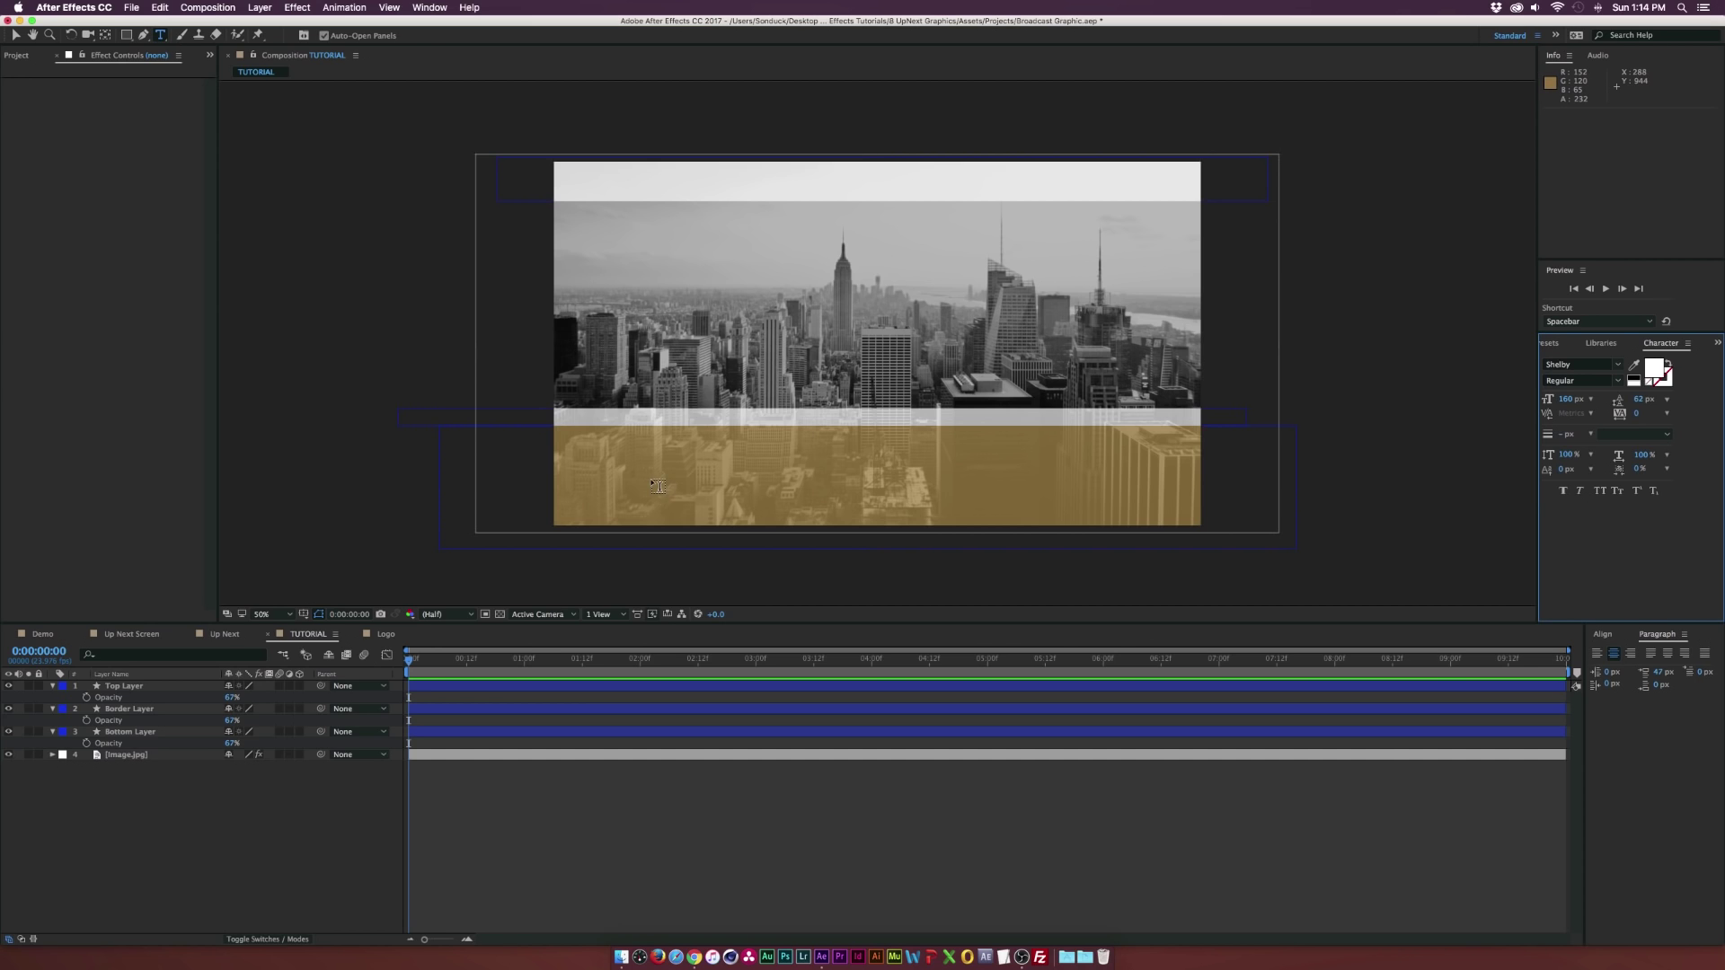
{"action": "left_click", "coordinate": [1610, 363]}
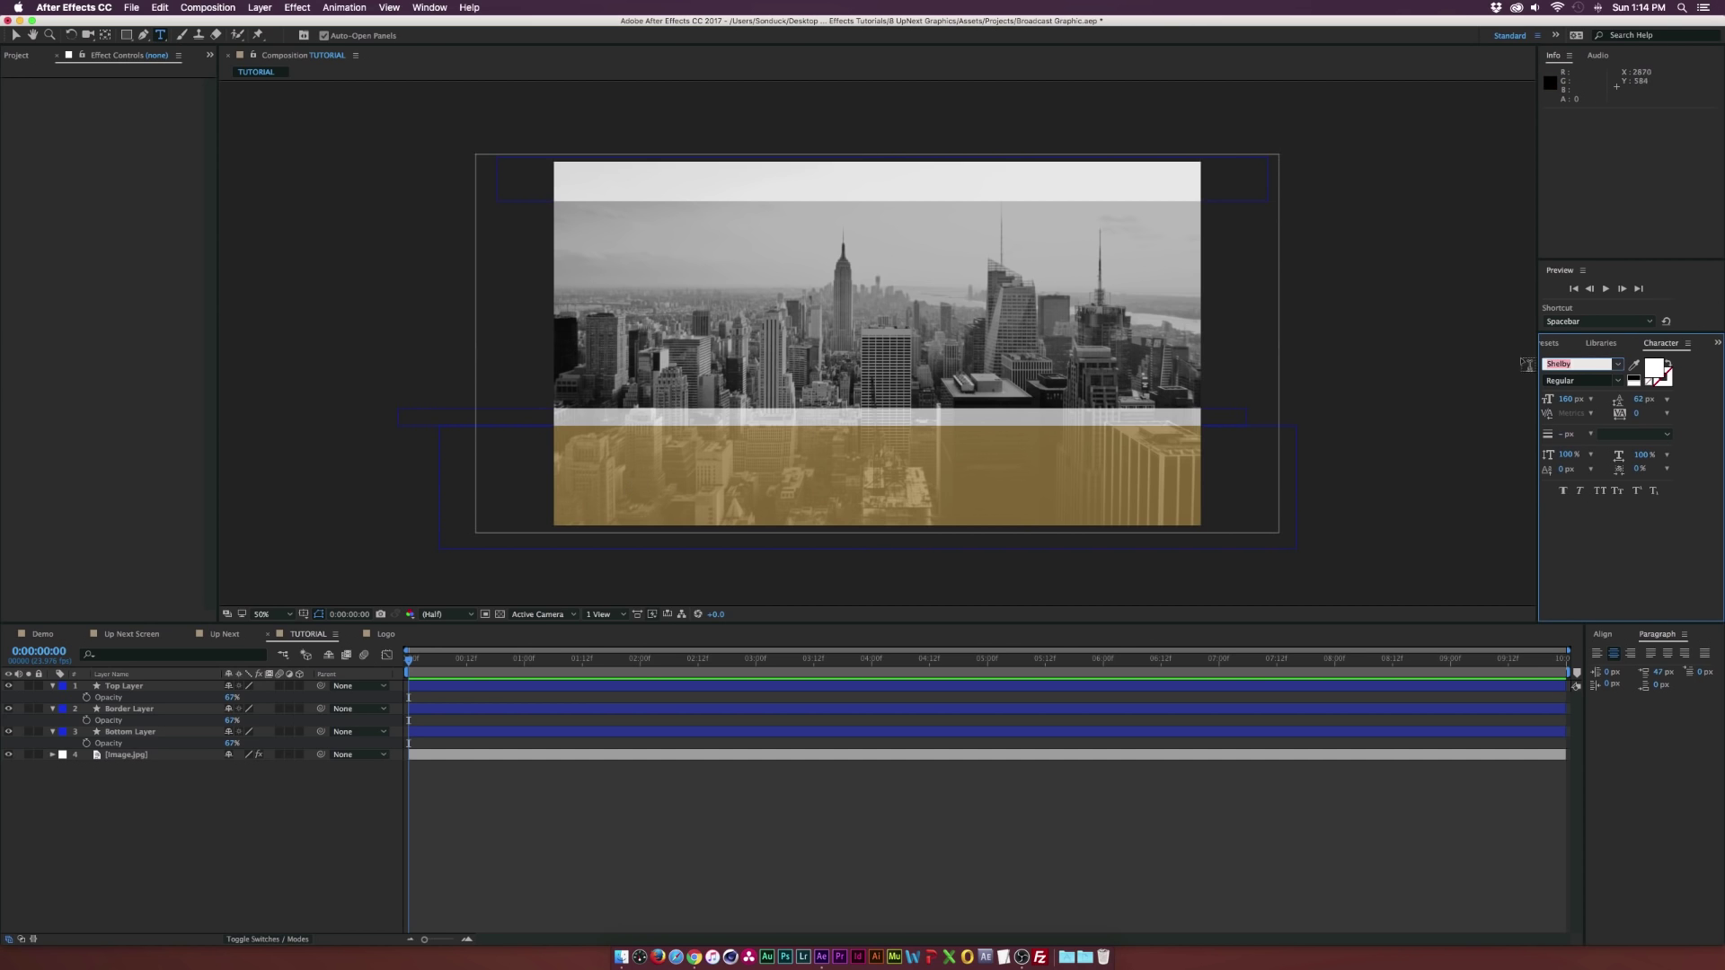
{"action": "type", "text": "Baskerville"}
{"action": "left_click", "coordinate": [579, 482]}
{"action": "type", "text": "Next"}
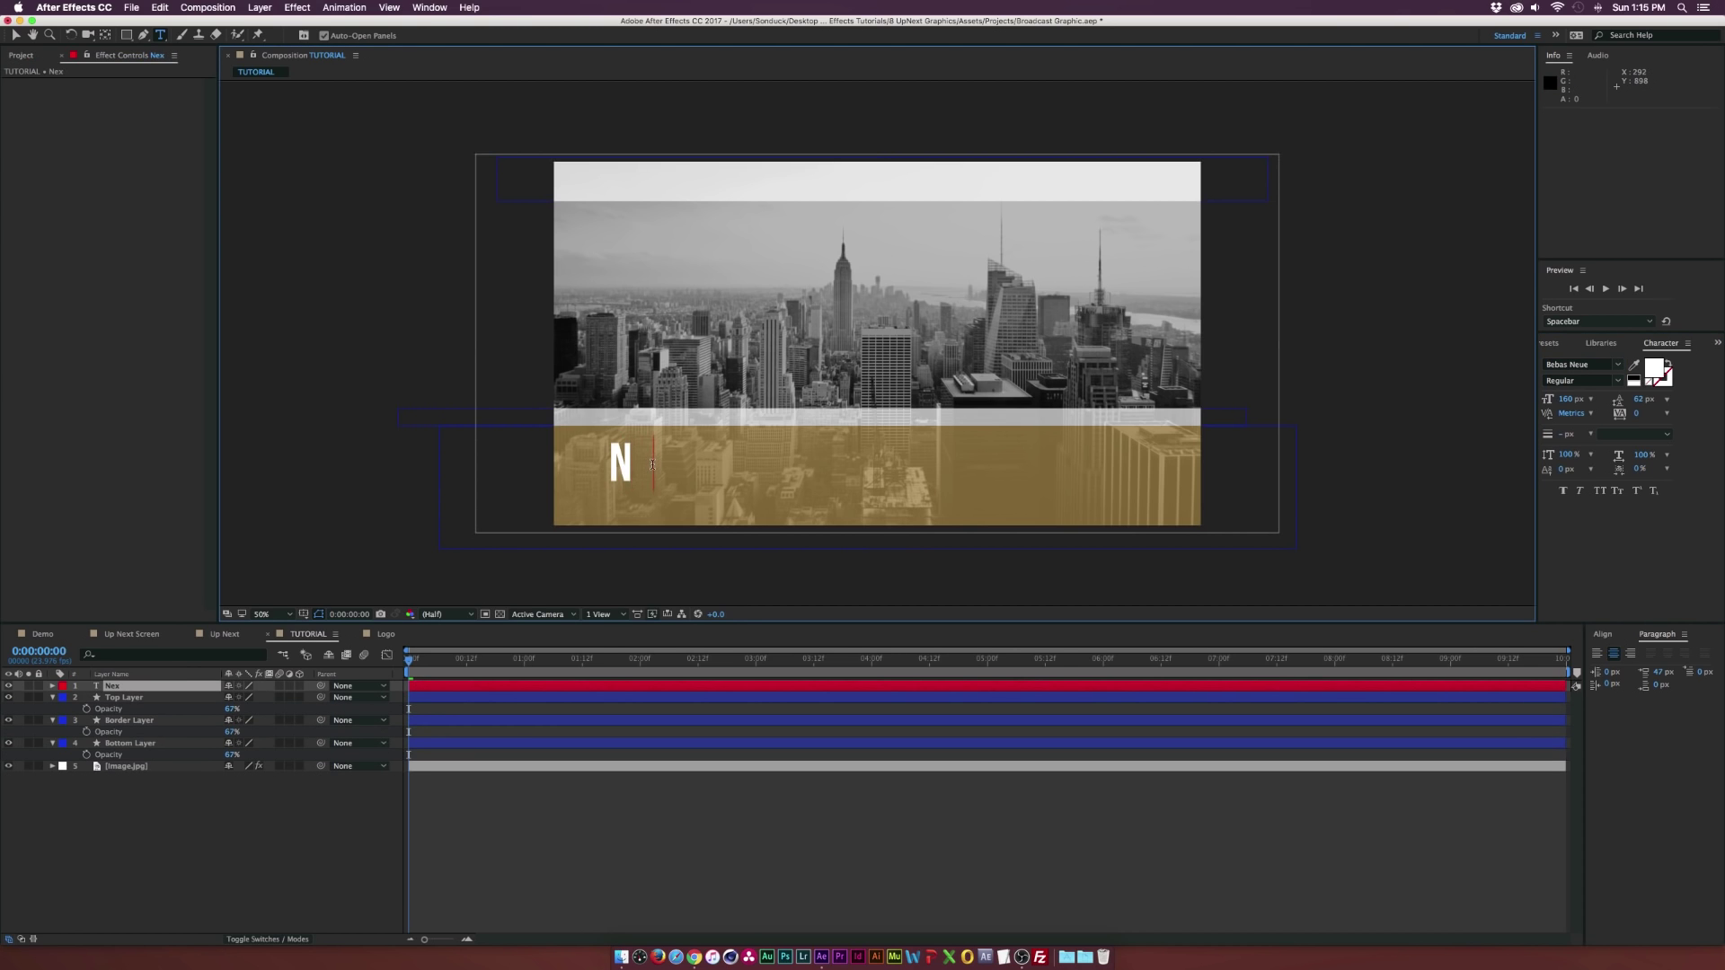
{"action": "left_click", "coordinate": [15, 34]}
{"action": "left_click_drag", "start_coordinate": [639, 464], "coordinate": [669, 480]}
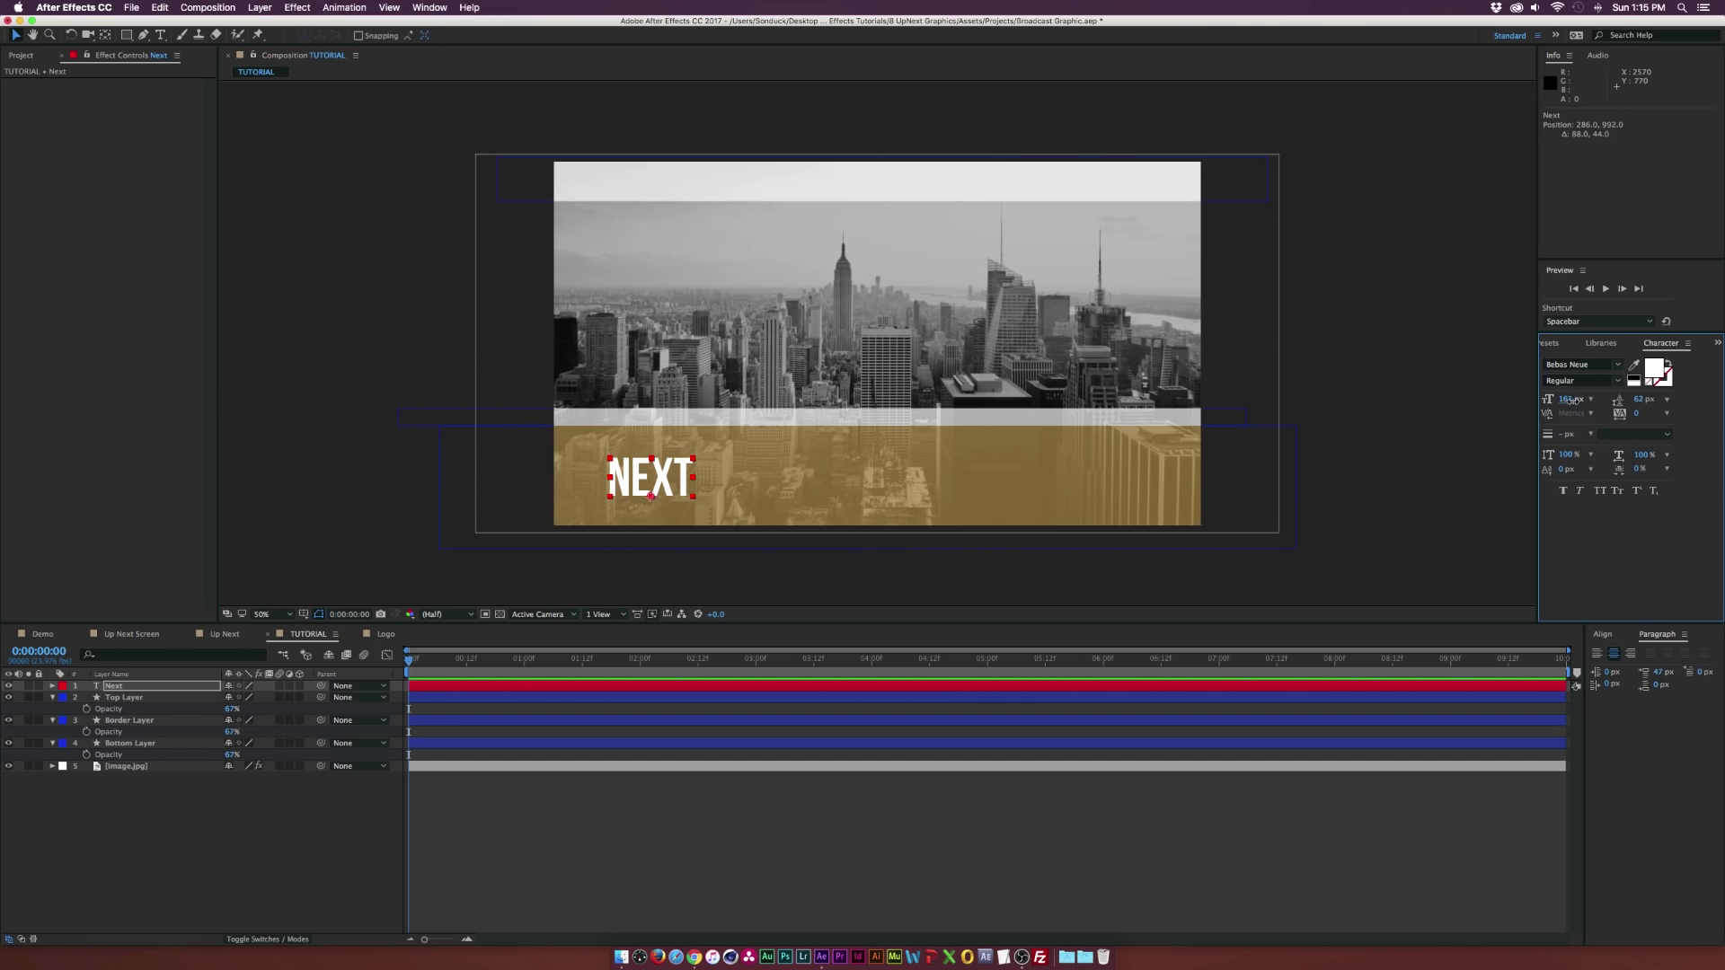
- Enlarge the "Next" text to 228 px and reposition it near the left end of the gold band
{"action": "left_click_drag", "start_coordinate": [1567, 399], "coordinate": [1616, 399]}
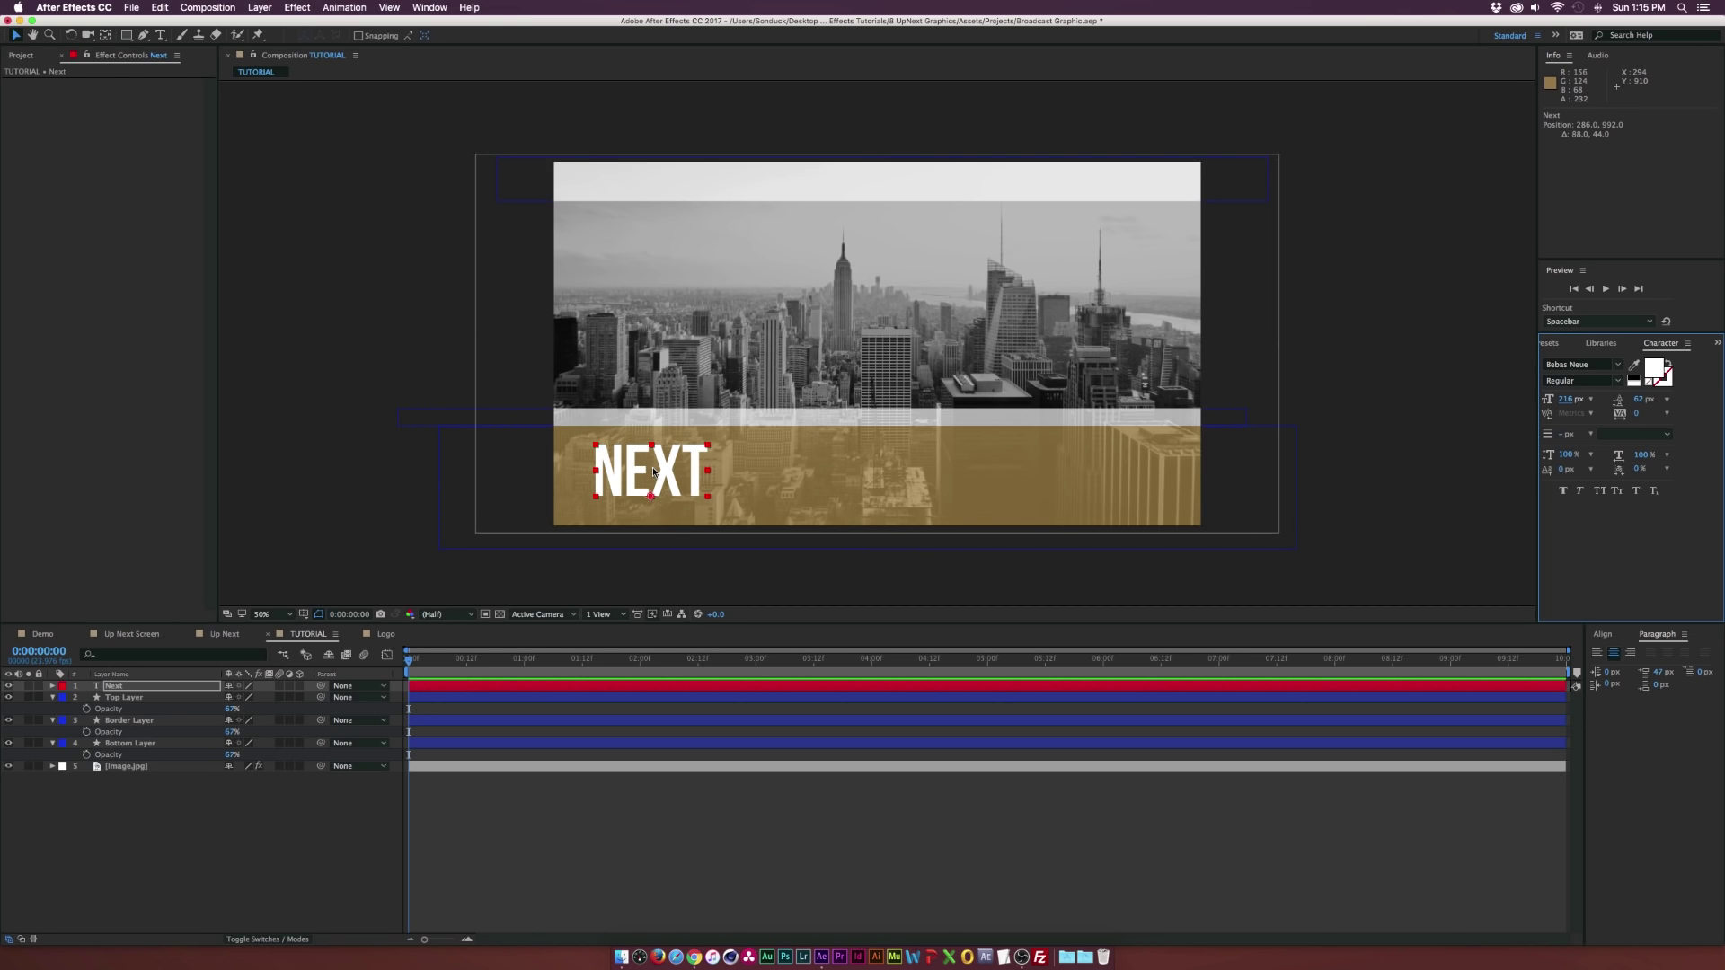
{"action": "left_click_drag", "start_coordinate": [655, 473], "coordinate": [641, 481]}
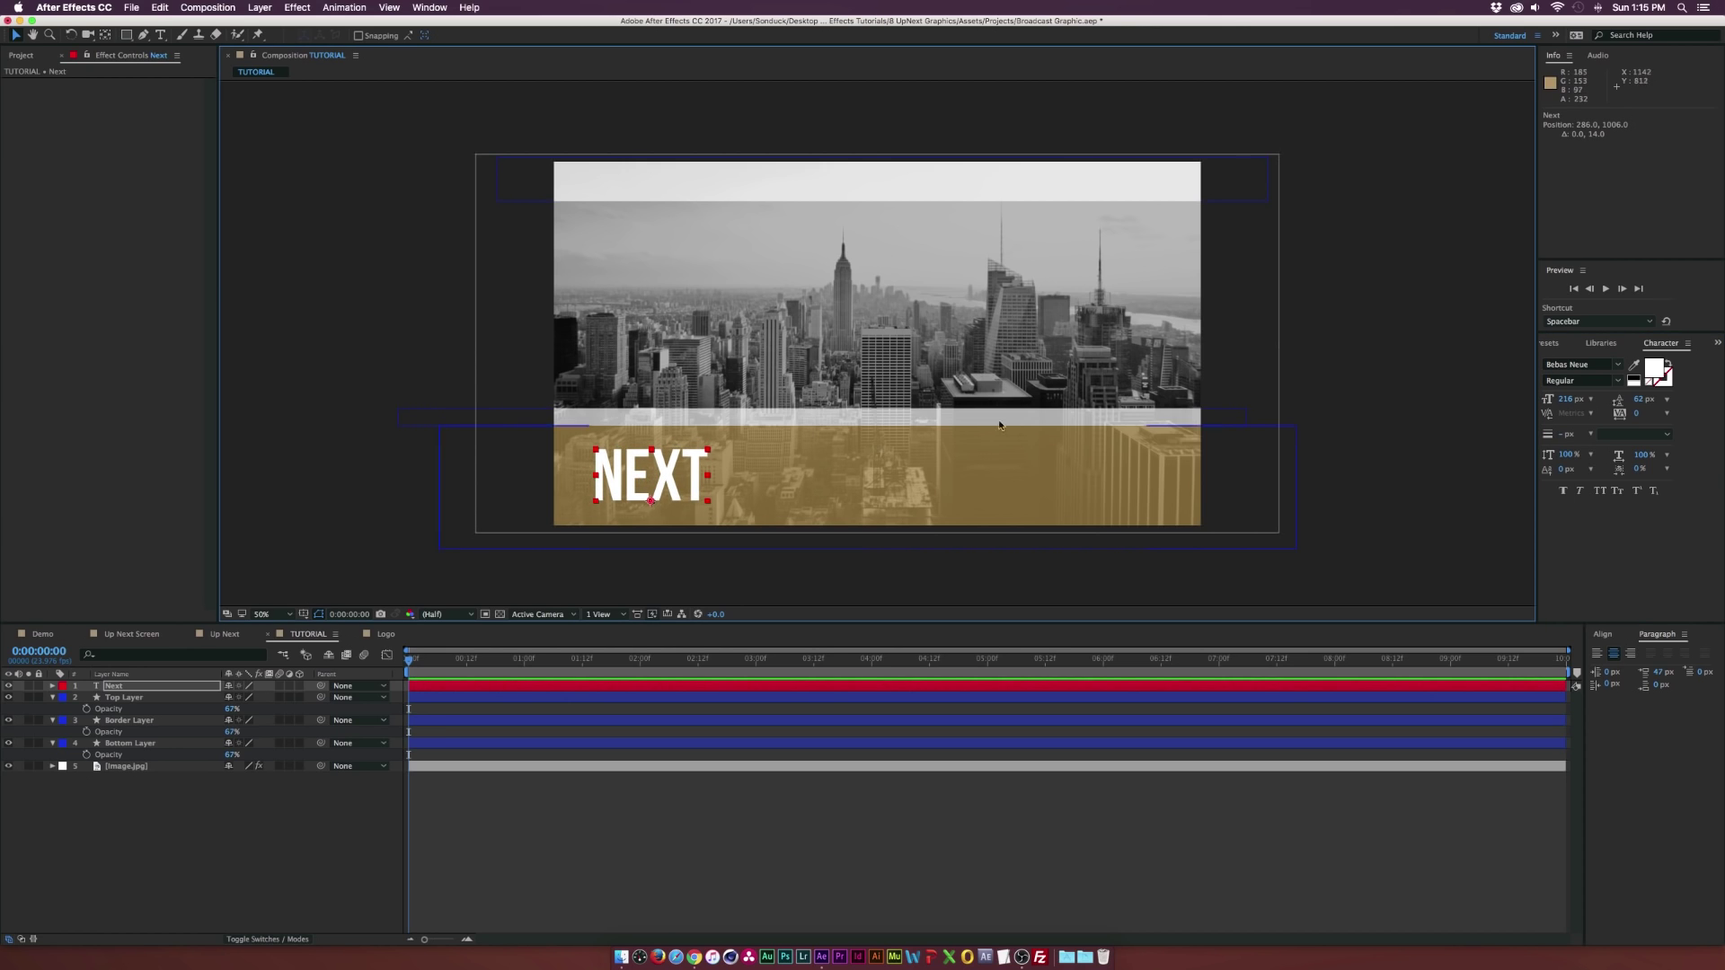
{"action": "left_click", "coordinate": [1568, 400]}
{"action": "left_click_drag", "start_coordinate": [1568, 400], "coordinate": [1474, 416]}
{"action": "left_click_drag", "start_coordinate": [625, 475], "coordinate": [631, 474]}
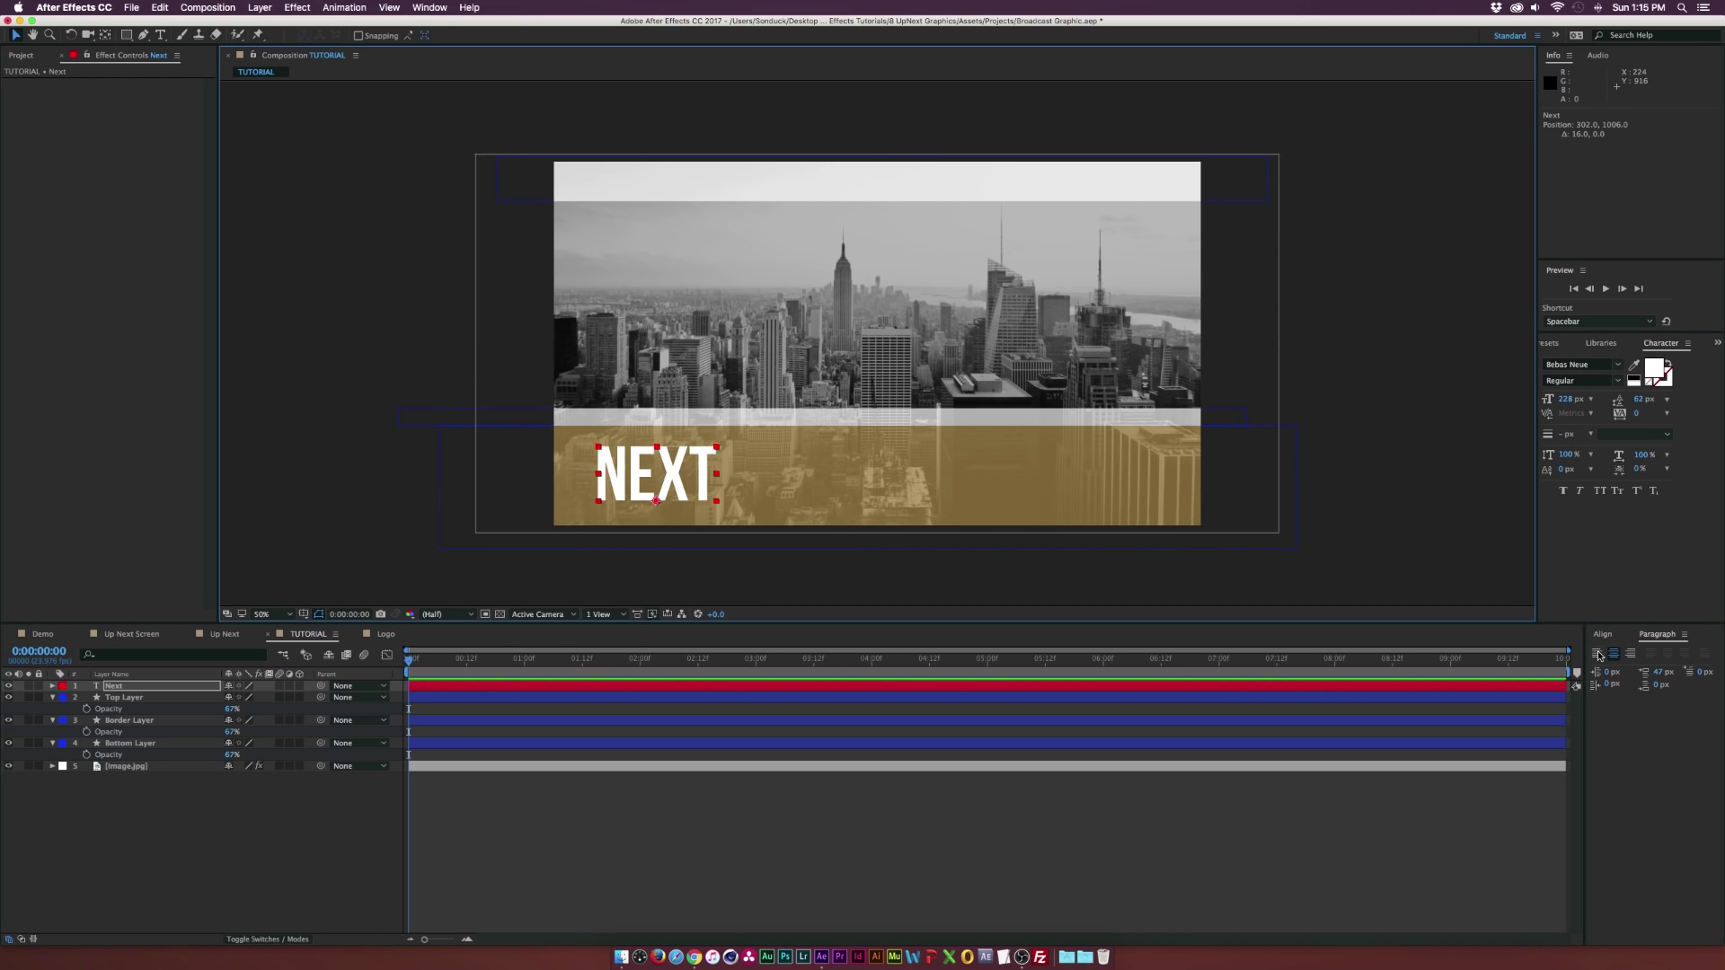
- Set the "Next" text to right-aligned and move it back to the left end of the gold band
{"action": "left_click", "coordinate": [1631, 655]}
{"action": "left_click_drag", "start_coordinate": [629, 482], "coordinate": [679, 488]}
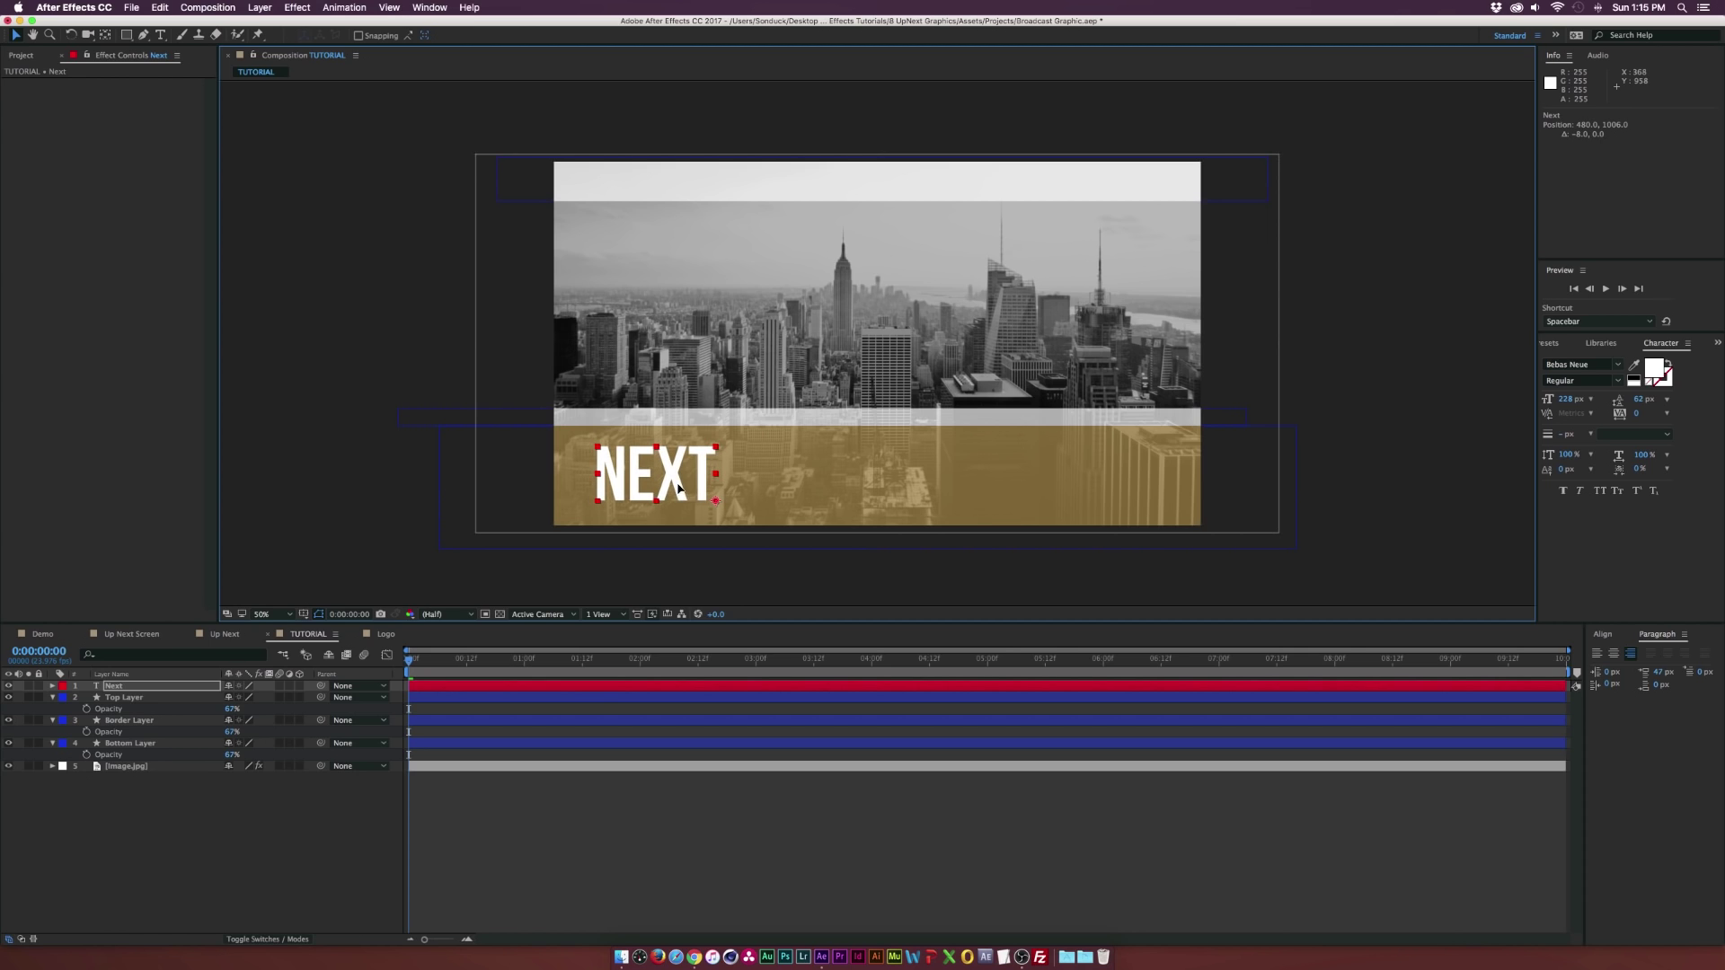
{"action": "left_click", "coordinate": [1629, 658]}
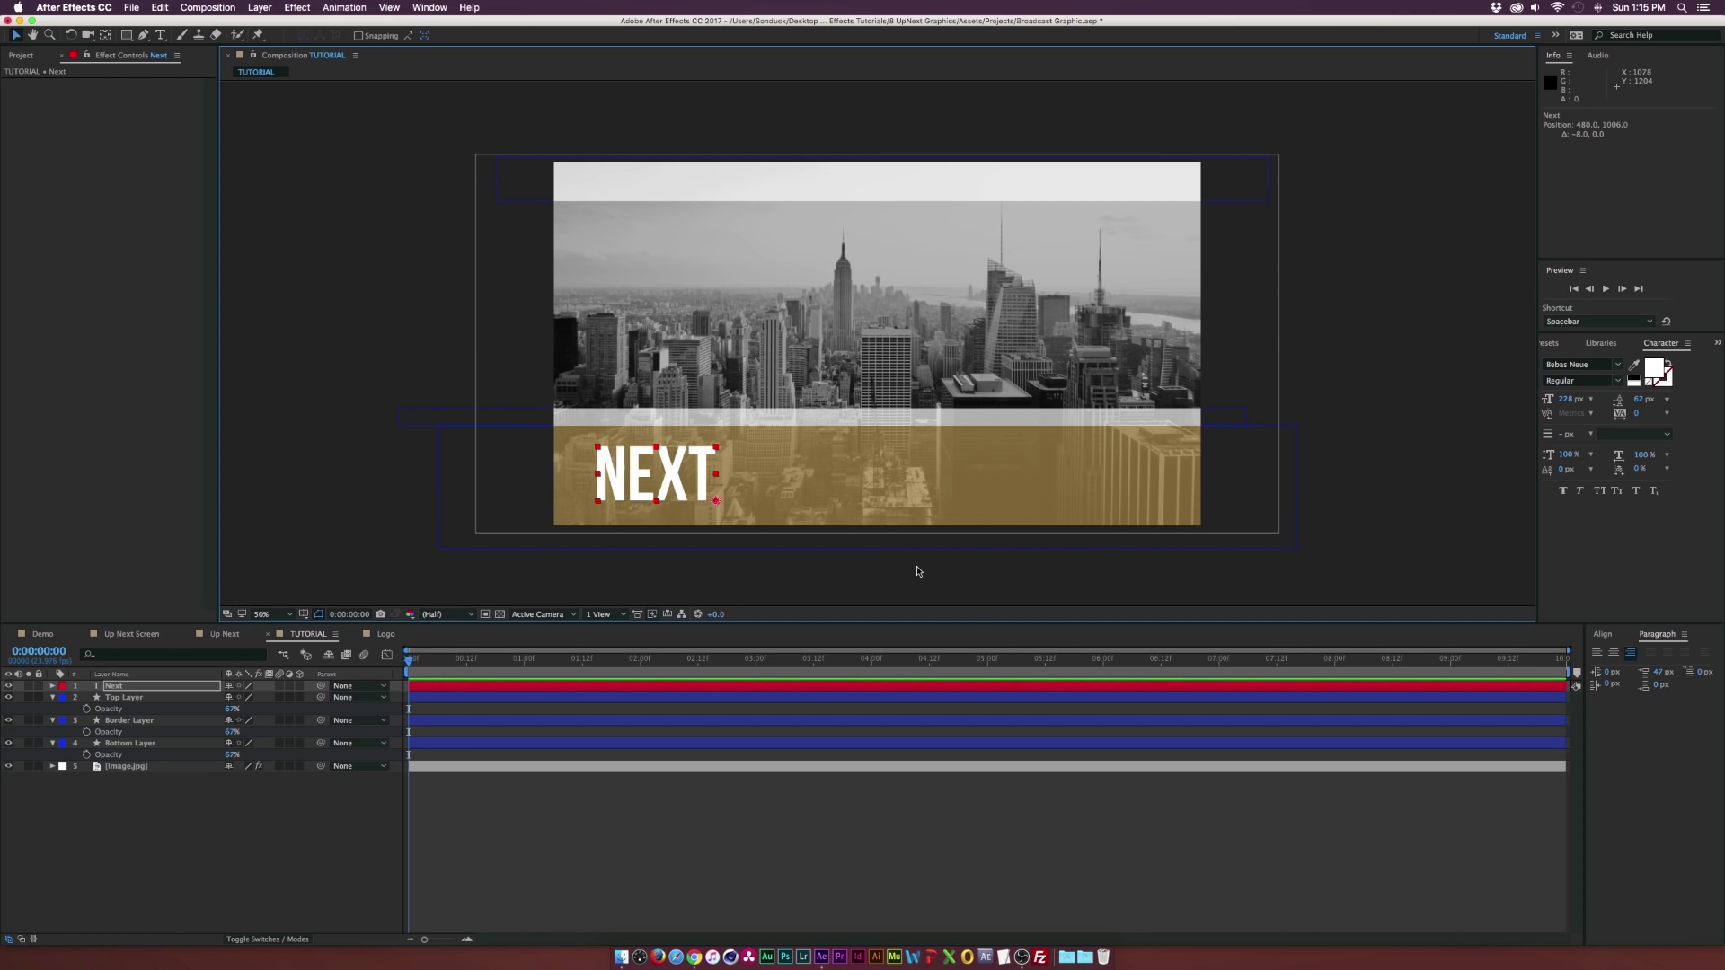
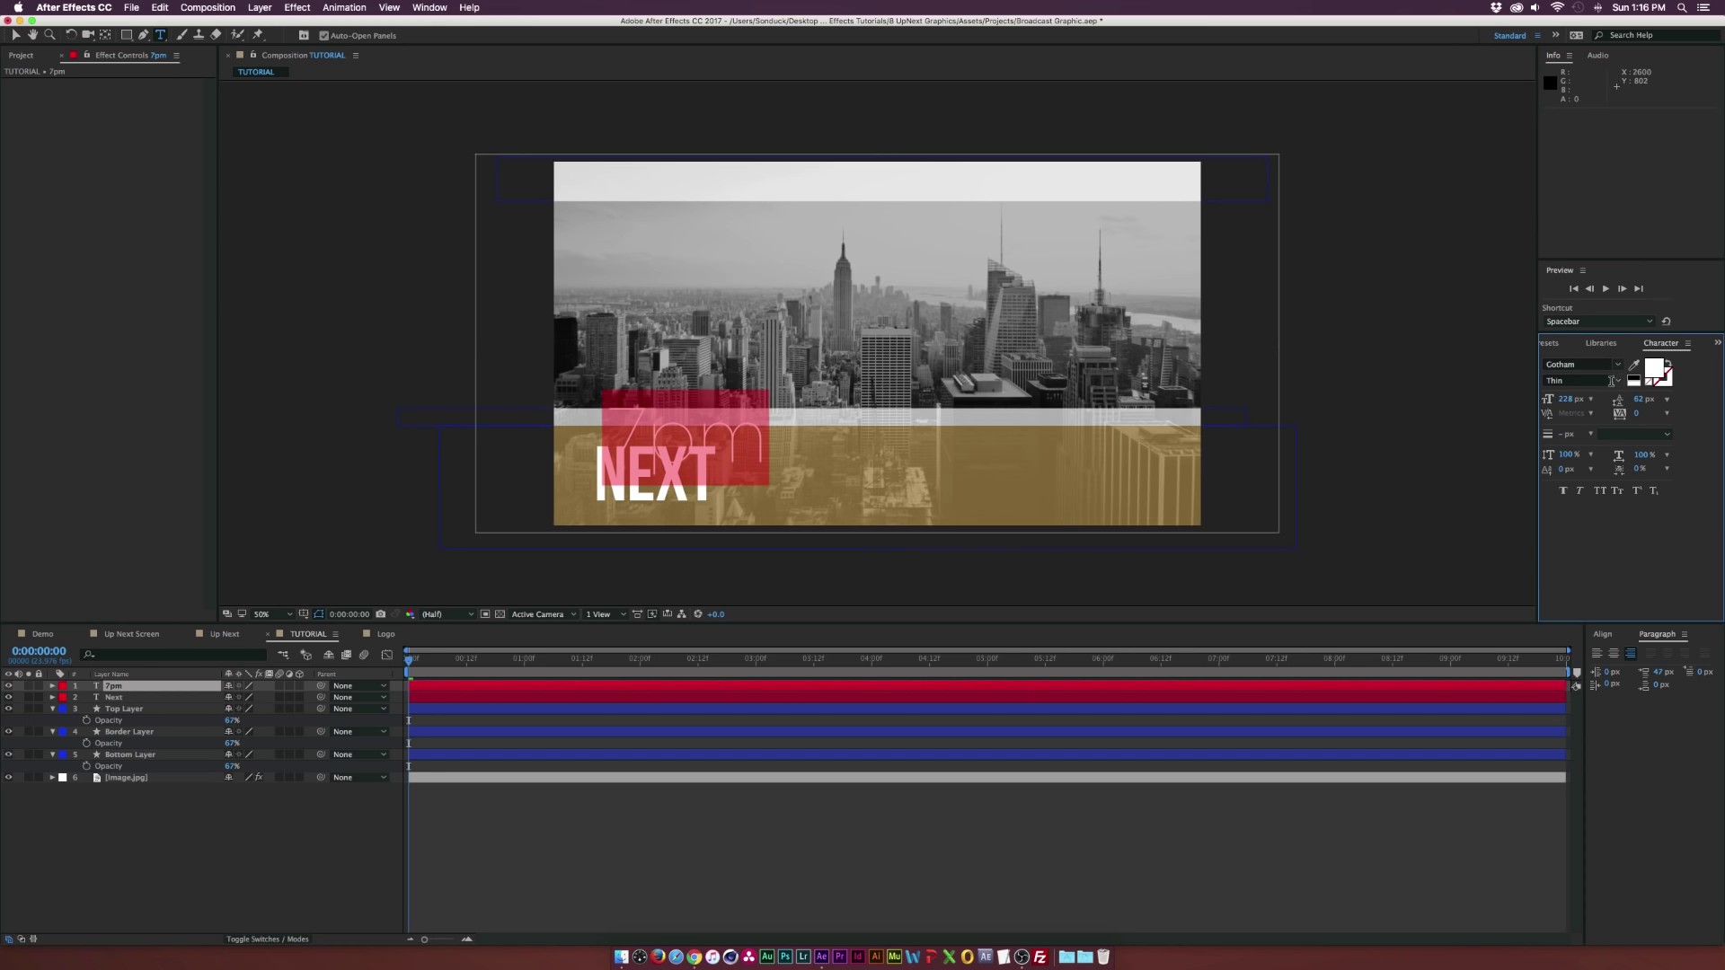
- Format the "7pm" text as Gotham Book, all caps, 61 px, and place it just right of "Next"
{"action": "left_click", "coordinate": [1583, 470]}
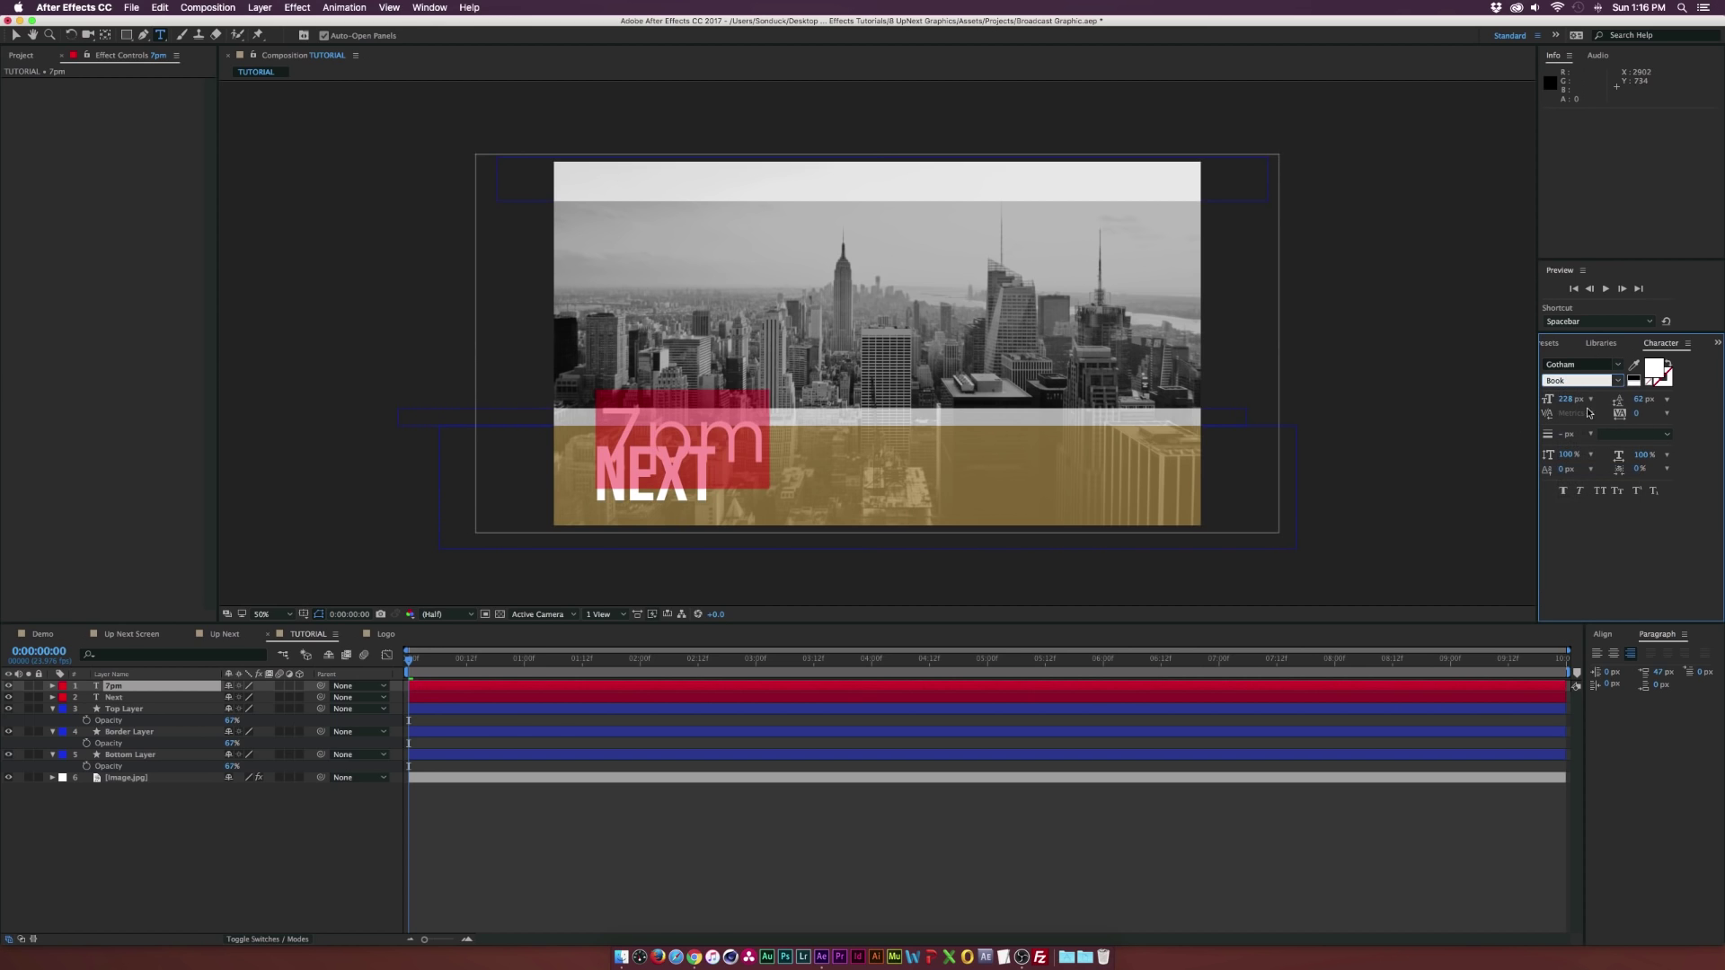
{"action": "left_click_drag", "start_coordinate": [1568, 399], "coordinate": [1473, 399]}
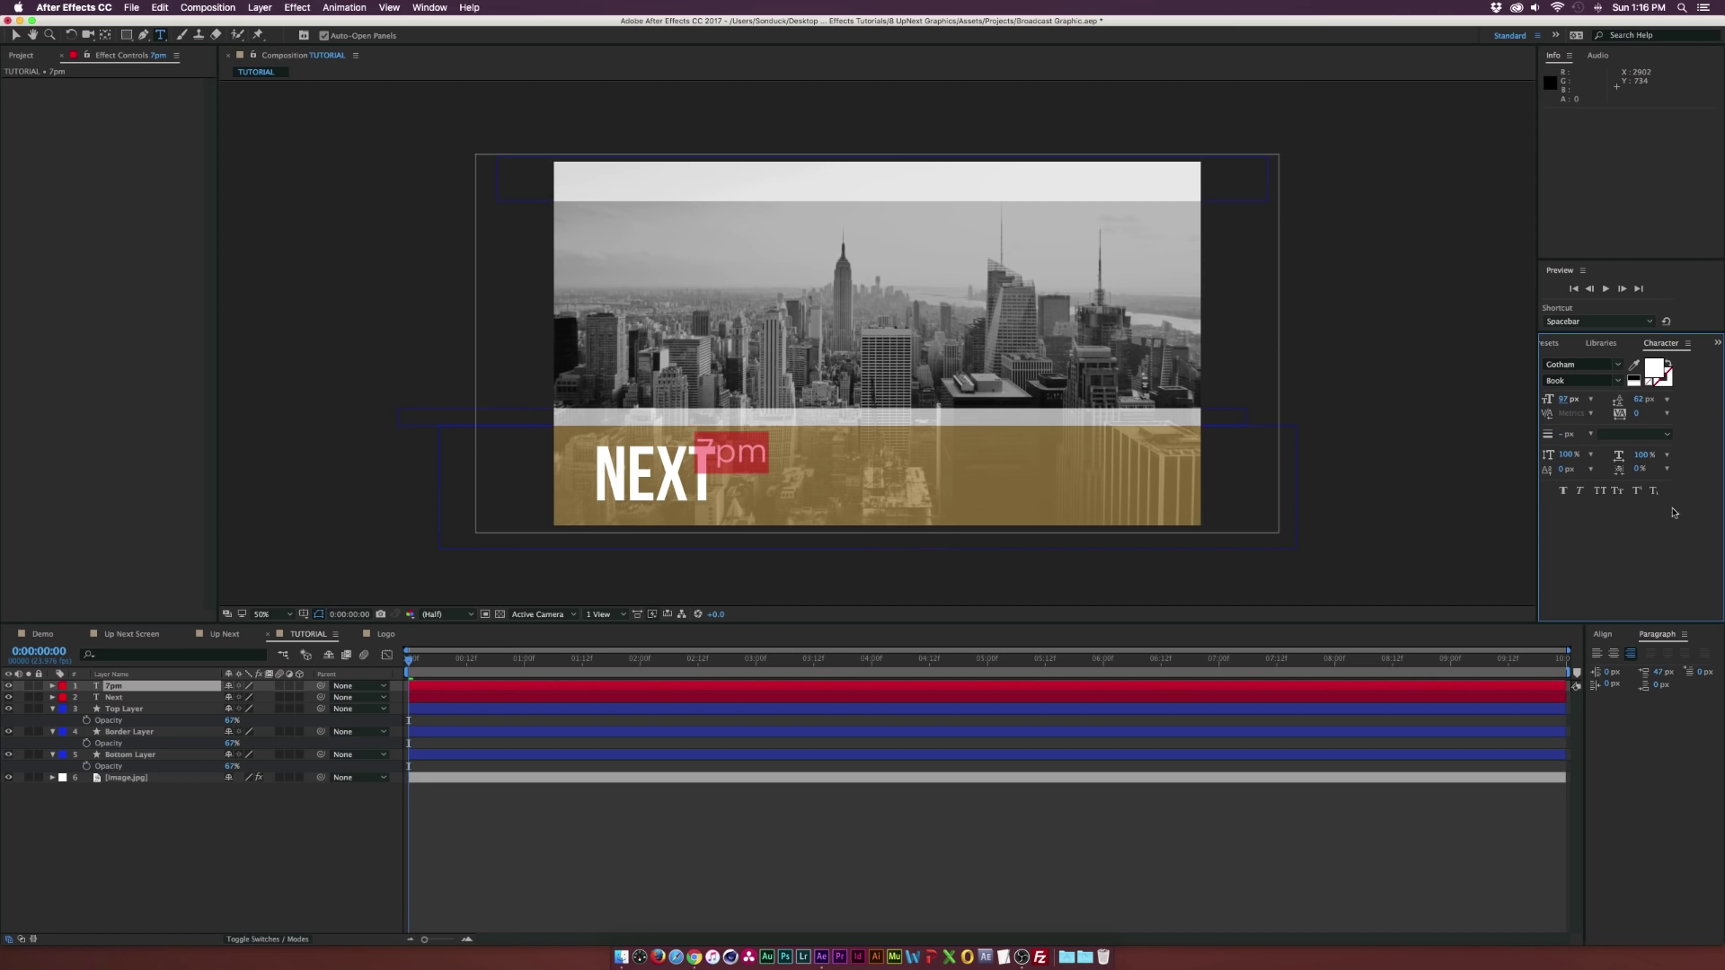
{"action": "left_click", "coordinate": [1601, 491]}
{"action": "left_click_drag", "start_coordinate": [1562, 401], "coordinate": [1539, 400]}
{"action": "left_click", "coordinate": [15, 36]}
{"action": "left_click_drag", "start_coordinate": [751, 459], "coordinate": [757, 465]}
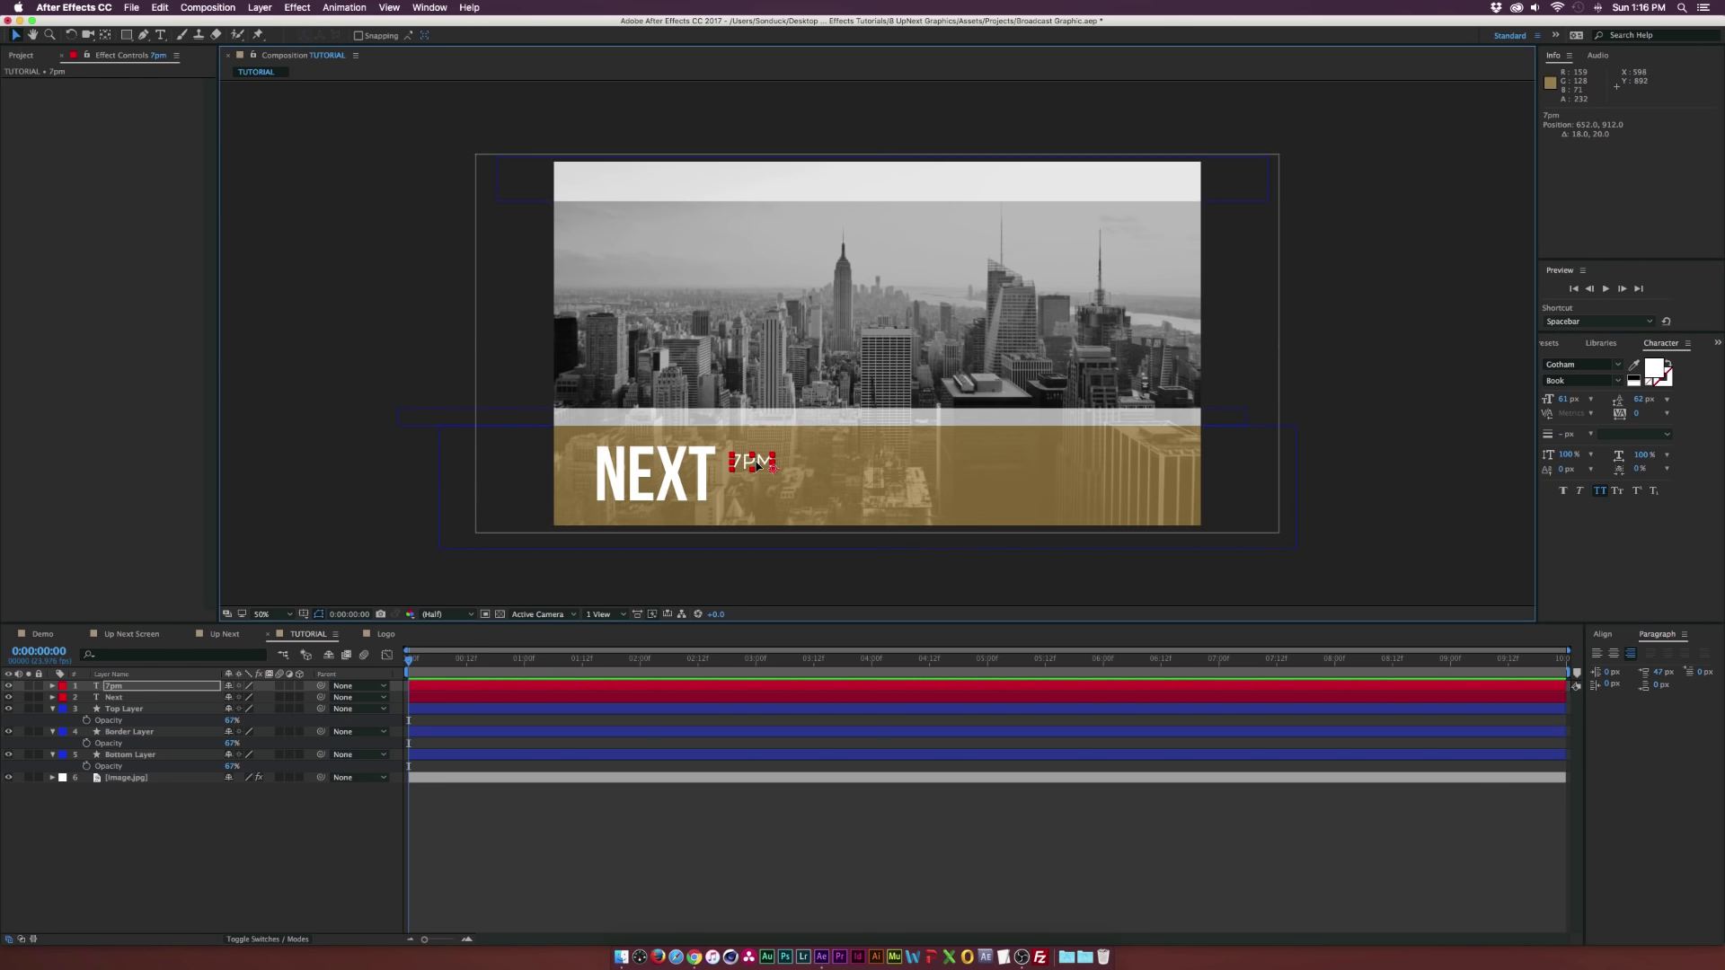
- Duplicate the 7PM text below the original and change the copy to "After Effects Tutorials"
{"action": "key", "text": "super+d"}
{"action": "left_click_drag", "start_coordinate": [755, 468], "coordinate": [762, 489]}
{"action": "double_click", "coordinate": [753, 486]}
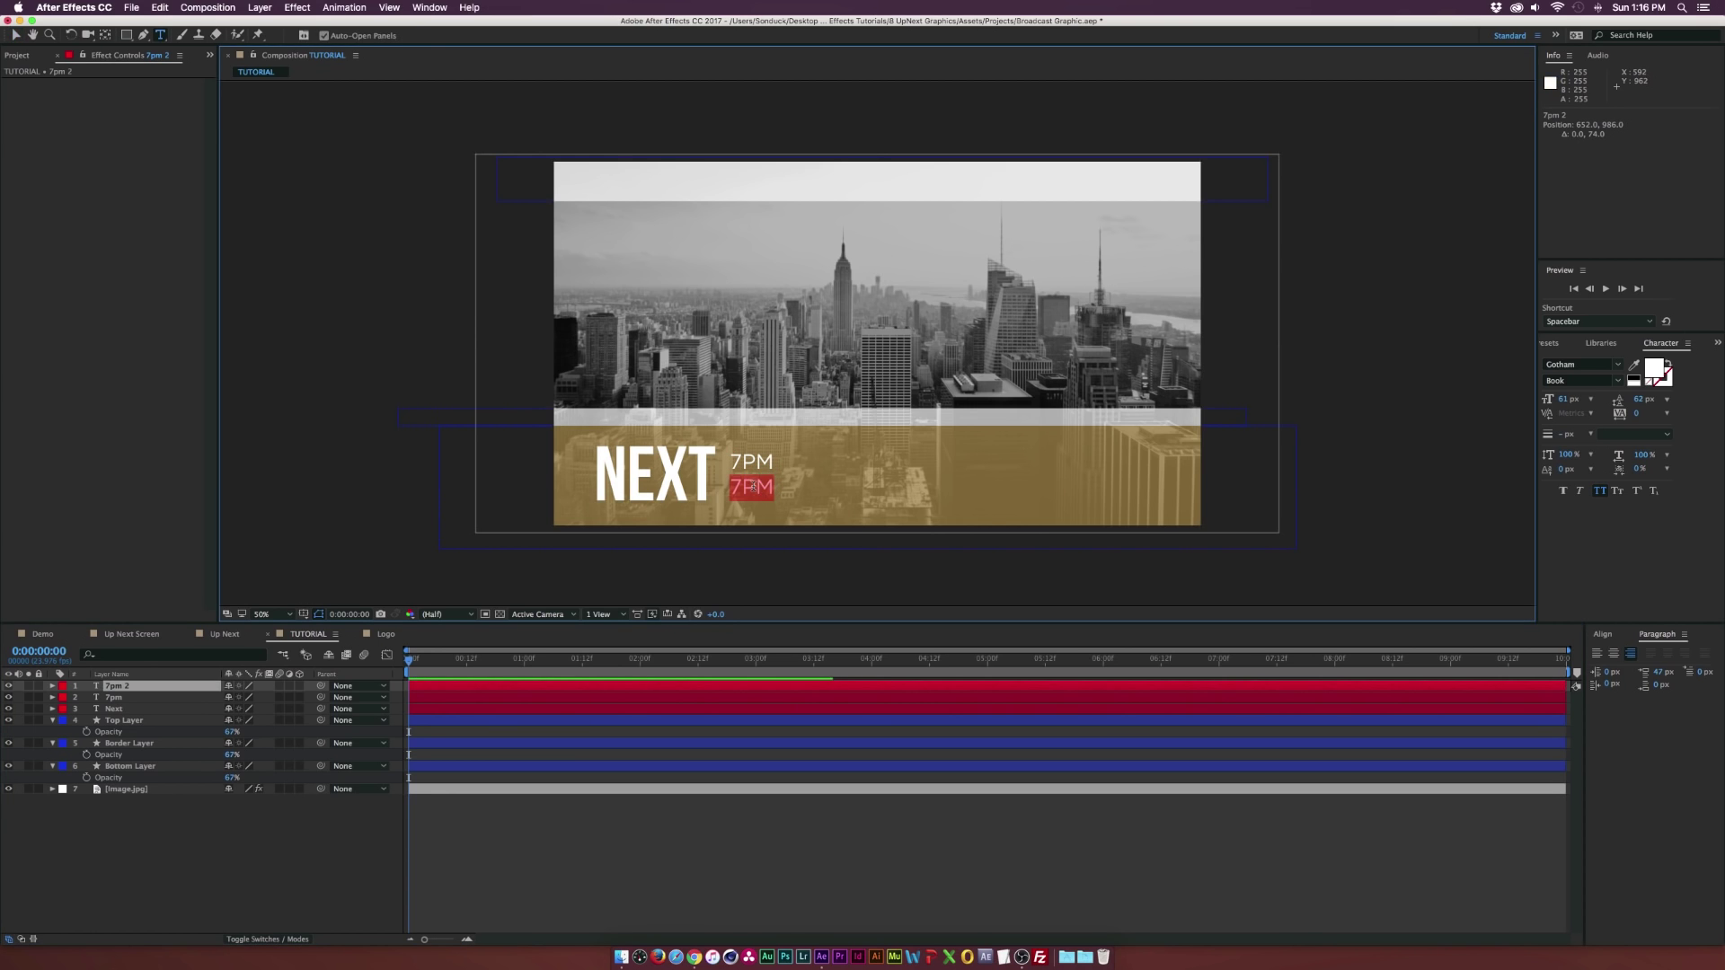
{"action": "type", "text": "After Effects Tutorials"}
- Set the "After Effects Tutorials" text to Gotham Bold and move it beneath 7PM, to the right of "Next"
{"action": "key", "text": "super+a"}
{"action": "left_click", "coordinate": [1586, 380]}
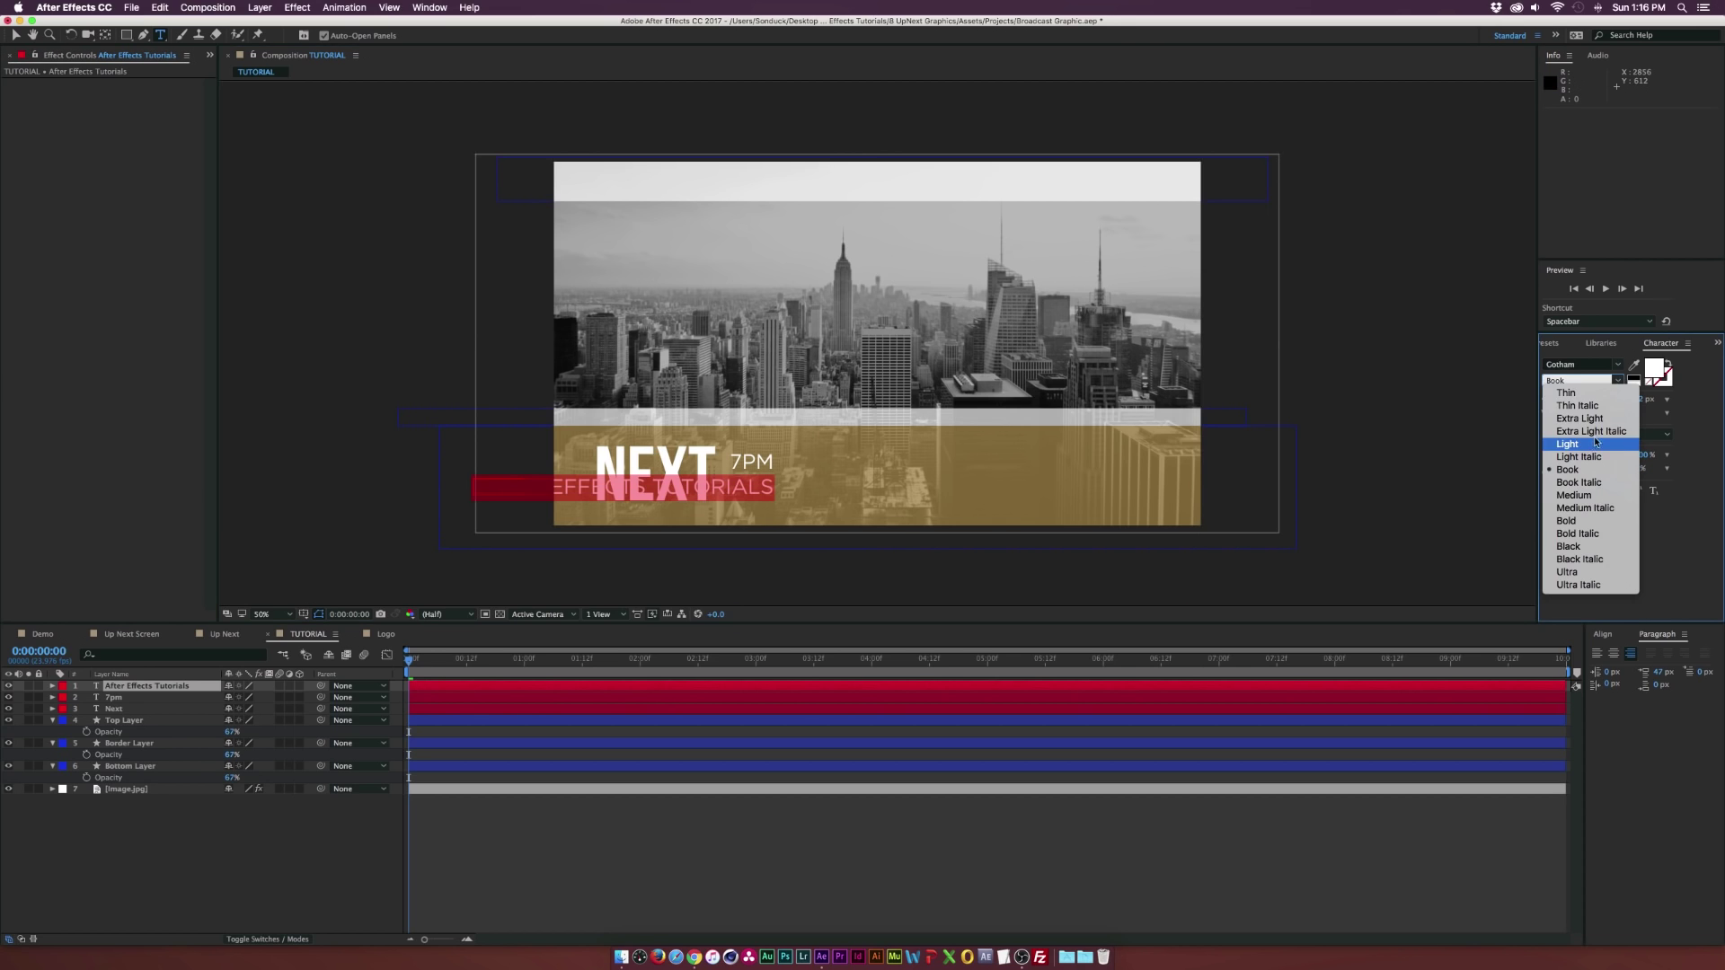
{"action": "left_click", "coordinate": [1582, 522]}
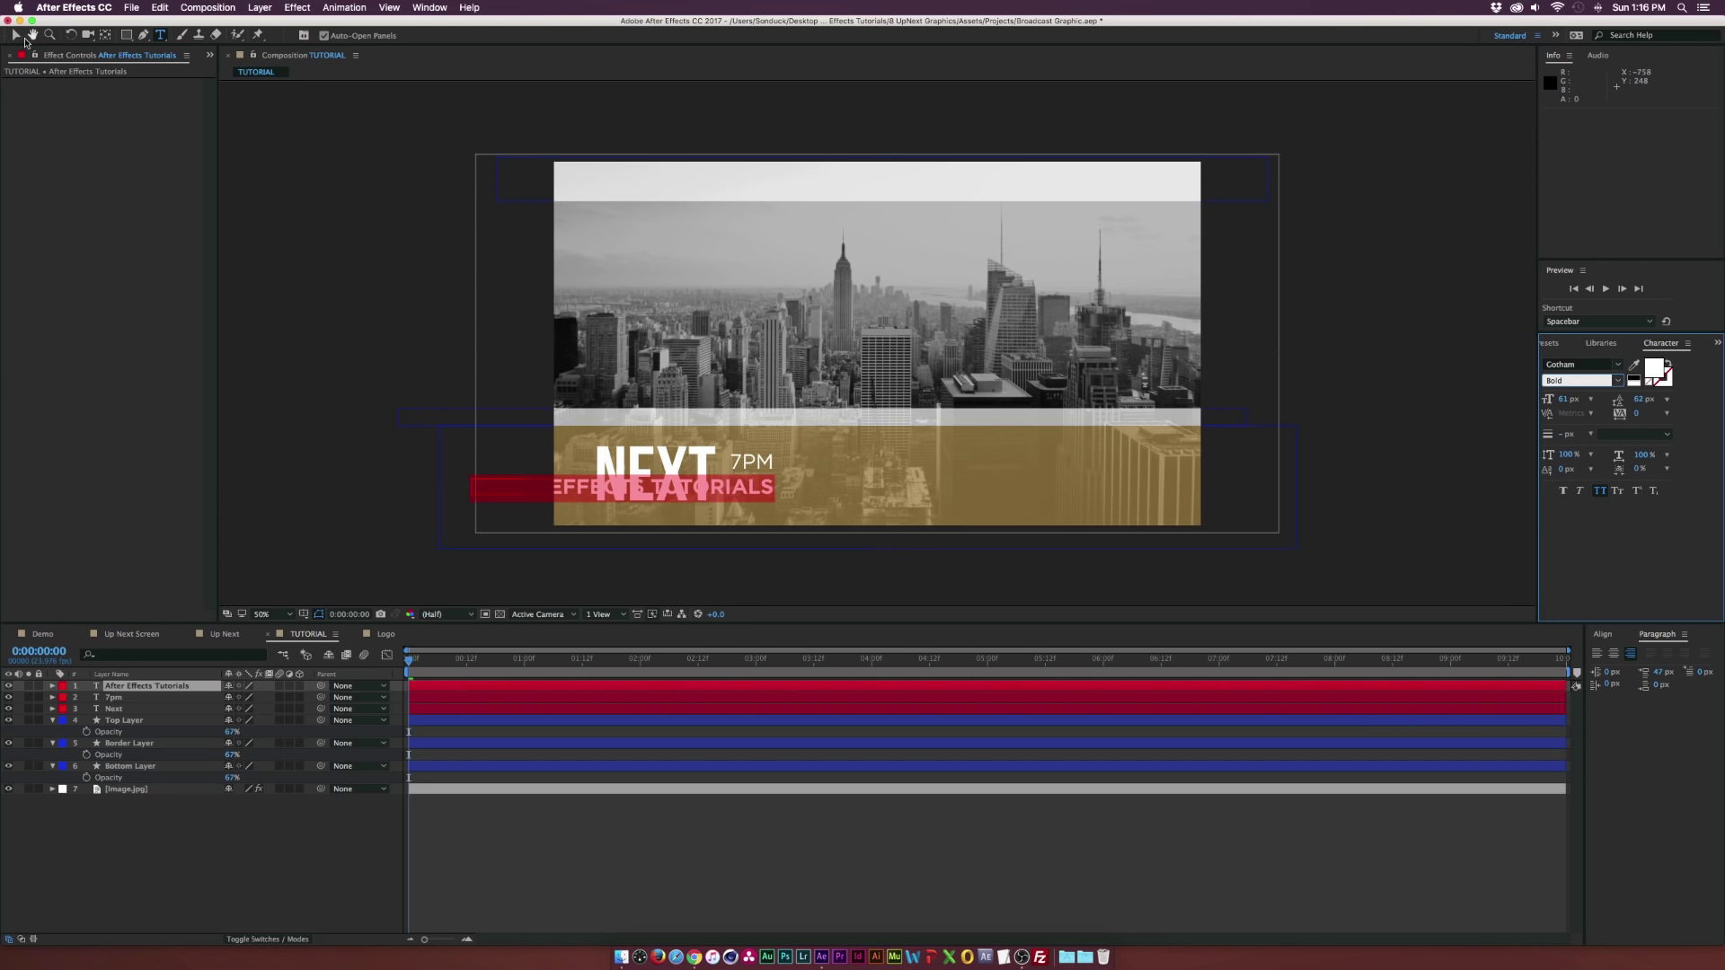
{"action": "left_click", "coordinate": [15, 35]}
{"action": "left_click_drag", "start_coordinate": [726, 495], "coordinate": [984, 506]}
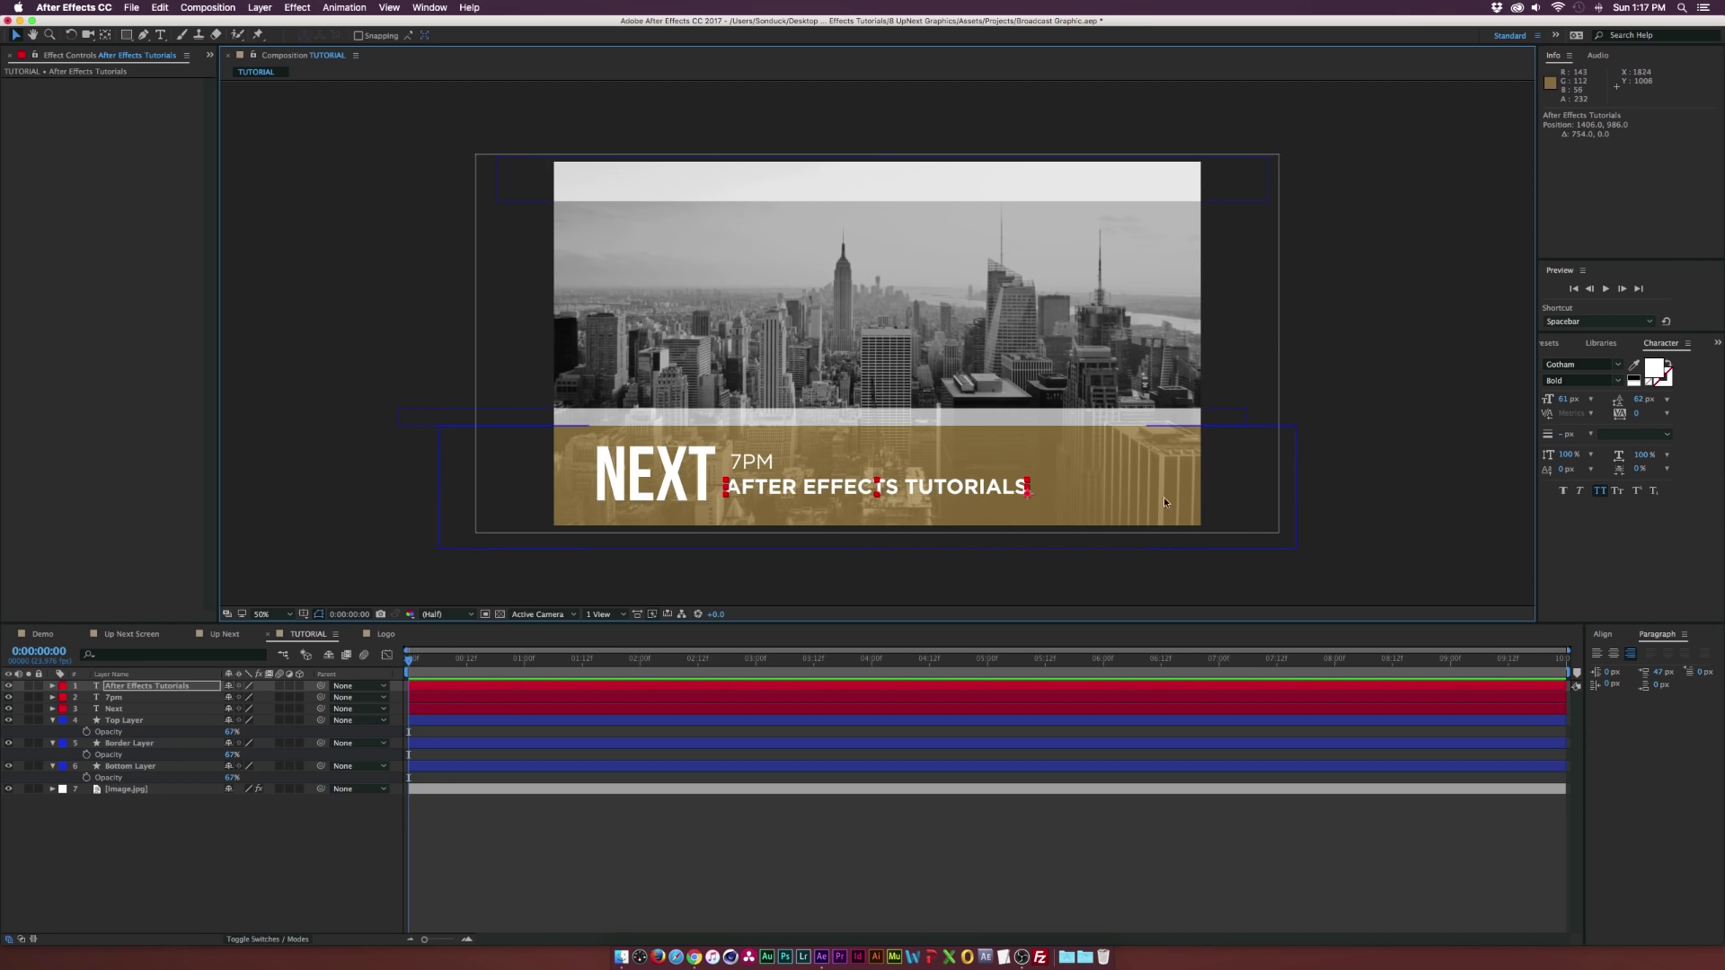
- Set both the 7PM and "After Effects Tutorials" text layers to left-aligned paragraphs
{"action": "left_click", "coordinate": [758, 464]}
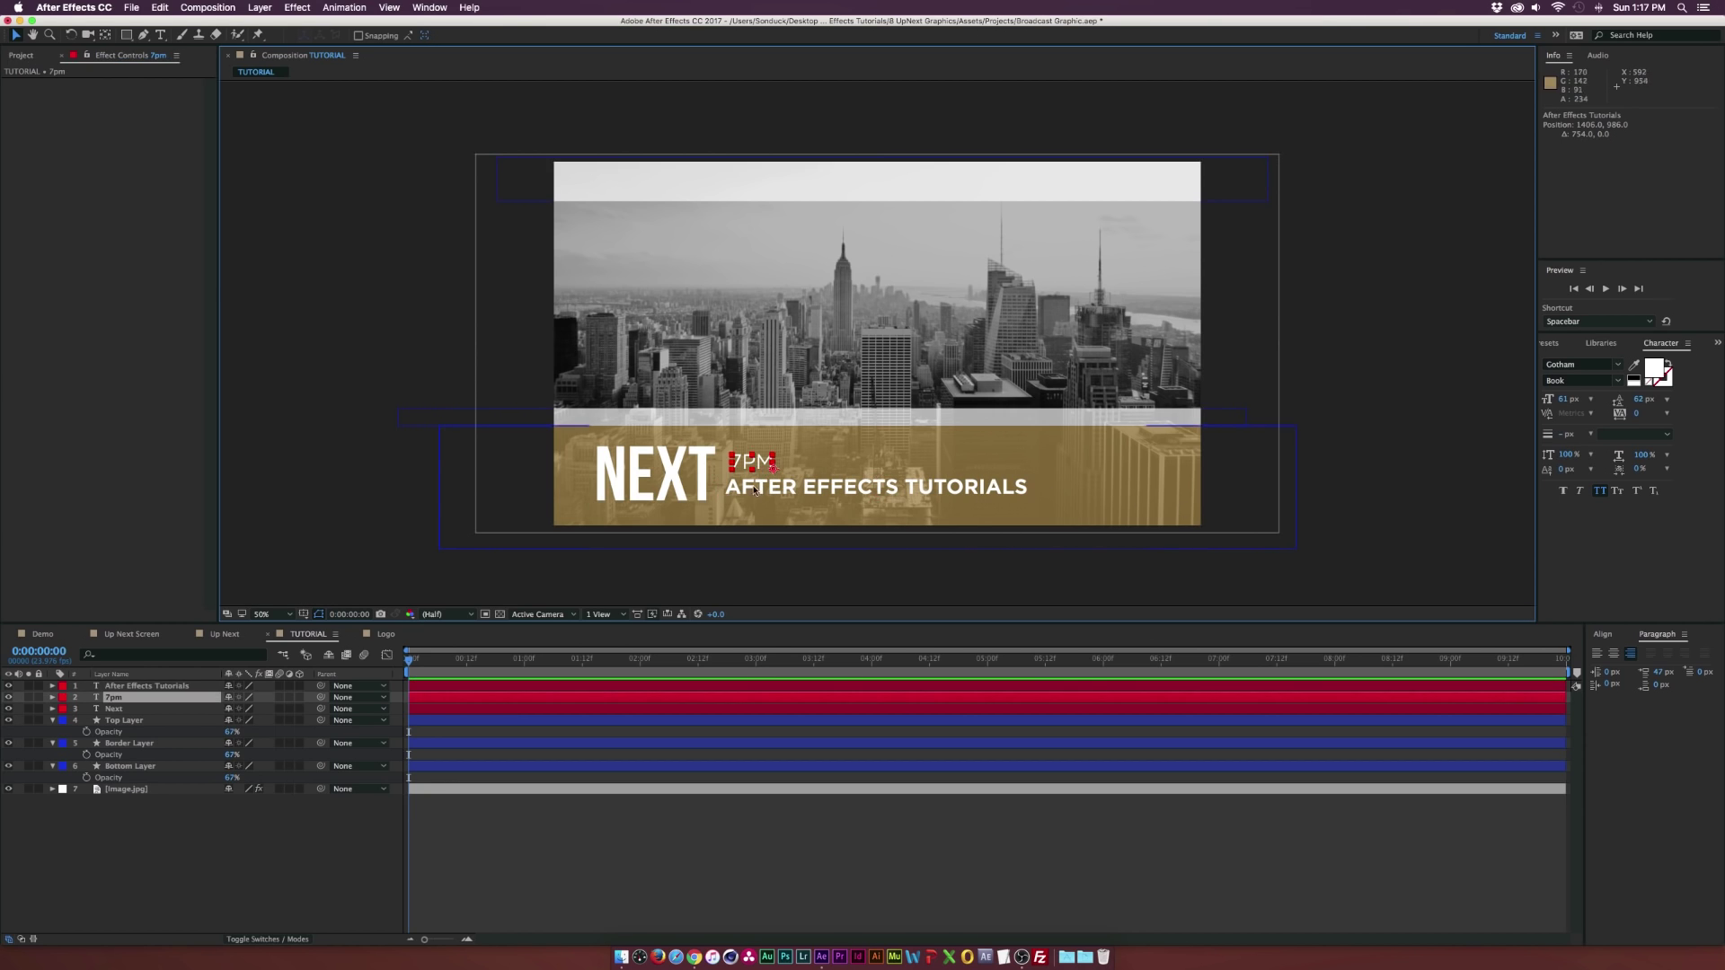
{"action": "left_click", "coordinate": [757, 483], "text": "shift"}
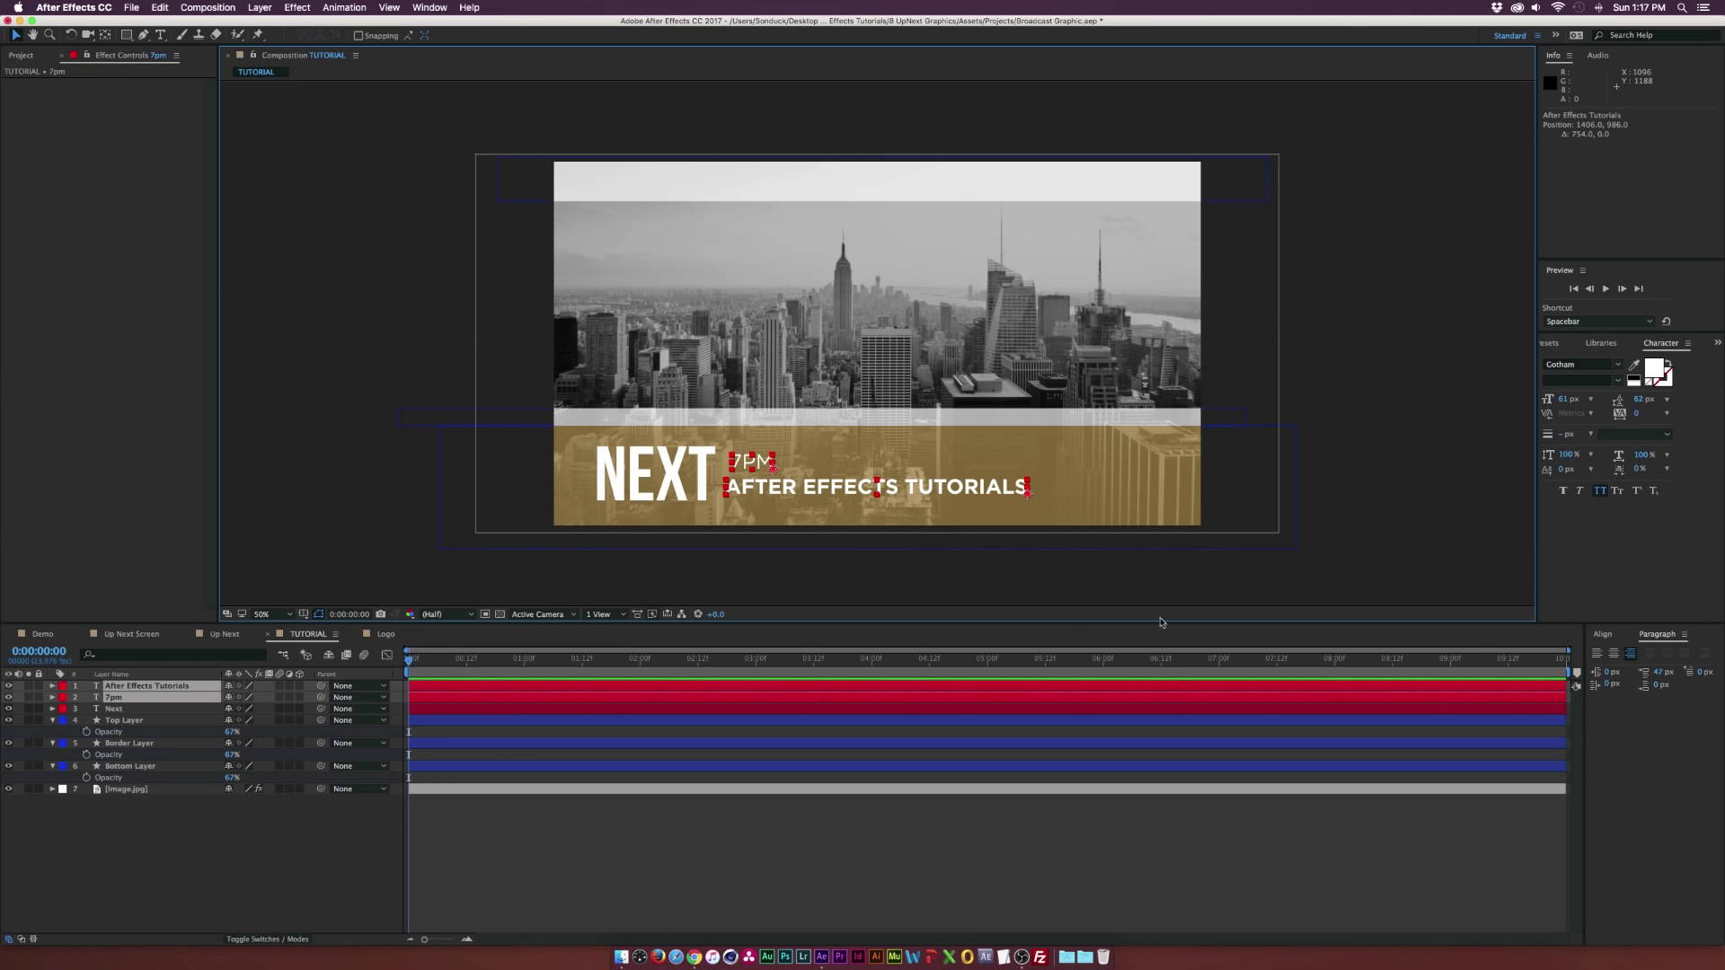
{"action": "left_click", "coordinate": [1597, 656]}
- Align the left edges of the 7PM and "After Effects Tutorials" texts and move both just right of "Next"
{"action": "left_click", "coordinate": [1604, 634]}
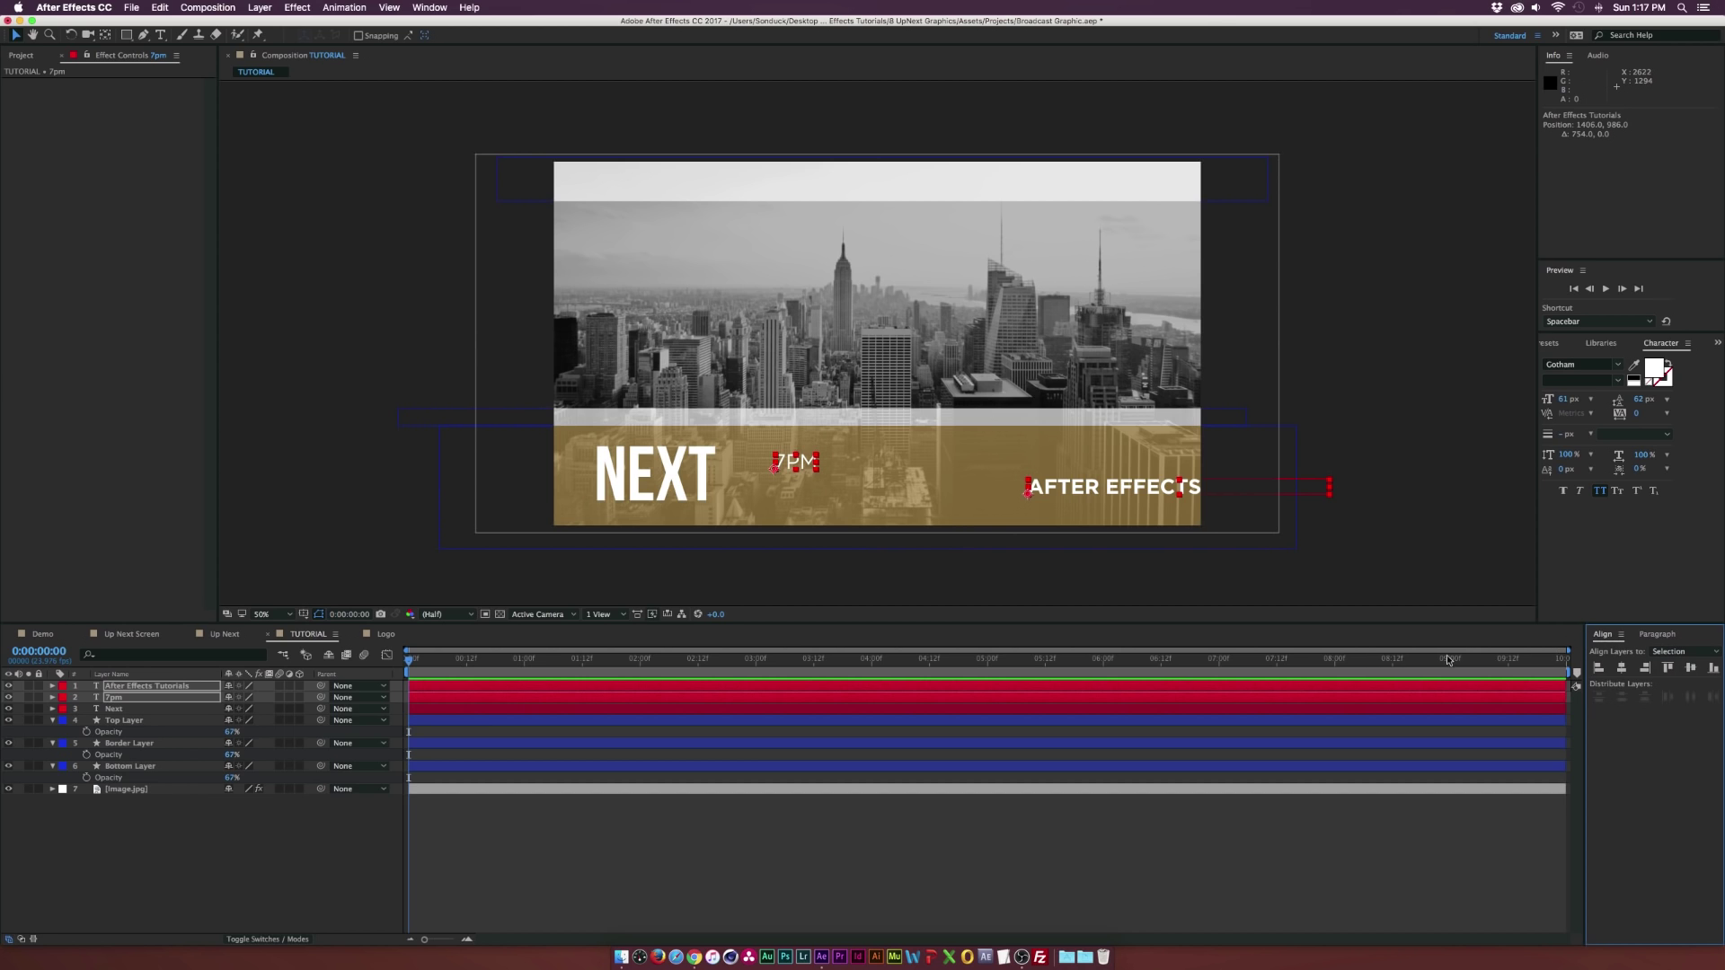
{"action": "left_click", "coordinate": [440, 6]}
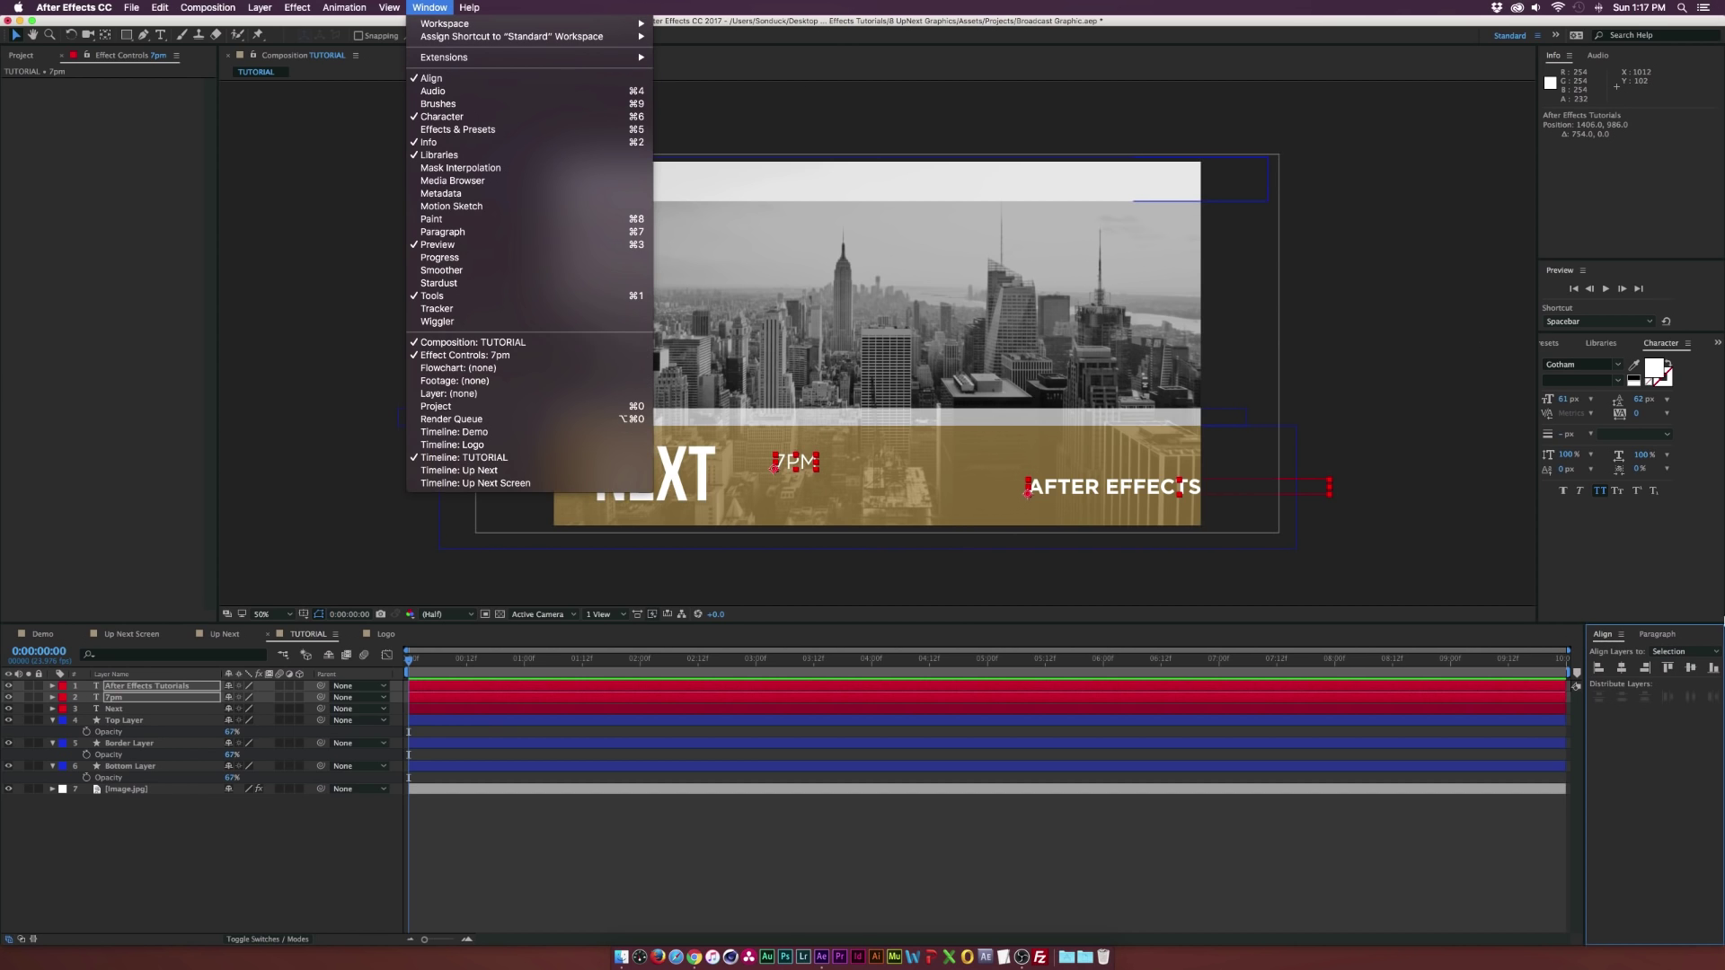
{"action": "left_click", "coordinate": [1608, 659]}
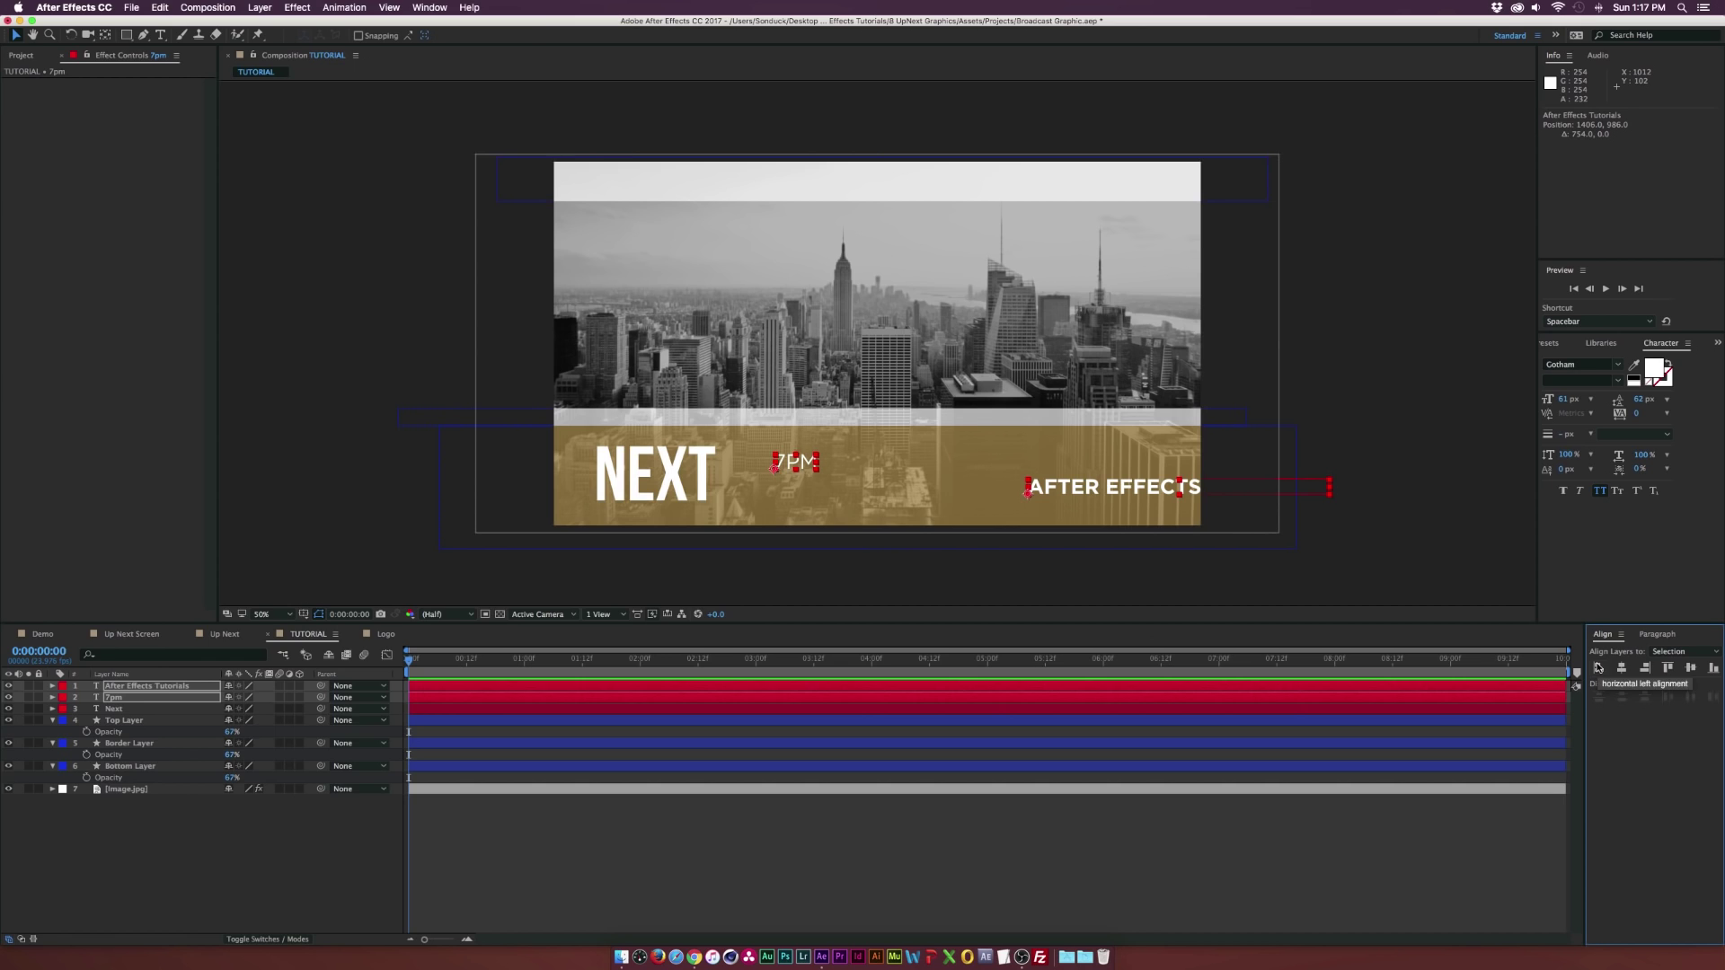
{"action": "left_click", "coordinate": [1598, 668]}
{"action": "left_click_drag", "start_coordinate": [818, 490], "coordinate": [778, 488]}
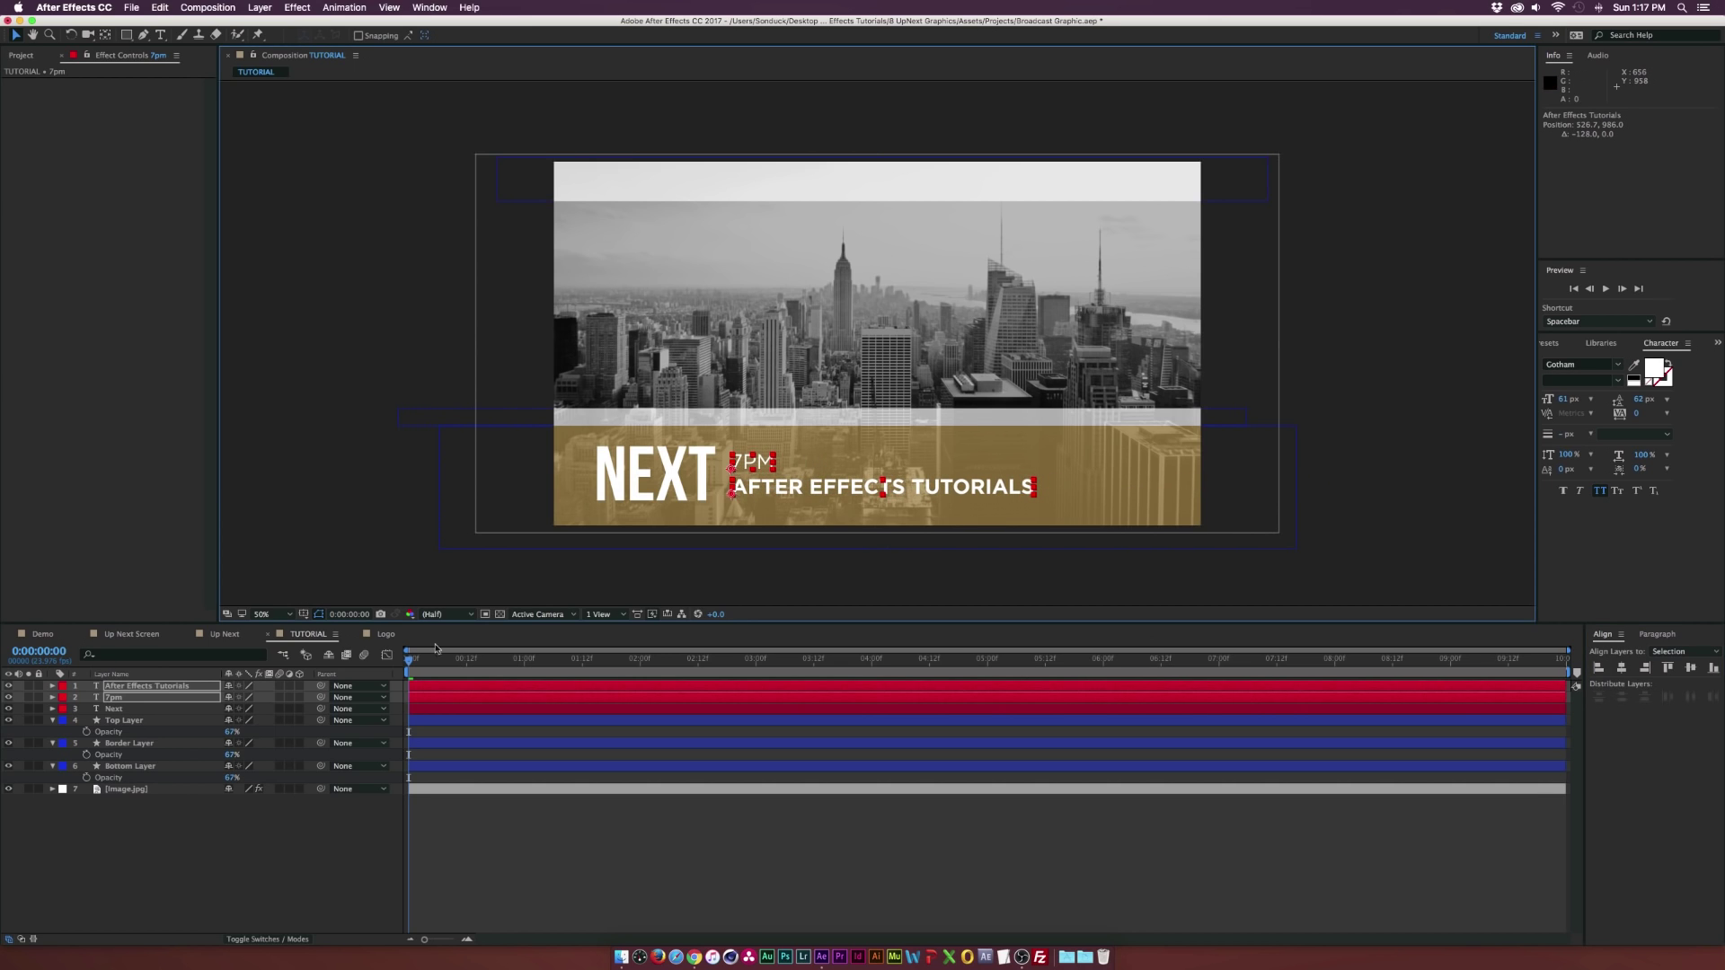
- Try "HEY" in place of the "Next" text to test its right alignment, and undo the change
{"action": "left_click", "coordinate": [278, 840]}
{"action": "left_click", "coordinate": [160, 34]}
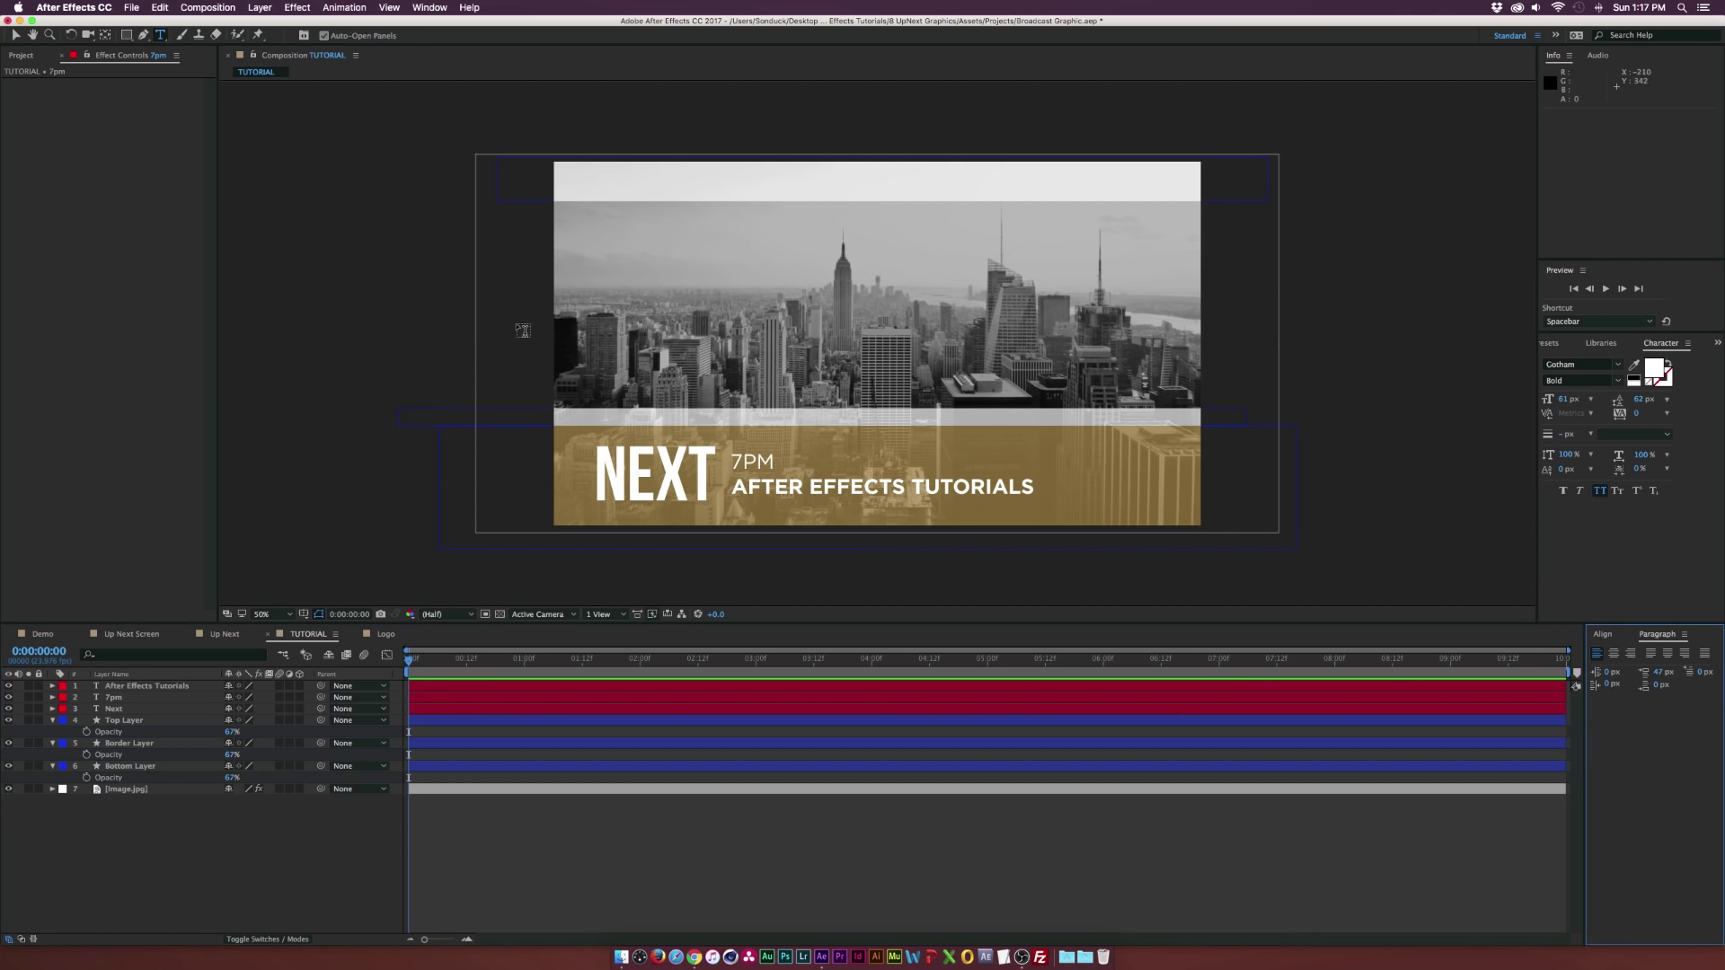
{"action": "left_click", "coordinate": [651, 448]}
{"action": "double_click", "coordinate": [652, 447]}
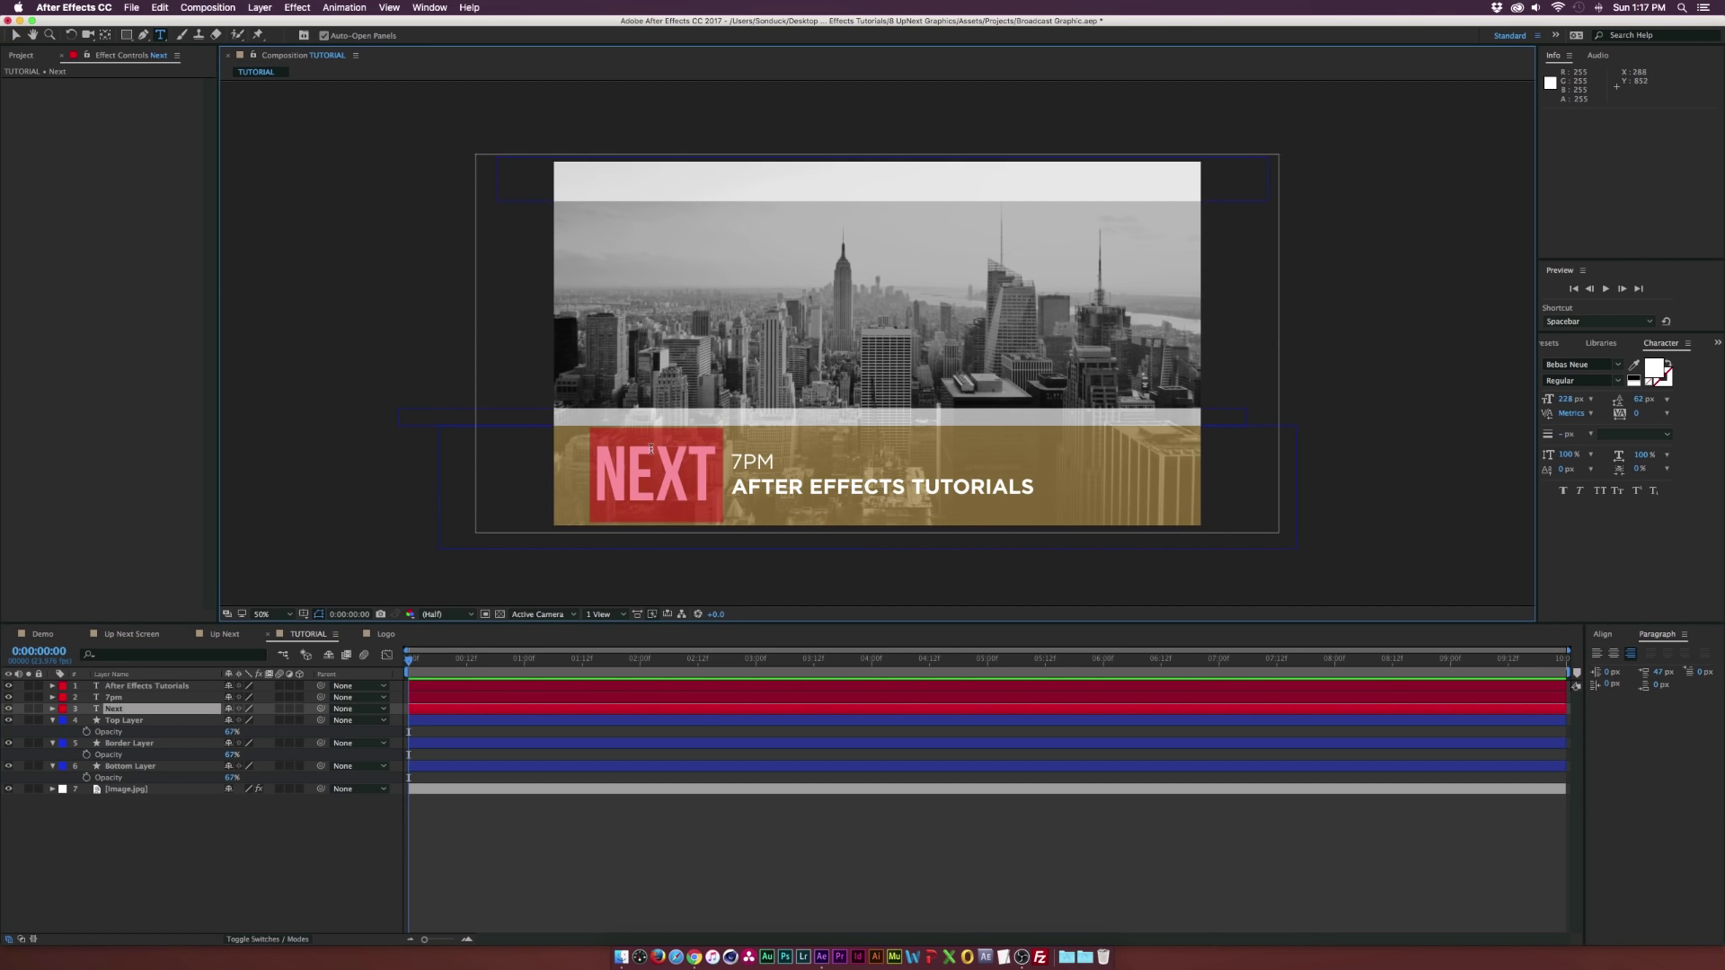
{"action": "type", "text": "HEY"}
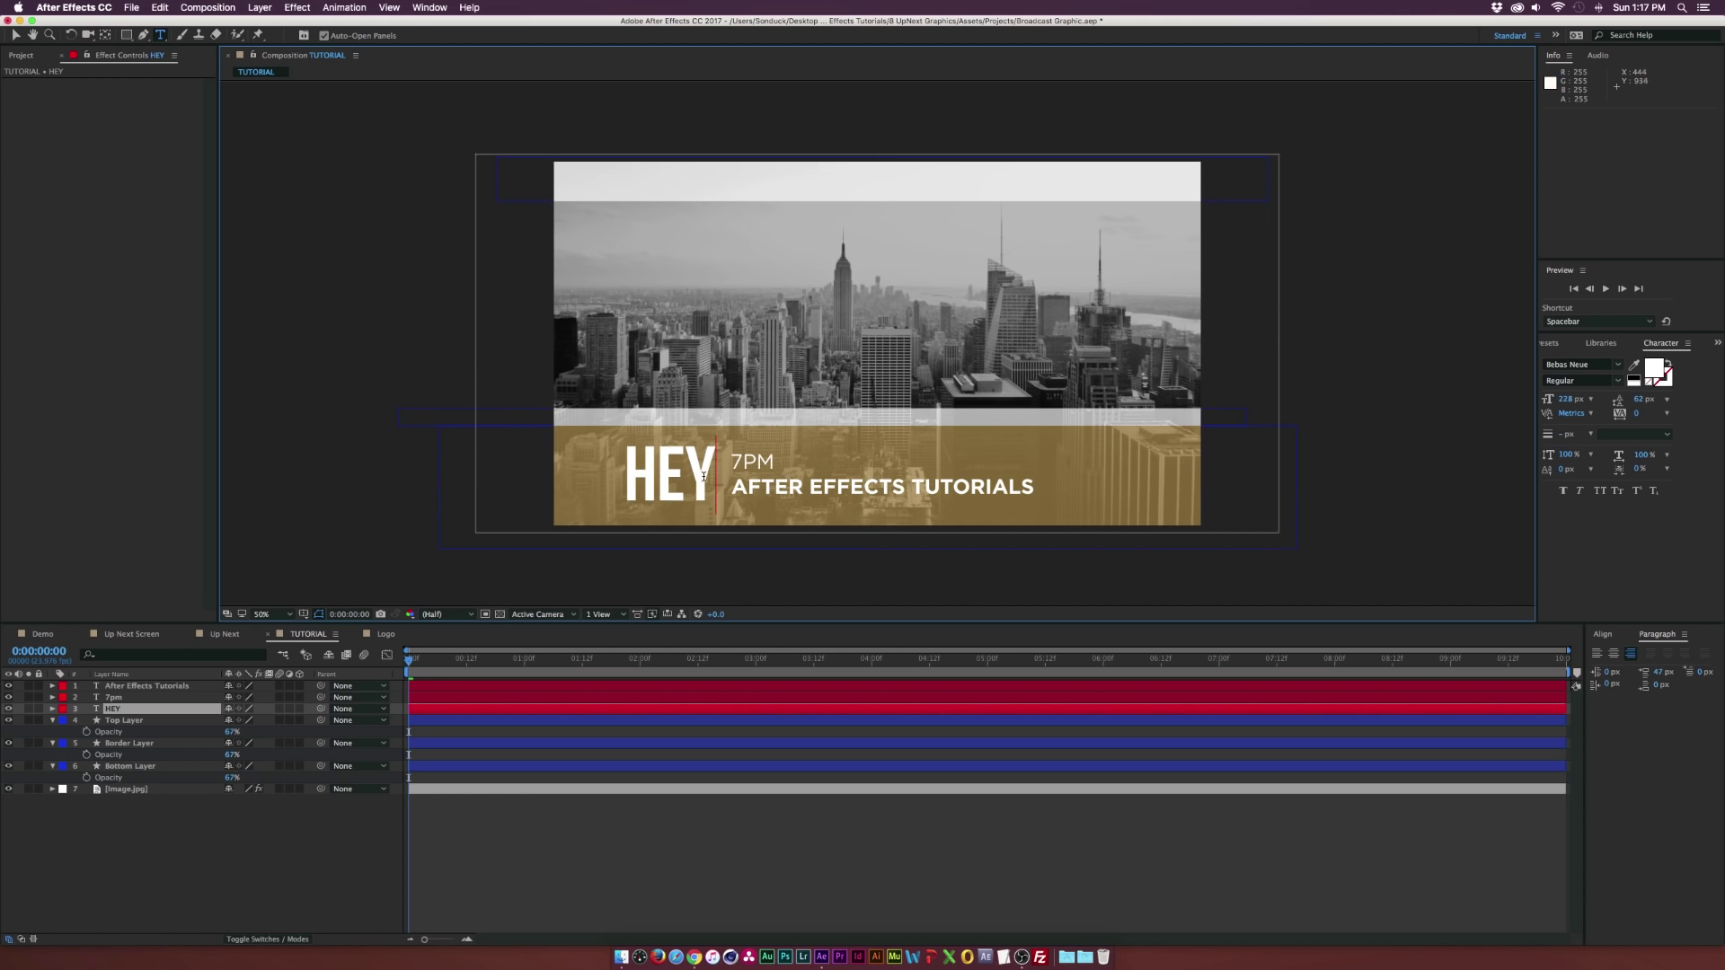
{"action": "left_click", "coordinate": [15, 36]}
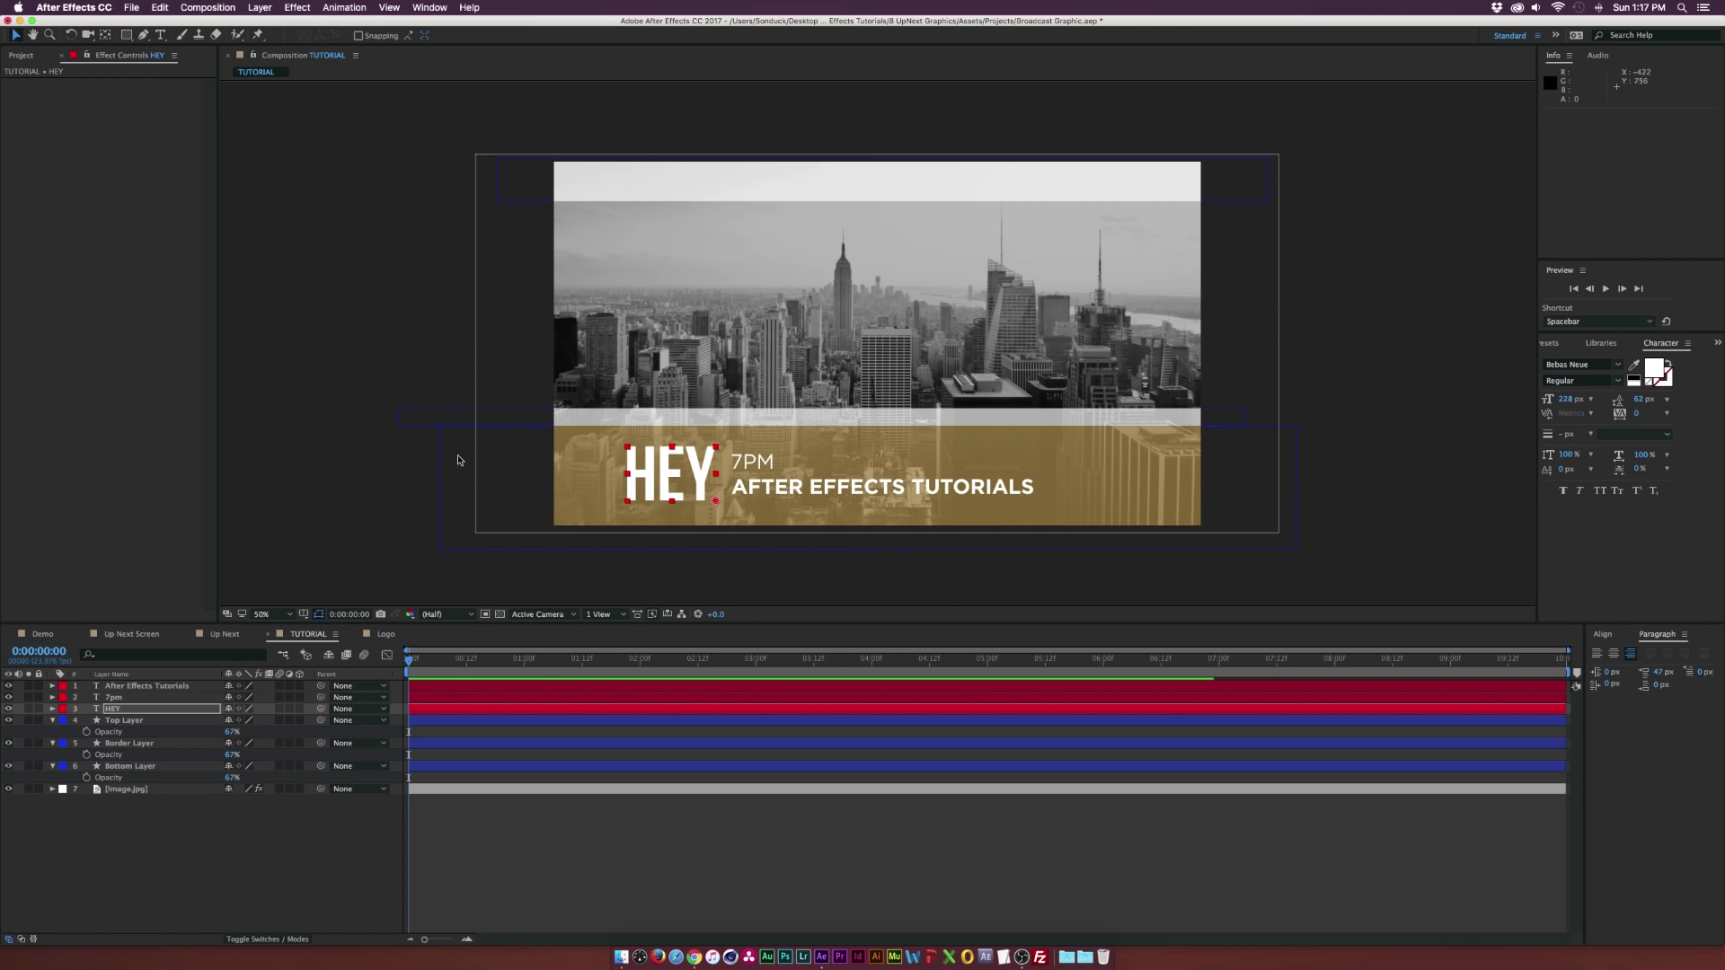
{"action": "key", "text": "super+z"}
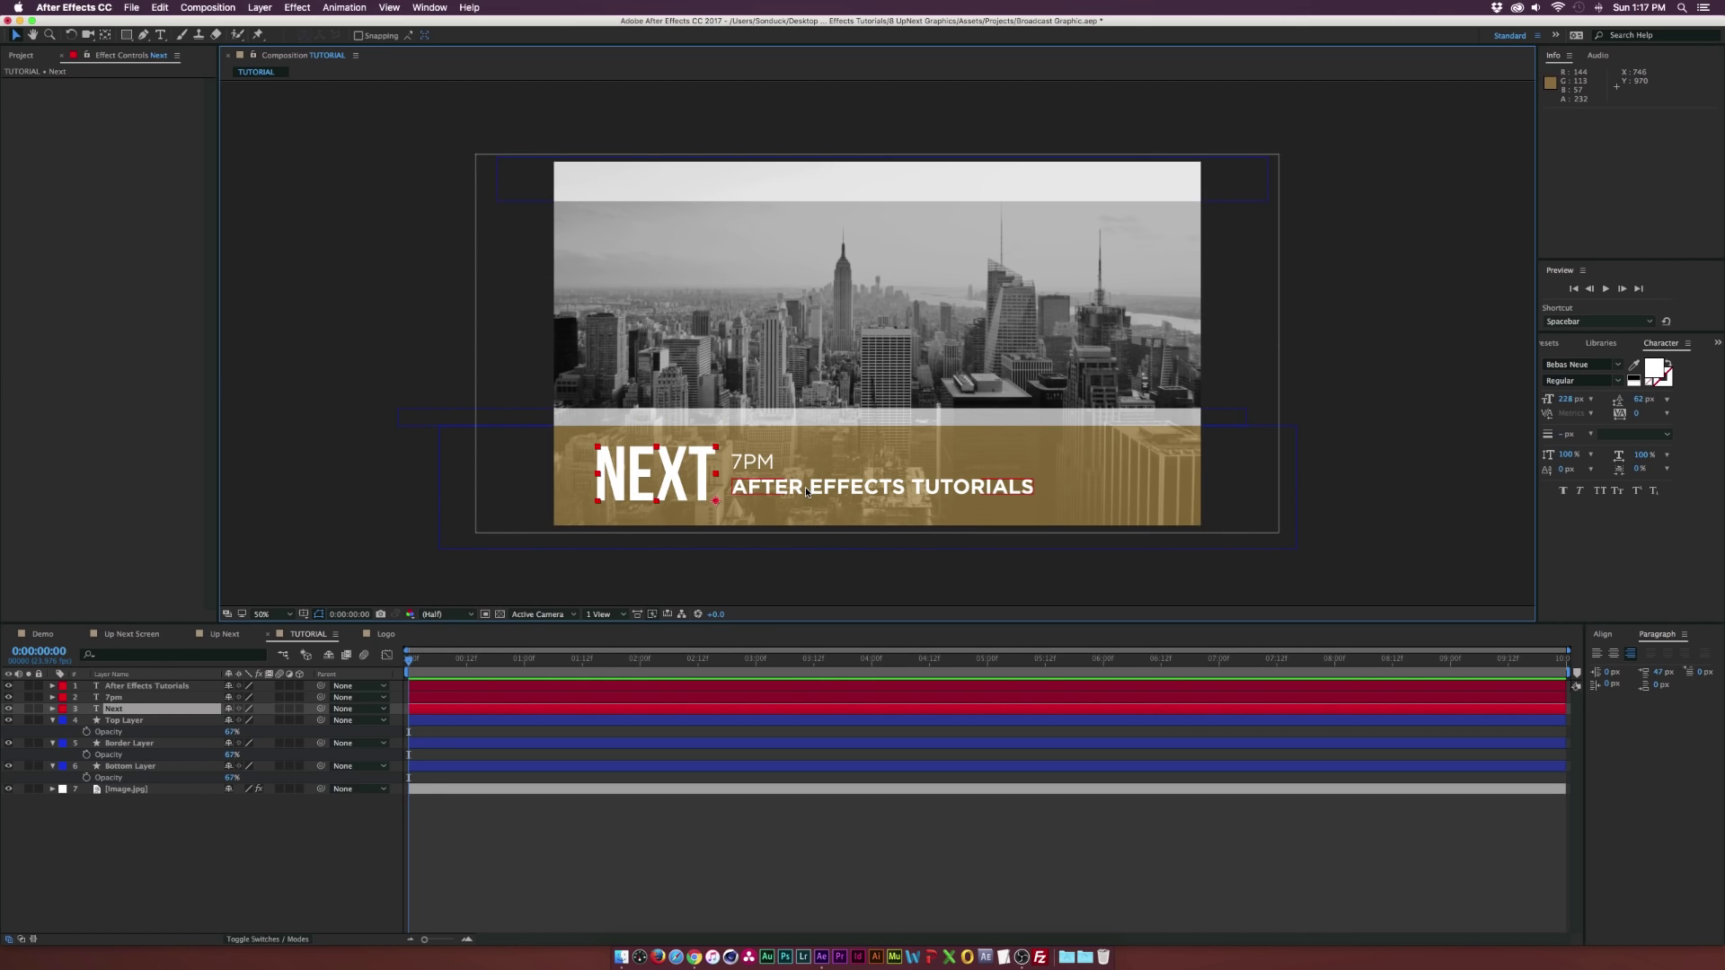
- Add the text "Premiumbeat.com" near the left end of the white band at the top of the frame
{"action": "left_click", "coordinate": [806, 487]}
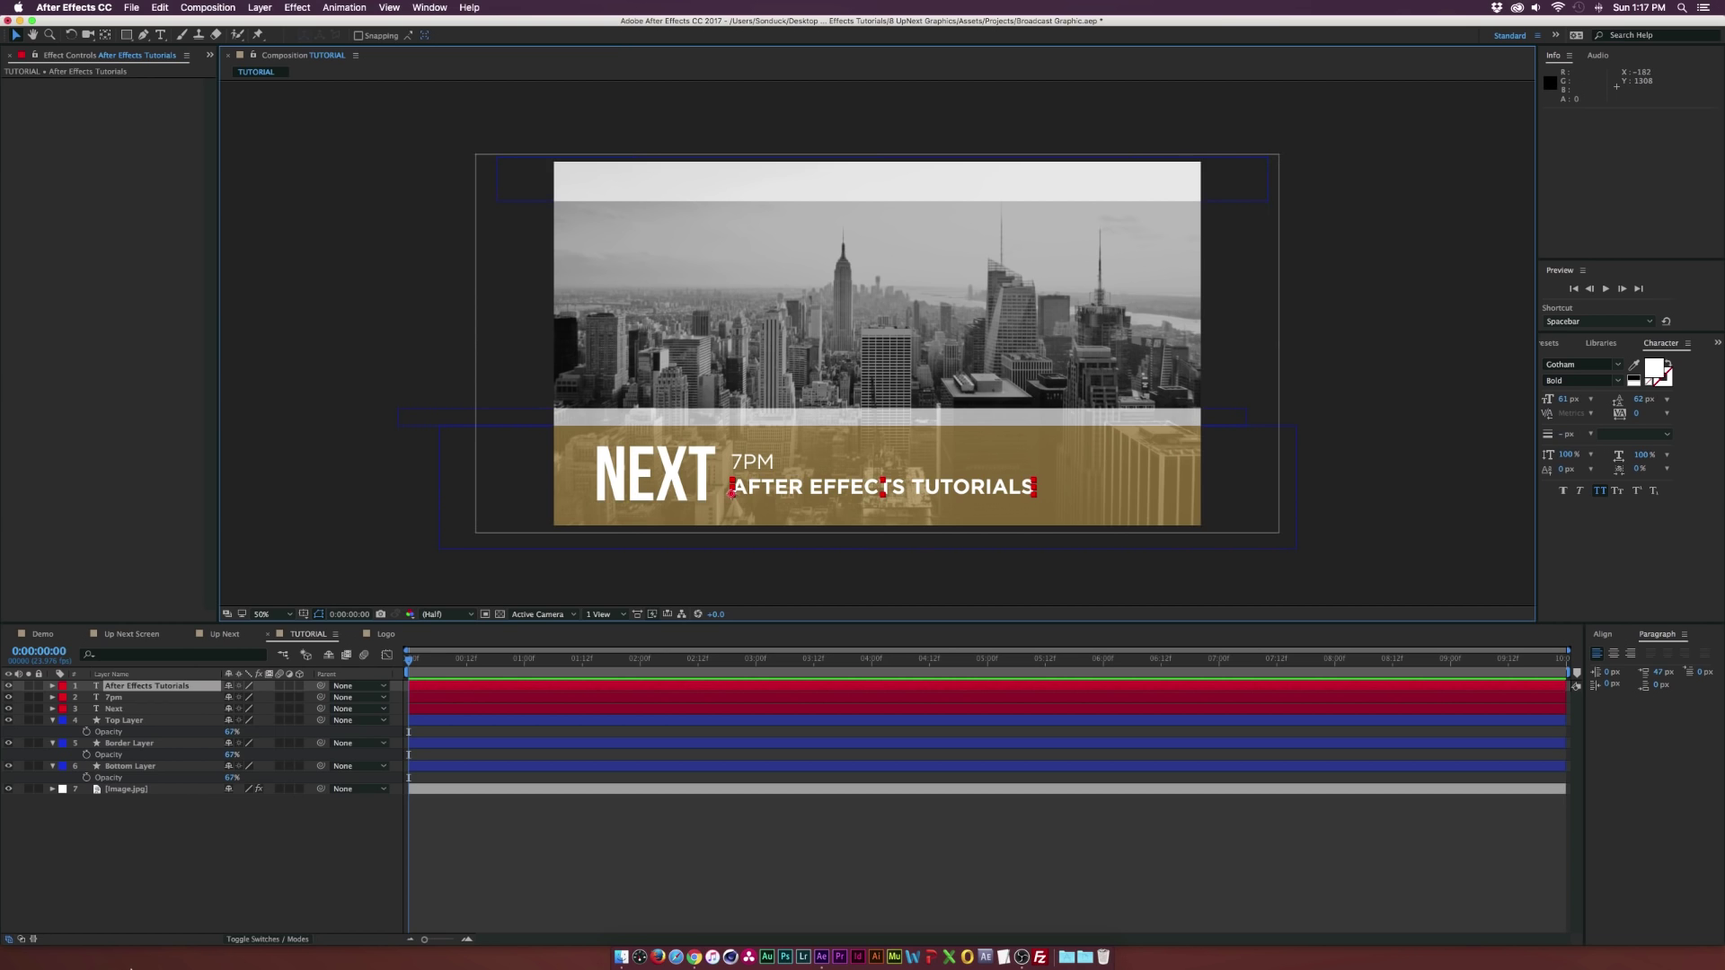
{"action": "left_click", "coordinate": [220, 879]}
{"action": "left_click", "coordinate": [160, 34]}
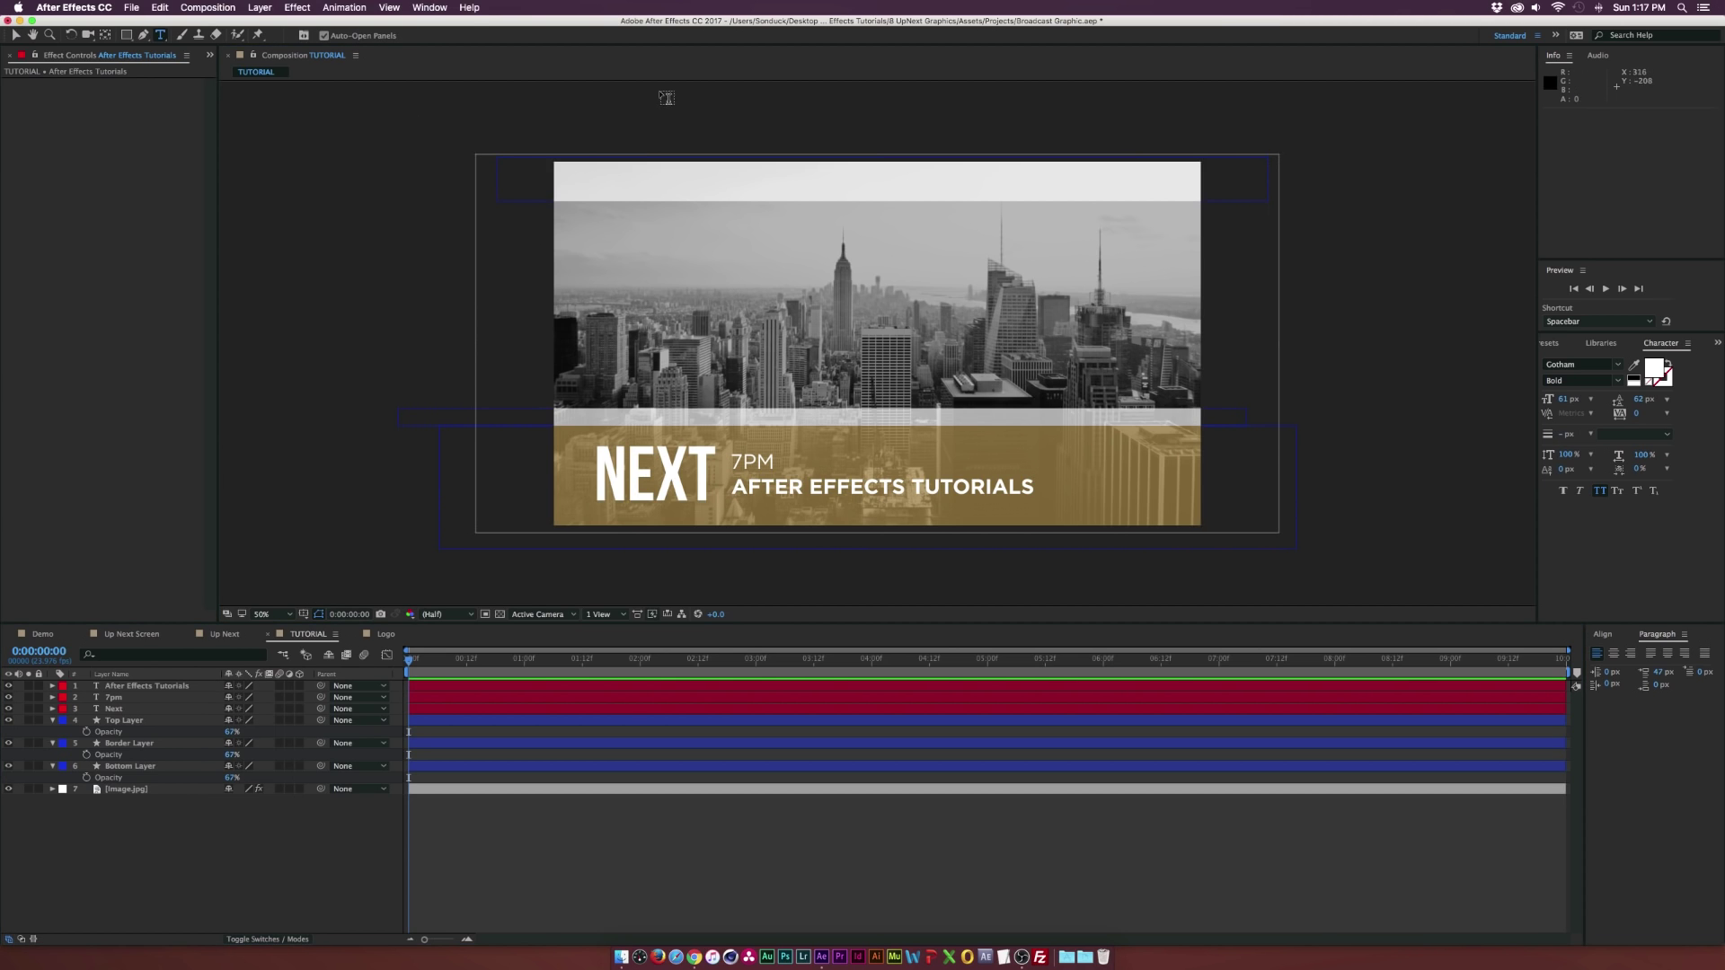
{"action": "left_click", "coordinate": [585, 177]}
{"action": "type", "text": "Premiumbeat.com"}
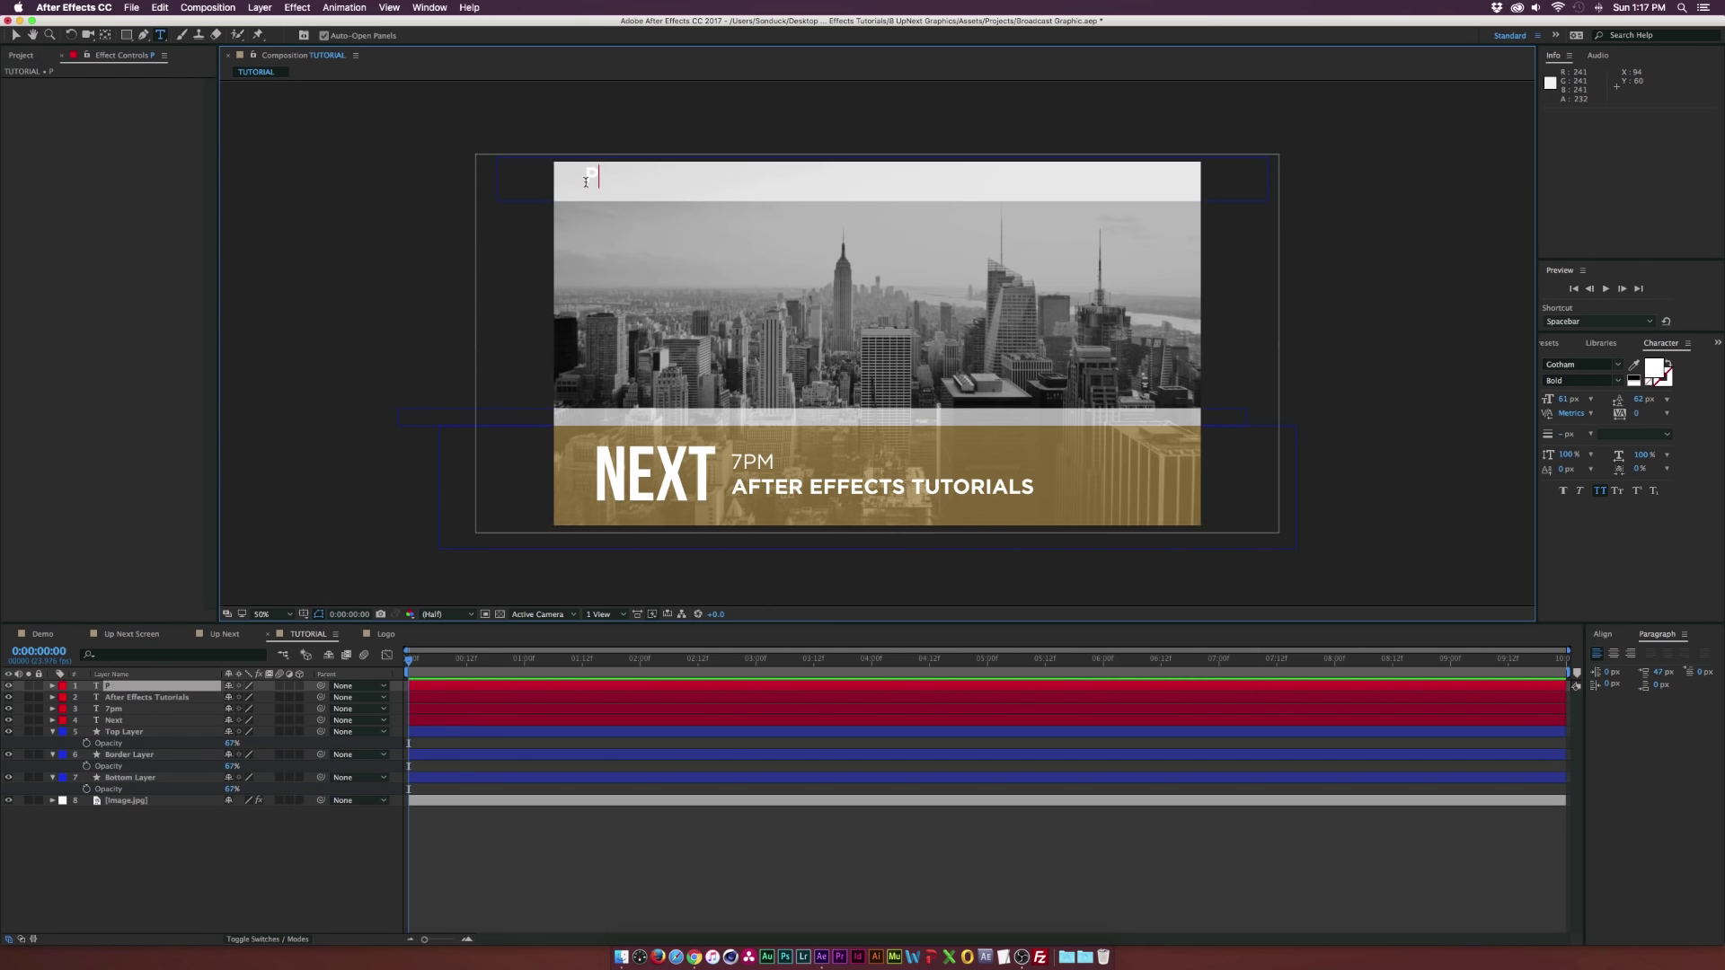
{"action": "key", "text": "Escape"}
- Reposition the "Premiumbeat.com" text within the white band and set its colour to black (000000)
{"action": "key", "text": "v"}
{"action": "left_click_drag", "start_coordinate": [624, 182], "coordinate": [713, 186]}
{"action": "left_click", "coordinate": [1653, 369]}
{"action": "left_click", "coordinate": [809, 572]}
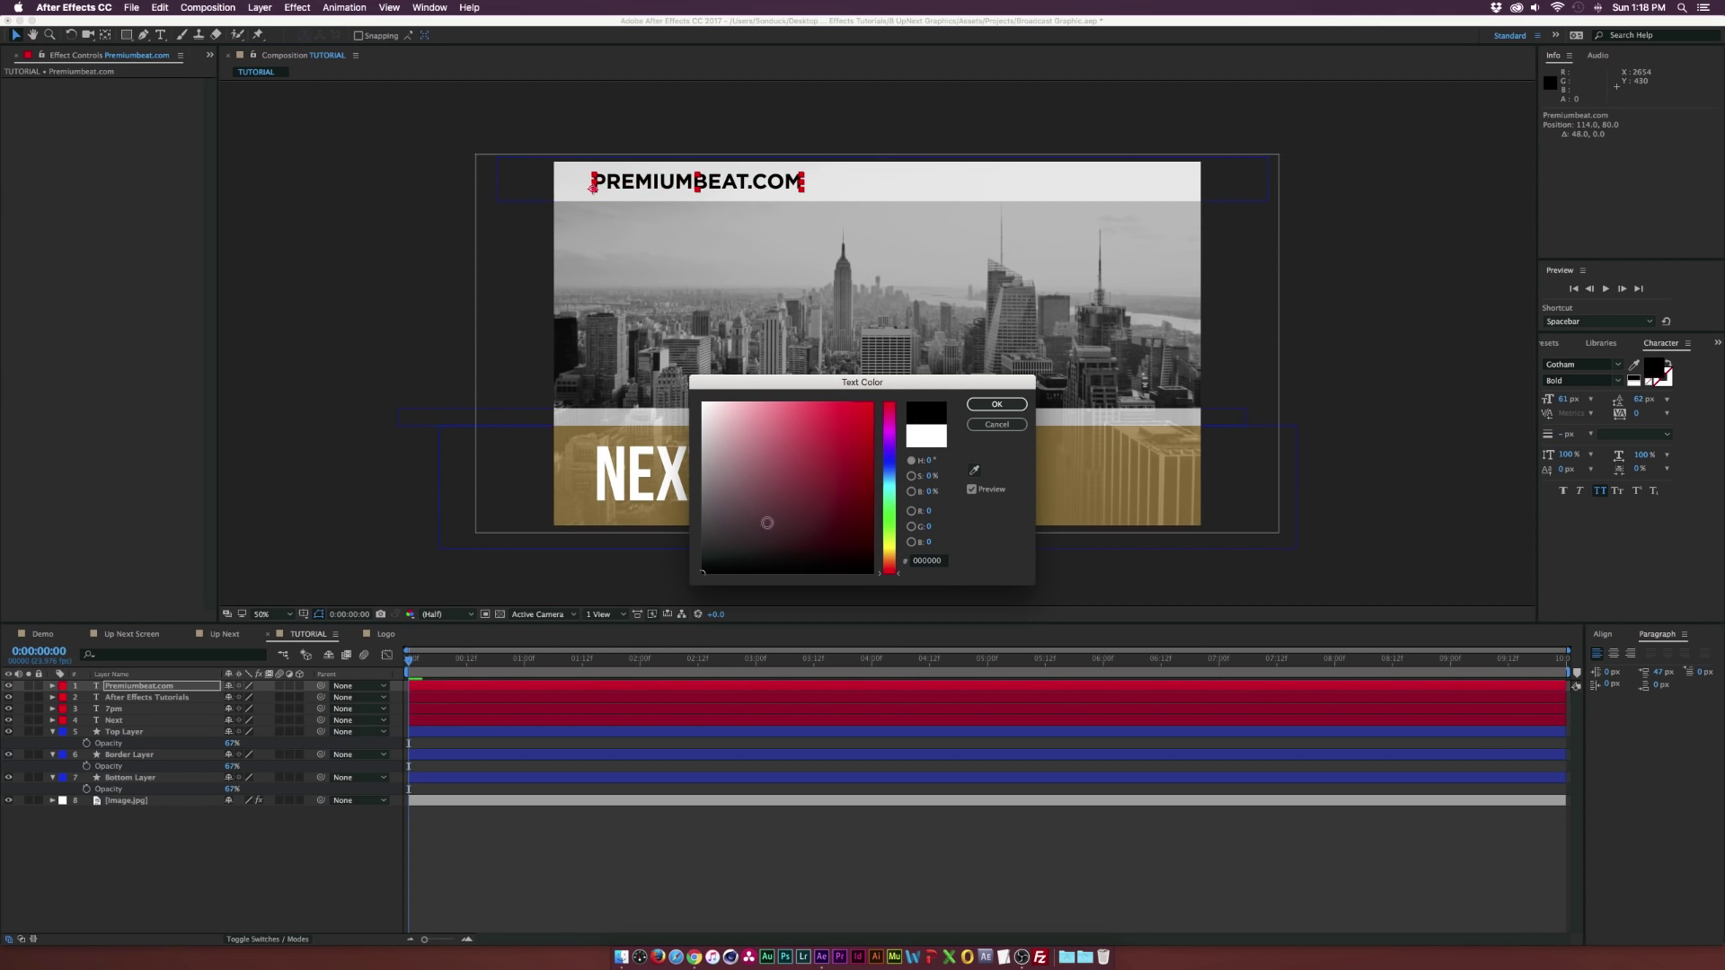
{"action": "left_click", "coordinate": [997, 404]}
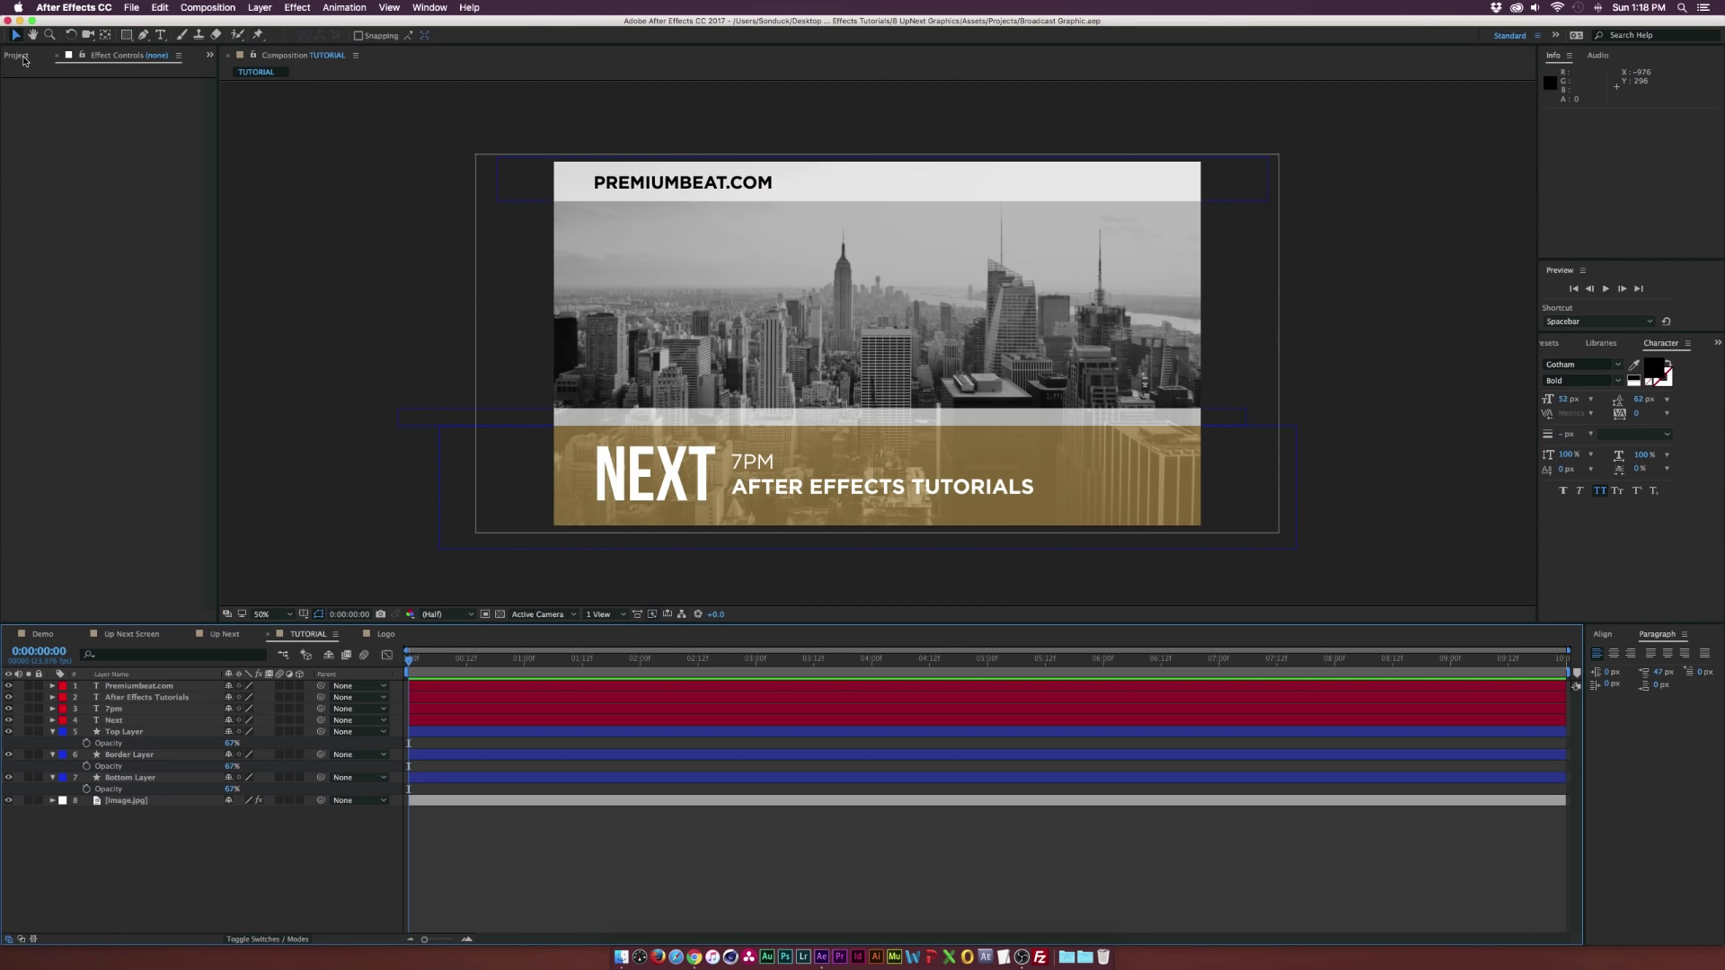
- Examine the Logo composition and the effects applied to its PremiumBeat Logo.jpg layer
{"action": "left_click", "coordinate": [386, 635]}
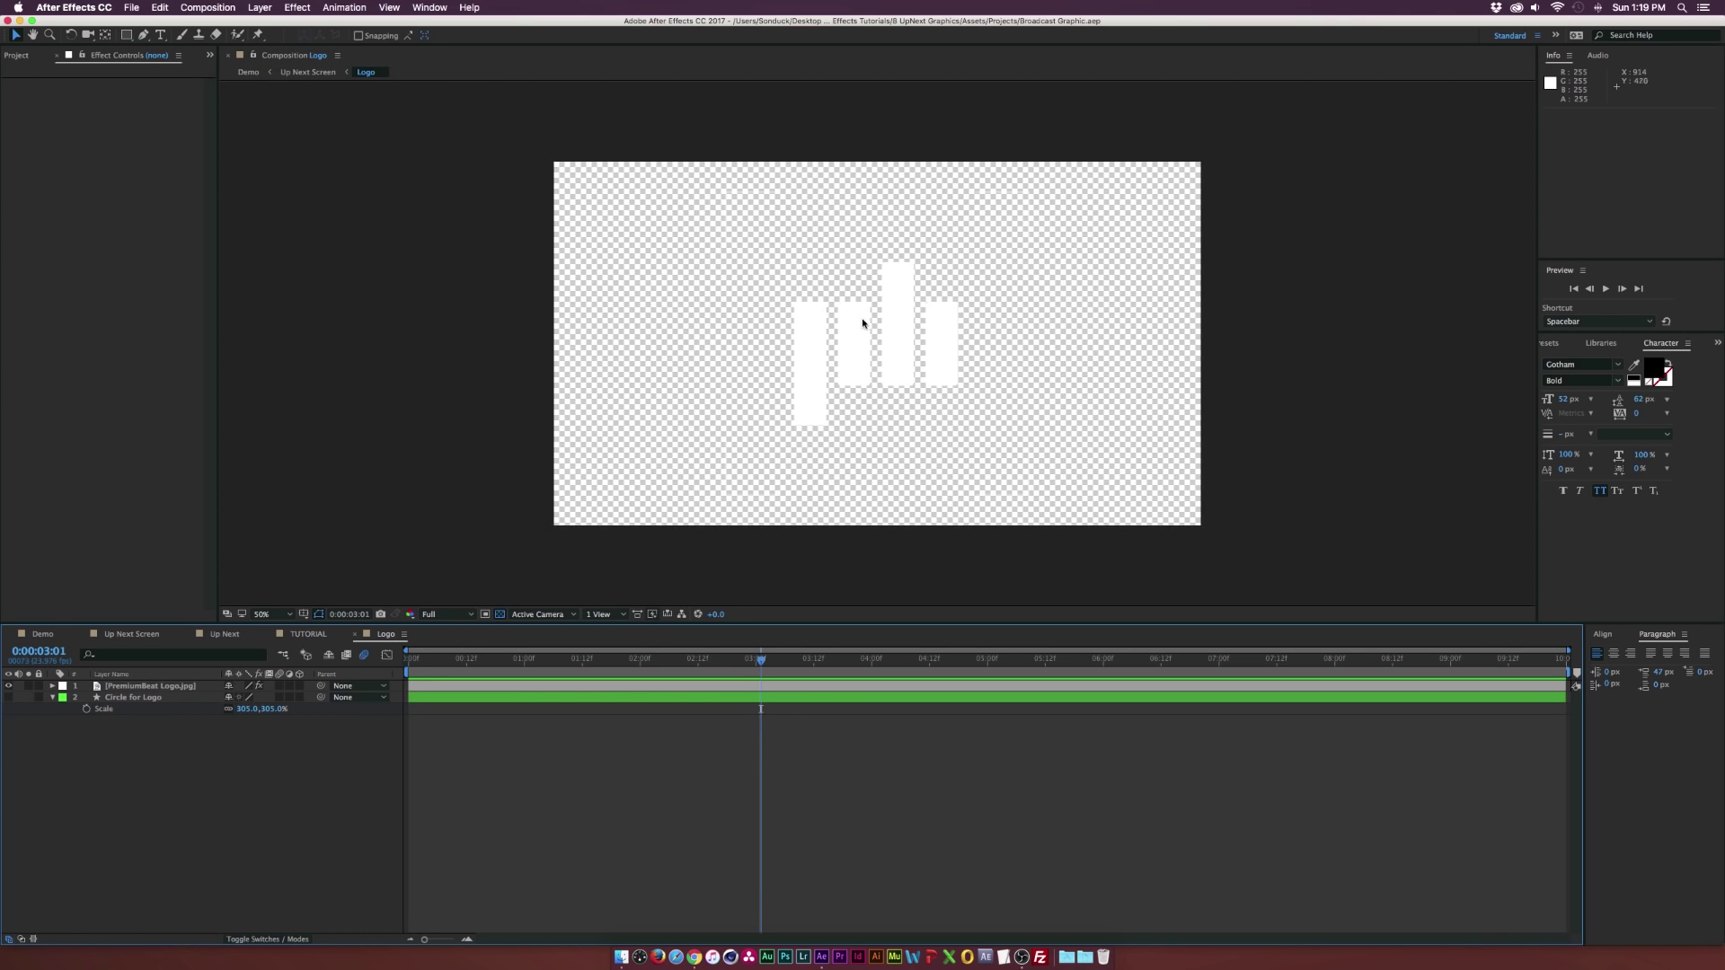
{"action": "left_click", "coordinate": [16, 56]}
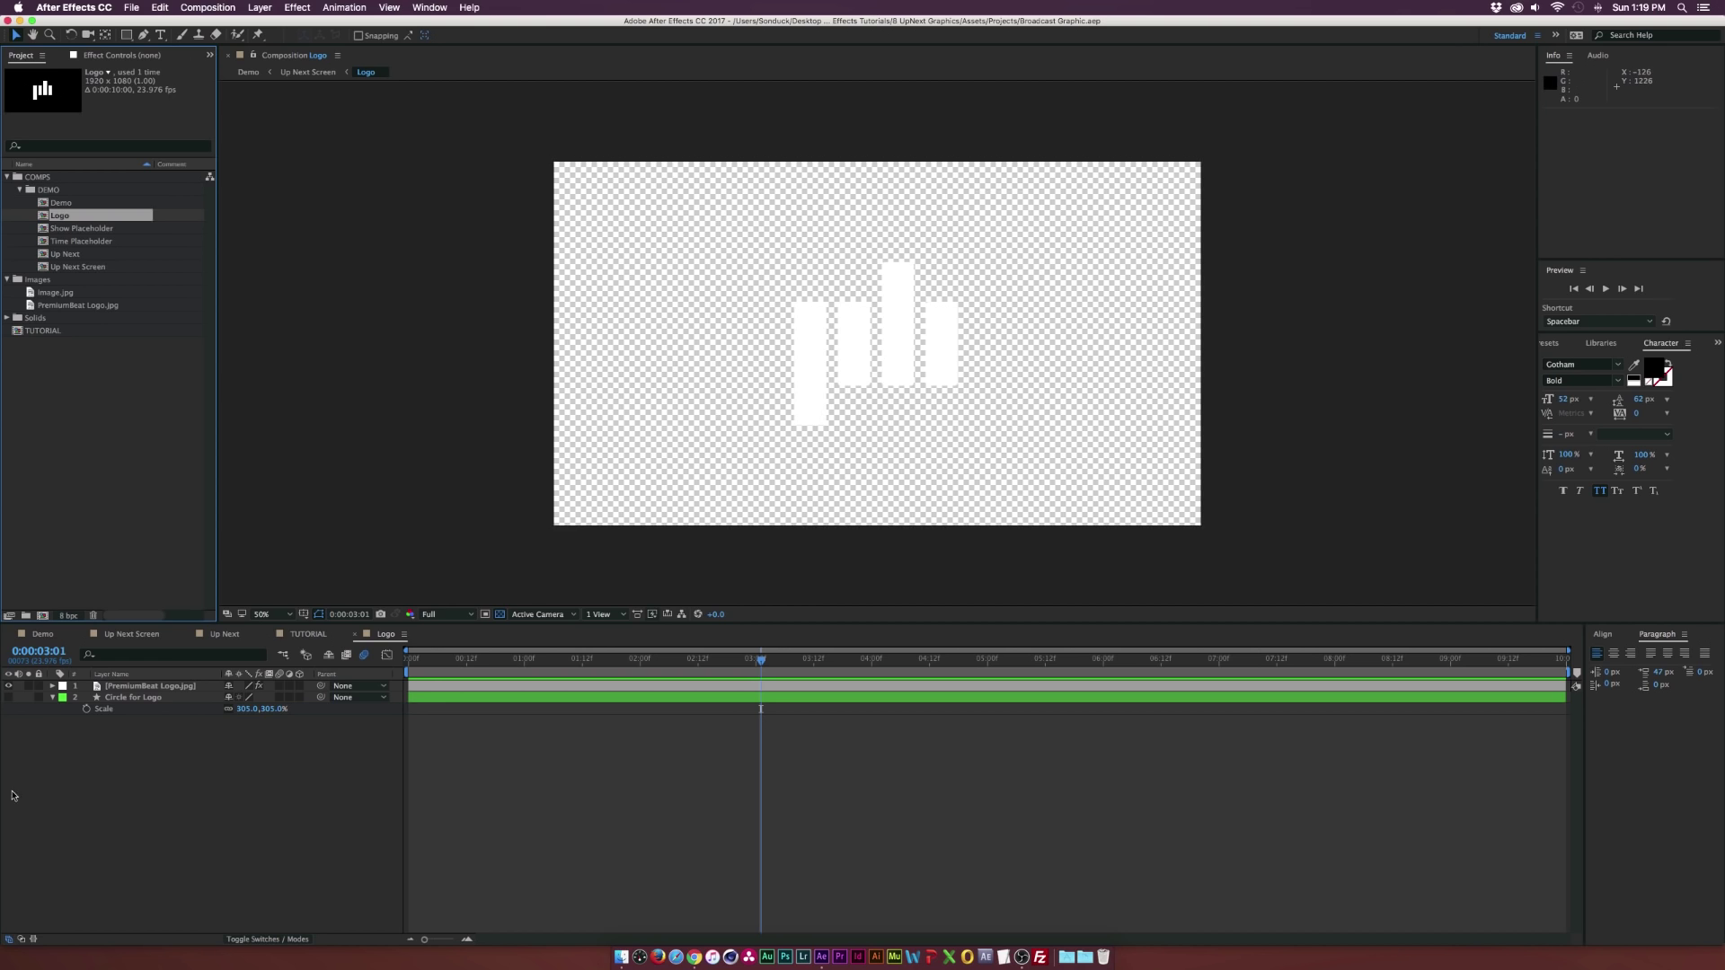
{"action": "left_click", "coordinate": [116, 689]}
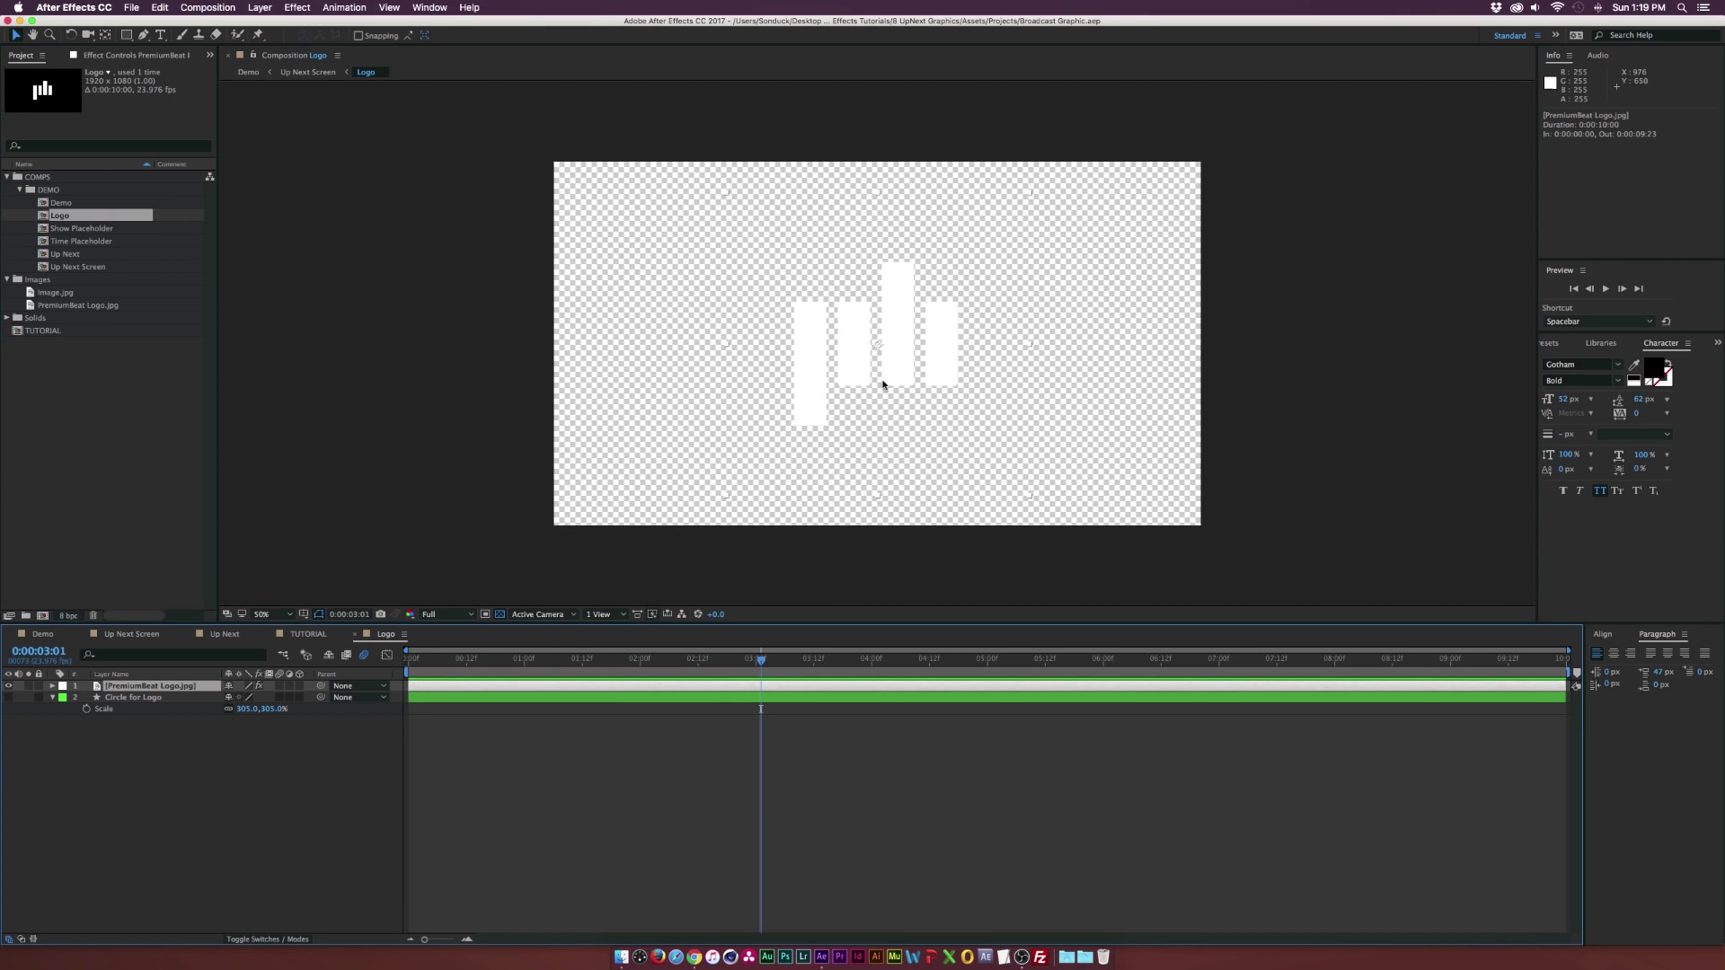
{"action": "left_click", "coordinate": [130, 55]}
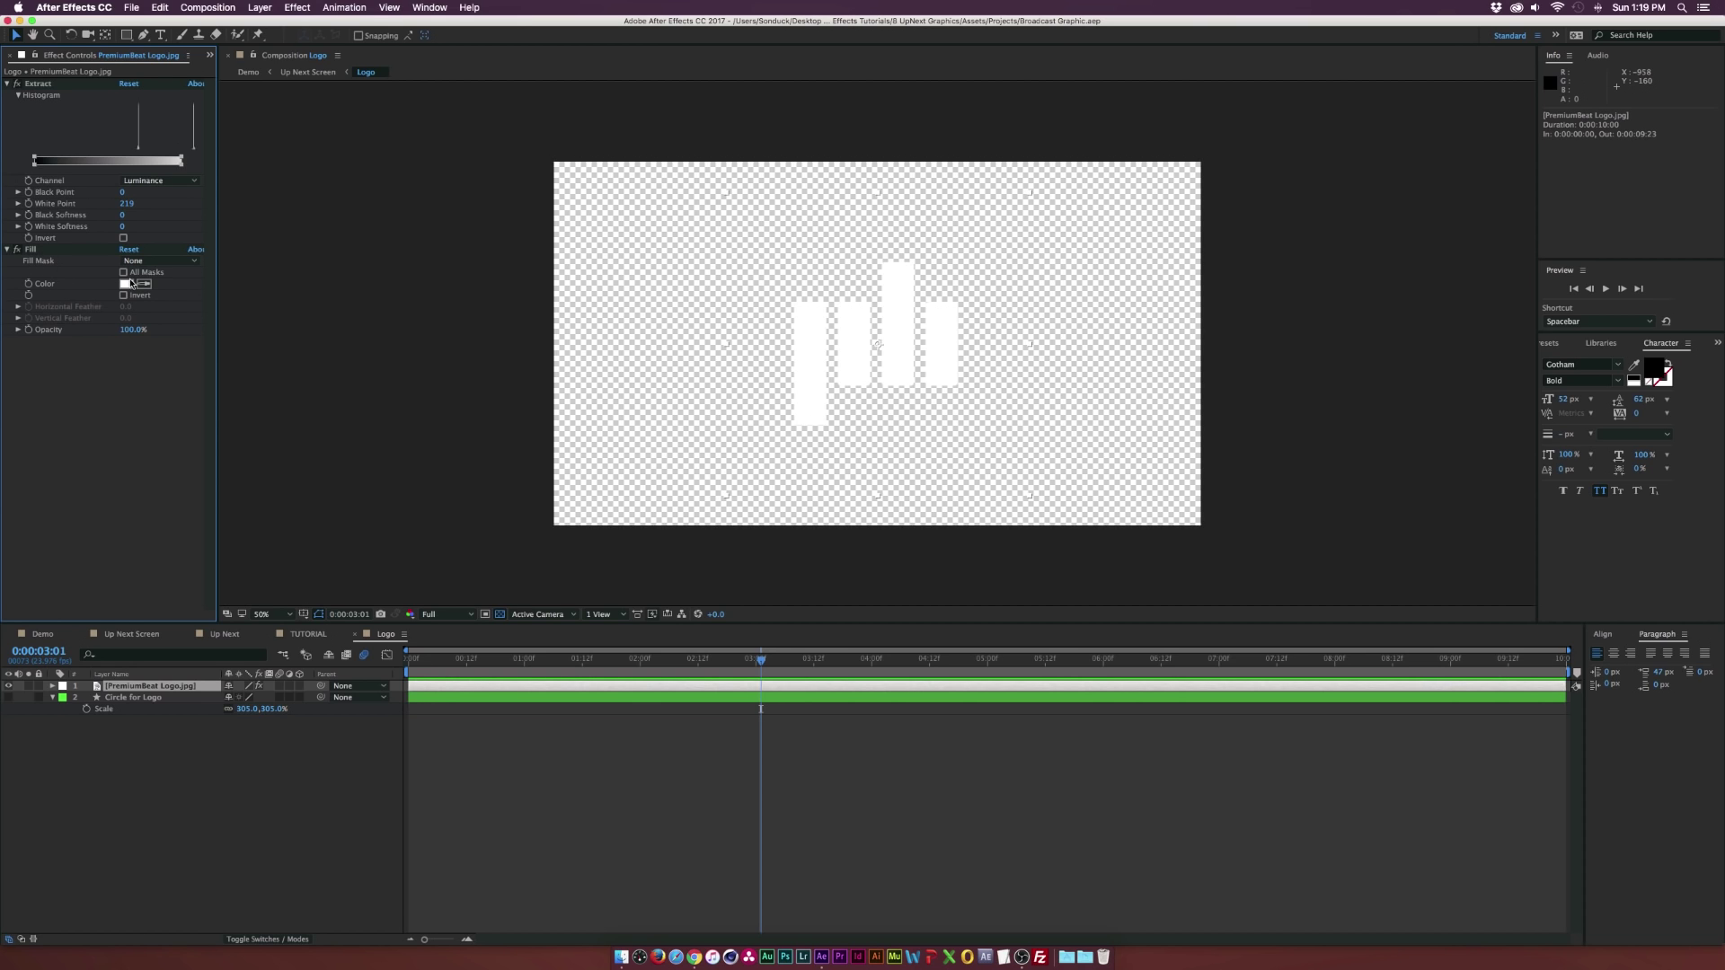
{"action": "left_click", "coordinate": [290, 7]}
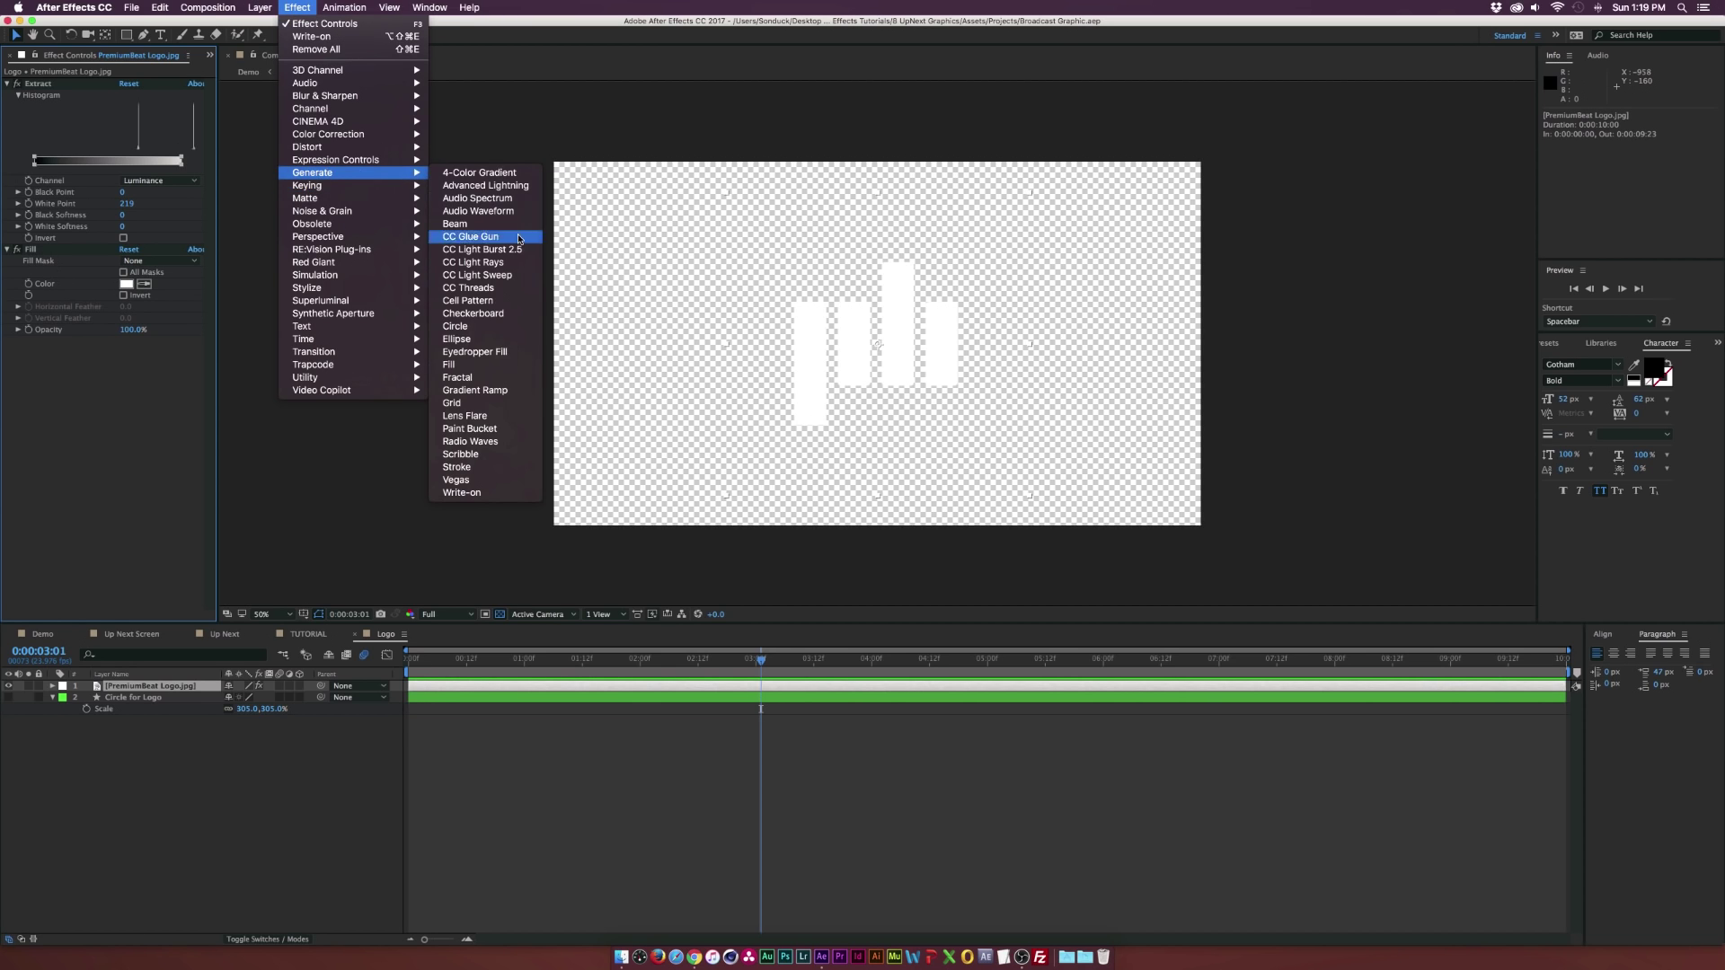
{"action": "left_click", "coordinate": [48, 421]}
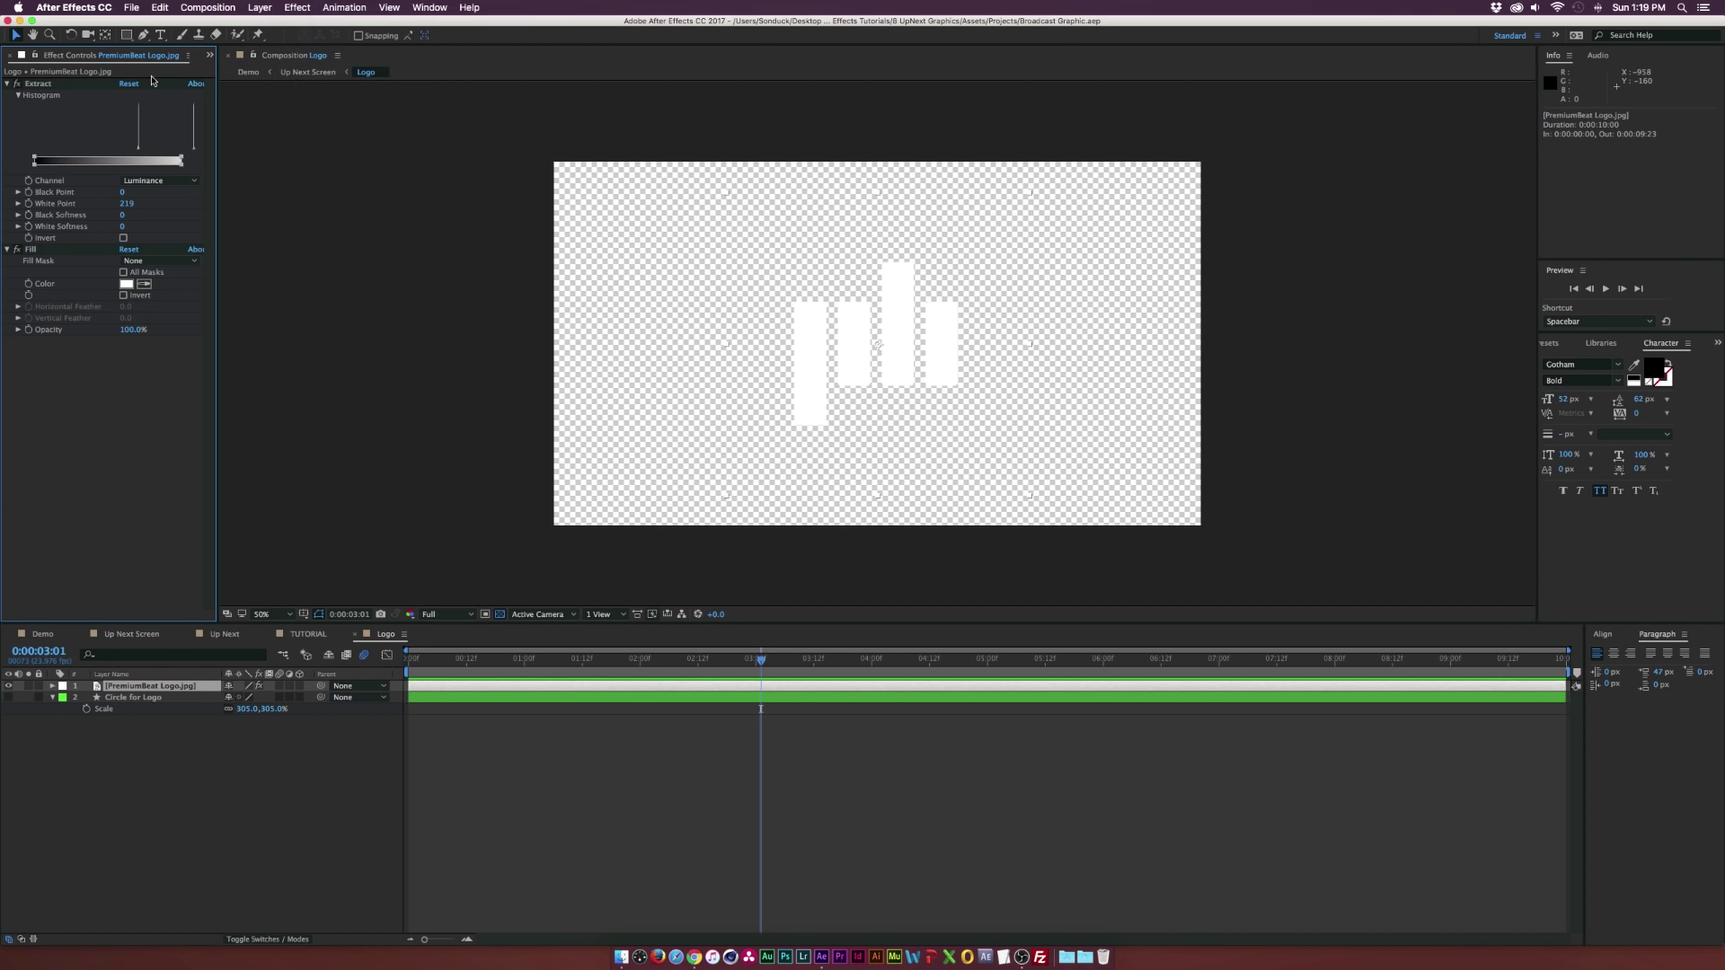
- Draw a large circle in the Logo composition and fill it with black (000000)
{"action": "left_click_drag", "start_coordinate": [129, 39], "coordinate": [180, 50]}
{"action": "left_click", "coordinate": [212, 793]}
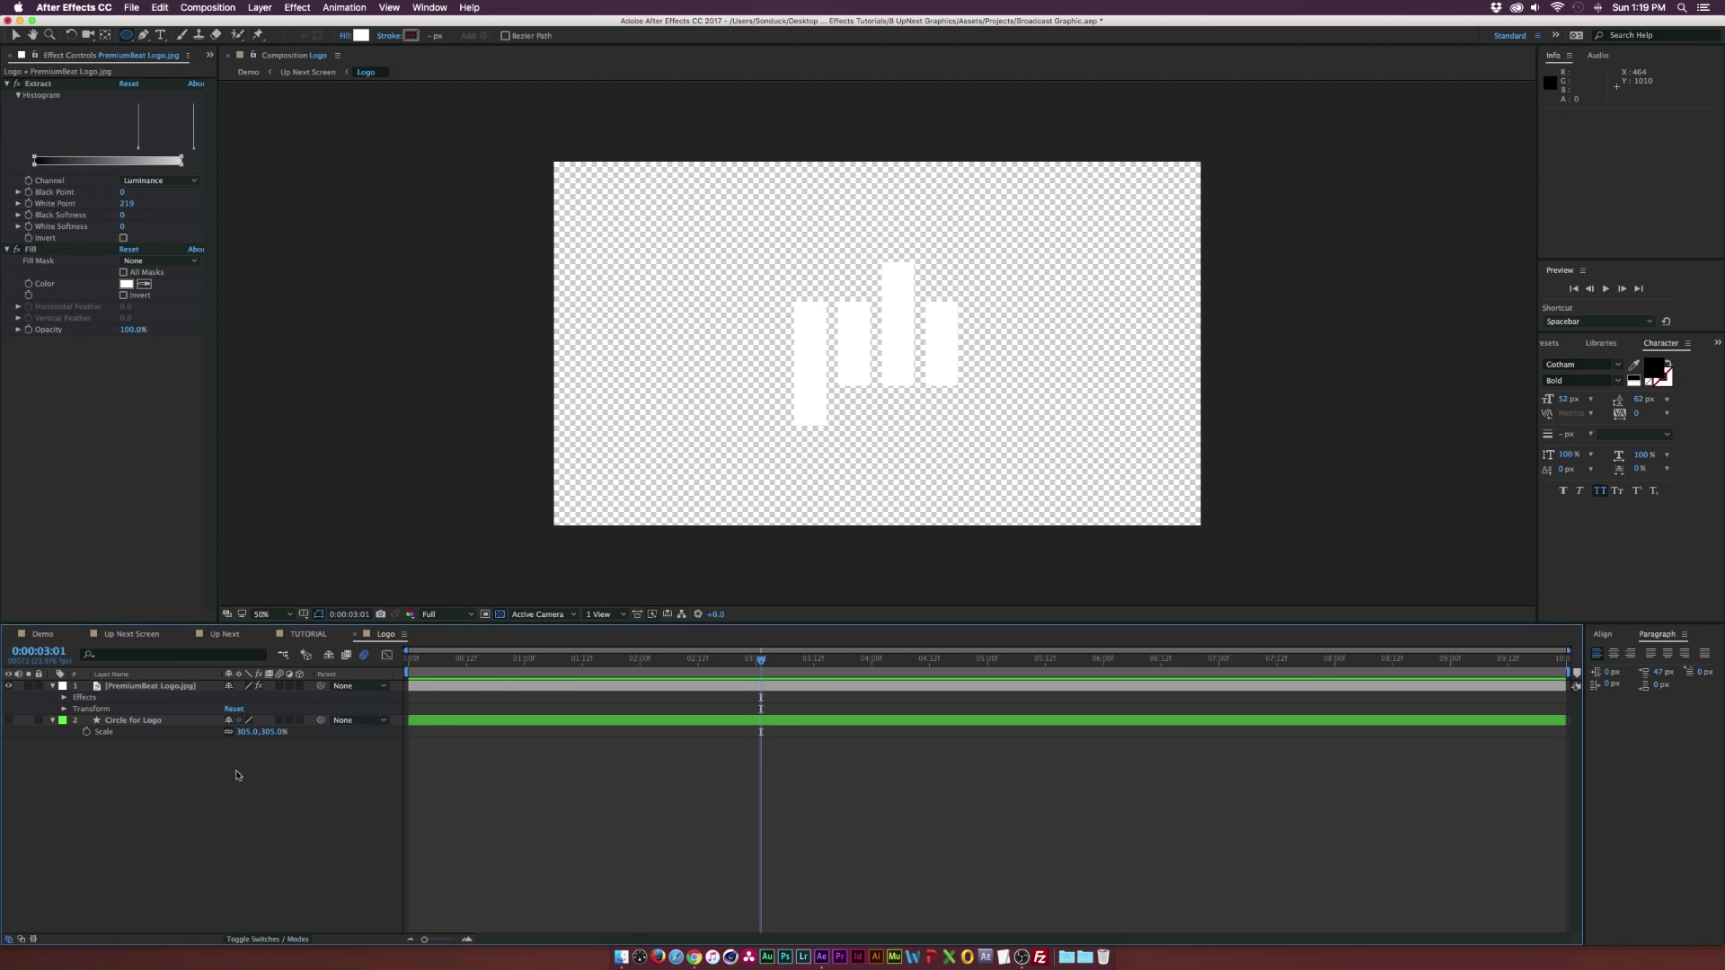
{"action": "mouse_move", "coordinate": [876, 354]}
{"action": "left_mouse_down"}
{"action": "mouse_move", "coordinate": [782, 254]}
{"action": "mouse_move", "coordinate": [1052, 525]}
{"action": "left_mouse_up"}
{"action": "left_click_drag", "start_coordinate": [1130, 93], "coordinate": [554, 26]}
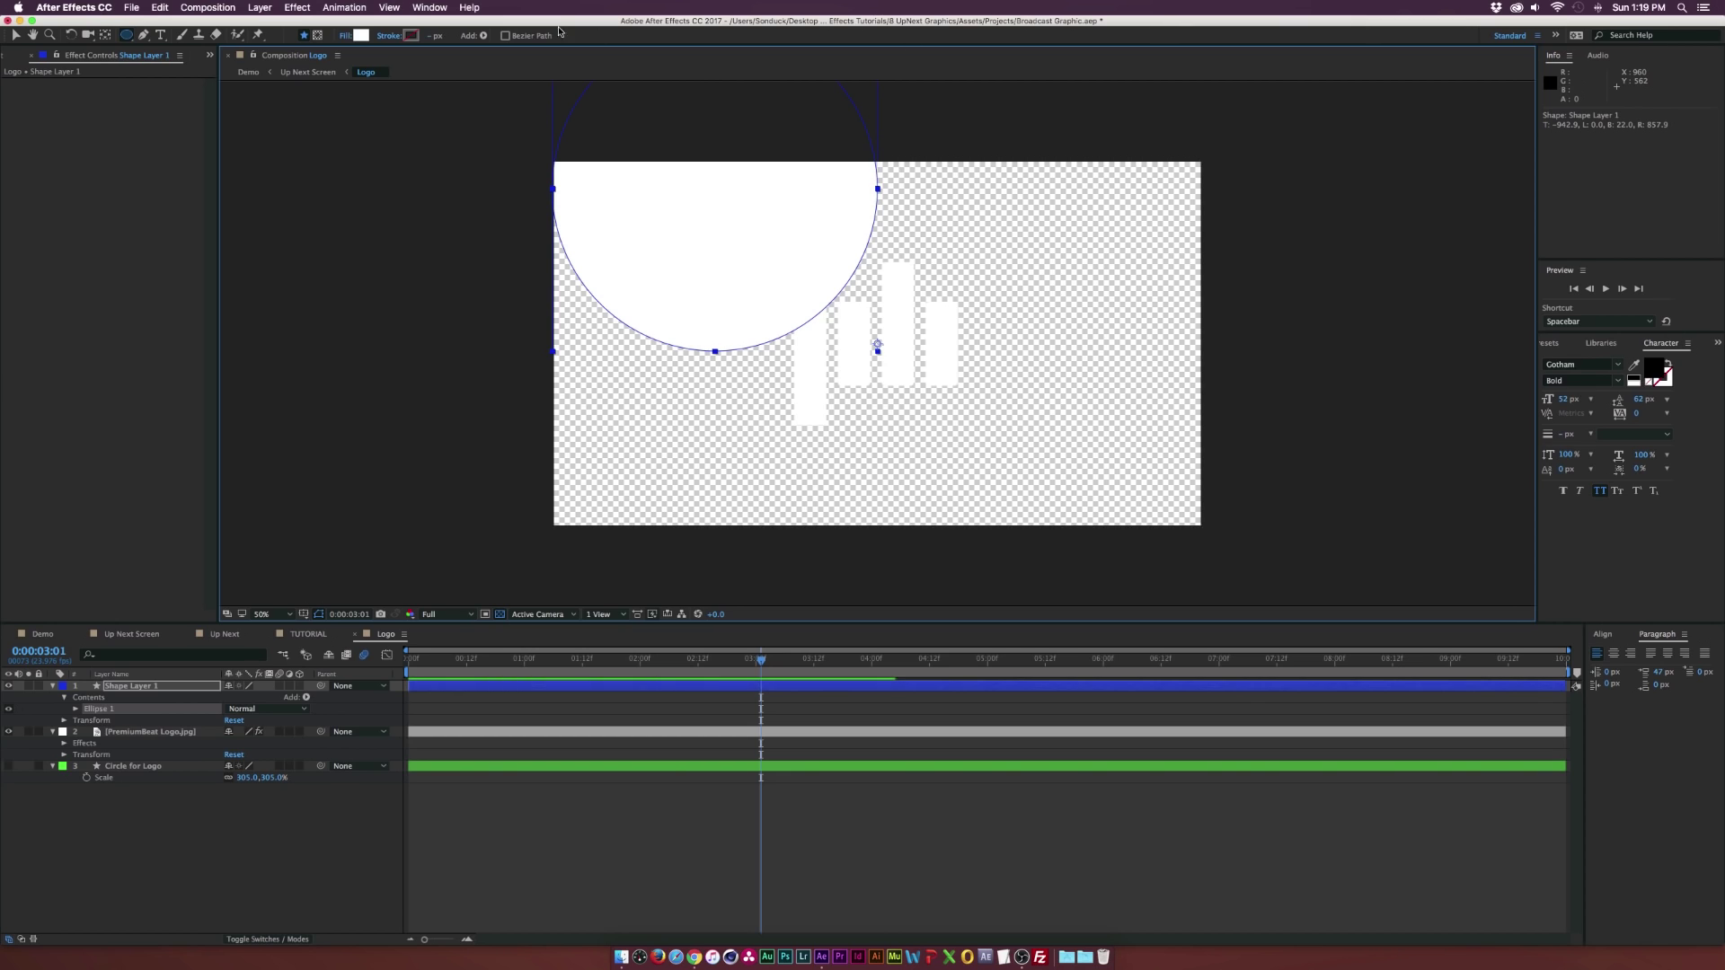
{"action": "left_click", "coordinate": [361, 36]}
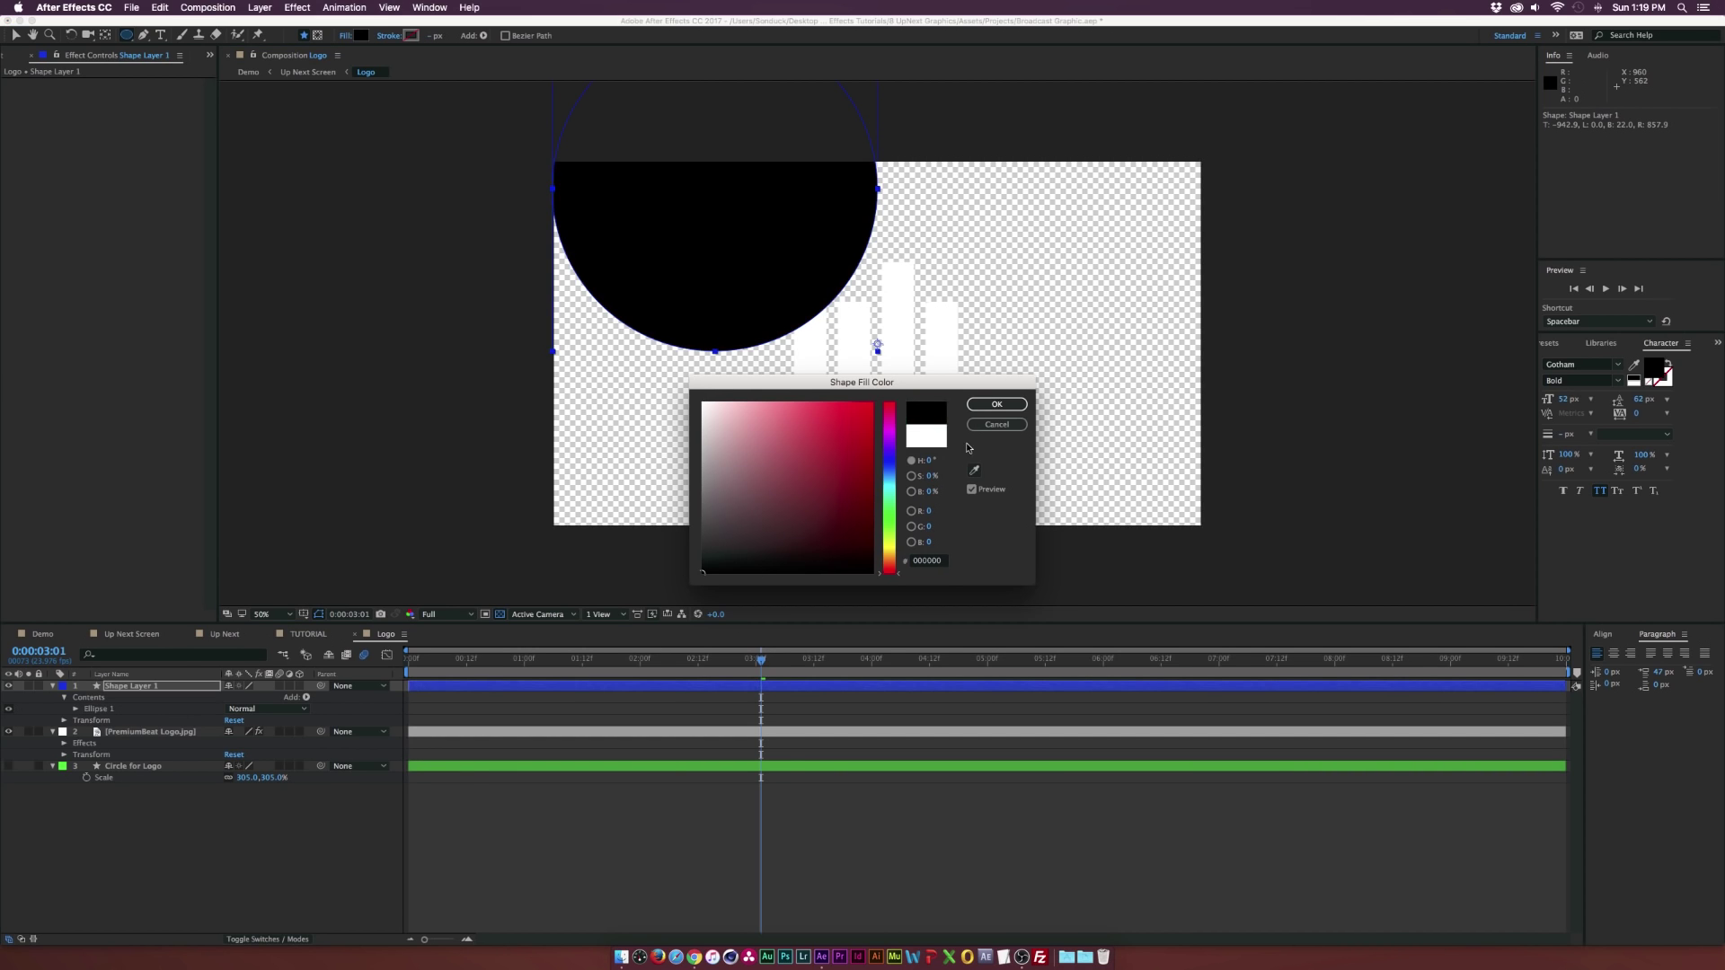
{"action": "left_click", "coordinate": [993, 405]}
- Move the black circle's layer beneath the PremiumBeat Logo.jpg layer and centre it horizontally and vertically in the composition
{"action": "left_click_drag", "start_coordinate": [108, 688], "coordinate": [116, 753]}
{"action": "left_click", "coordinate": [1603, 635]}
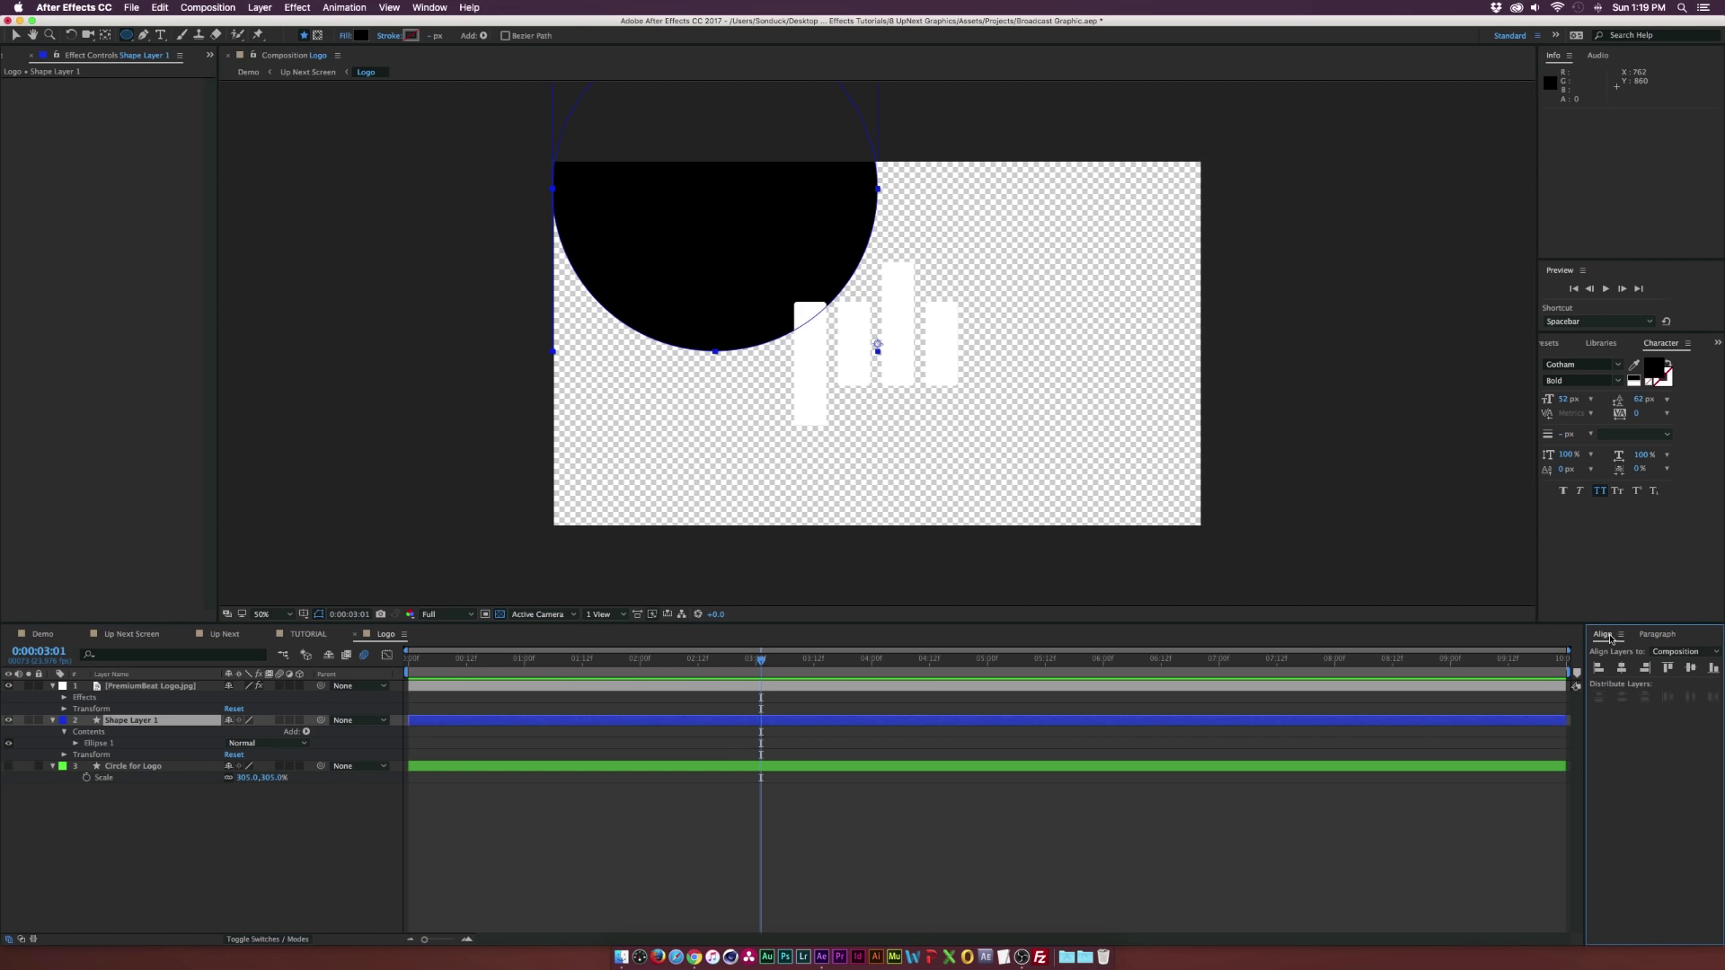
{"action": "left_click", "coordinate": [1622, 668]}
{"action": "left_click", "coordinate": [1691, 668]}
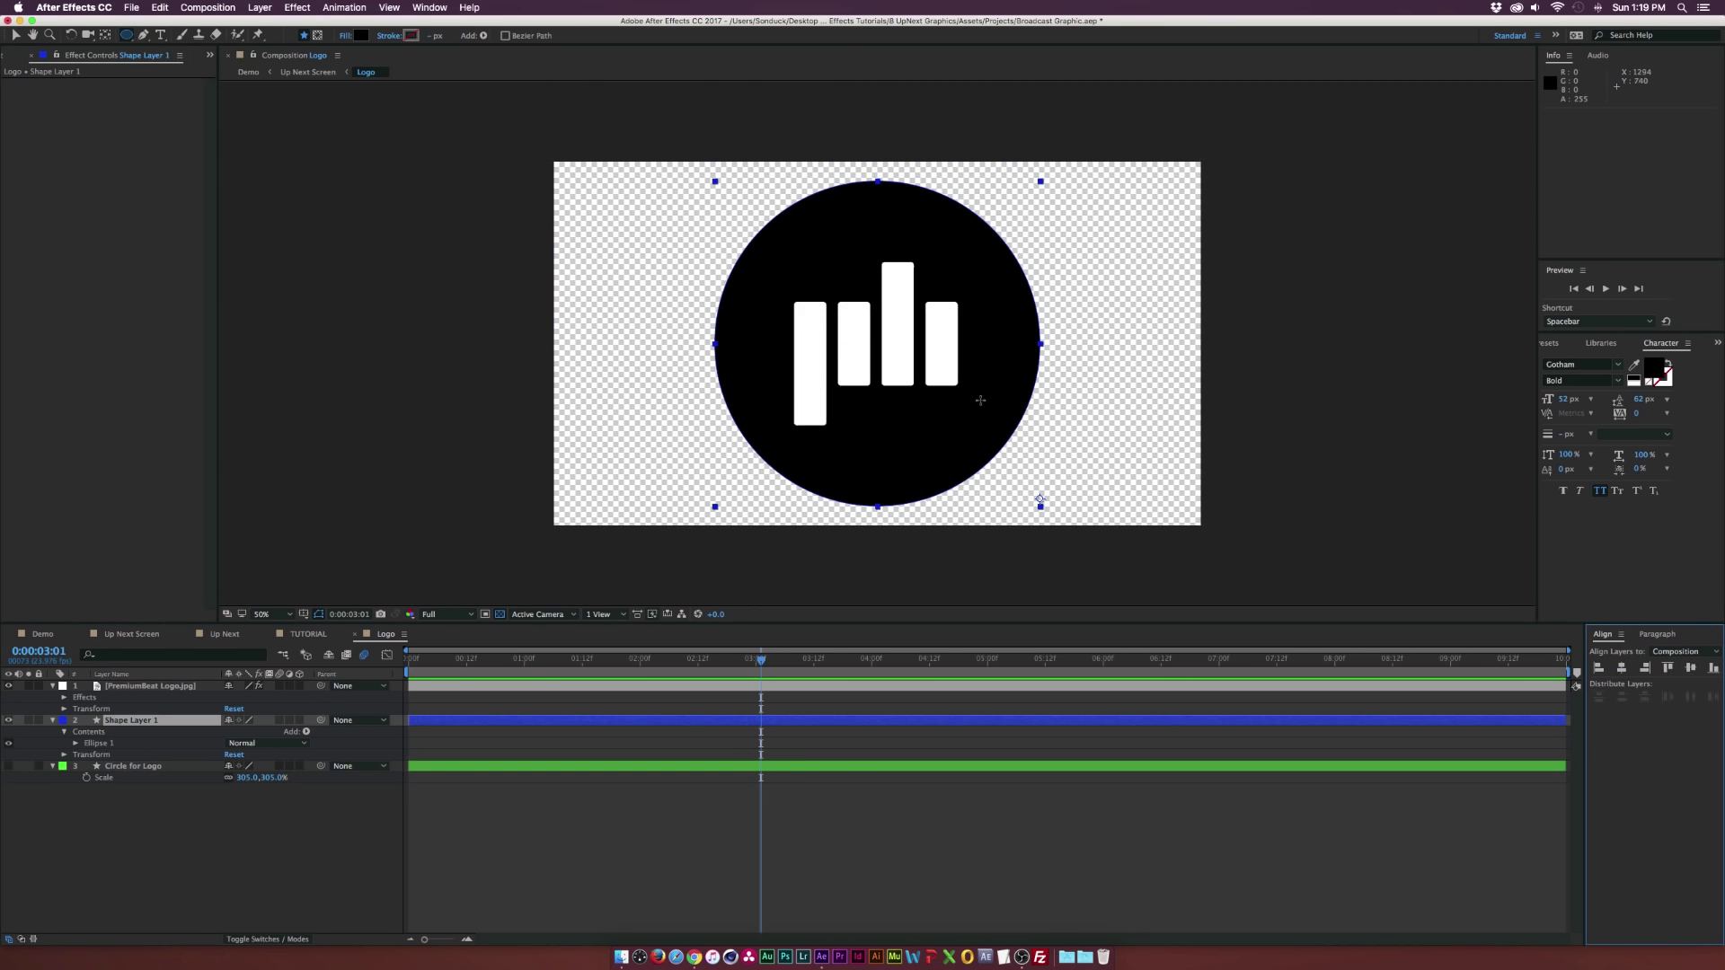
- Add the Logo composition to the TUTORIAL composition as its uppermost layer and scale it to 19%
{"action": "left_click", "coordinate": [307, 634]}
{"action": "left_click", "coordinate": [3, 56]}
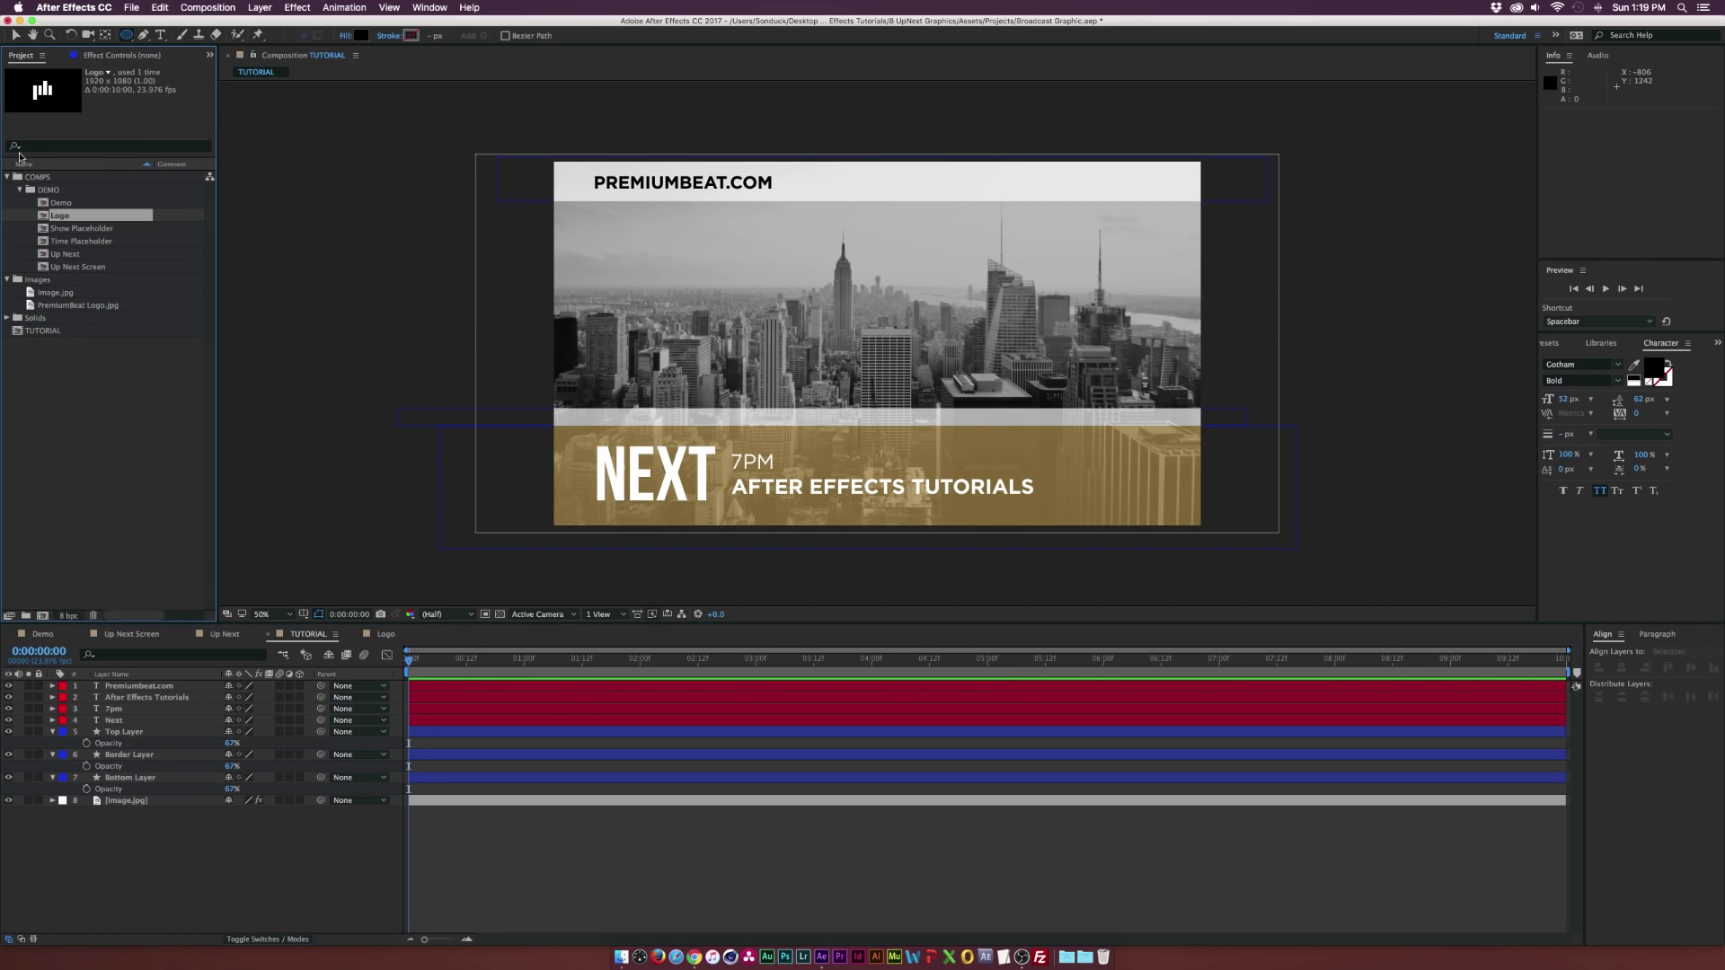
{"action": "left_click_drag", "start_coordinate": [43, 215], "coordinate": [140, 686]}
{"action": "key", "text": "s"}
{"action": "left_click_drag", "start_coordinate": [247, 697], "coordinate": [175, 698]}
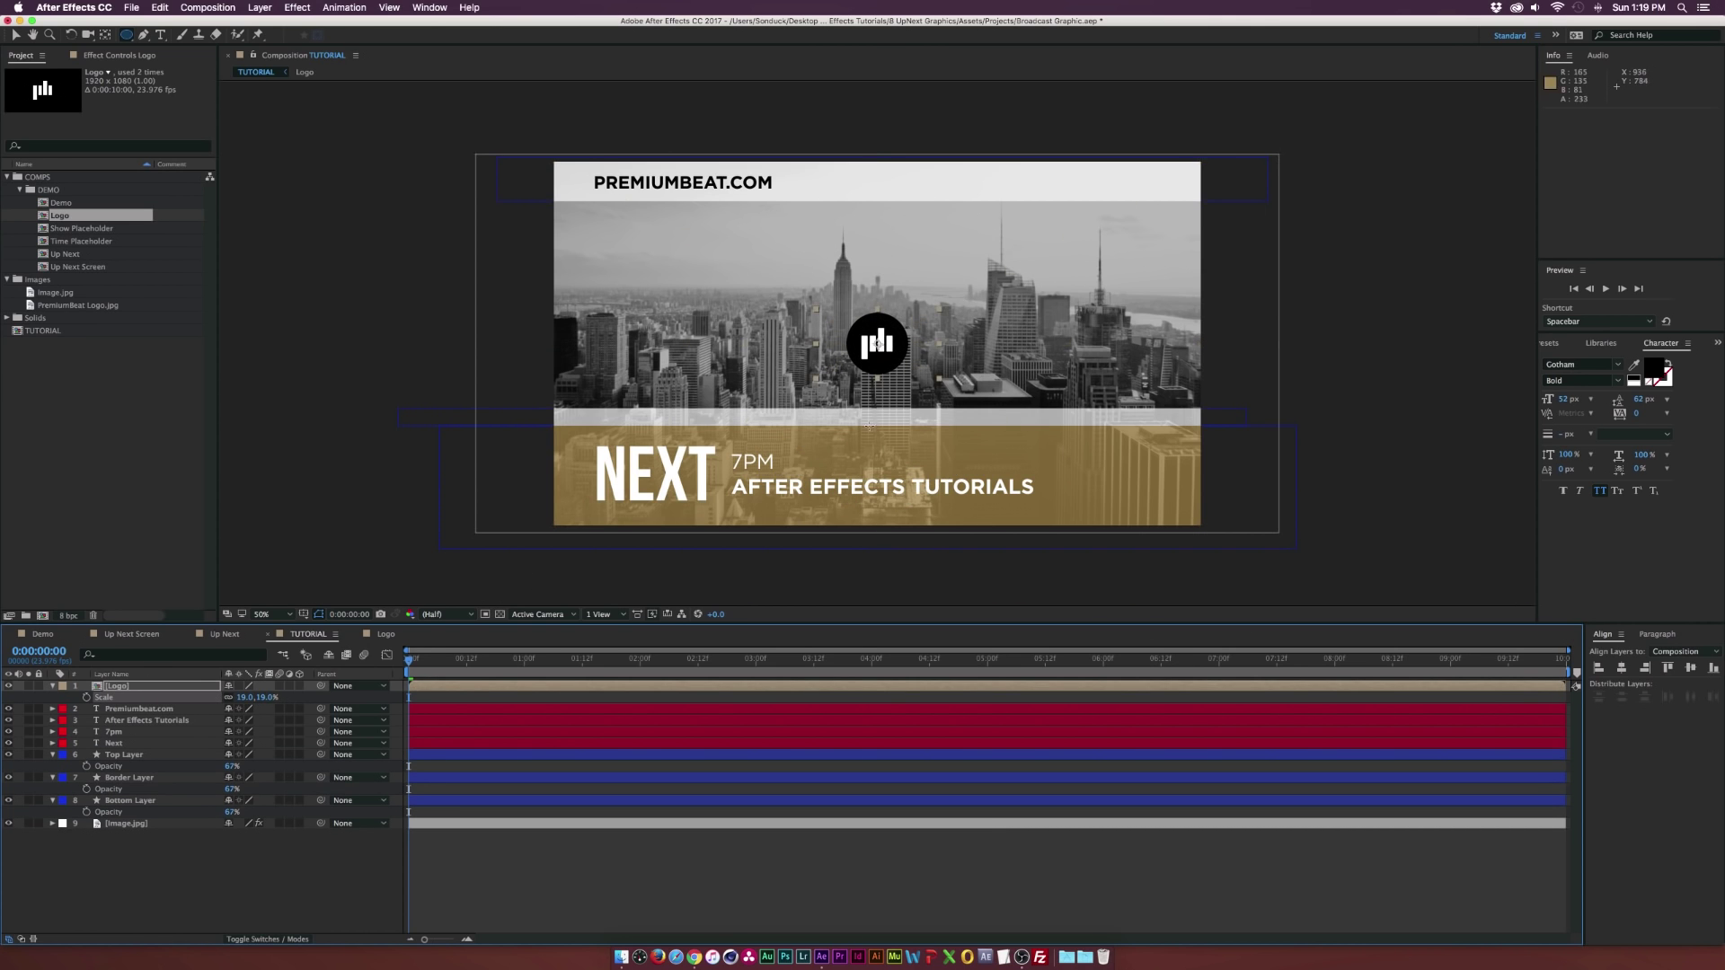
- Position the logo at the right end of the gold band, at about 1644, 928, and scale it to 21%
{"action": "key", "text": "v"}
{"action": "left_click_drag", "start_coordinate": [892, 354], "coordinate": [1130, 485]}
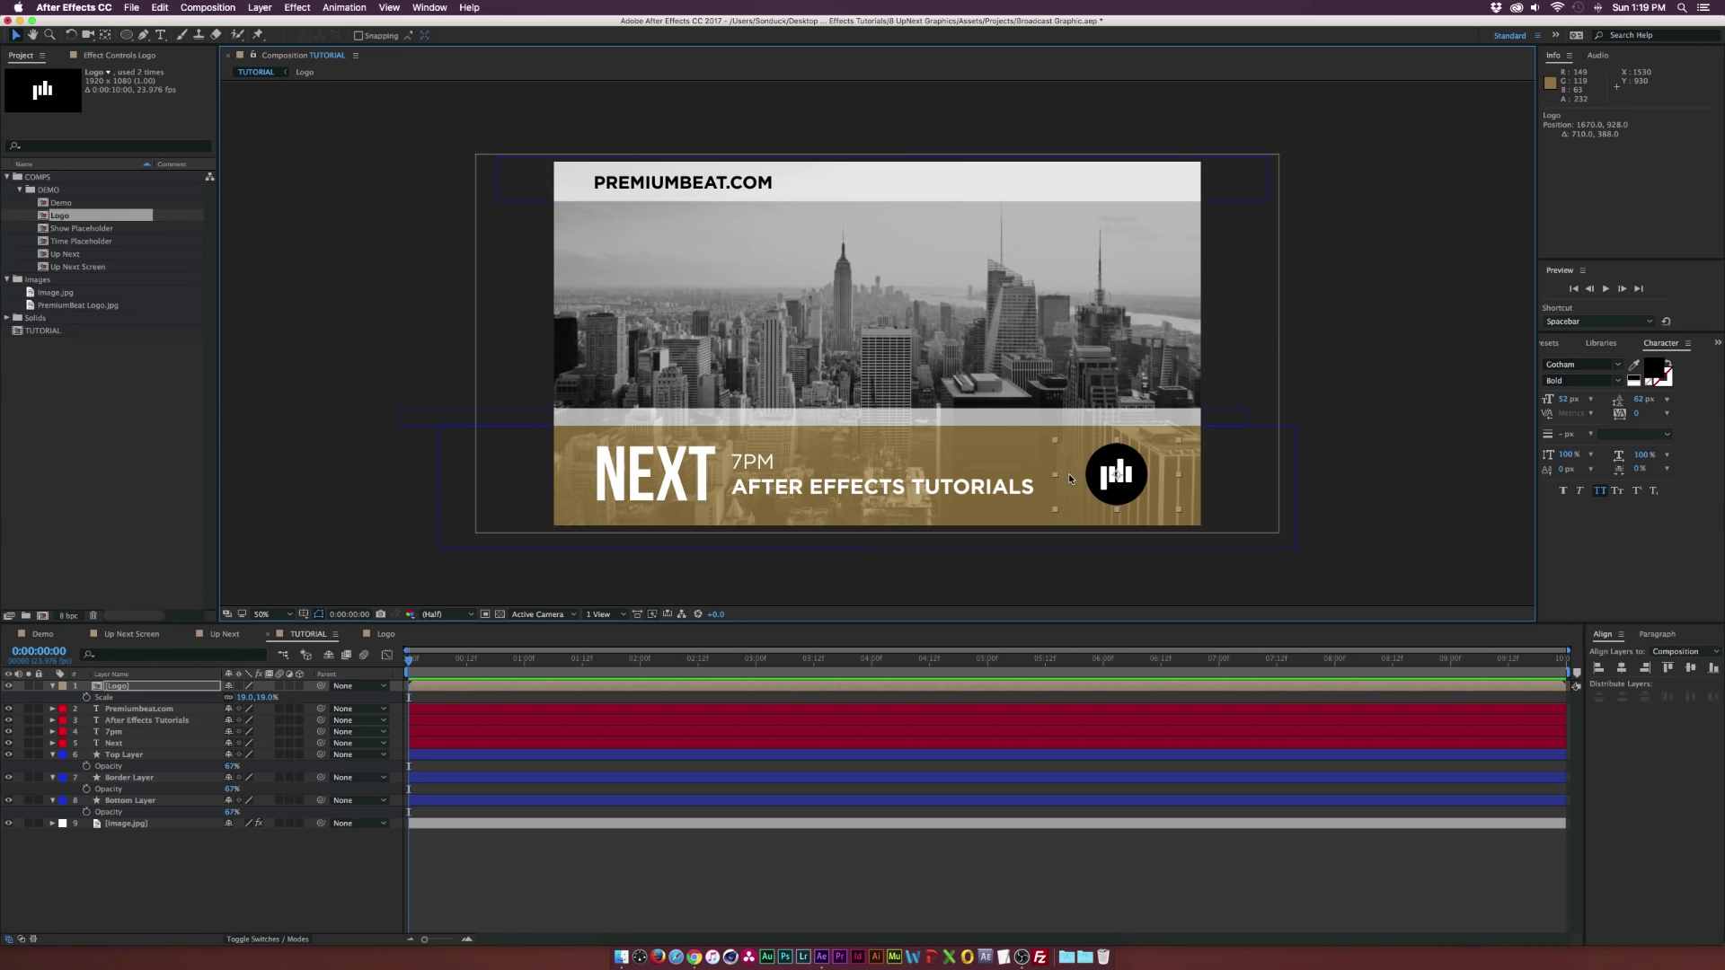
{"action": "left_click_drag", "start_coordinate": [1069, 473], "coordinate": [1054, 472]}
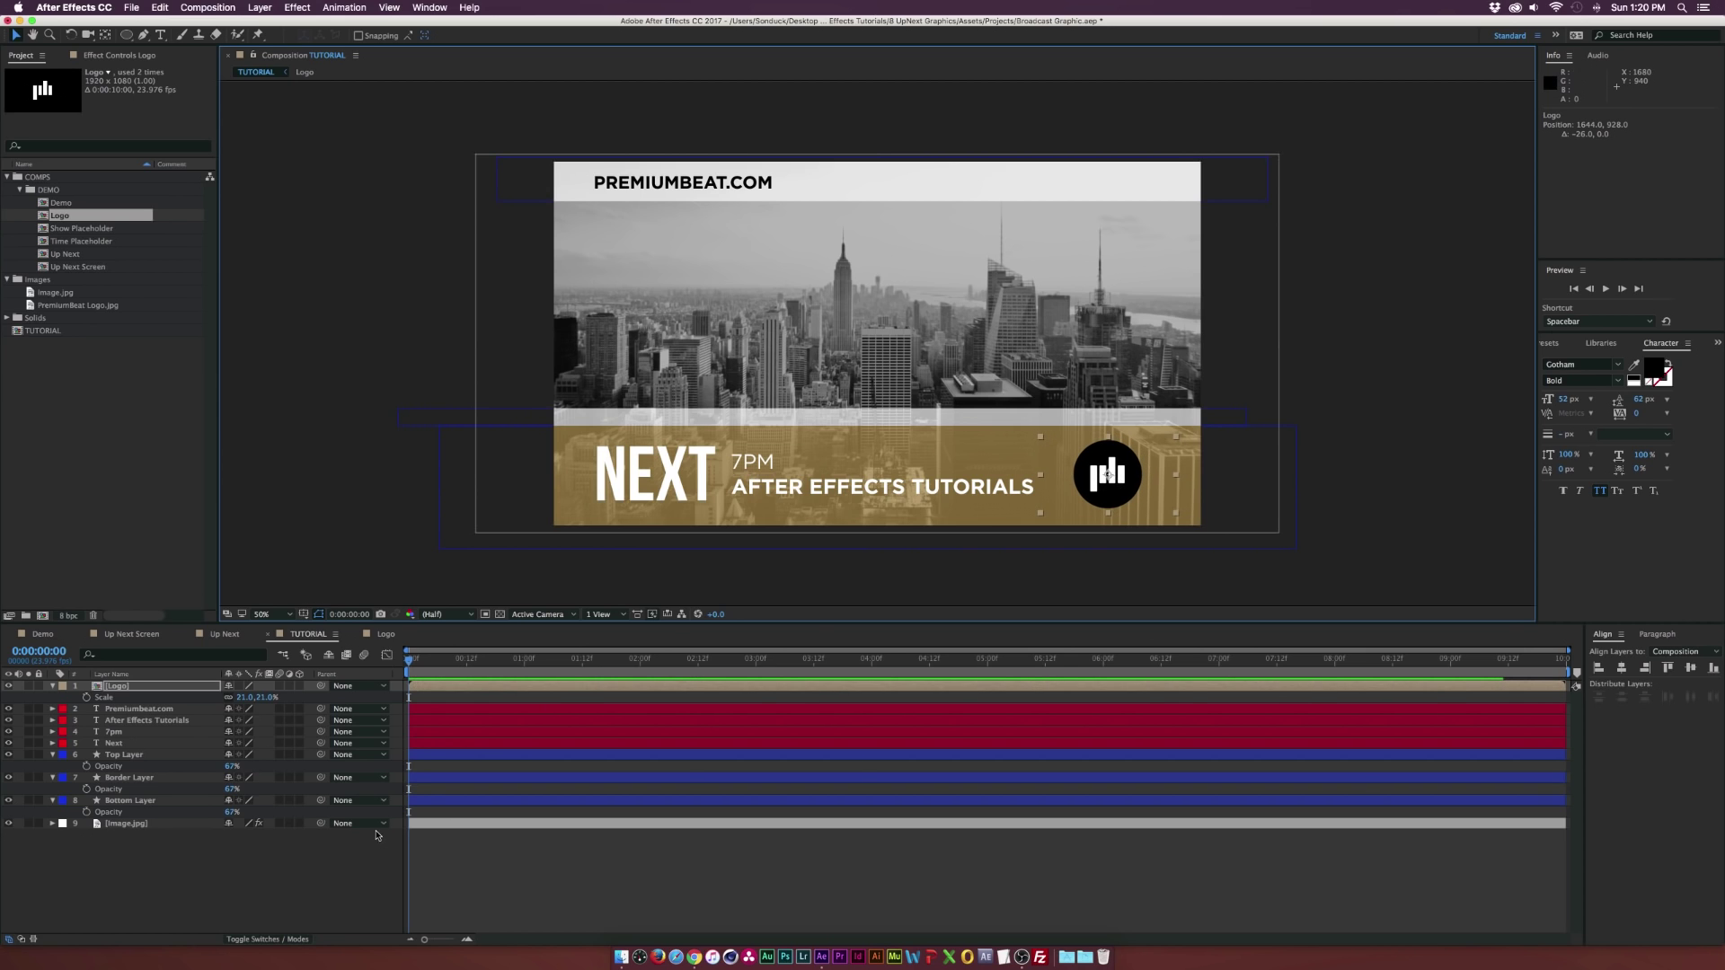
{"action": "left_click", "coordinate": [279, 850]}
- Draw a short vertical line with the Pen tool between "NEXT" and the 7PM text block, with its fill set to none
{"action": "left_click", "coordinate": [143, 35]}
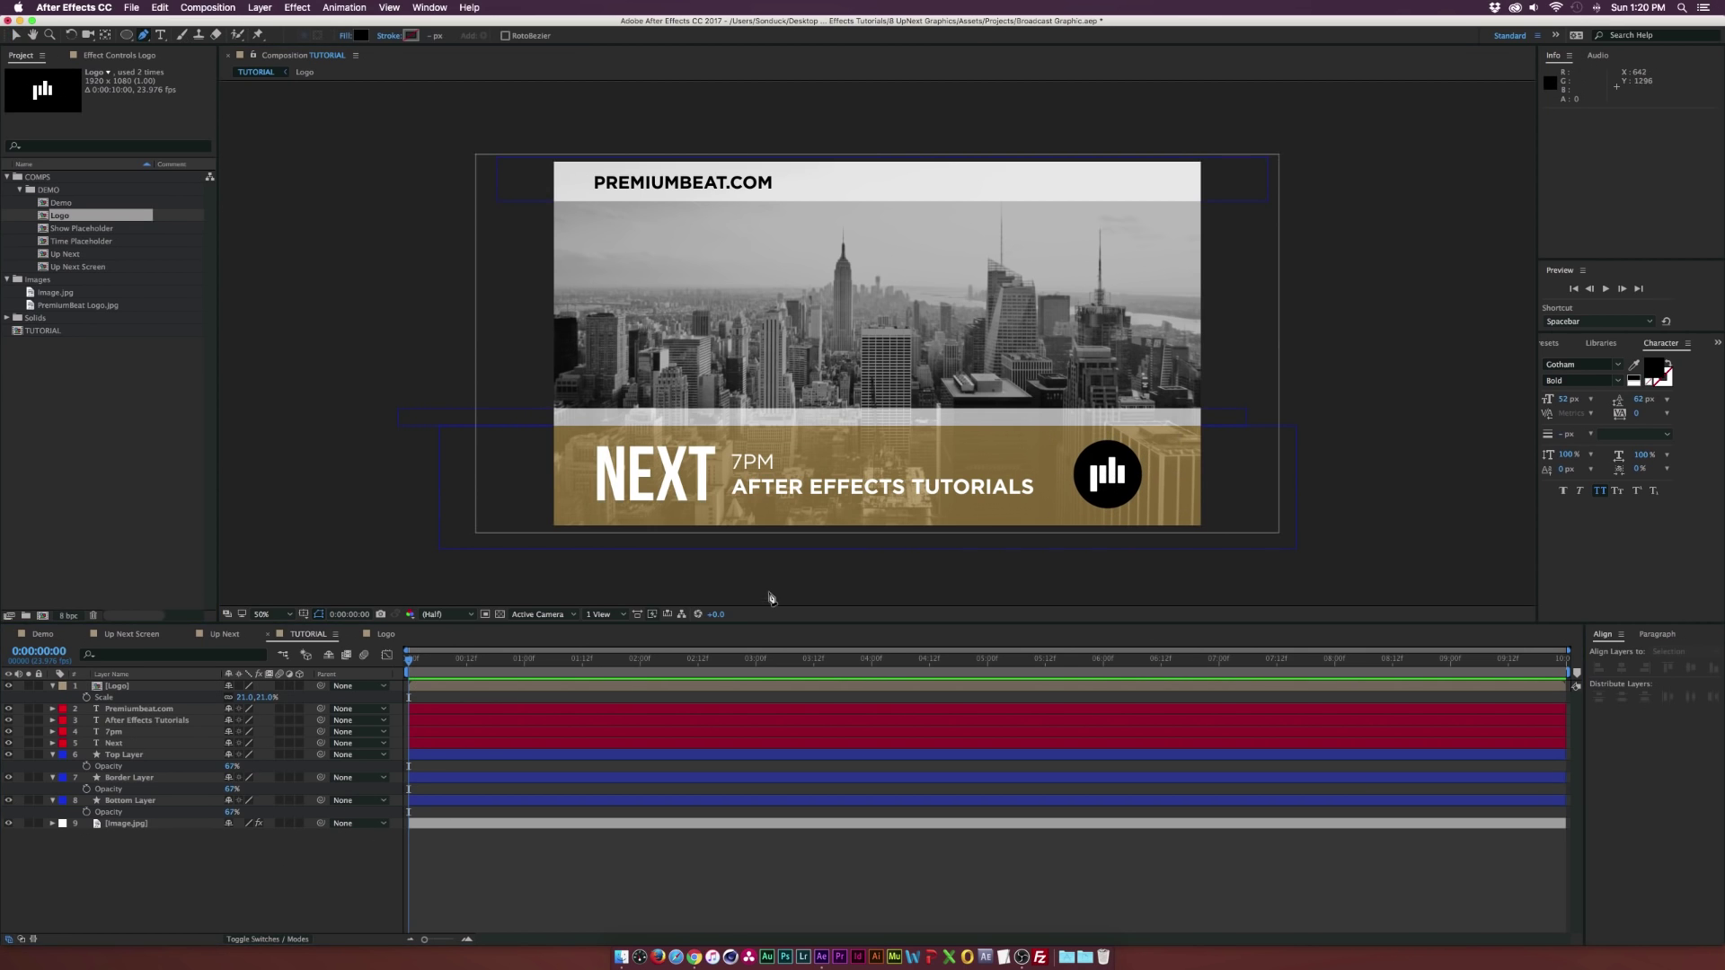
{"action": "left_click", "coordinate": [725, 454]}
{"action": "left_click", "coordinate": [723, 495]}
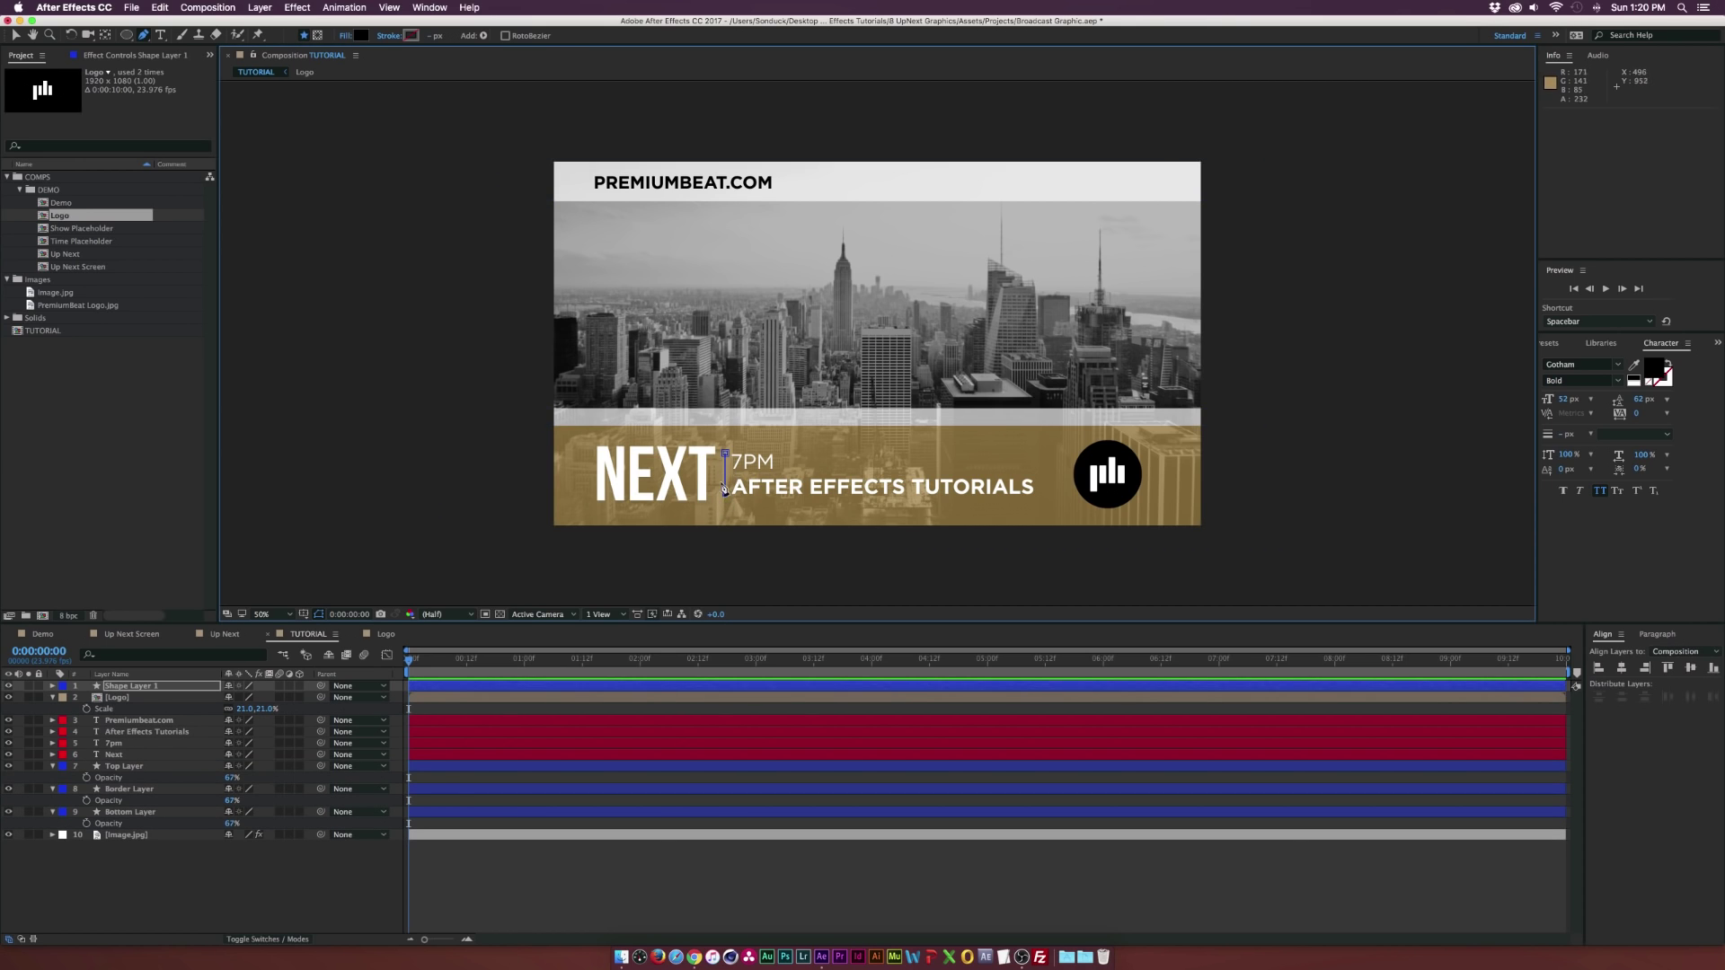
{"action": "scroll", "coordinate": [721, 485], "scroll_direction": "up", "scroll_amount": 2}
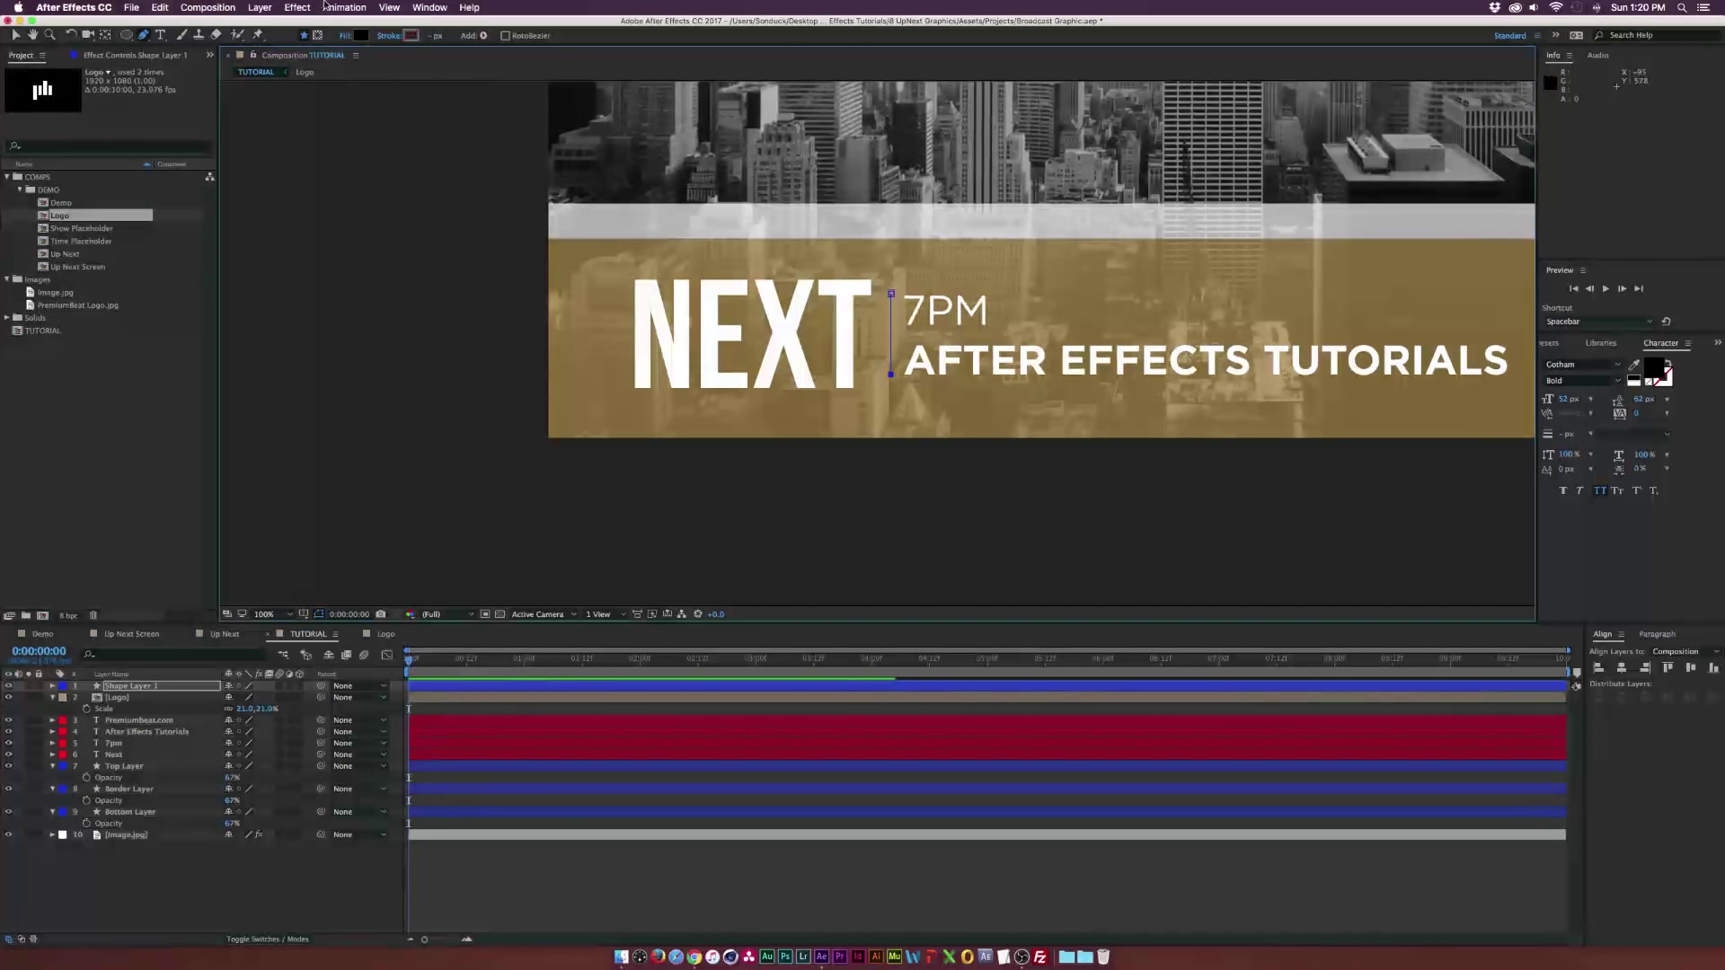
{"action": "left_click", "coordinate": [344, 36]}
{"action": "left_click", "coordinate": [795, 454]}
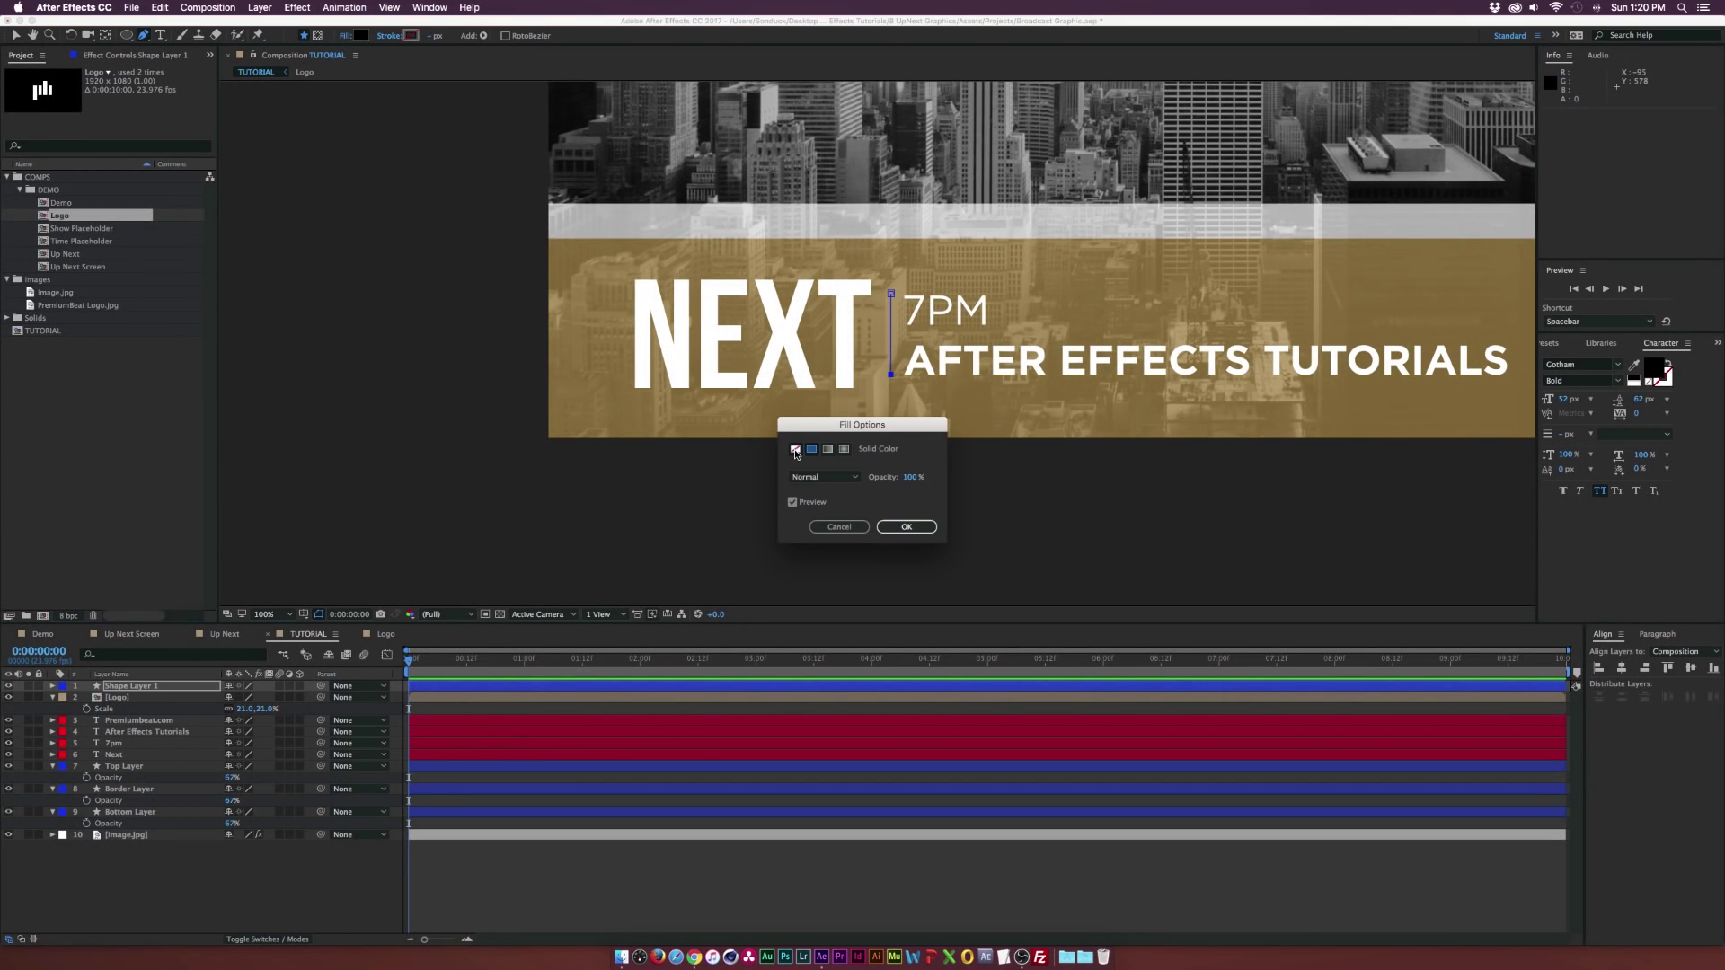
{"action": "left_click", "coordinate": [907, 526]}
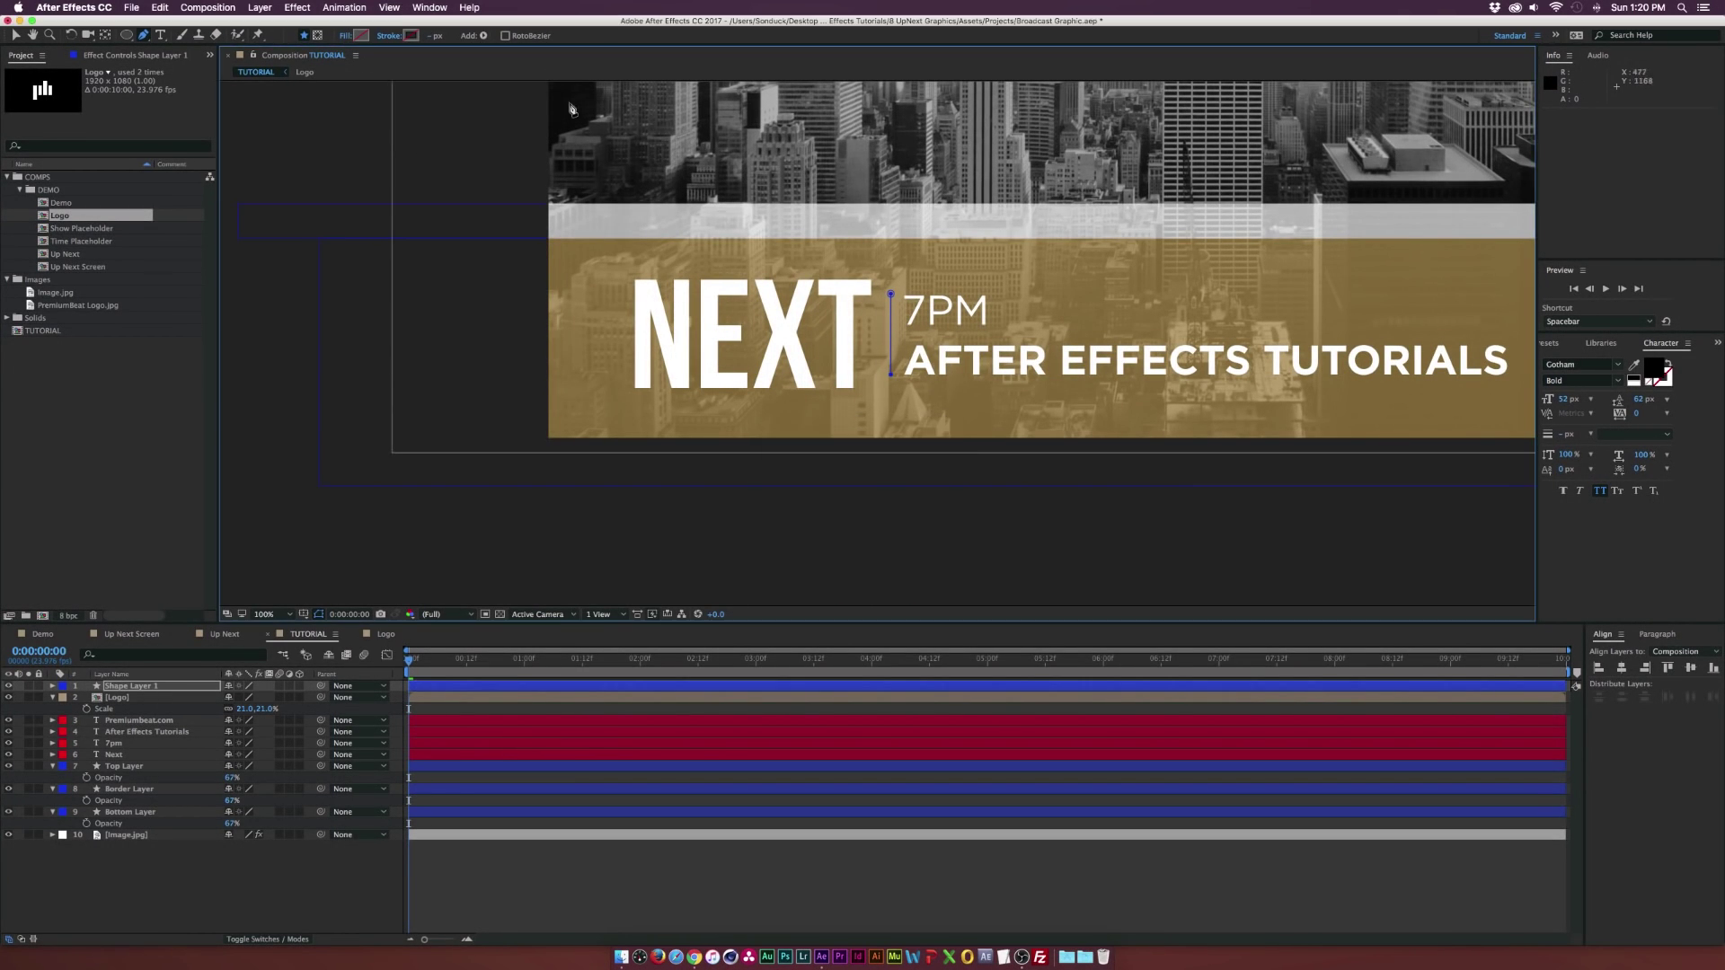
- Give the vertical line a solid white 3 px stroke and deselect it
{"action": "left_click", "coordinate": [387, 36]}
{"action": "left_click", "coordinate": [814, 450]}
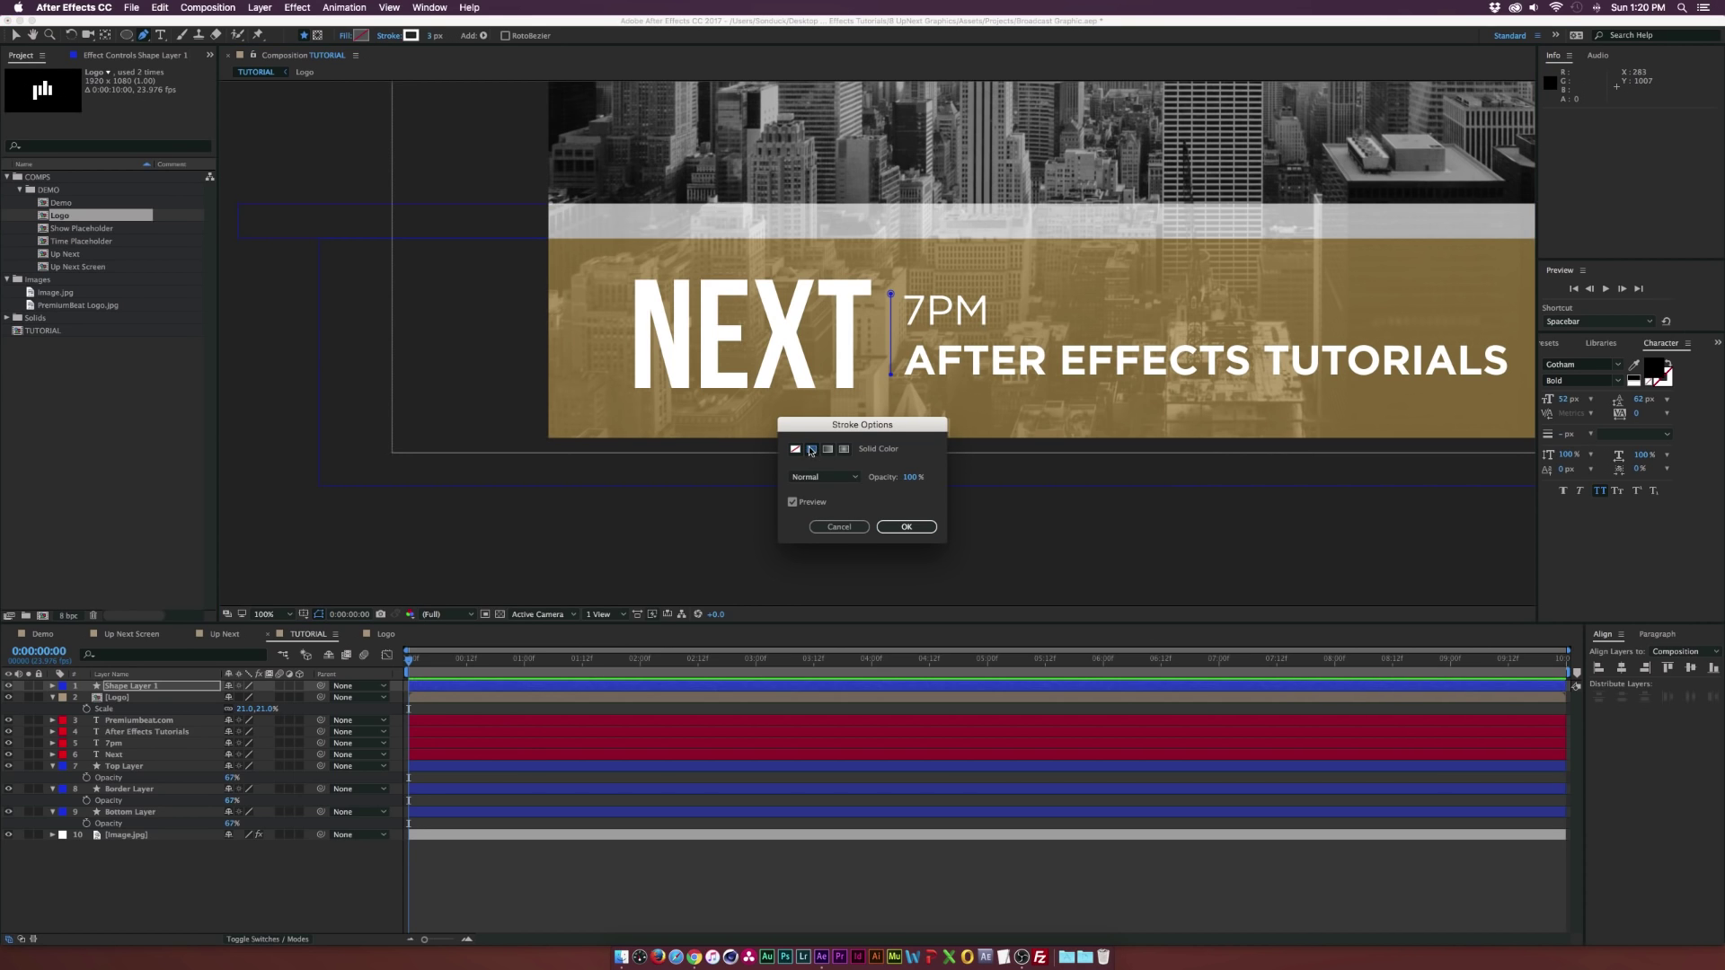
{"action": "left_click", "coordinate": [906, 526]}
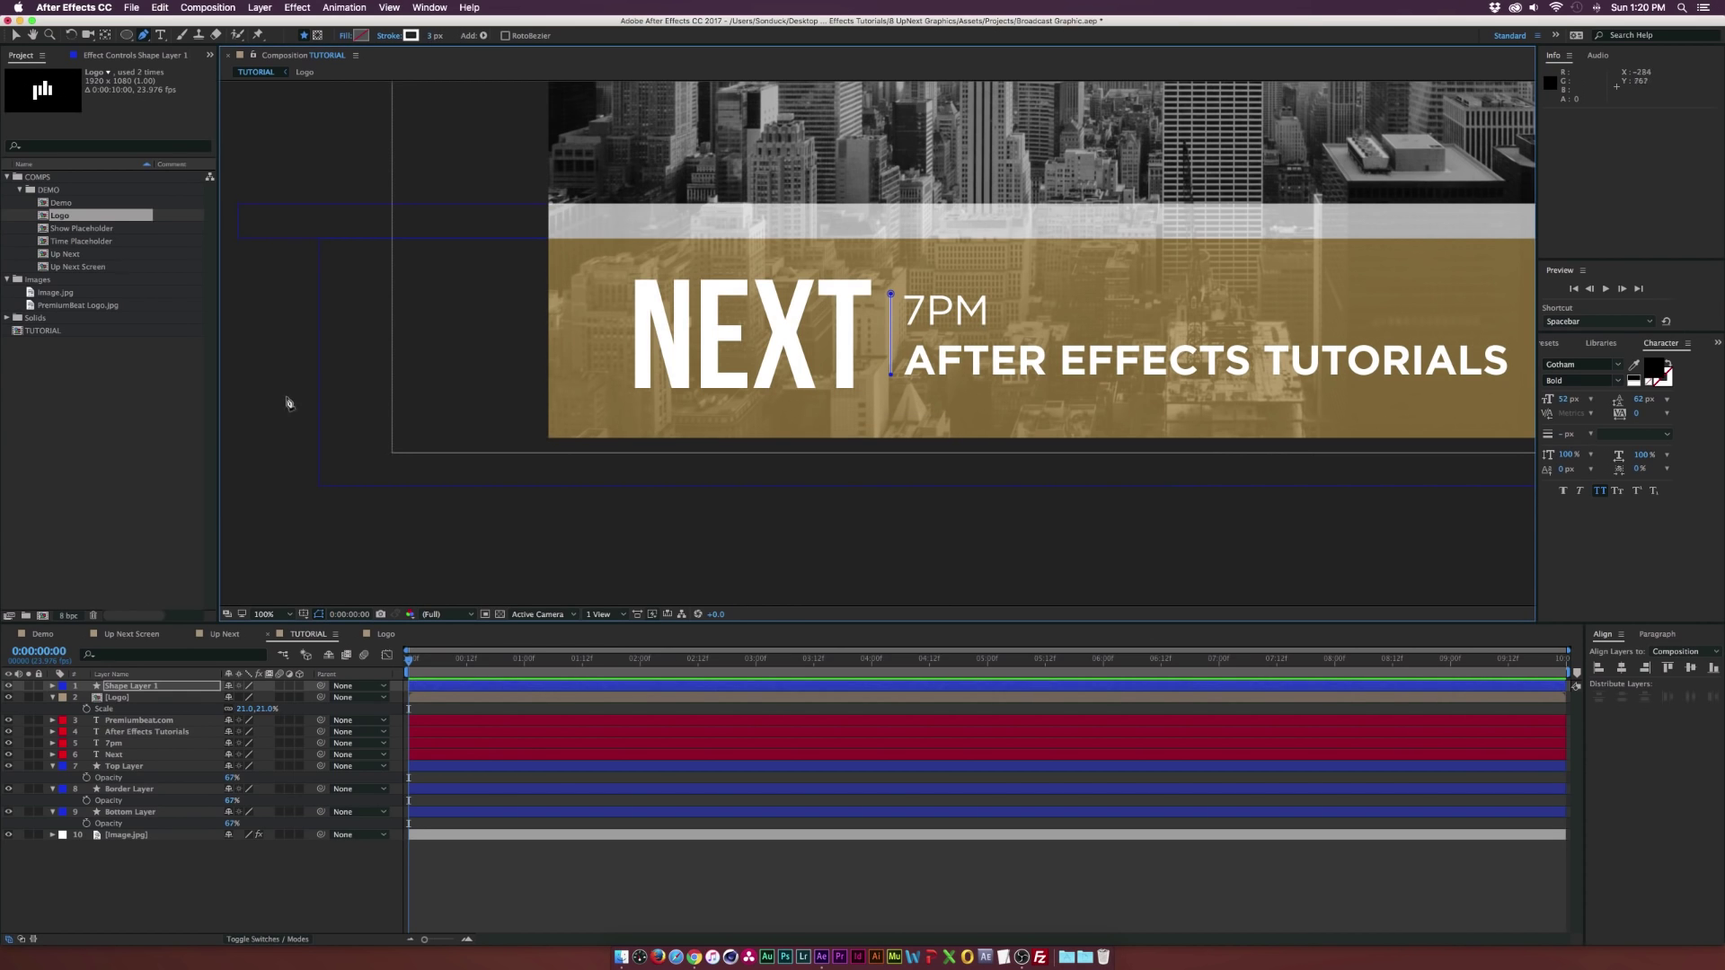
{"action": "left_click", "coordinate": [16, 36]}
{"action": "left_click", "coordinate": [312, 462]}
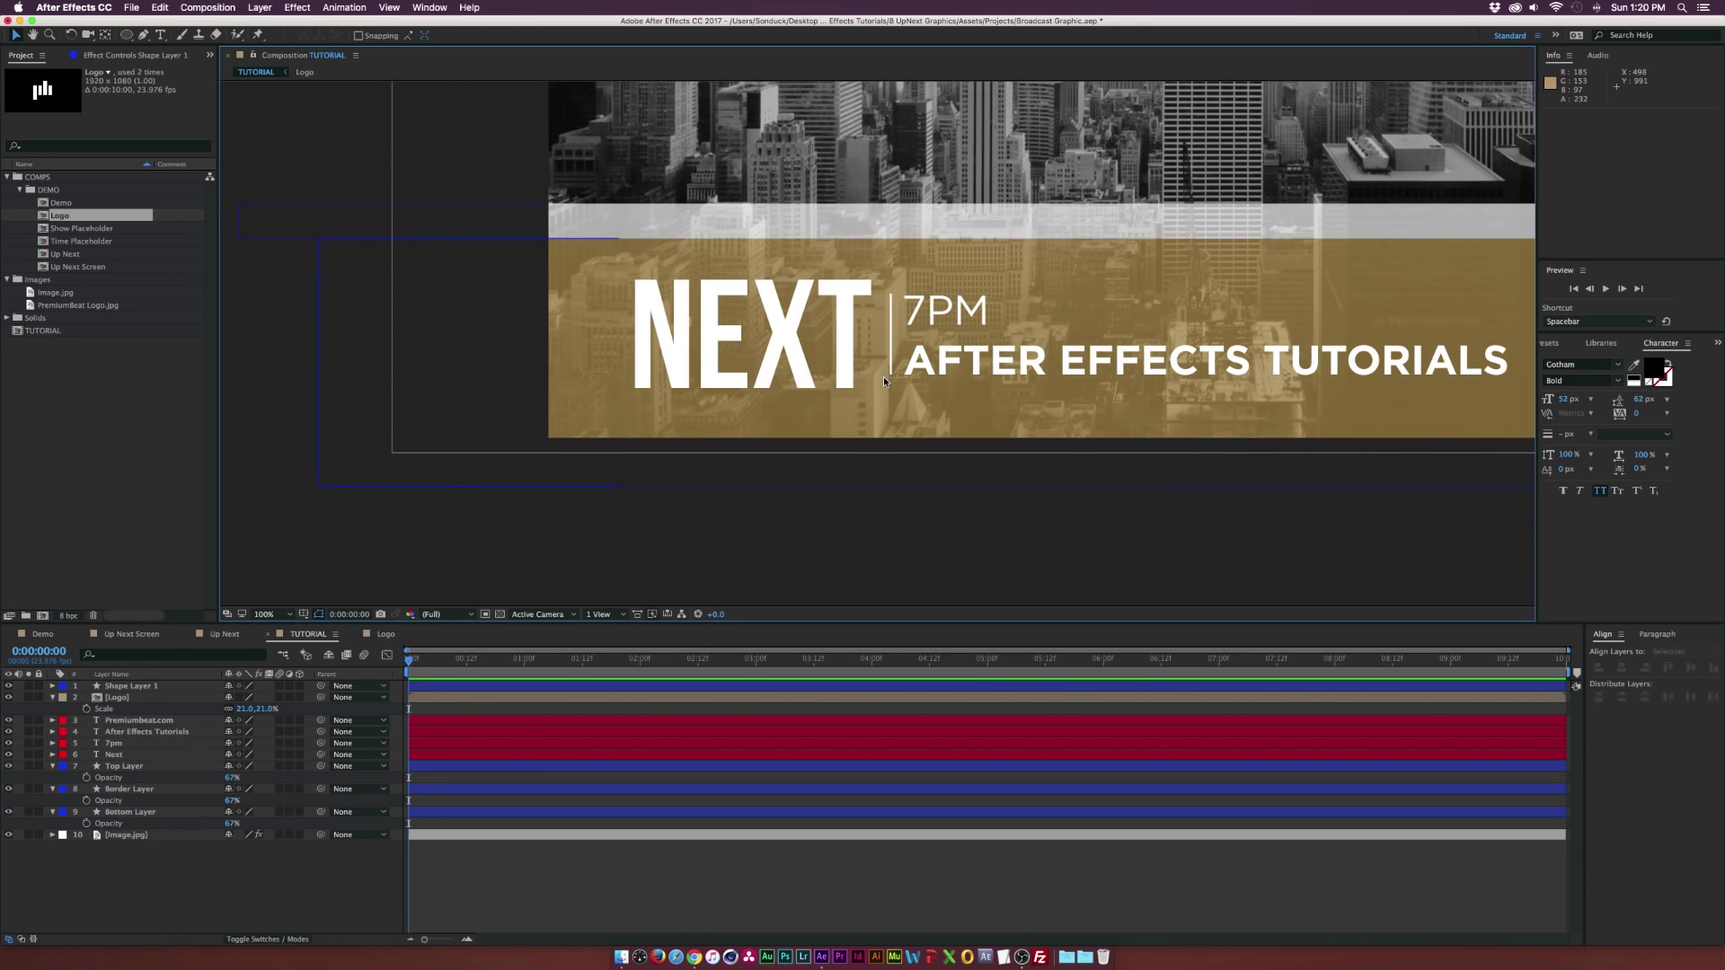
- Rename the vertical line's layer as "Divider"
{"action": "left_click", "coordinate": [120, 686]}
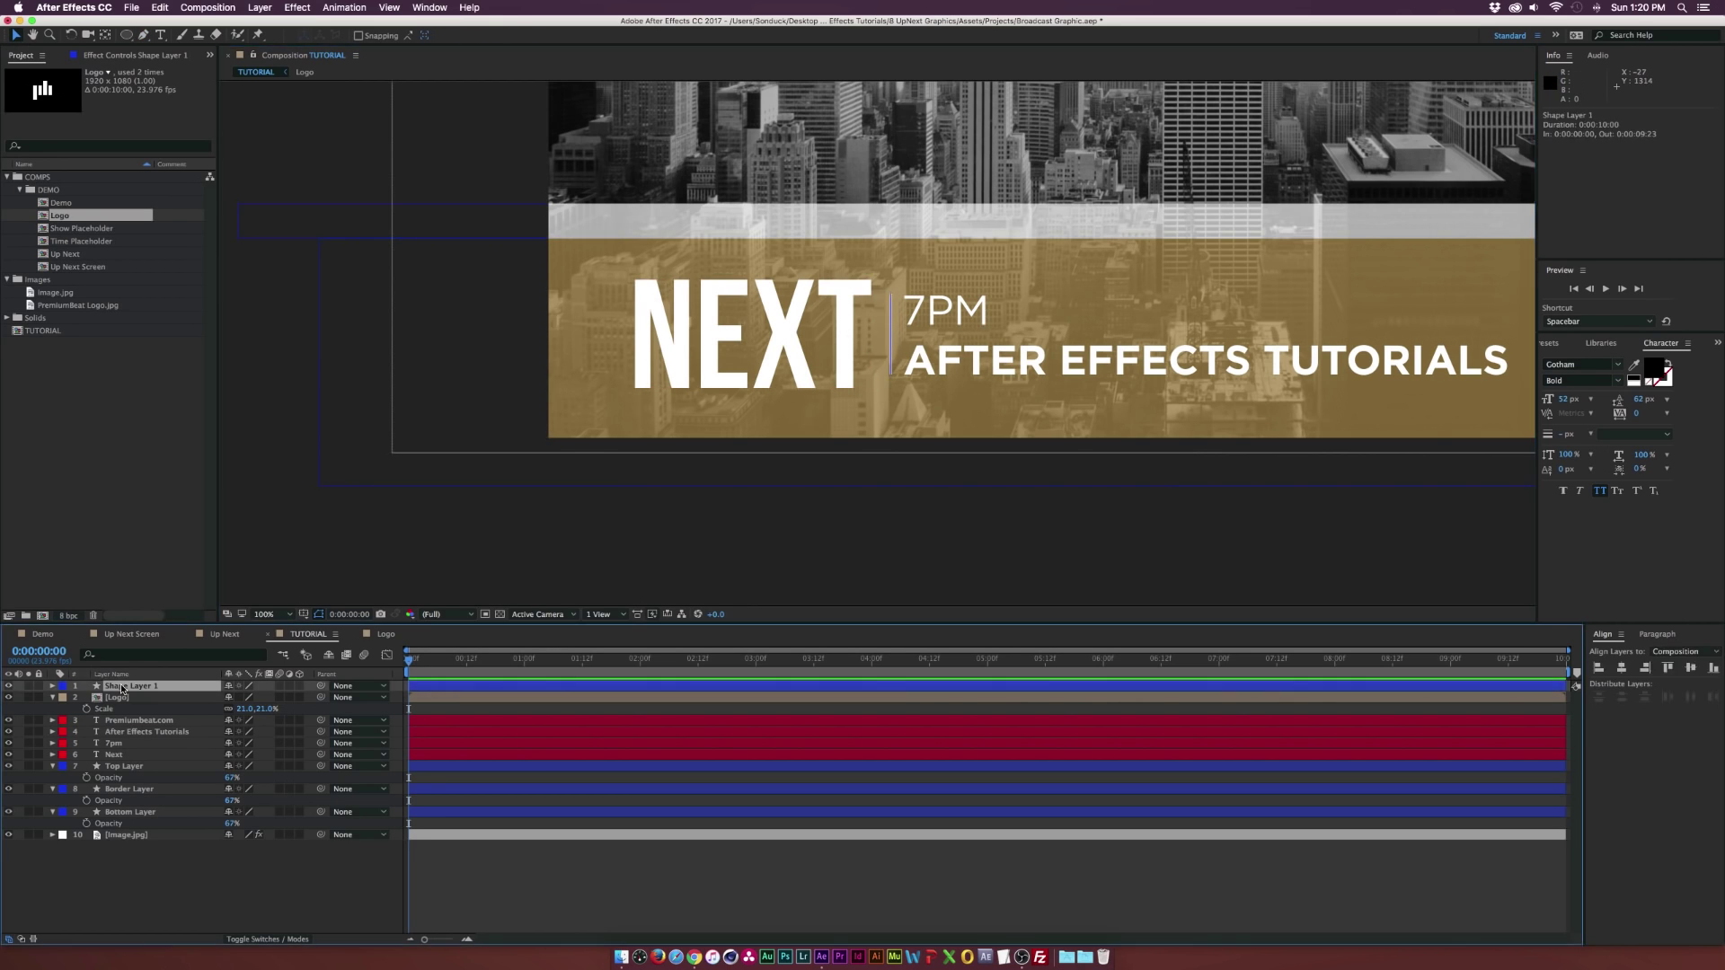
{"action": "key", "text": "Return"}
{"action": "type", "text": "Div"}
{"action": "type", "text": "ider"}
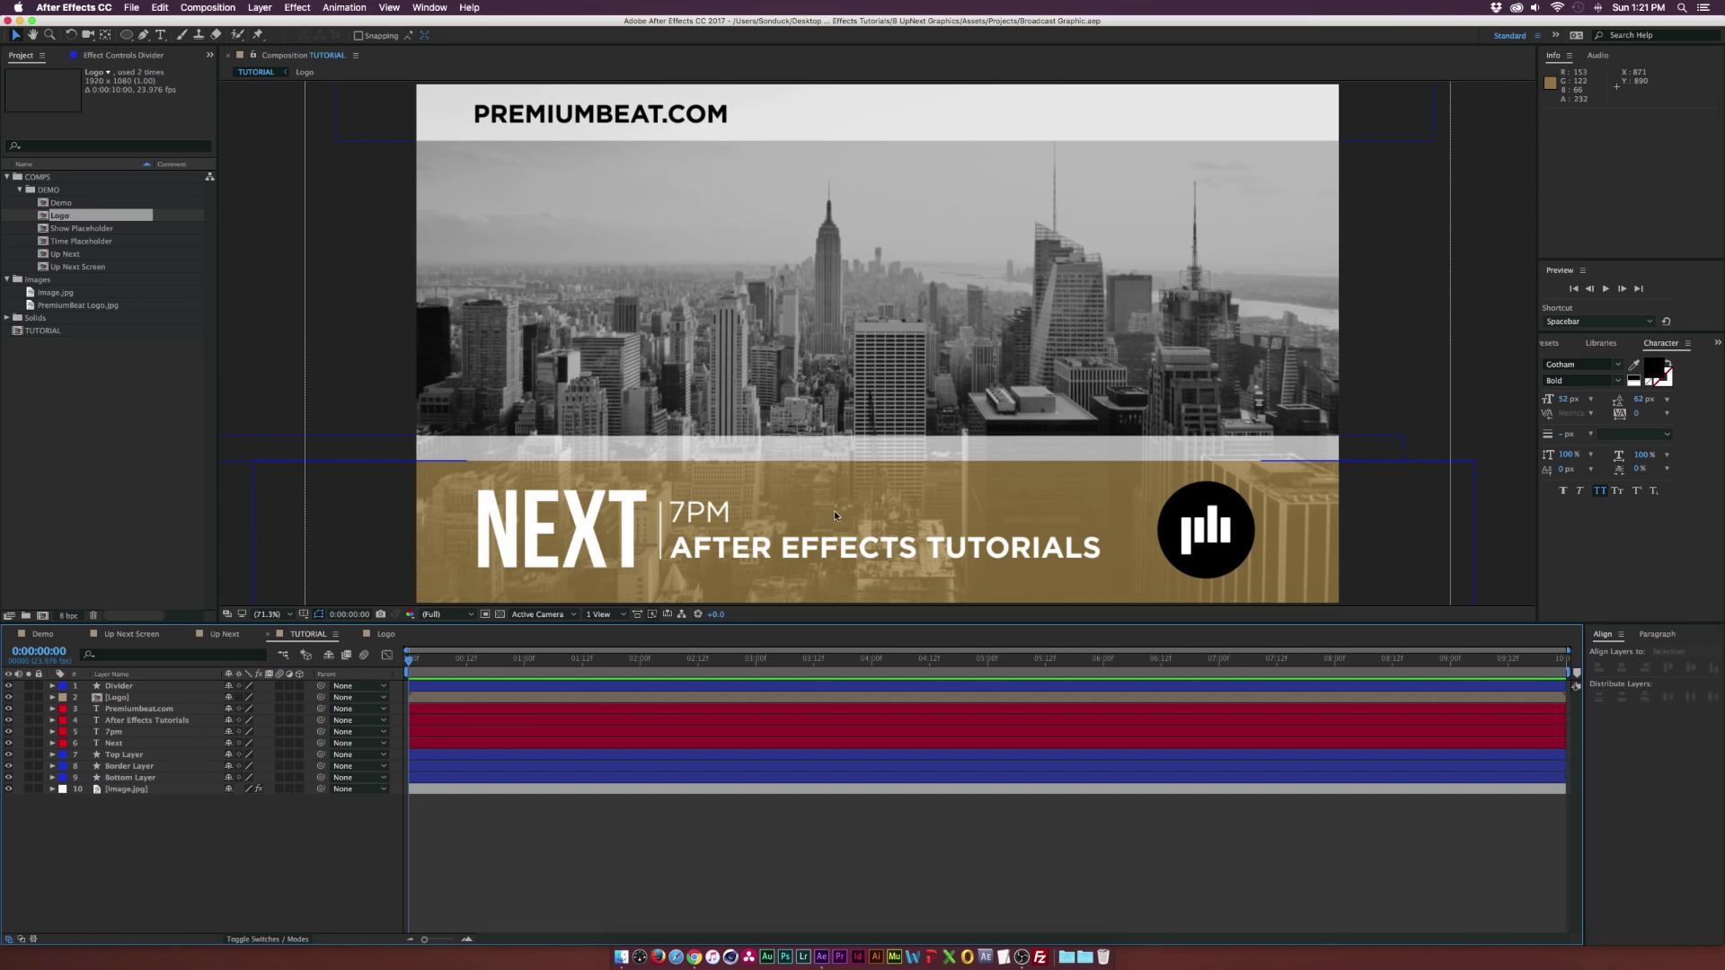
- Draw a narrow full-height rectangle at the left end of the gold band and set its stroke to none
{"action": "left_click_drag", "start_coordinate": [127, 35], "coordinate": [162, 44]}
{"action": "key", "text": "comma"}
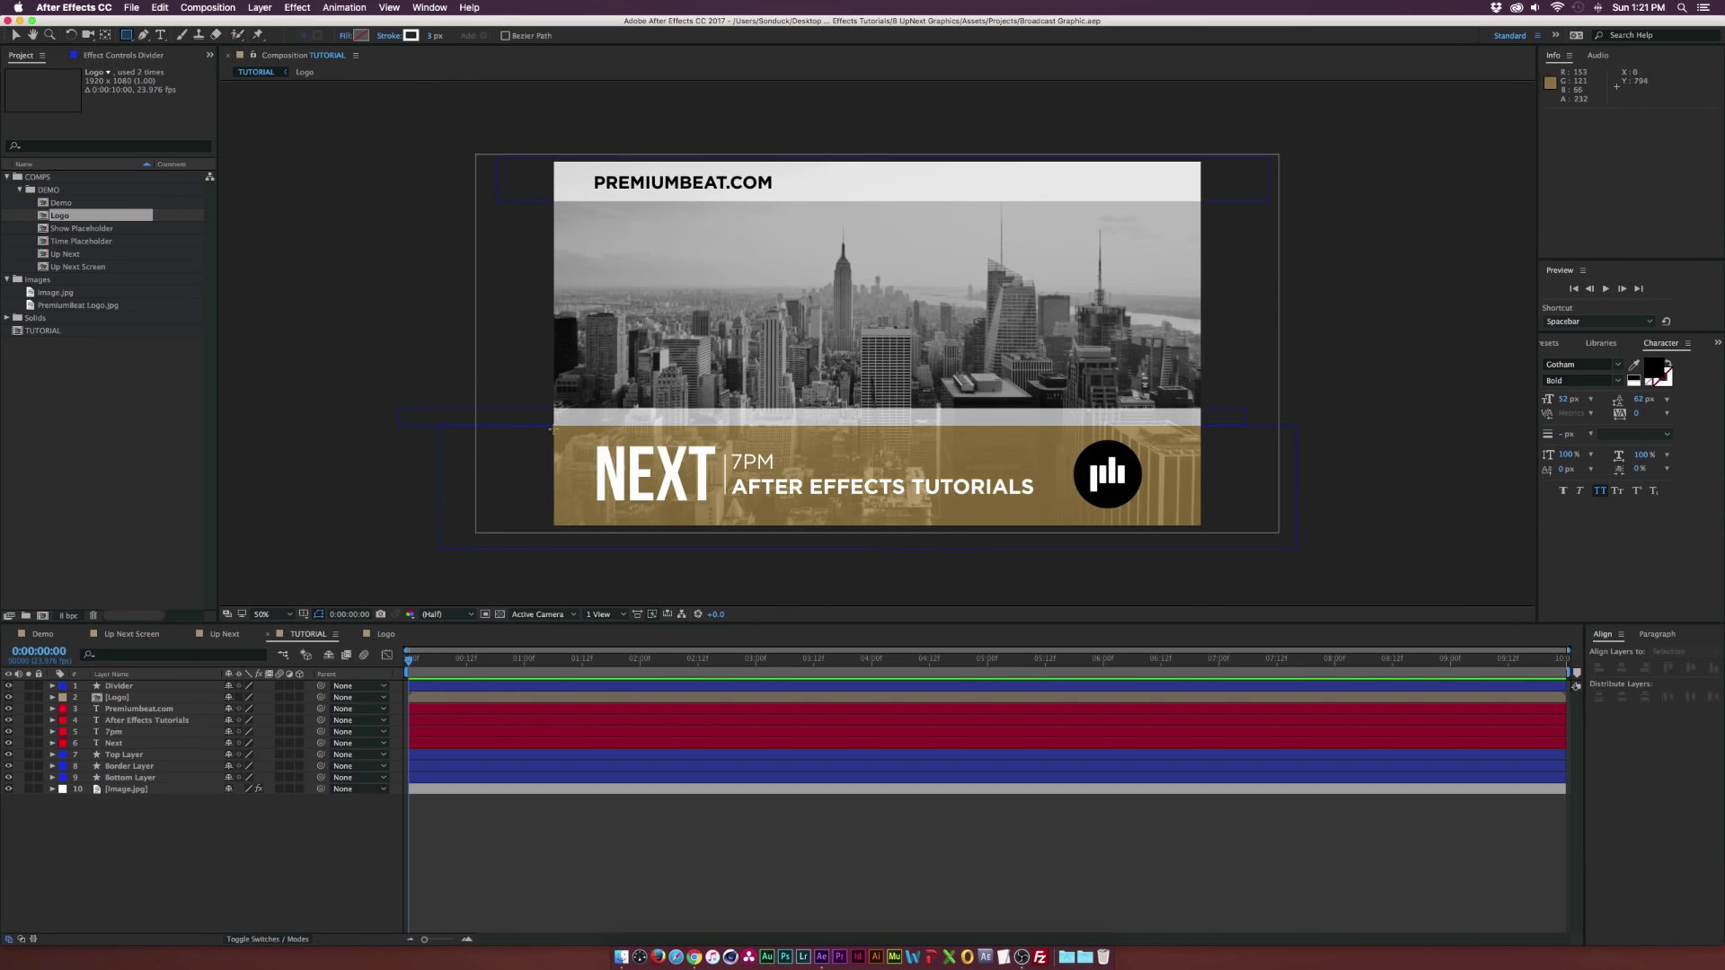
{"action": "left_click_drag", "start_coordinate": [552, 426], "coordinate": [580, 530]}
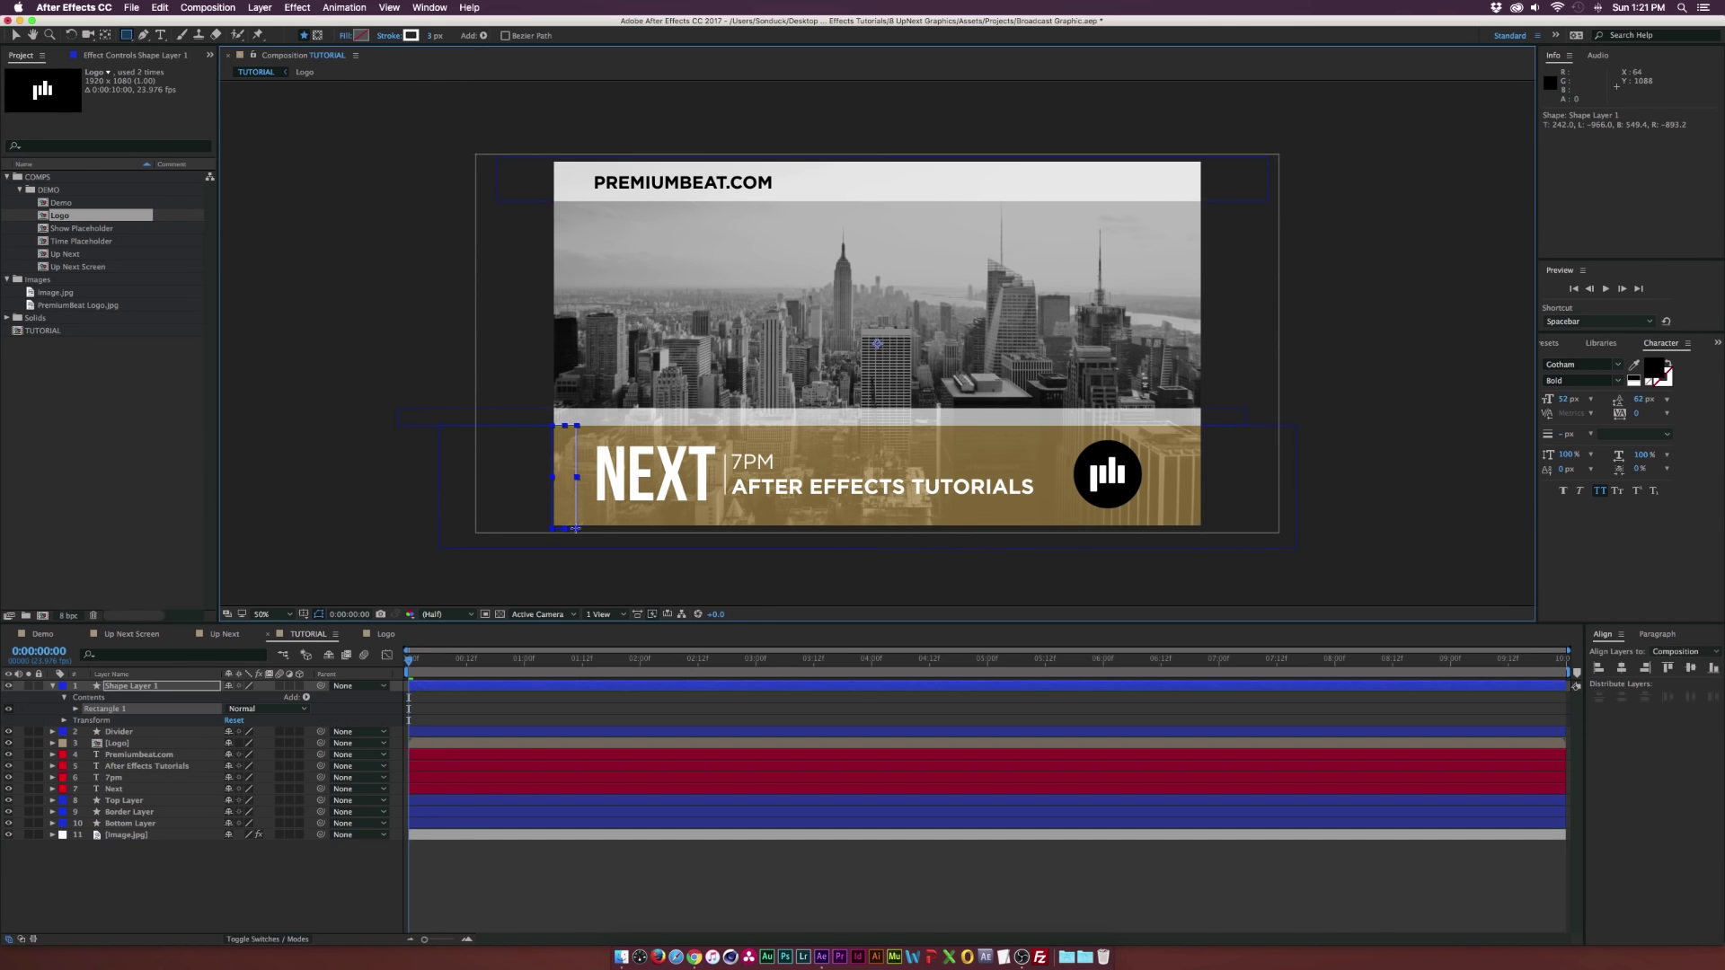
{"action": "left_click", "coordinate": [388, 35]}
{"action": "left_click", "coordinate": [795, 449]}
{"action": "key", "text": "Return"}
- Give the narrow rectangle a solid white fill (ffffff)
{"action": "left_click", "coordinate": [347, 35]}
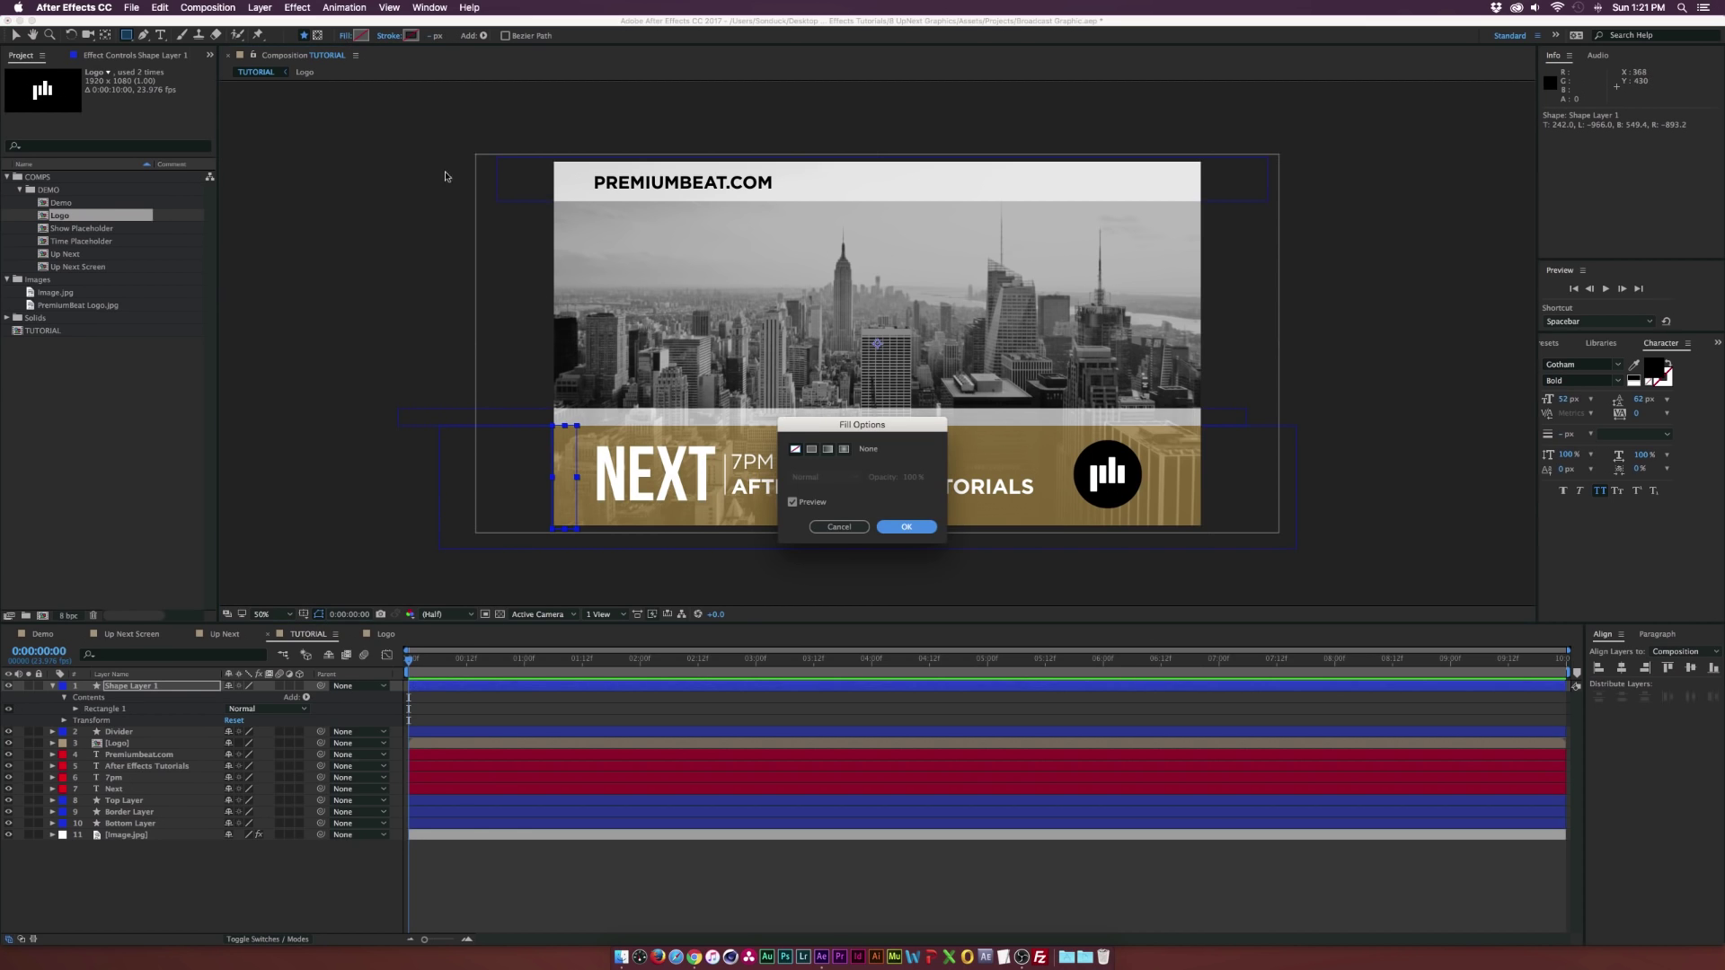
{"action": "left_click", "coordinate": [907, 527]}
{"action": "left_click", "coordinate": [360, 35]}
{"action": "type", "text": "ffffff"}
{"action": "key", "text": "Tab"}
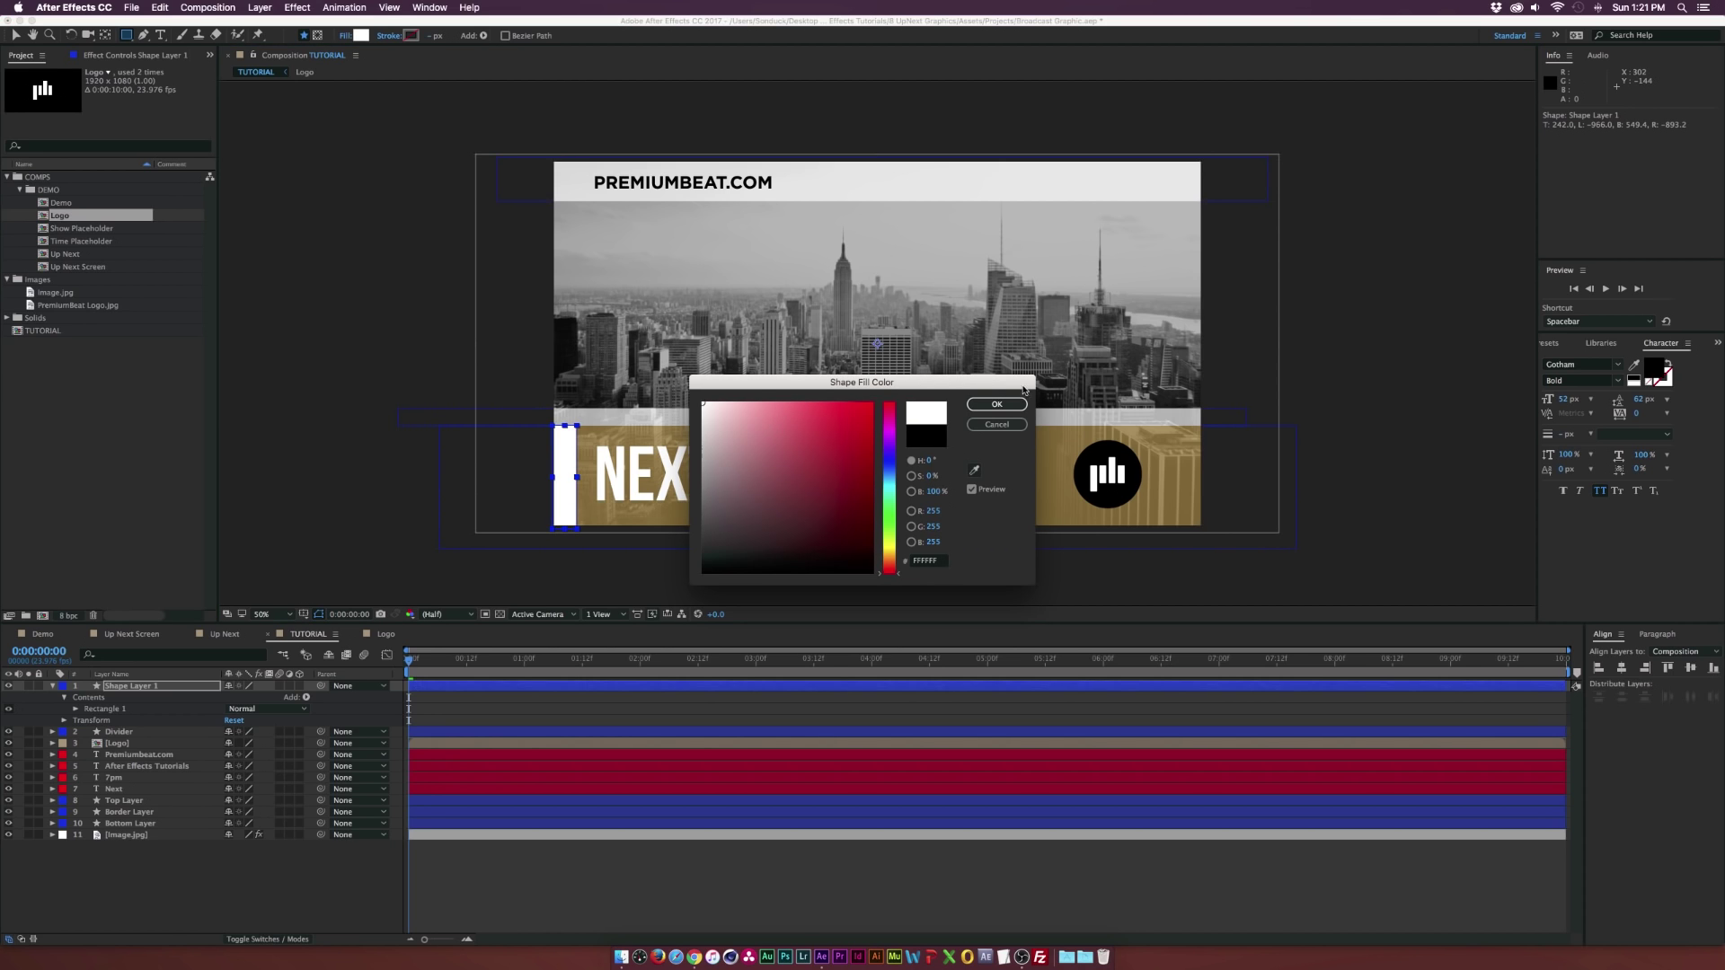
{"action": "left_click", "coordinate": [984, 405]}
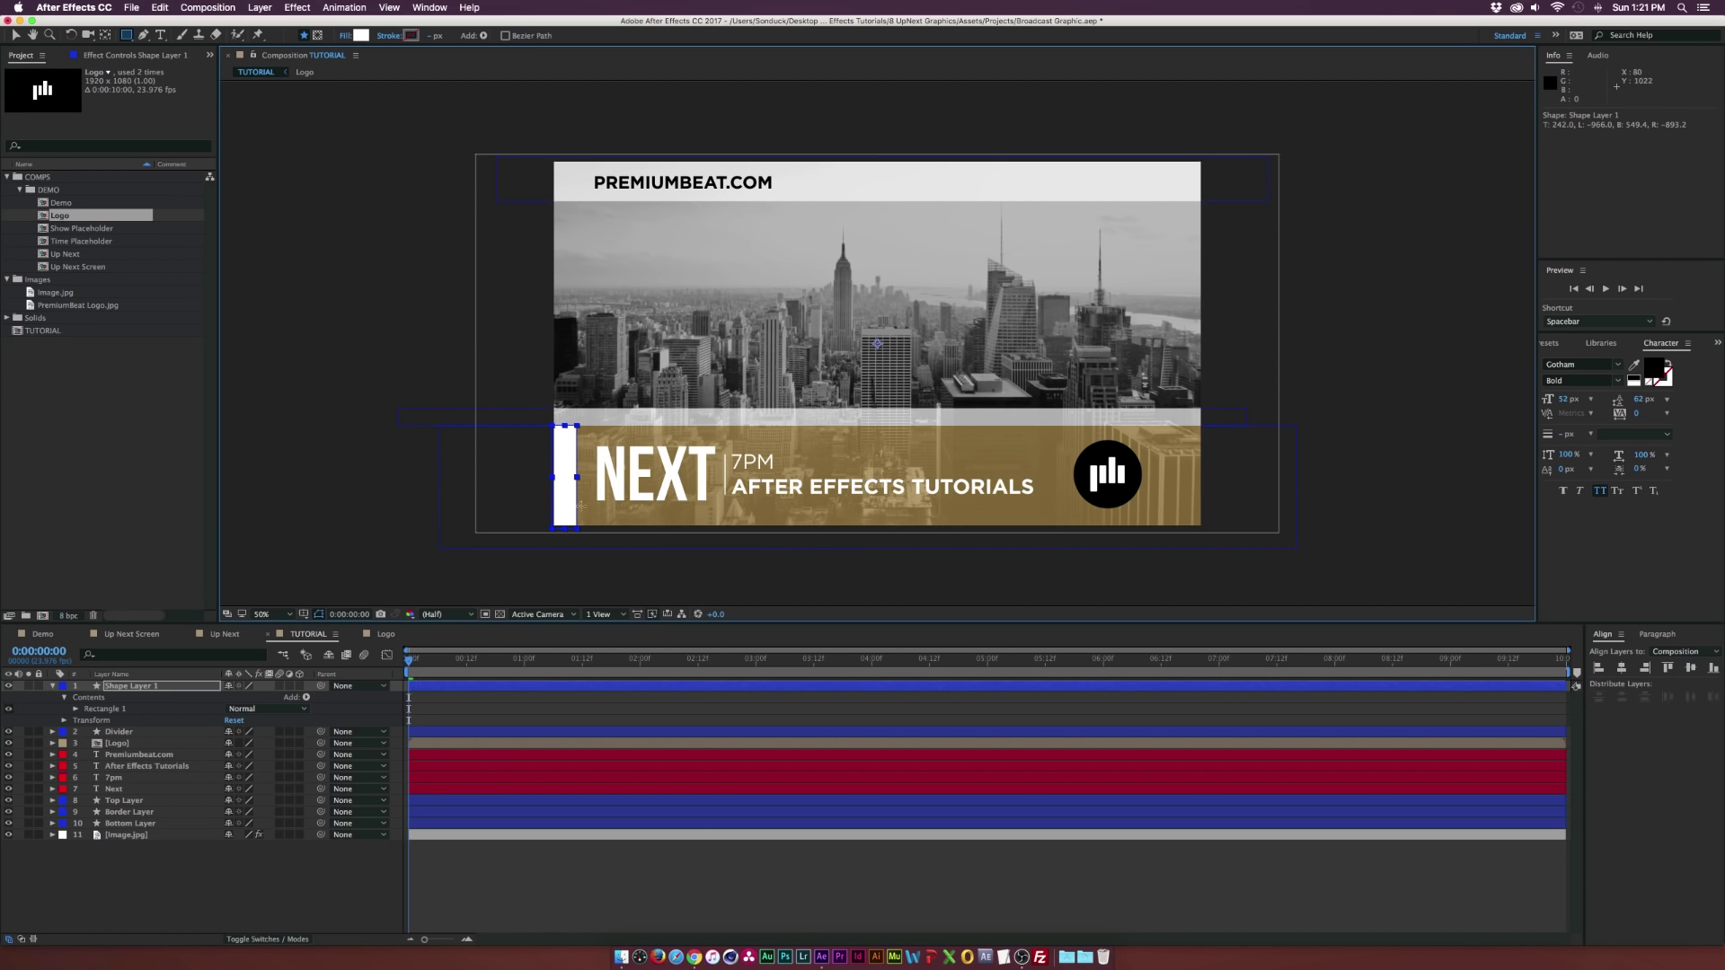
- Set the white rectangle's opacity to 30%
{"action": "key", "text": "t"}
{"action": "left_click", "coordinate": [235, 699]}
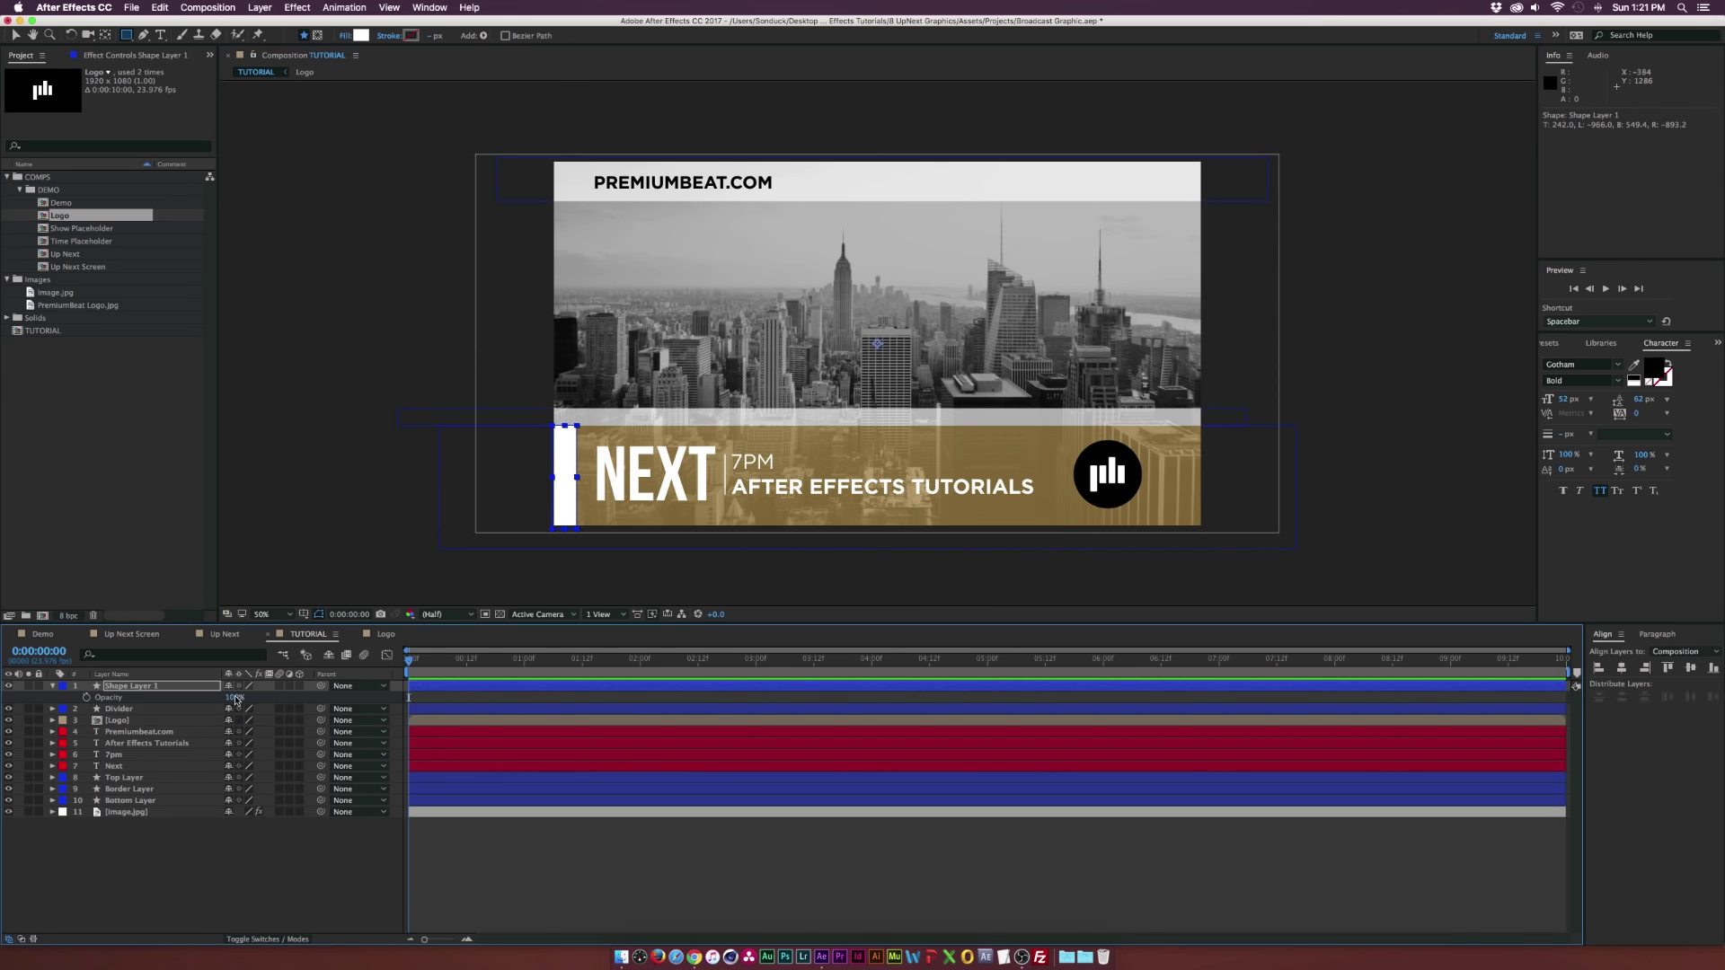
{"action": "type", "text": "30"}
{"action": "left_click", "coordinate": [225, 858]}
- Stretch the rectangle's height slightly so its upper edge lines up with the upper edge of the gold band
{"action": "left_click", "coordinate": [160, 686]}
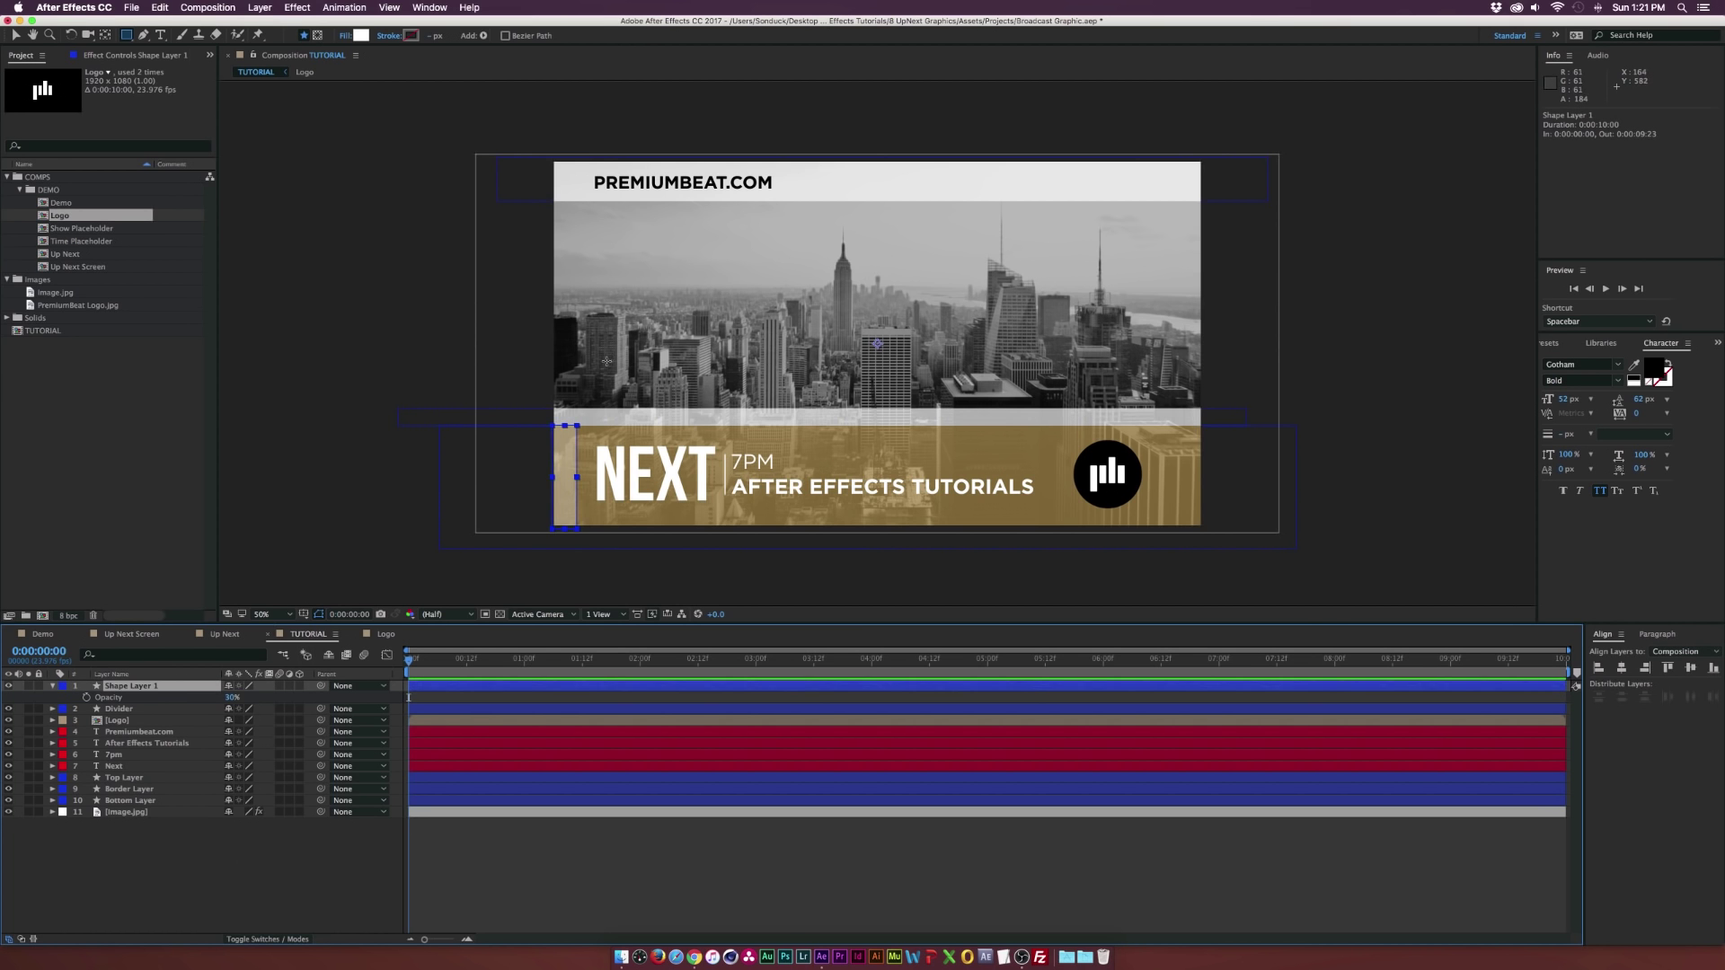
{"action": "scroll", "coordinate": [555, 372], "scroll_direction": "up", "scroll_amount": 6}
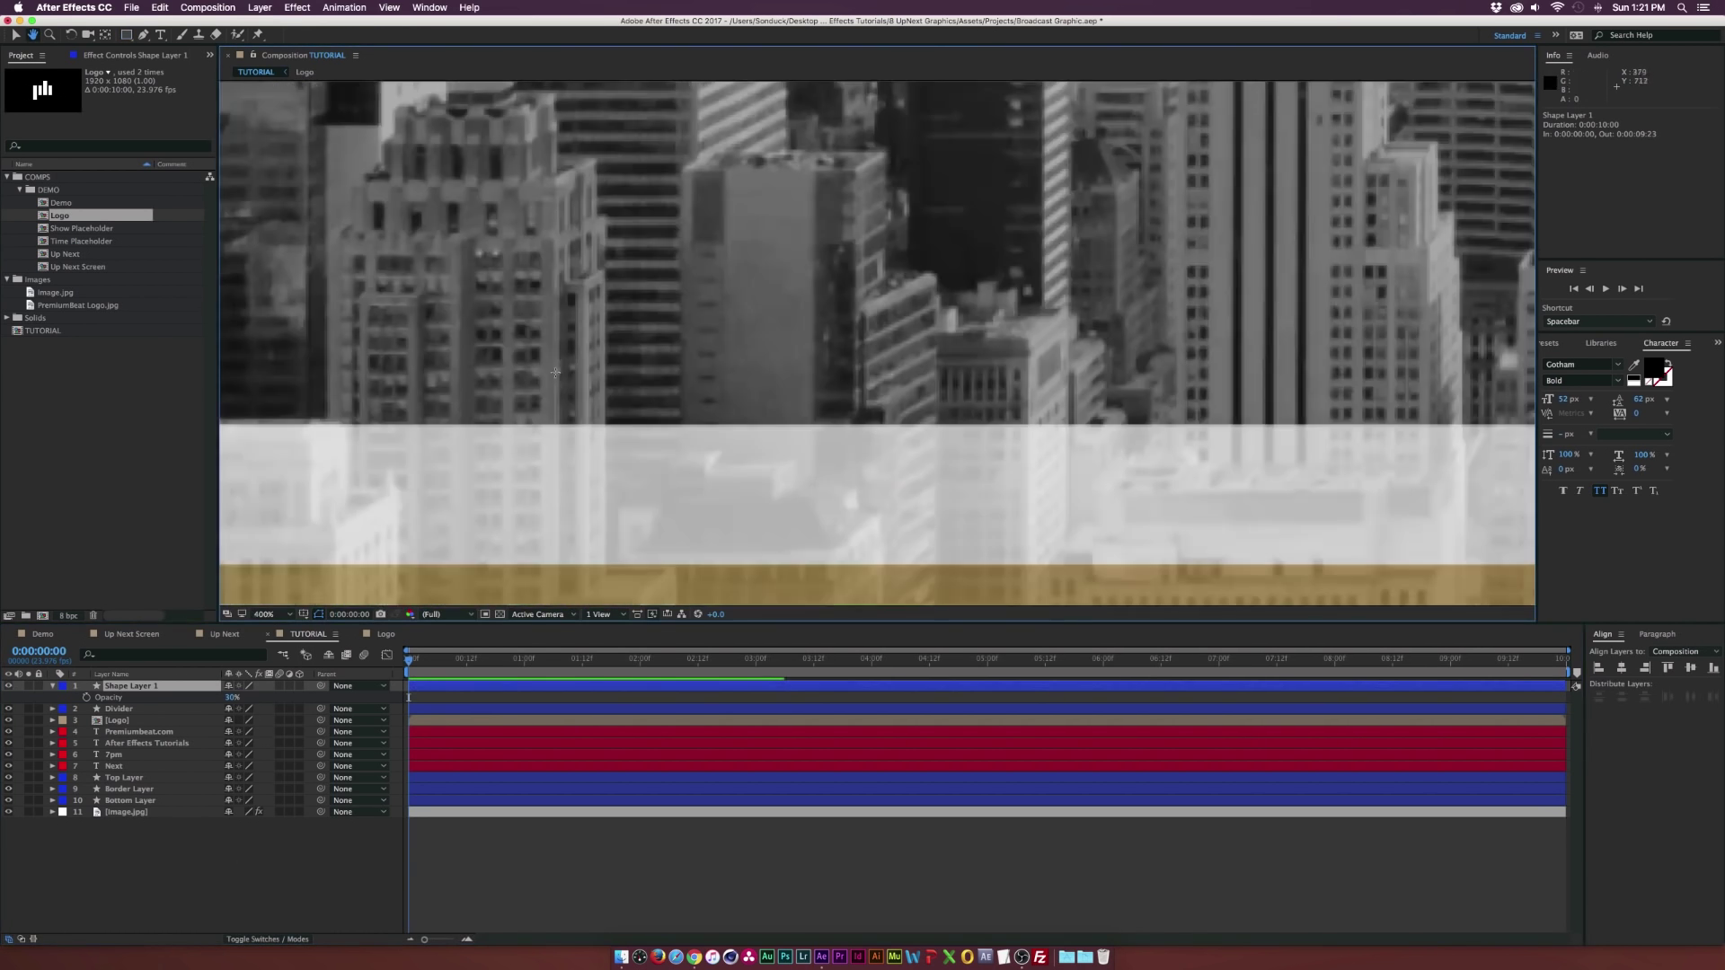
{"action": "left_click_drag", "start_coordinate": [555, 372], "coordinate": [696, 69]}
{"action": "left_click_drag", "start_coordinate": [440, 257], "coordinate": [440, 261]}
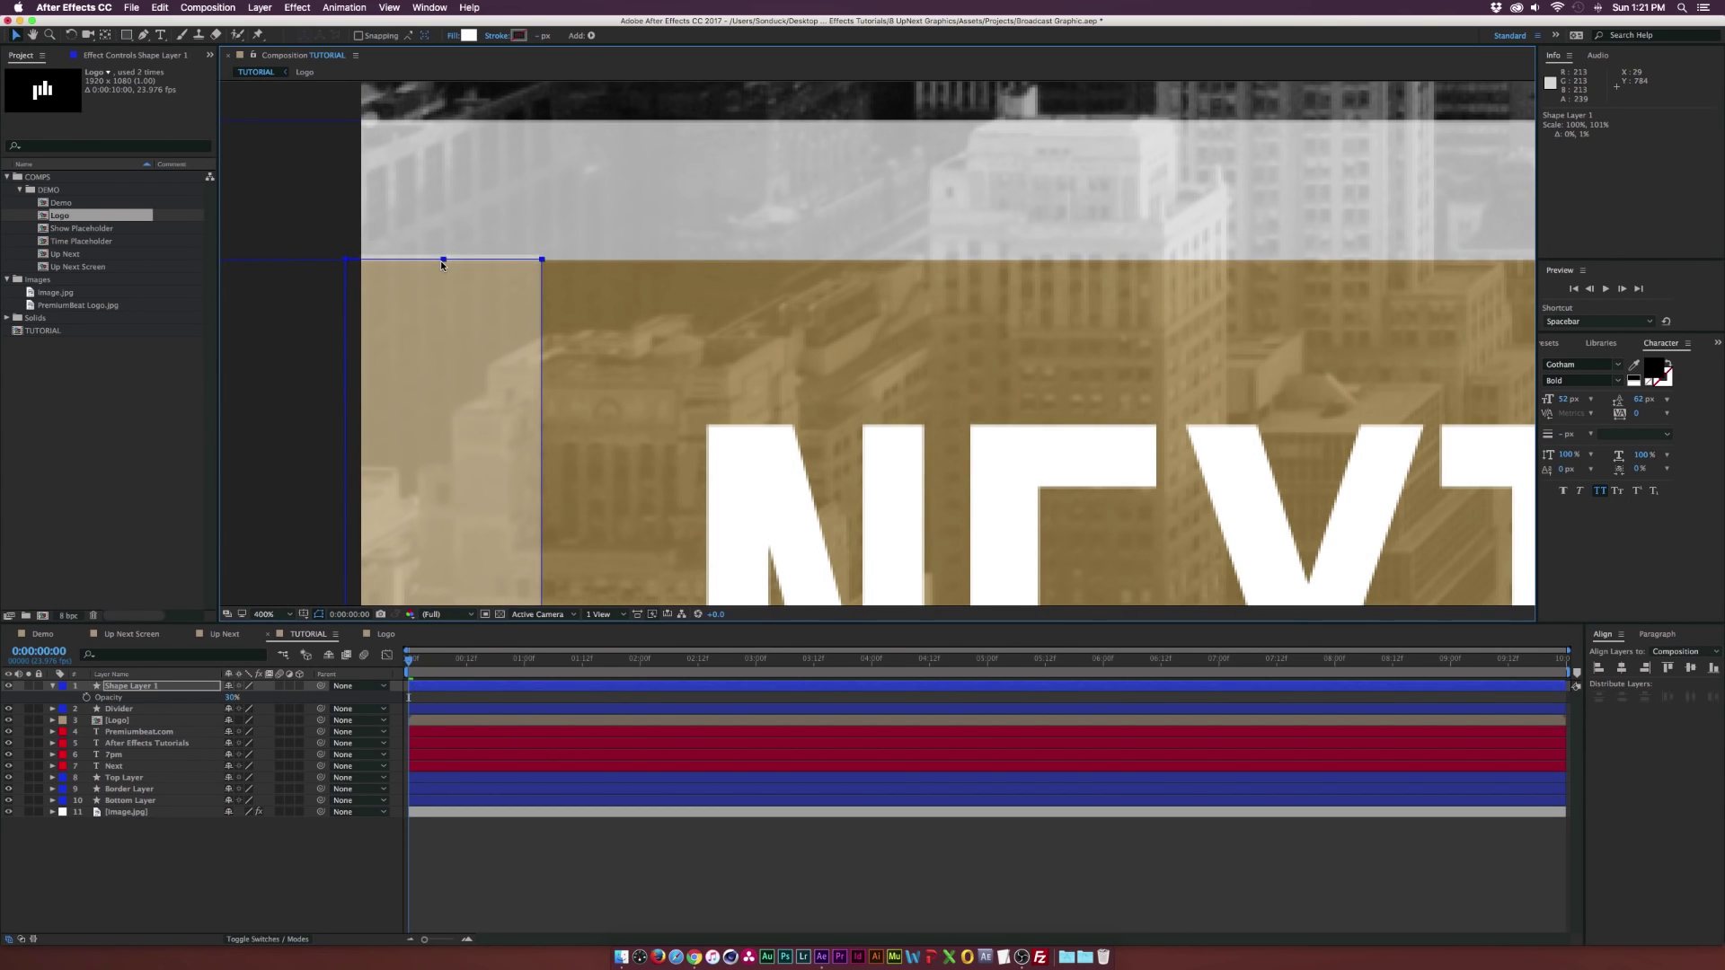
{"action": "key", "text": "comma"}
{"action": "key", "text": "comma"}
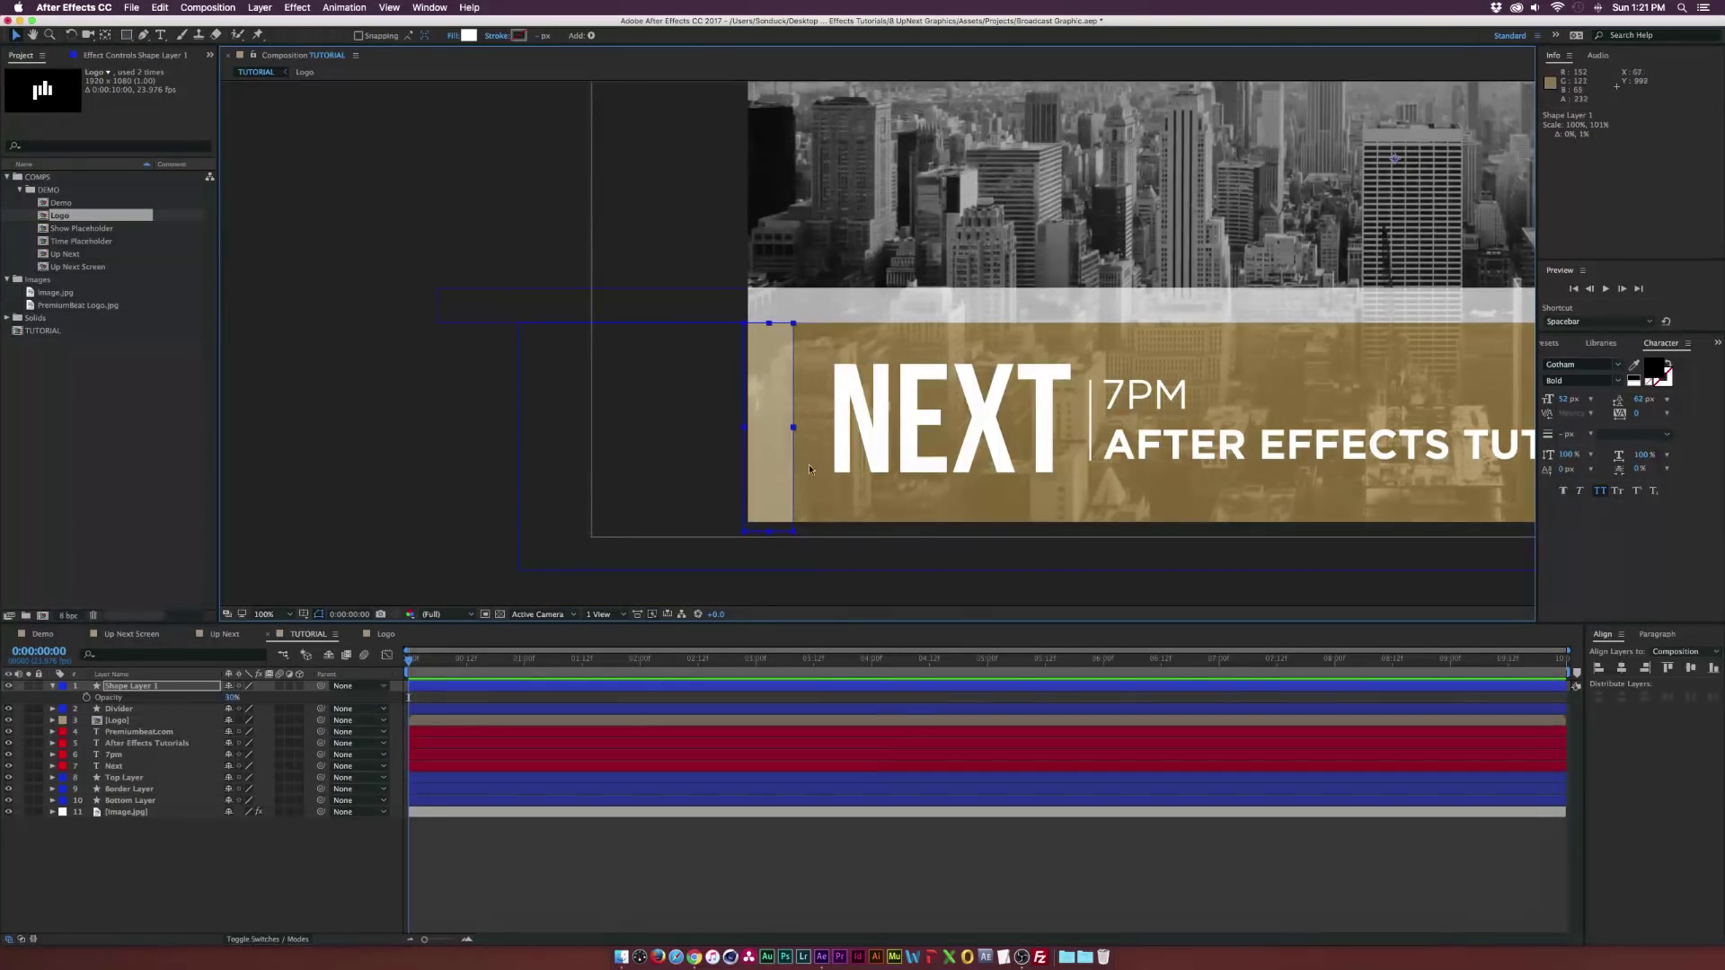
- Rename the white rectangle's layer as "Rectangles"
{"action": "left_click", "coordinate": [286, 871]}
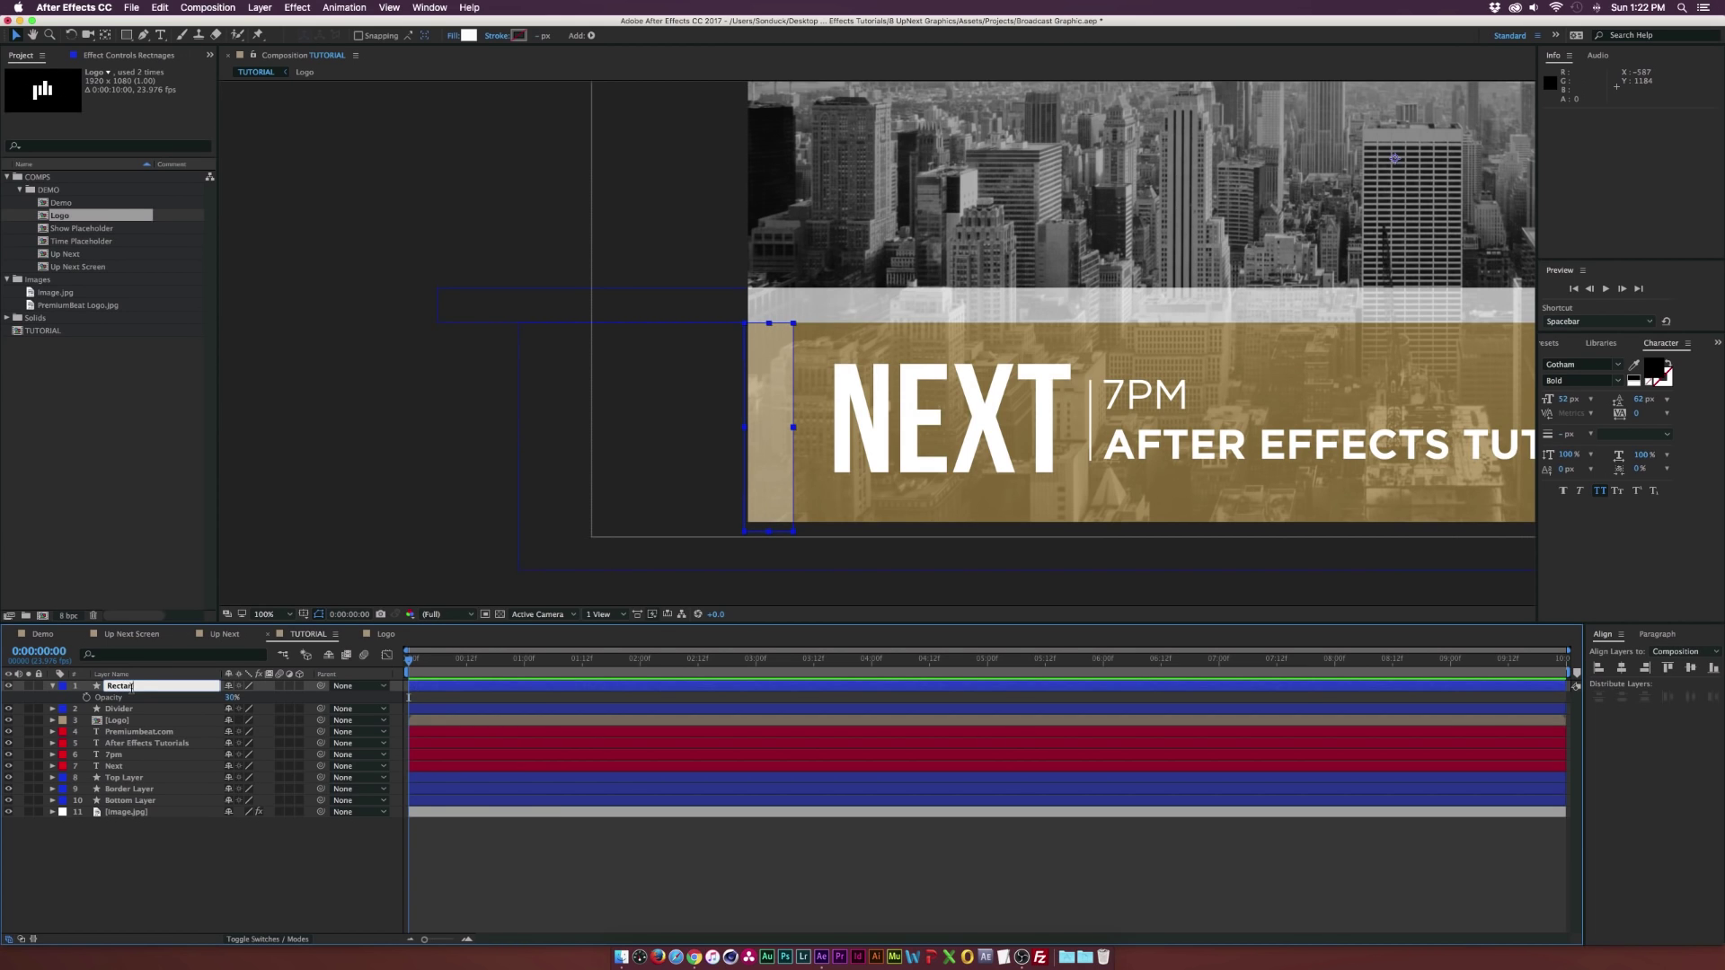
{"action": "left_click", "coordinate": [50, 686]}
{"action": "left_click", "coordinate": [50, 687]}
- Add a Repeater to the contents of the Rectangles layer
{"action": "left_click", "coordinate": [64, 697]}
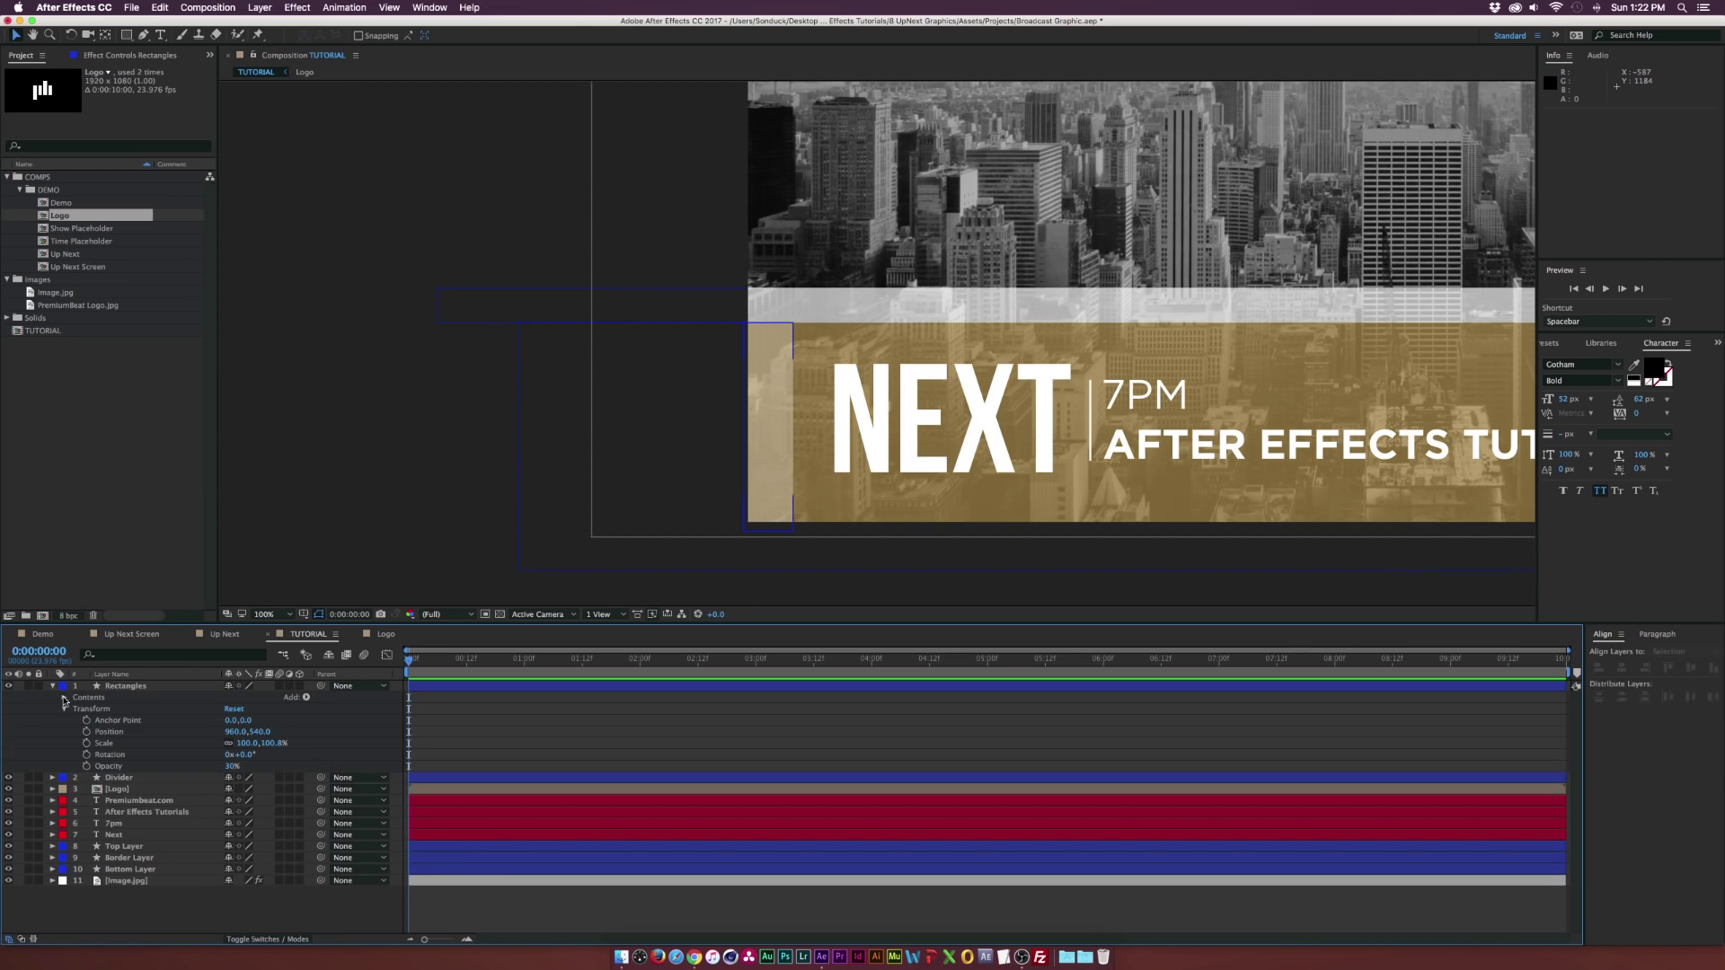
{"action": "left_click", "coordinate": [86, 698]}
{"action": "left_click", "coordinate": [306, 697]}
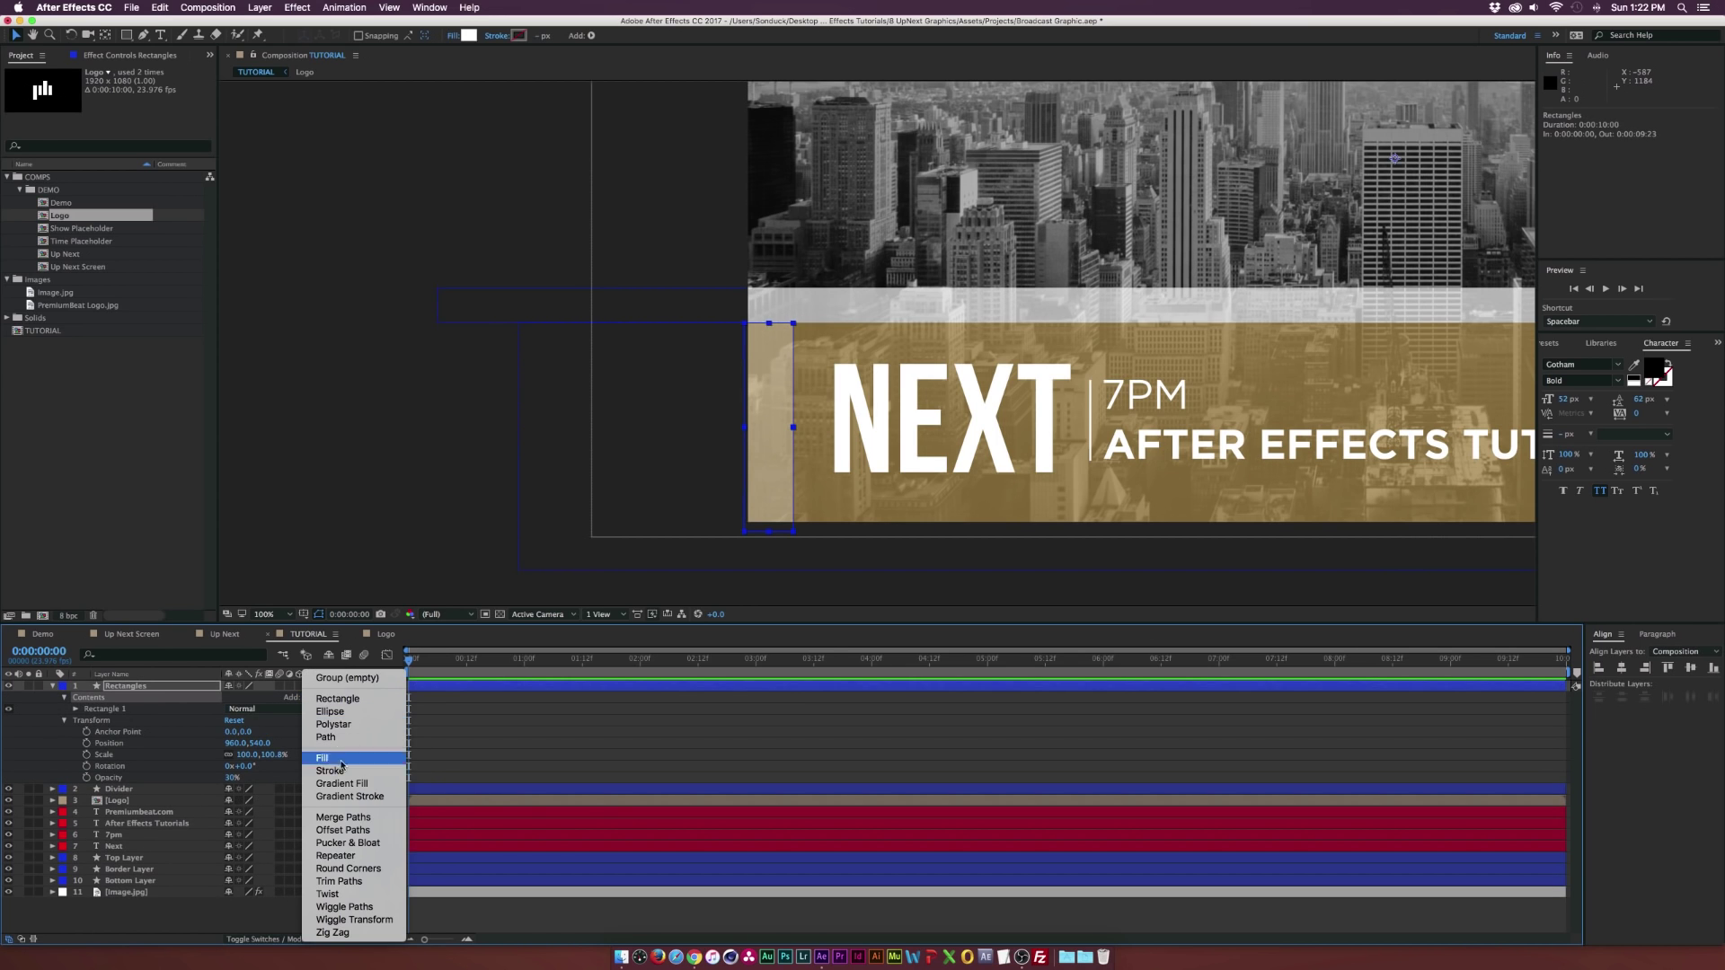
{"action": "left_click", "coordinate": [335, 856]}
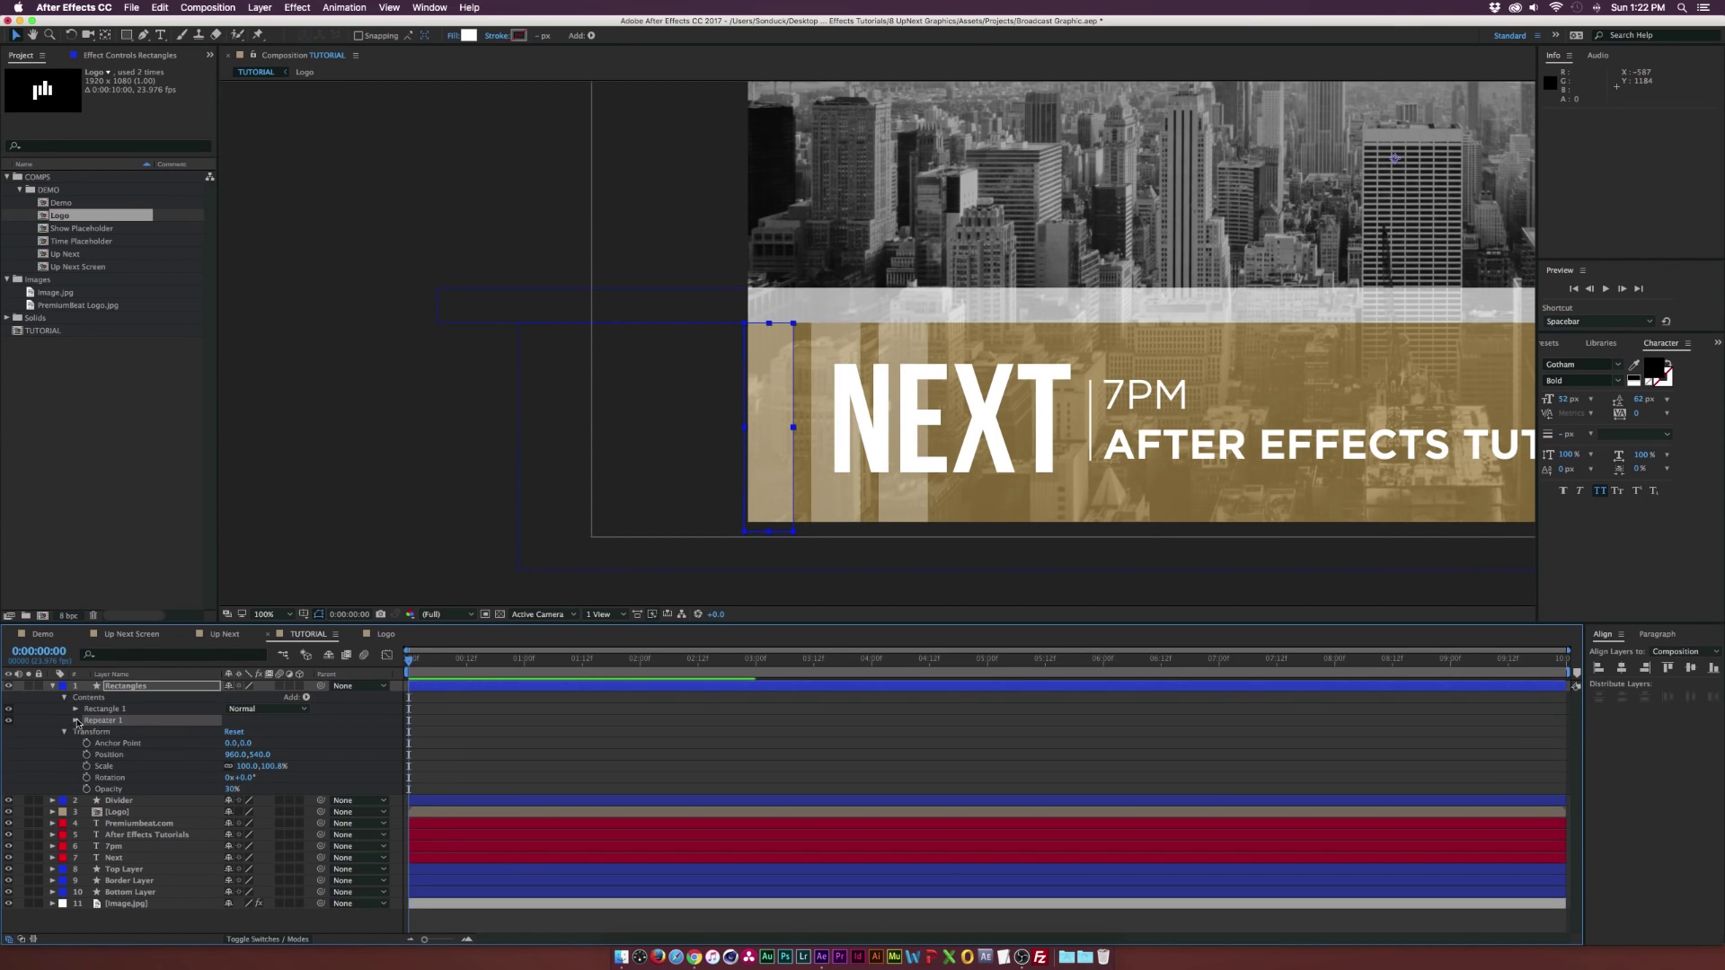
- Increase the Repeater's number of copies to 45 so the rectangles run across the gold band
{"action": "left_click", "coordinate": [76, 721]}
{"action": "left_click_drag", "start_coordinate": [231, 732], "coordinate": [286, 618]}
{"action": "left_click", "coordinate": [288, 616]}
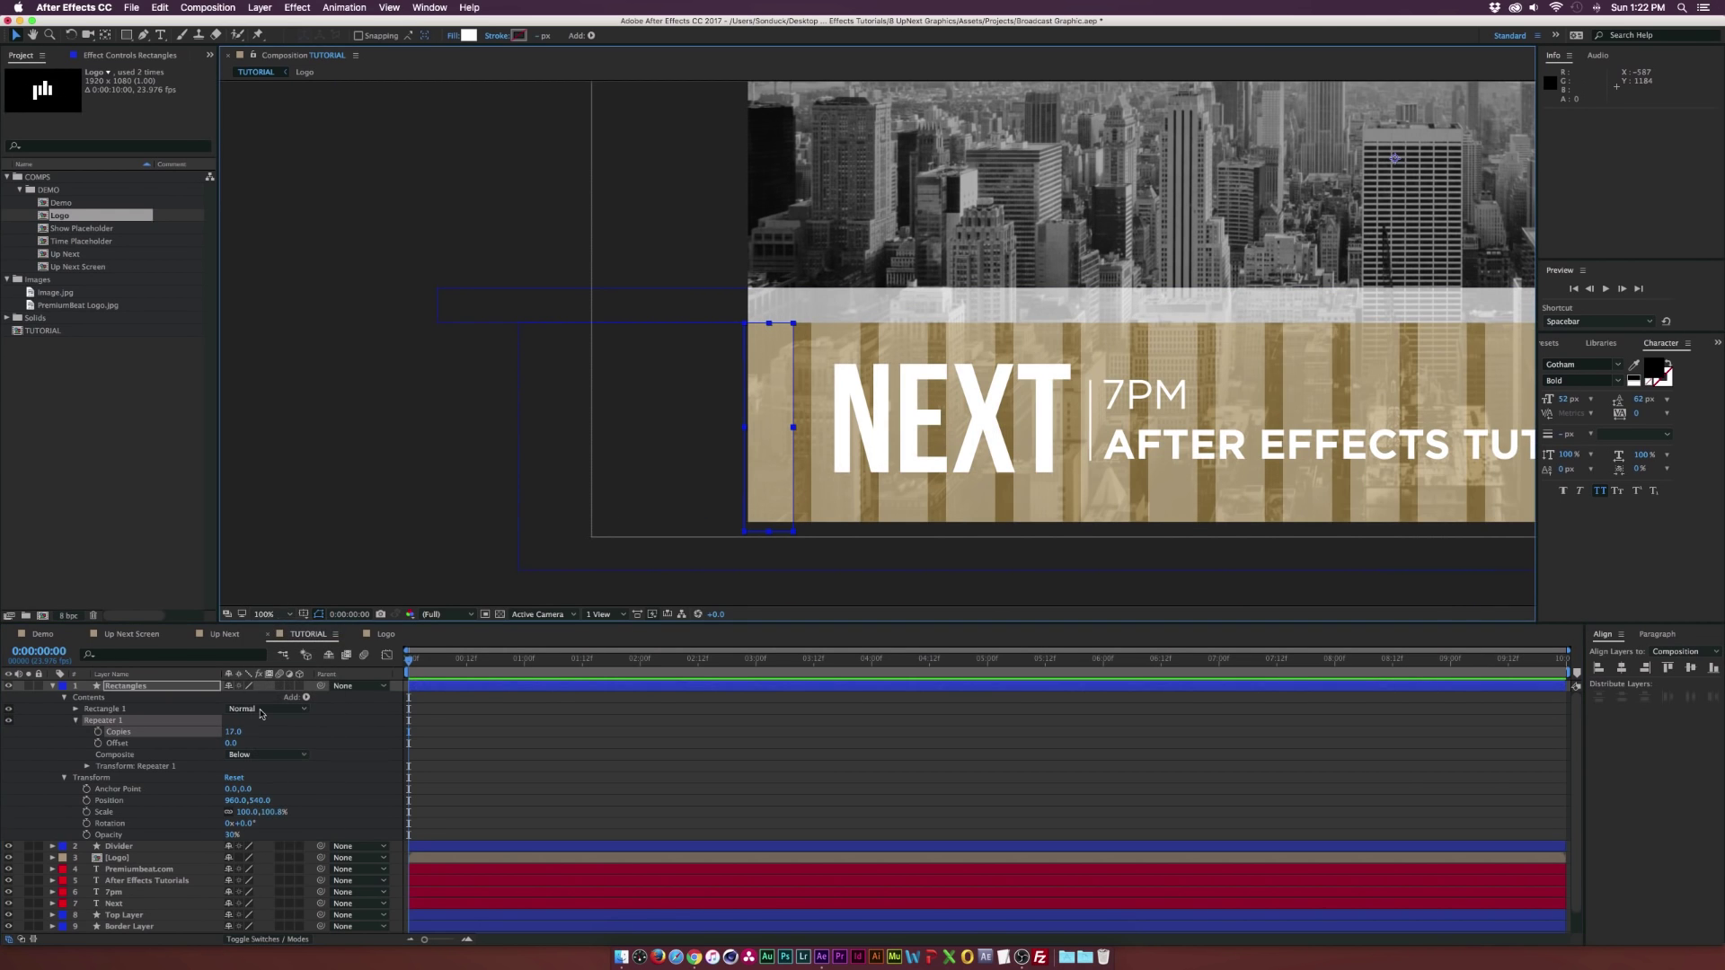
{"action": "left_click", "coordinate": [287, 636]}
{"action": "left_click_drag", "start_coordinate": [232, 733], "coordinate": [283, 746]}
{"action": "left_click", "coordinate": [281, 745]}
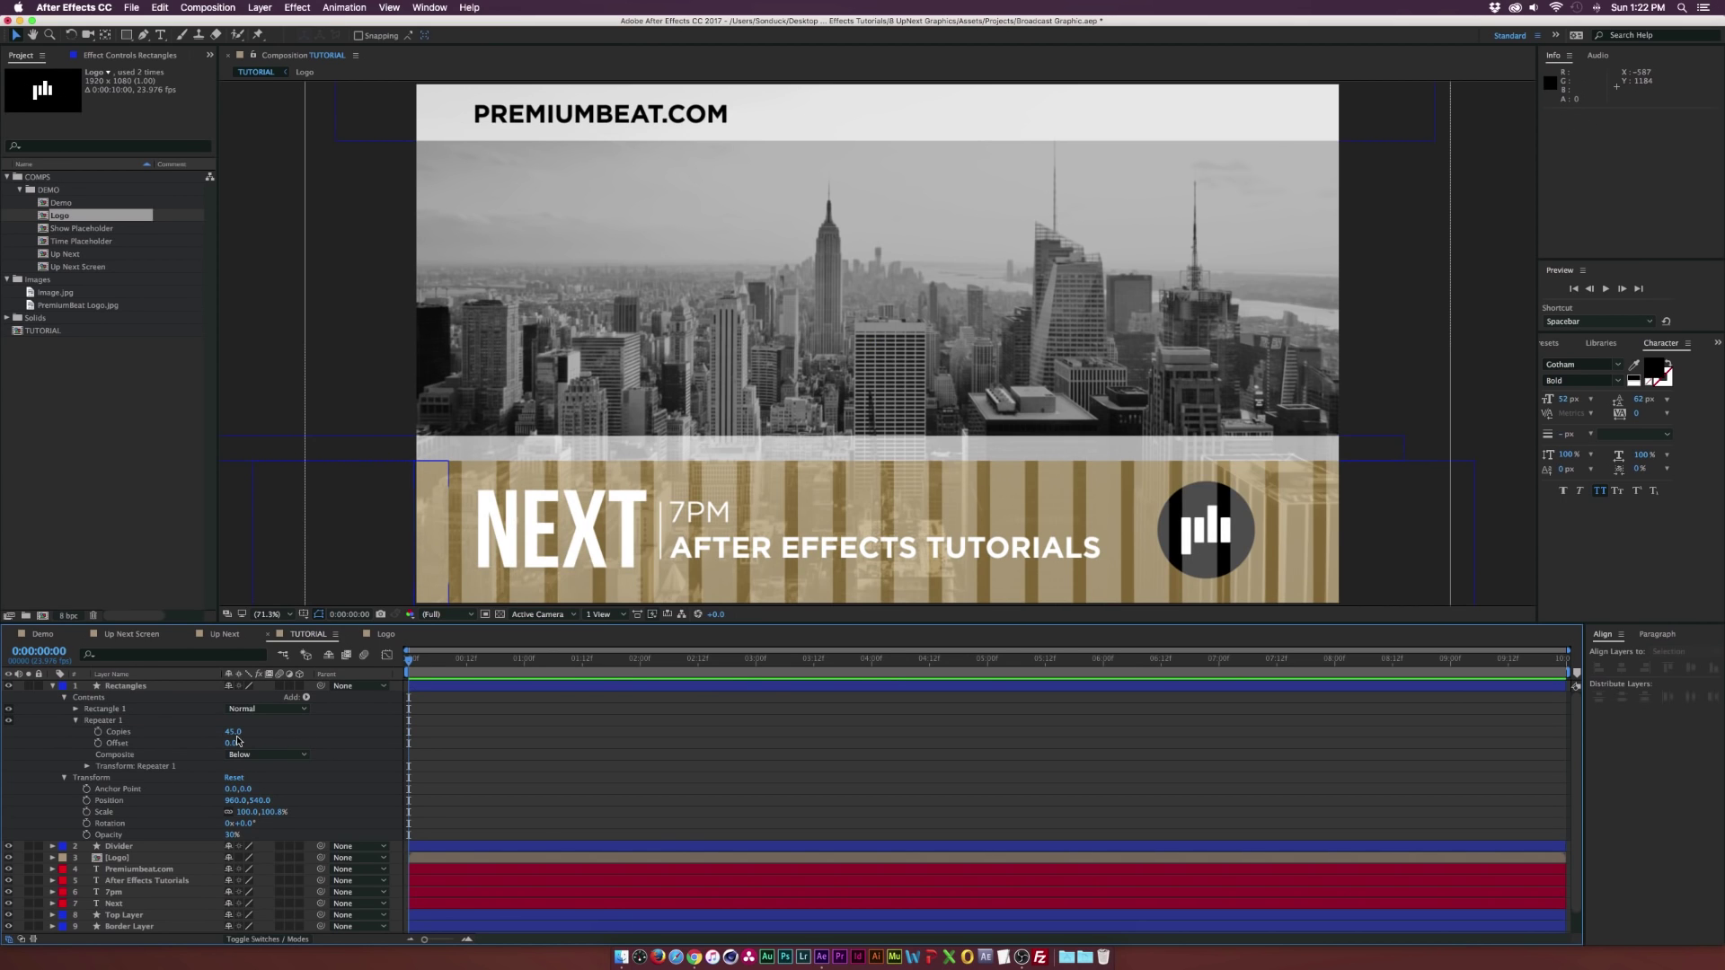
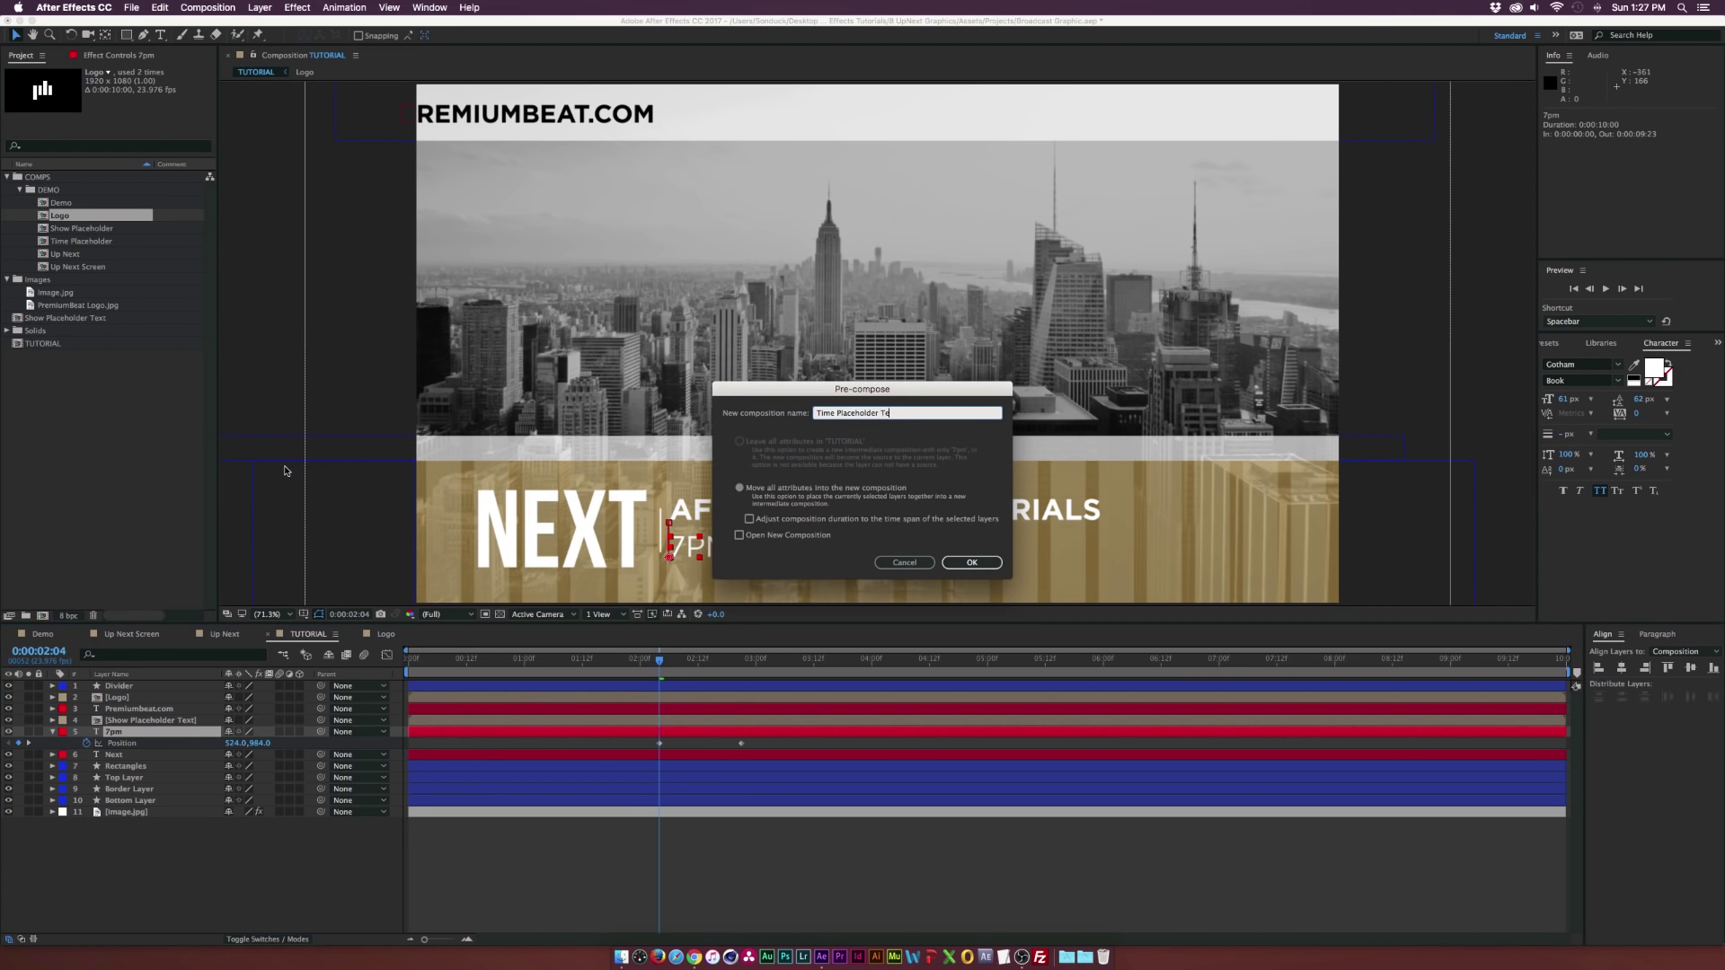
- Pre-compose the 7pm layer as "Time Placeholder Text" with all attributes moved into the new composition
{"action": "key", "text": "Return"}
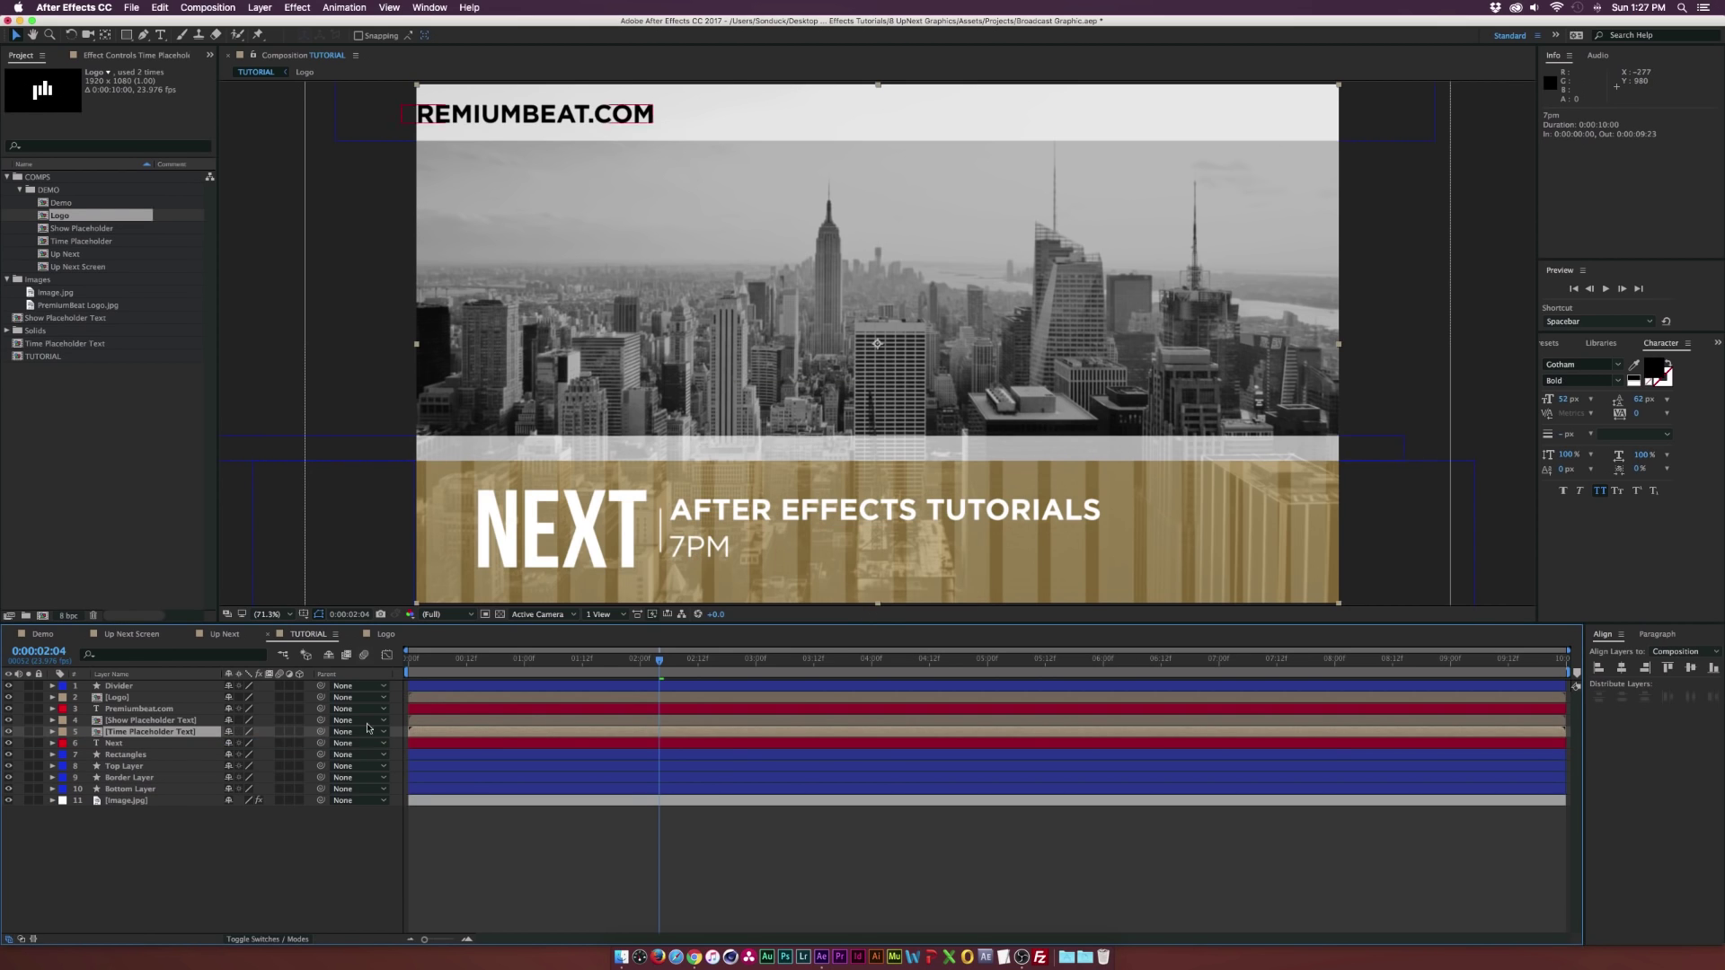
- Draw a rectangular mask around the upper text line on the Show Placeholder Text layer and set its mode to Subtract
{"action": "left_click", "coordinate": [158, 720]}
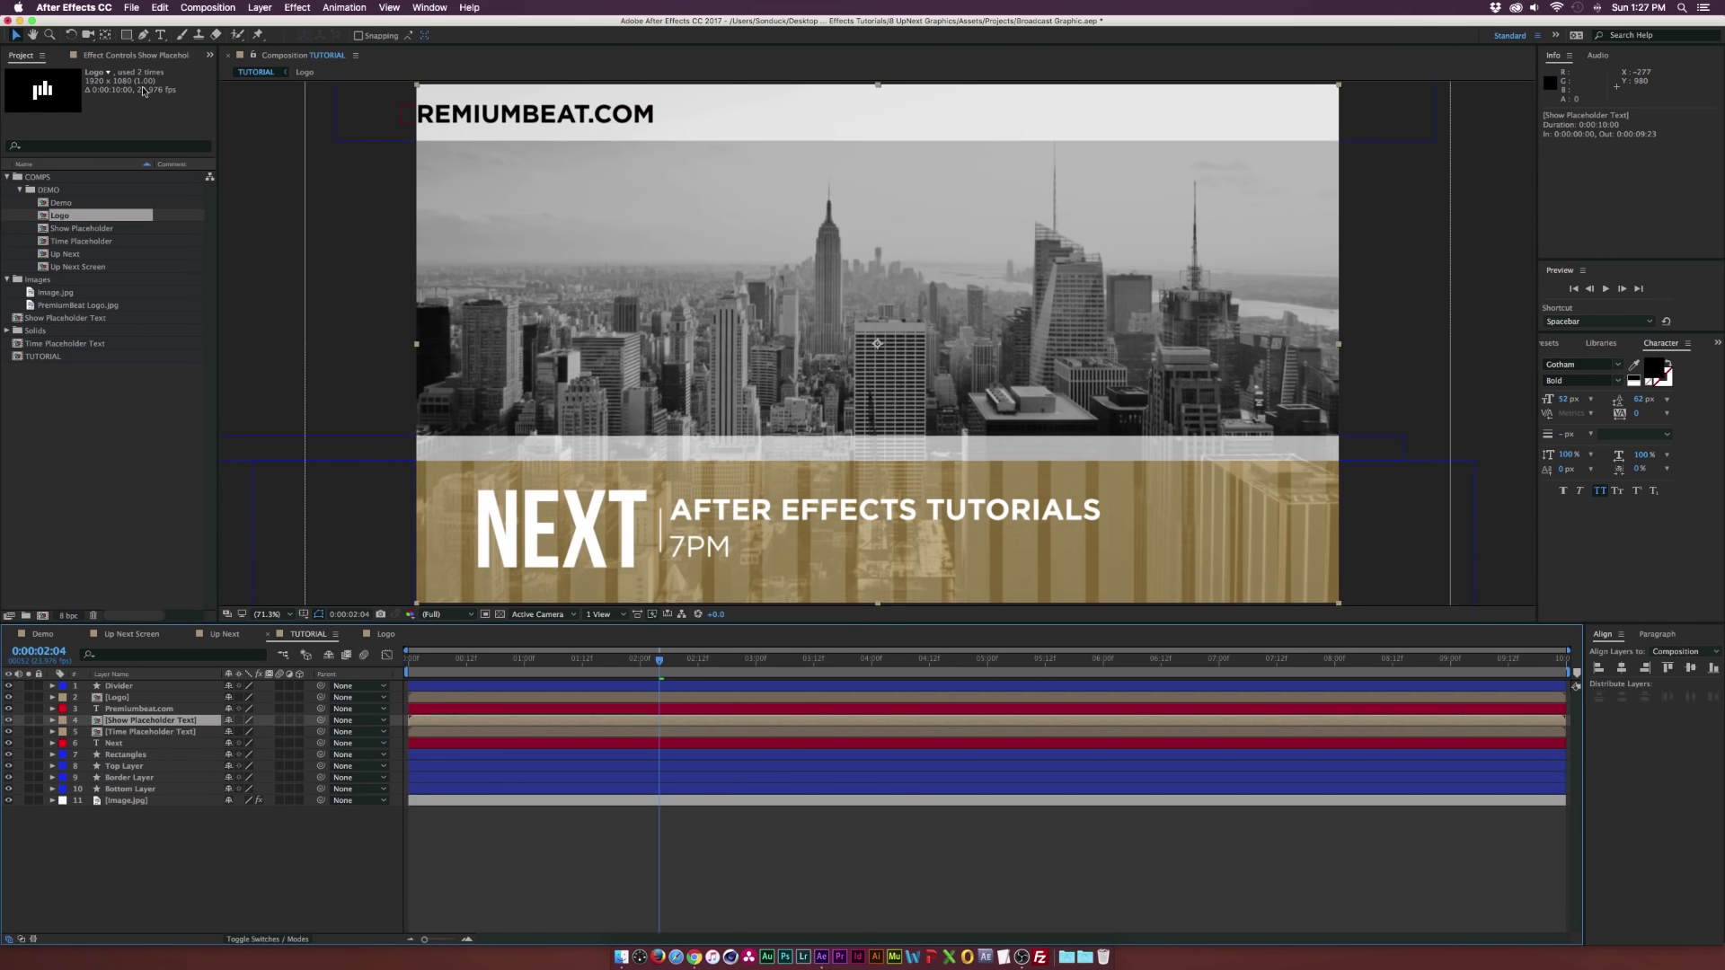
{"action": "left_click", "coordinate": [127, 36]}
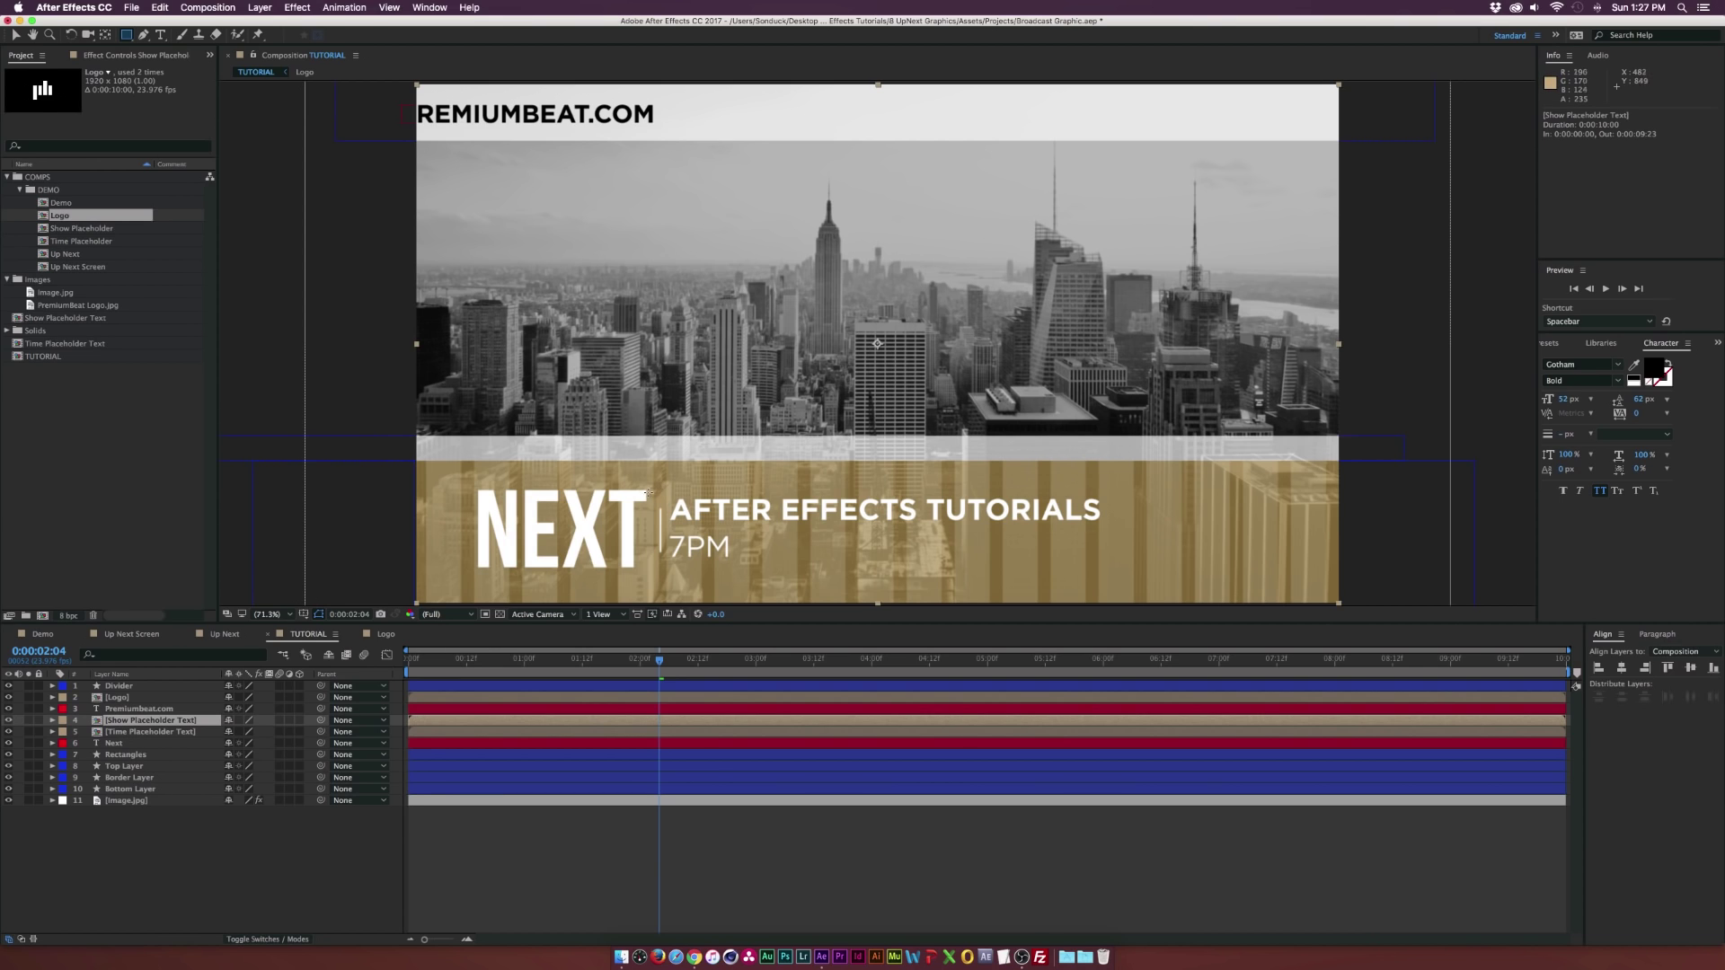
{"action": "left_click_drag", "start_coordinate": [656, 492], "coordinate": [1170, 526]}
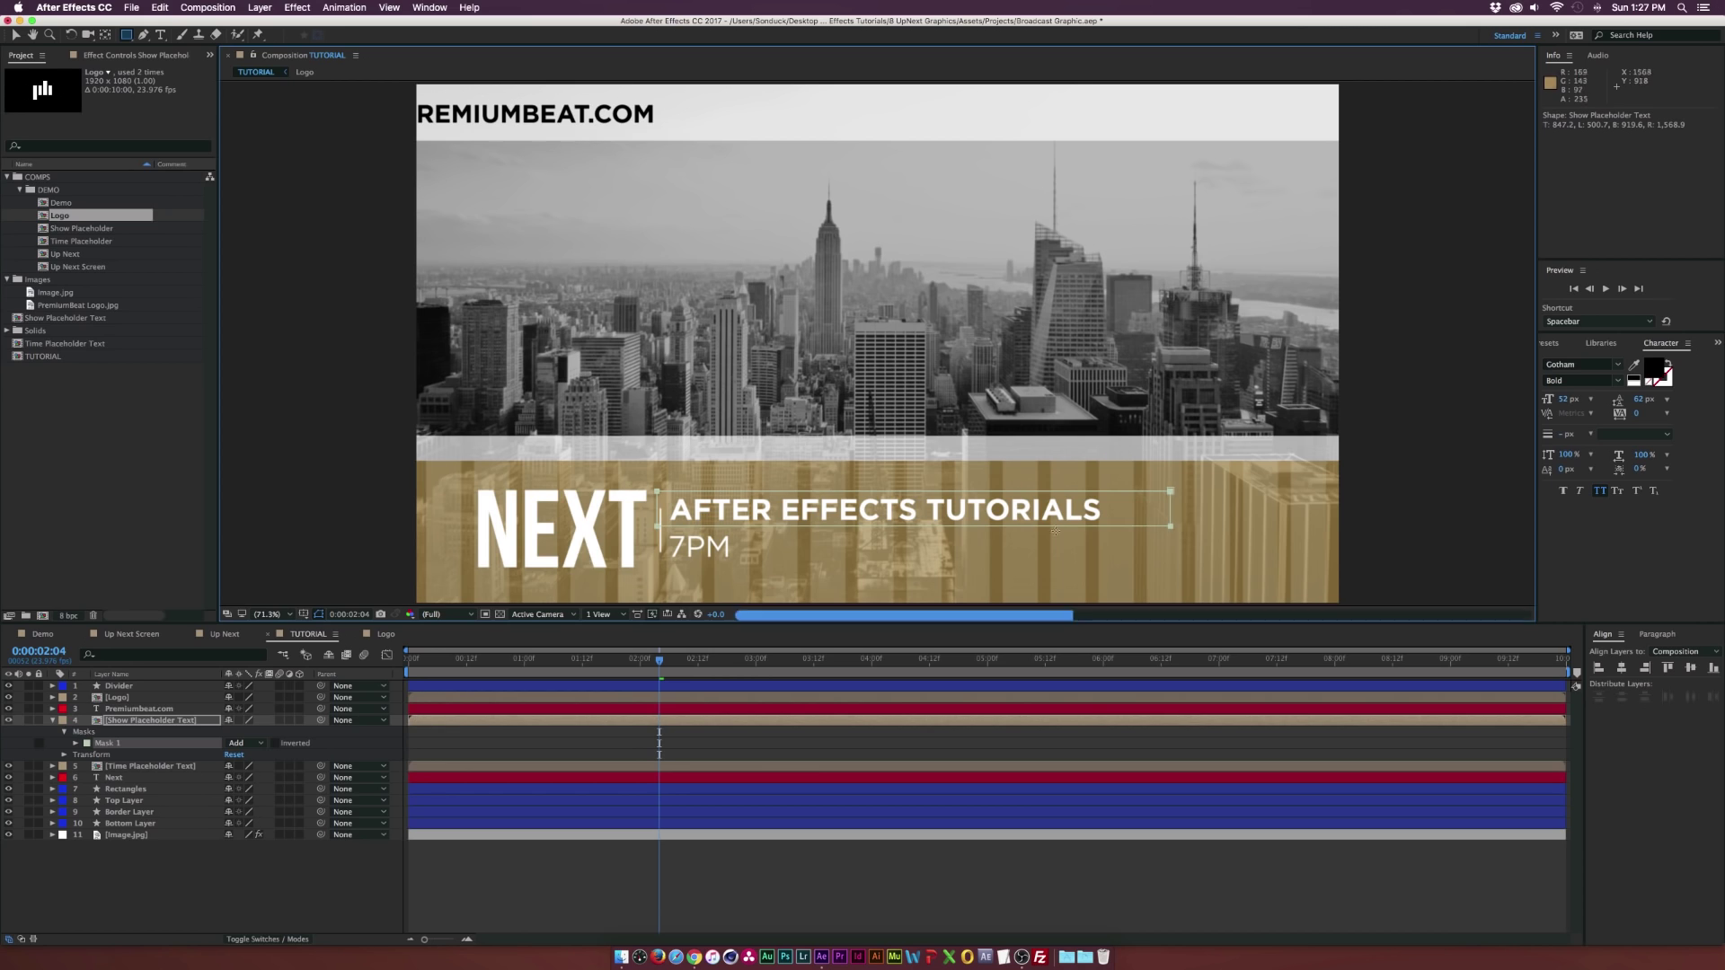
{"action": "left_click", "coordinate": [241, 743]}
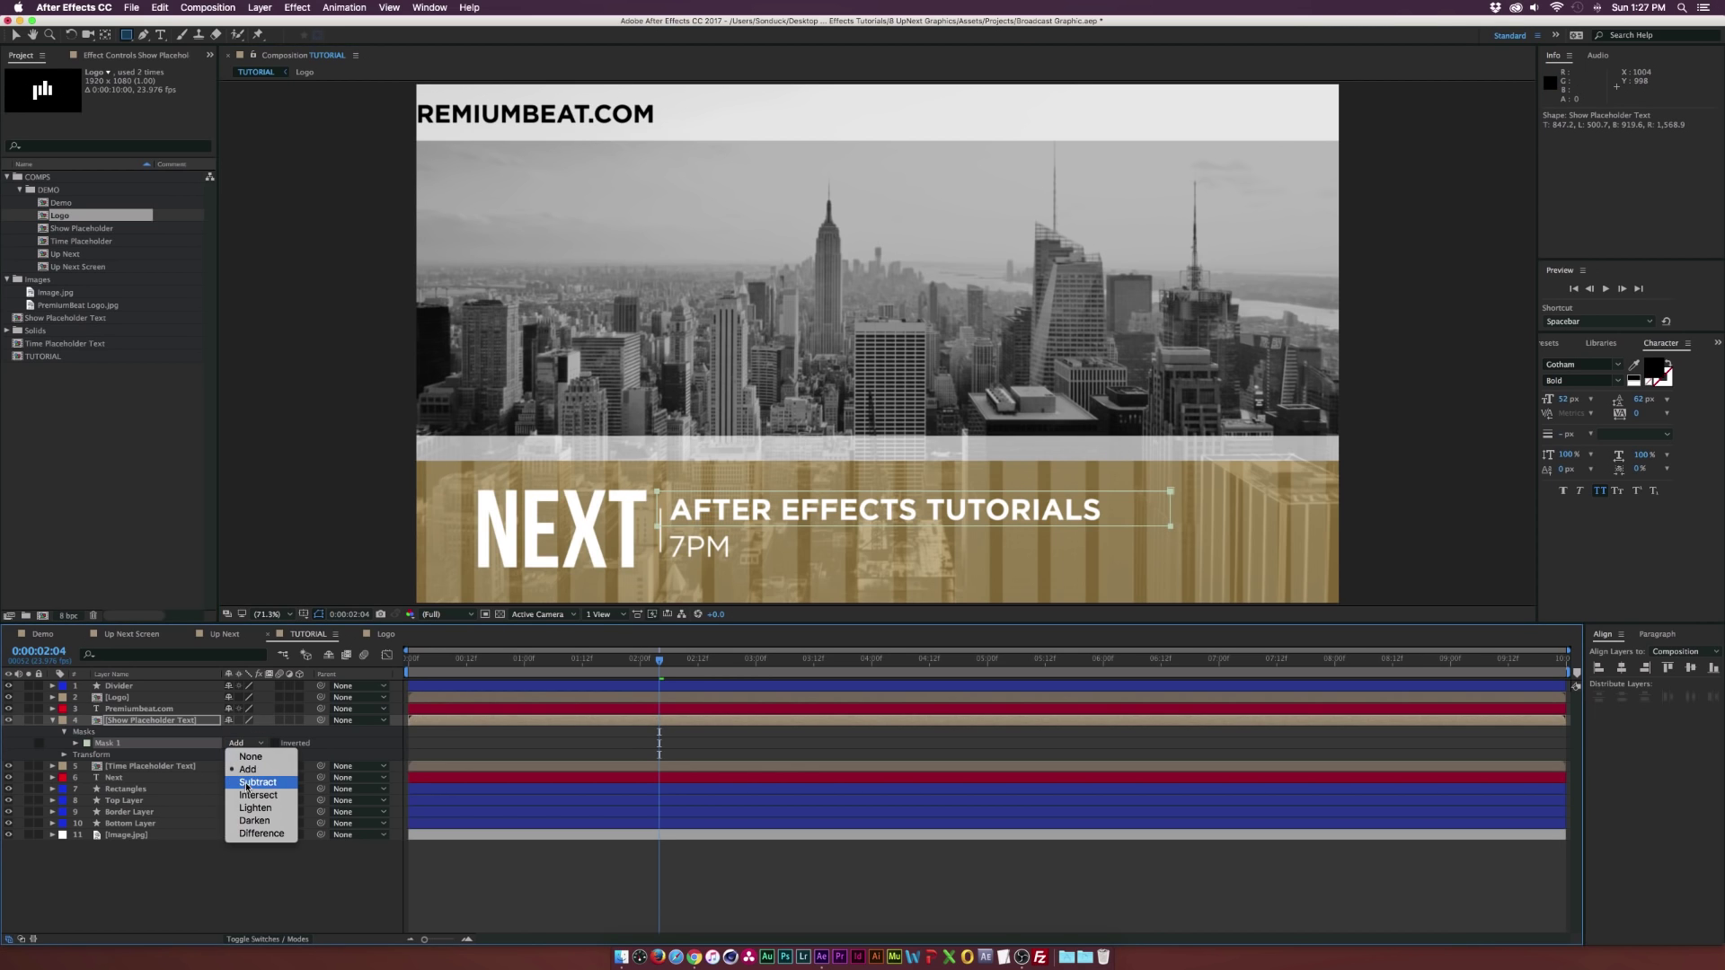
{"action": "left_click", "coordinate": [257, 782]}
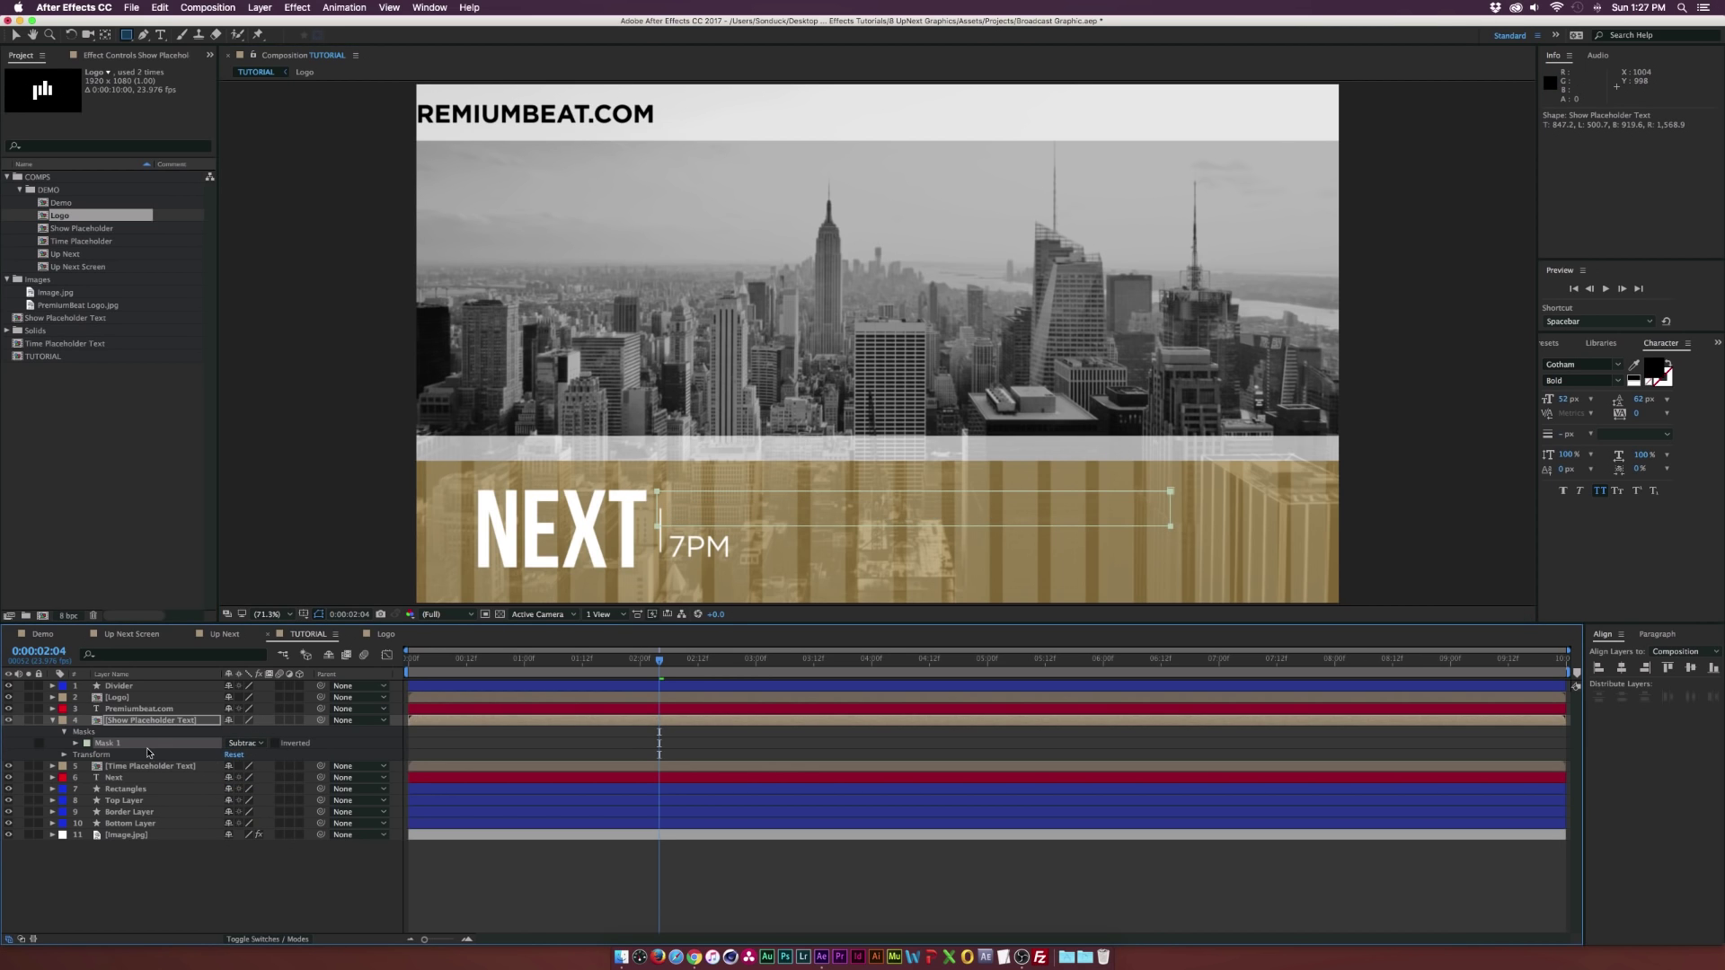
- Copy that mask onto the Time Placeholder Text layer, set its mode to Add, and check the text swap up to 0:00:03:00
{"action": "left_click", "coordinate": [117, 745]}
{"action": "left_click", "coordinate": [127, 765]}
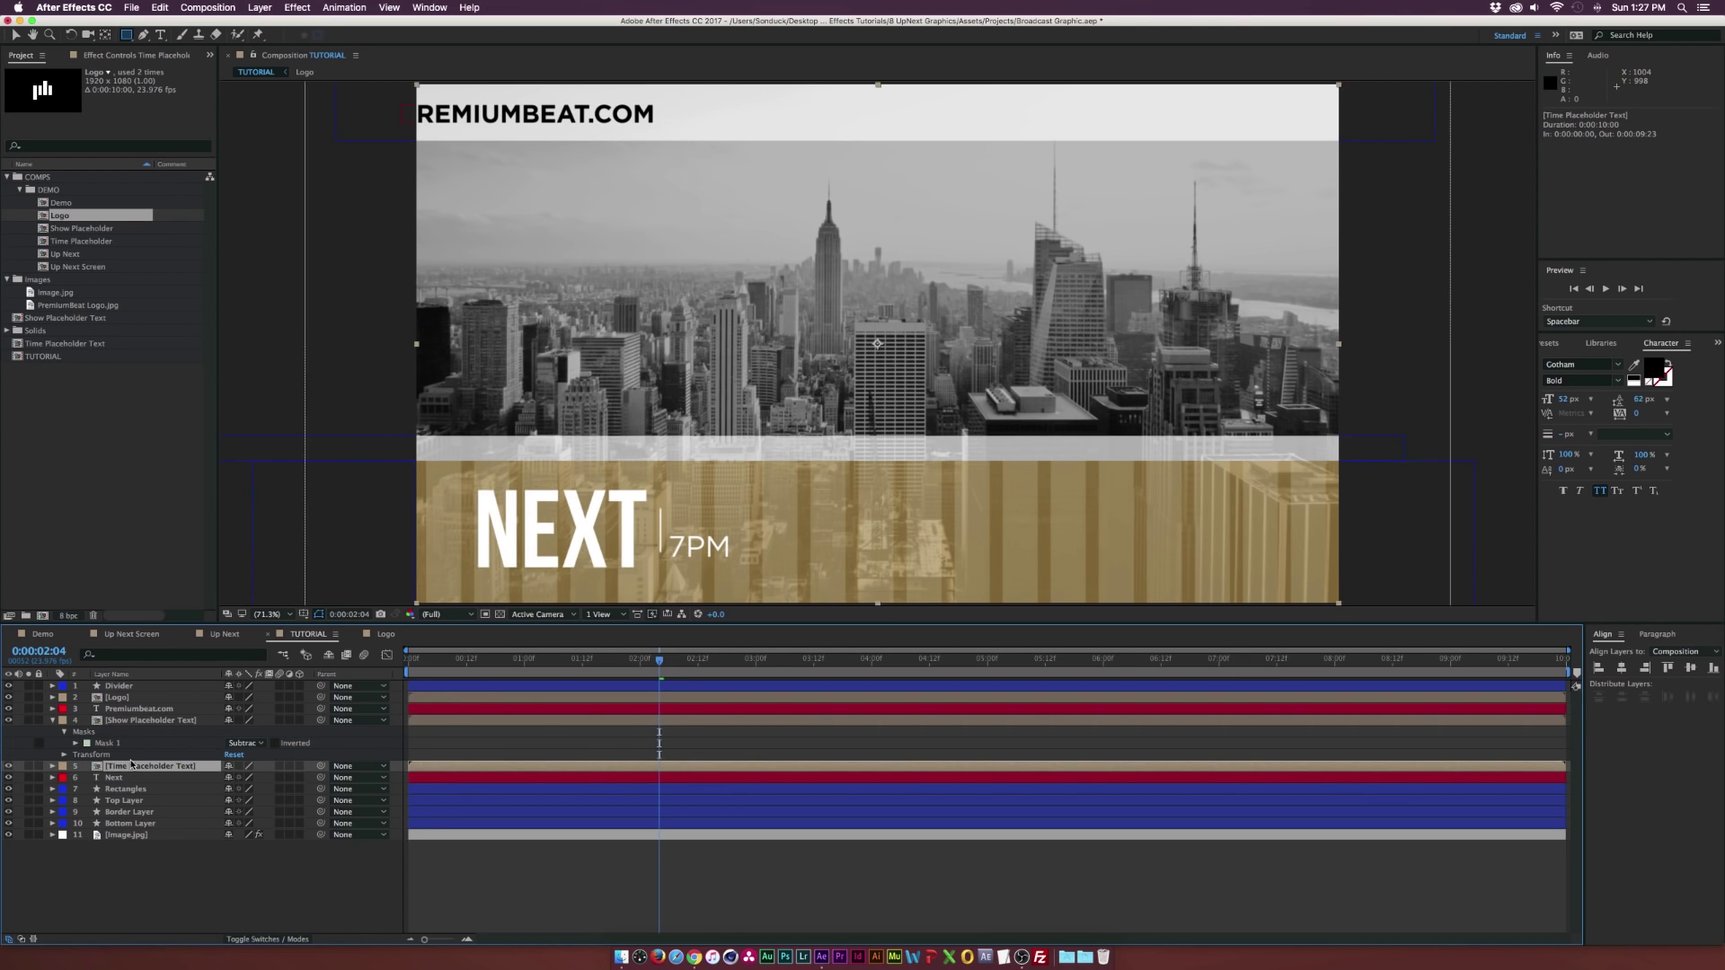
{"action": "key", "text": "super+v"}
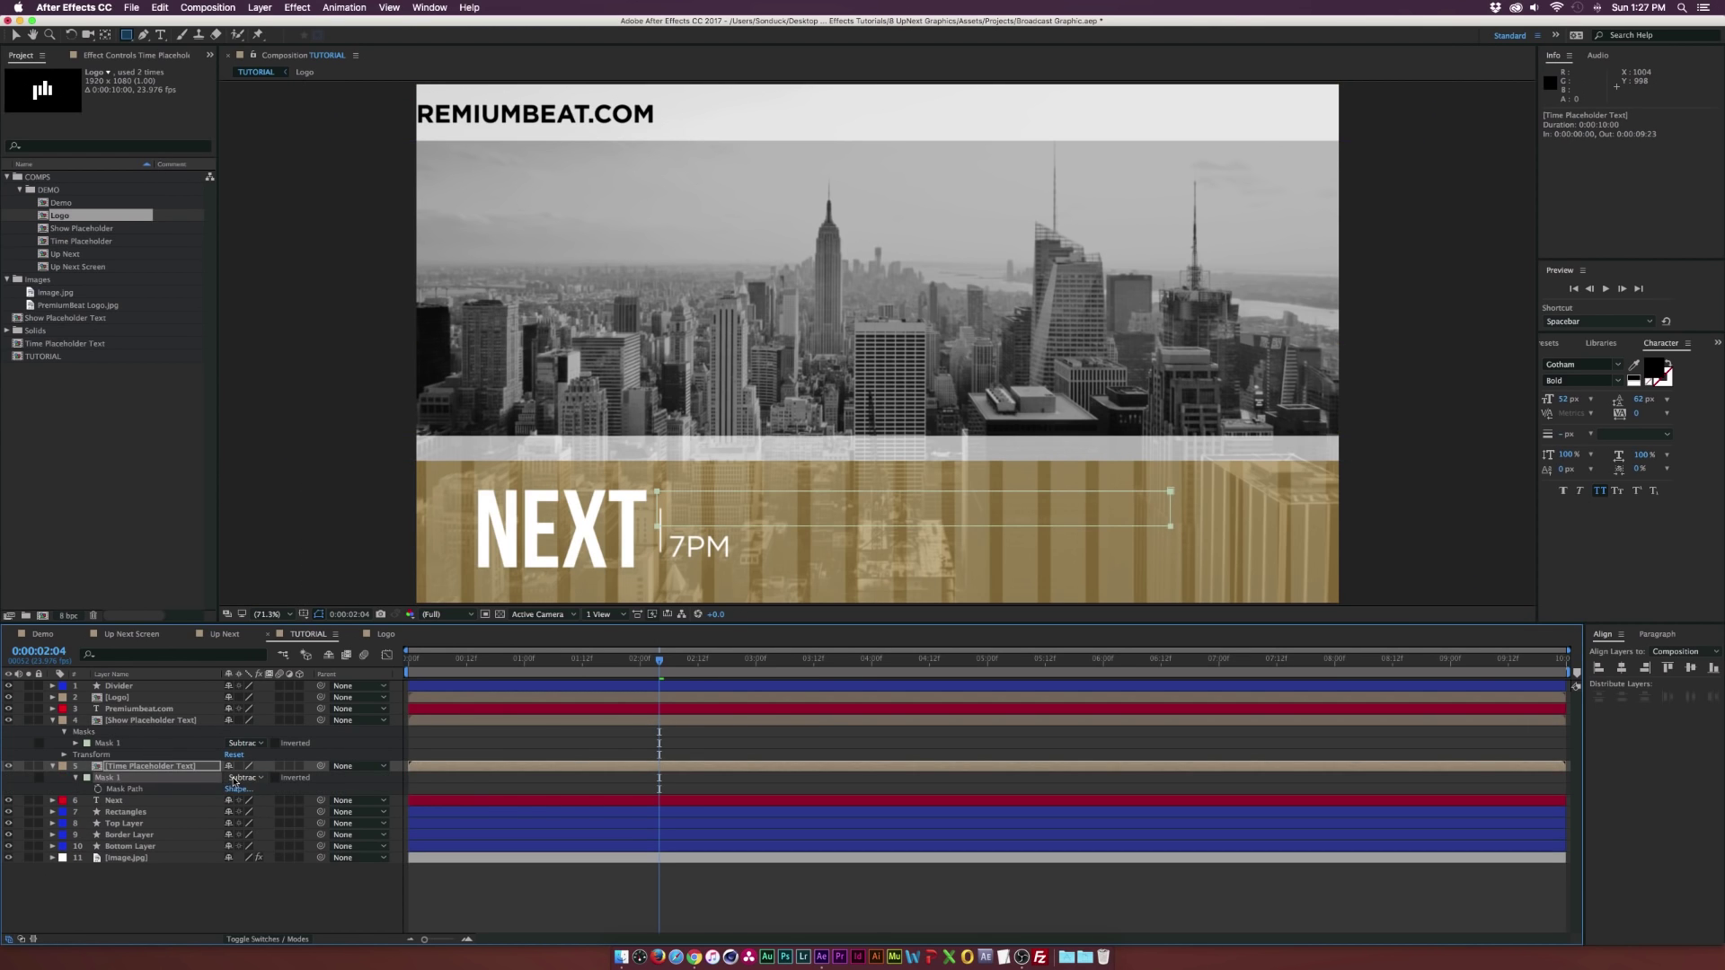
{"action": "left_click", "coordinate": [241, 778]}
{"action": "left_click", "coordinate": [248, 804]}
{"action": "left_click_drag", "start_coordinate": [668, 661], "coordinate": [756, 661]}
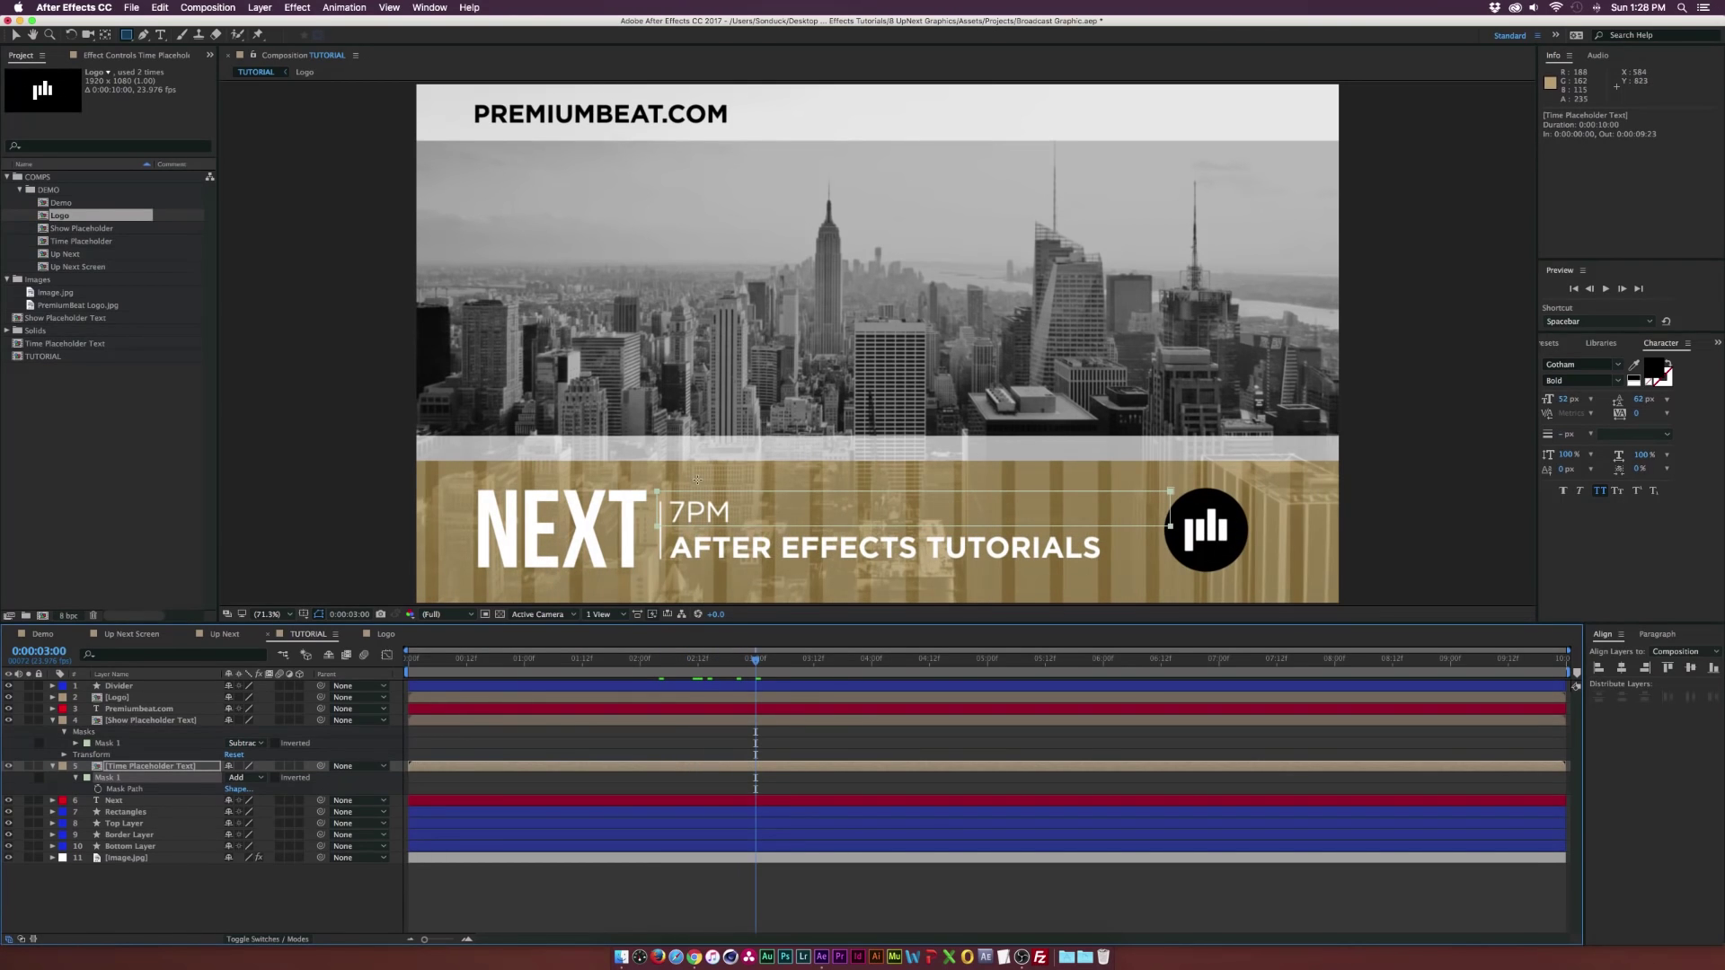
- In the Show Placeholder Text composition, keyframe the text's Position at 0:00:05:00 and lower it to Y about 1060 at 0:00:05:13
{"action": "double_click", "coordinate": [139, 723]}
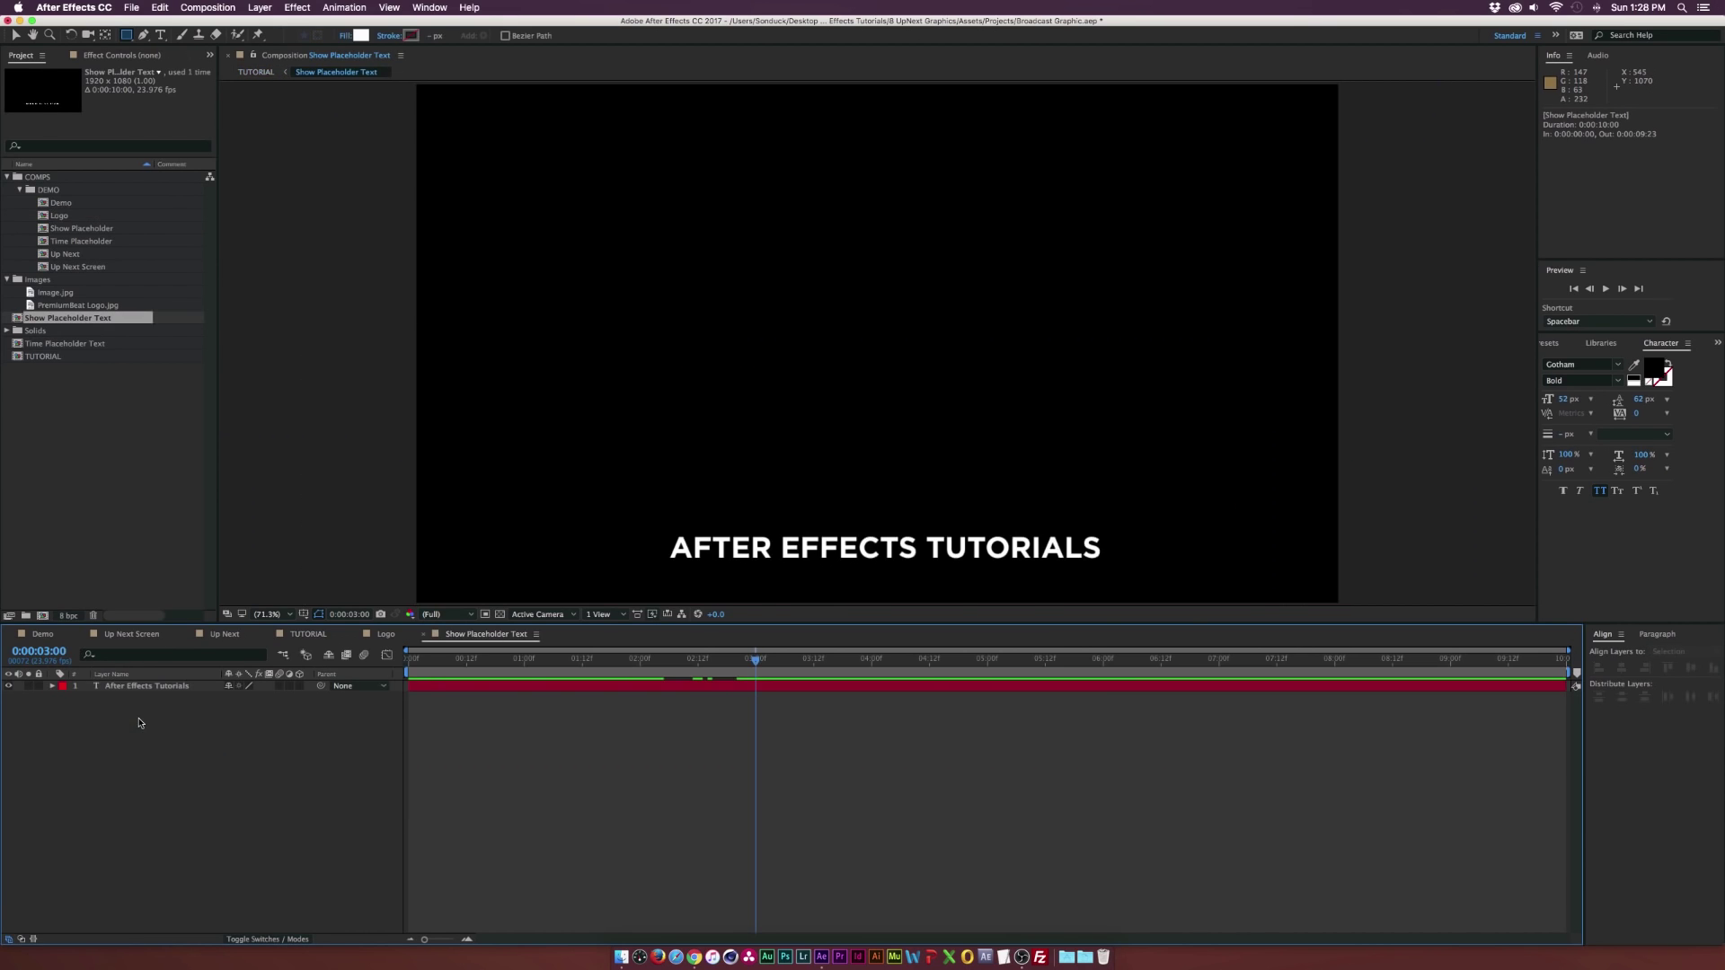
{"action": "key", "text": "p"}
{"action": "left_click_drag", "start_coordinate": [678, 678], "coordinate": [1051, 666]}
{"action": "left_click", "coordinate": [18, 699]}
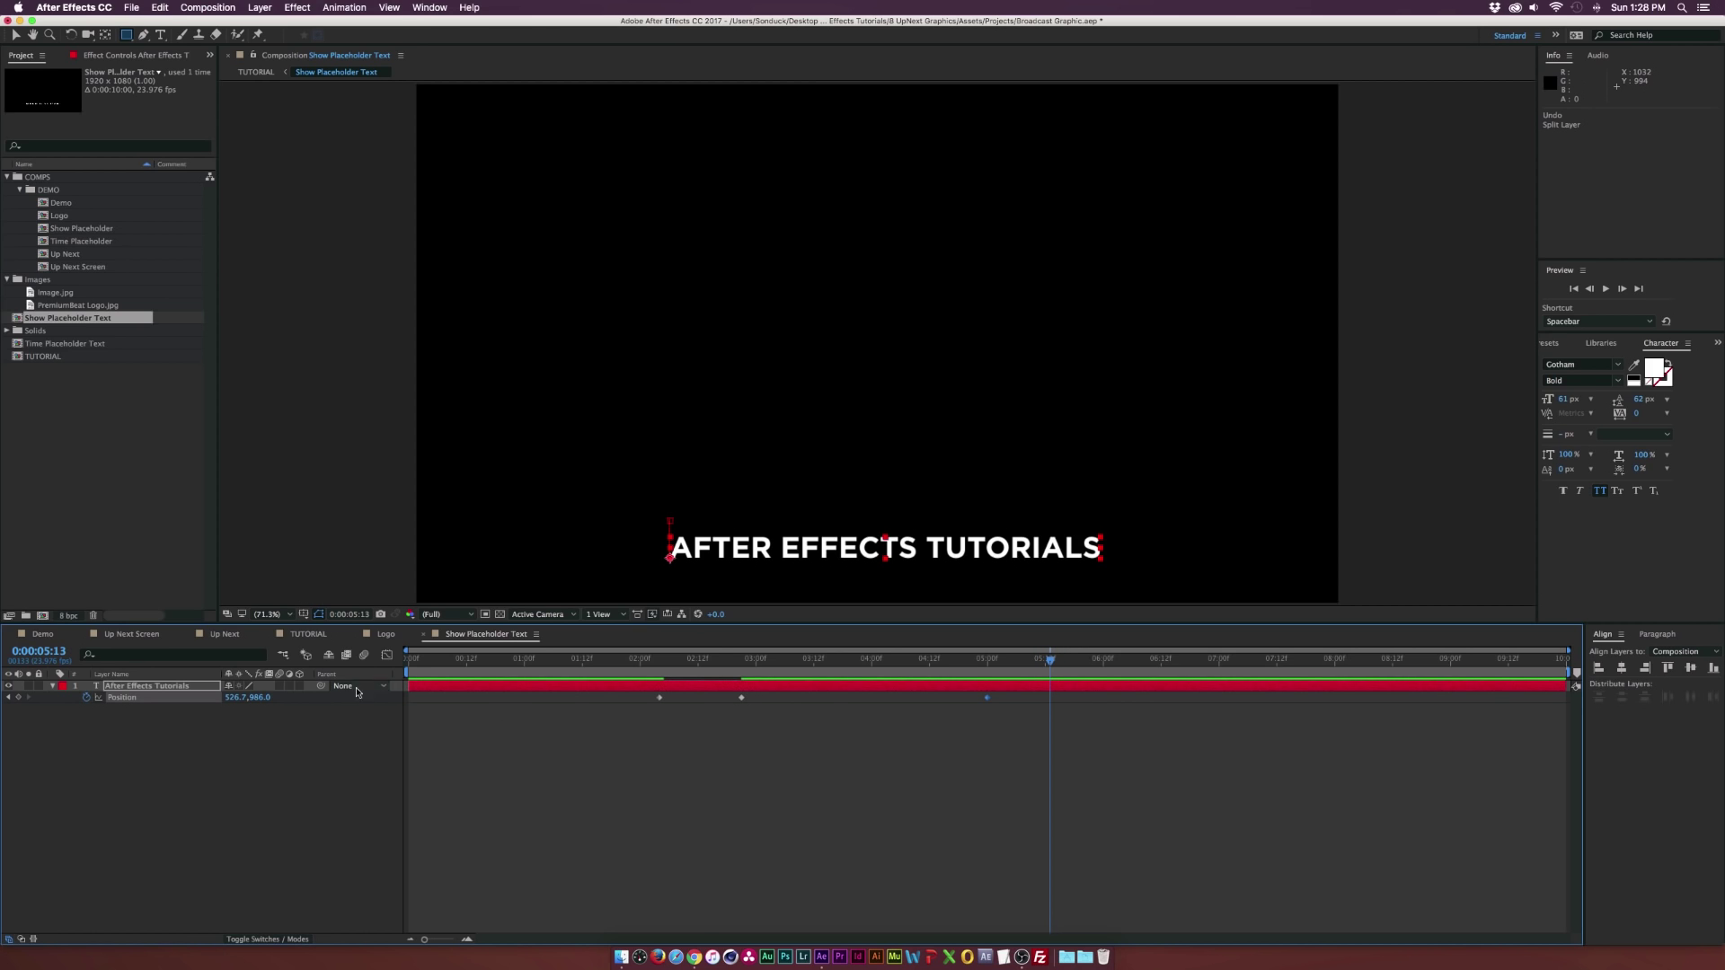
{"action": "left_click_drag", "start_coordinate": [263, 701], "coordinate": [479, 691]}
- Split the After Effects Tutorials layer at 0:00:05:13 and delete the part after the split
{"action": "left_click", "coordinate": [989, 689]}
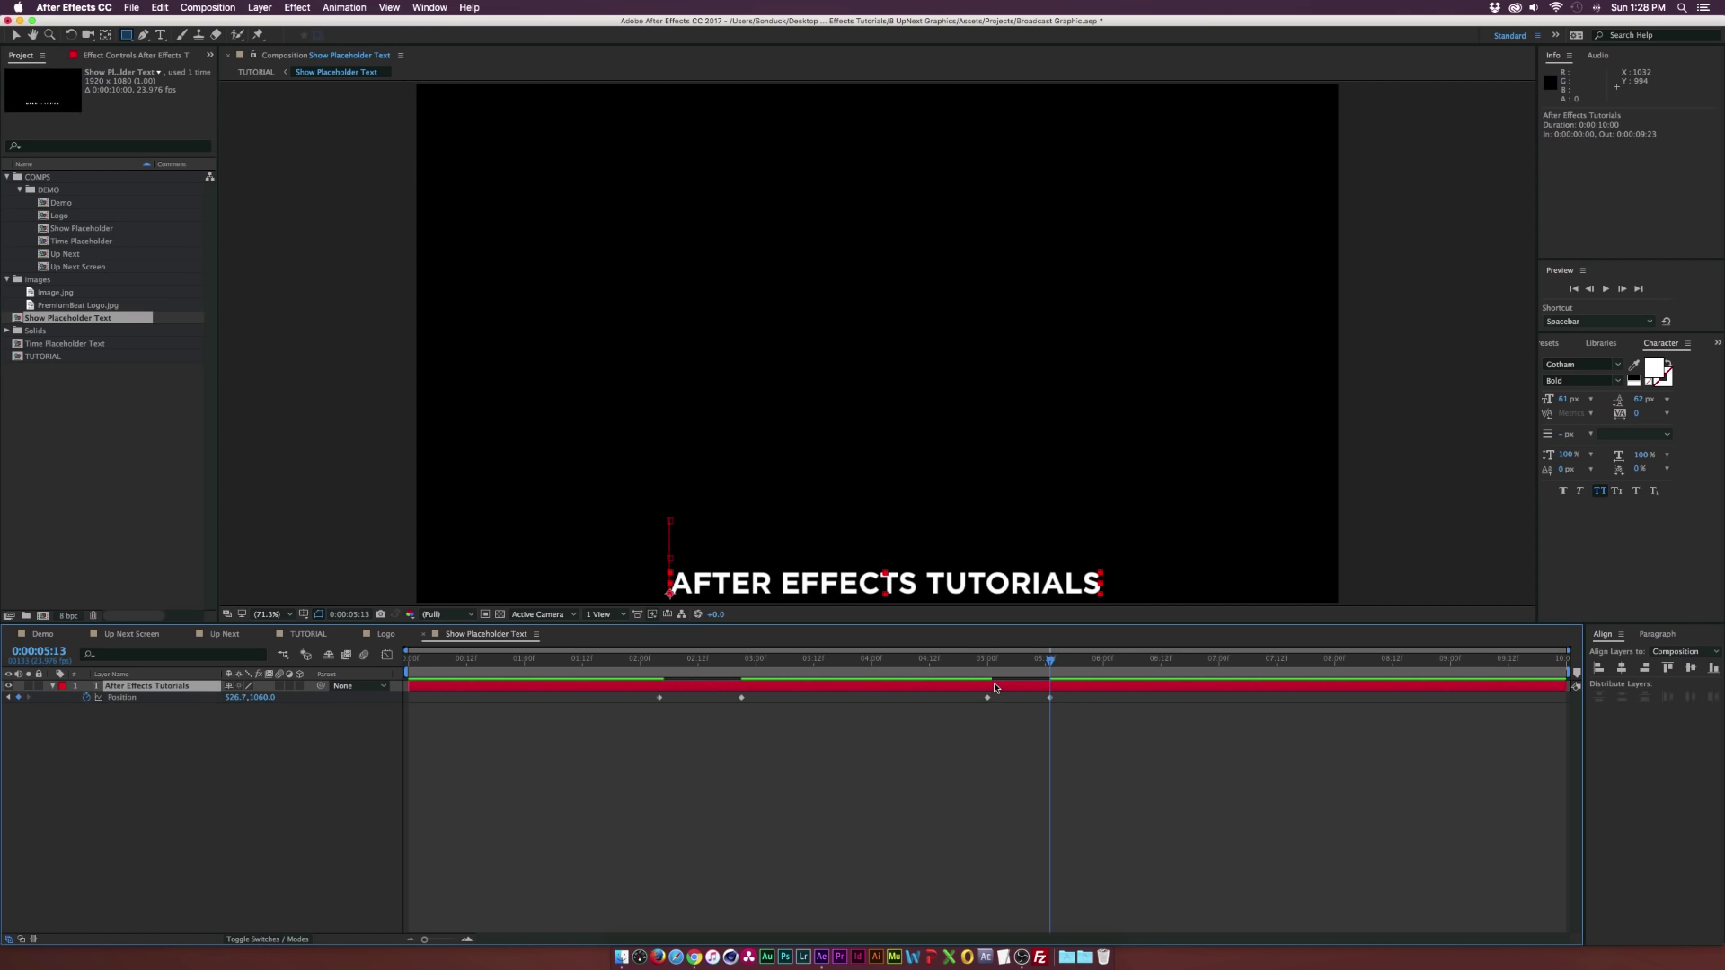
{"action": "left_click", "coordinate": [158, 7]}
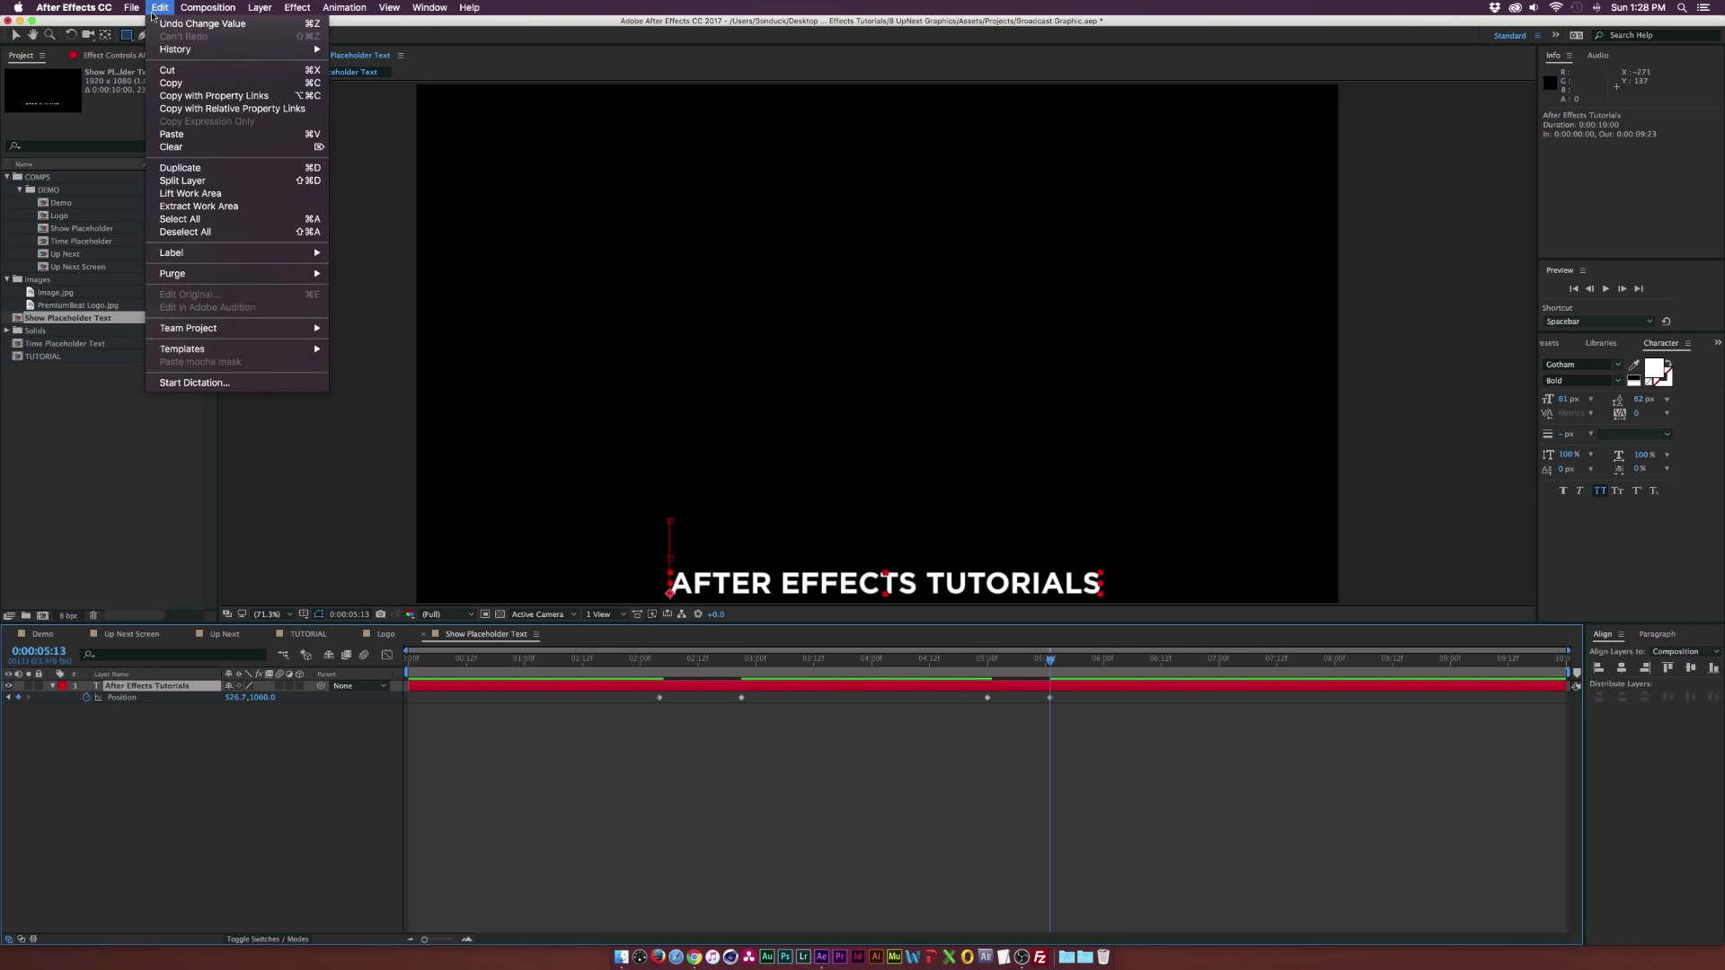
{"action": "key", "text": "Return"}
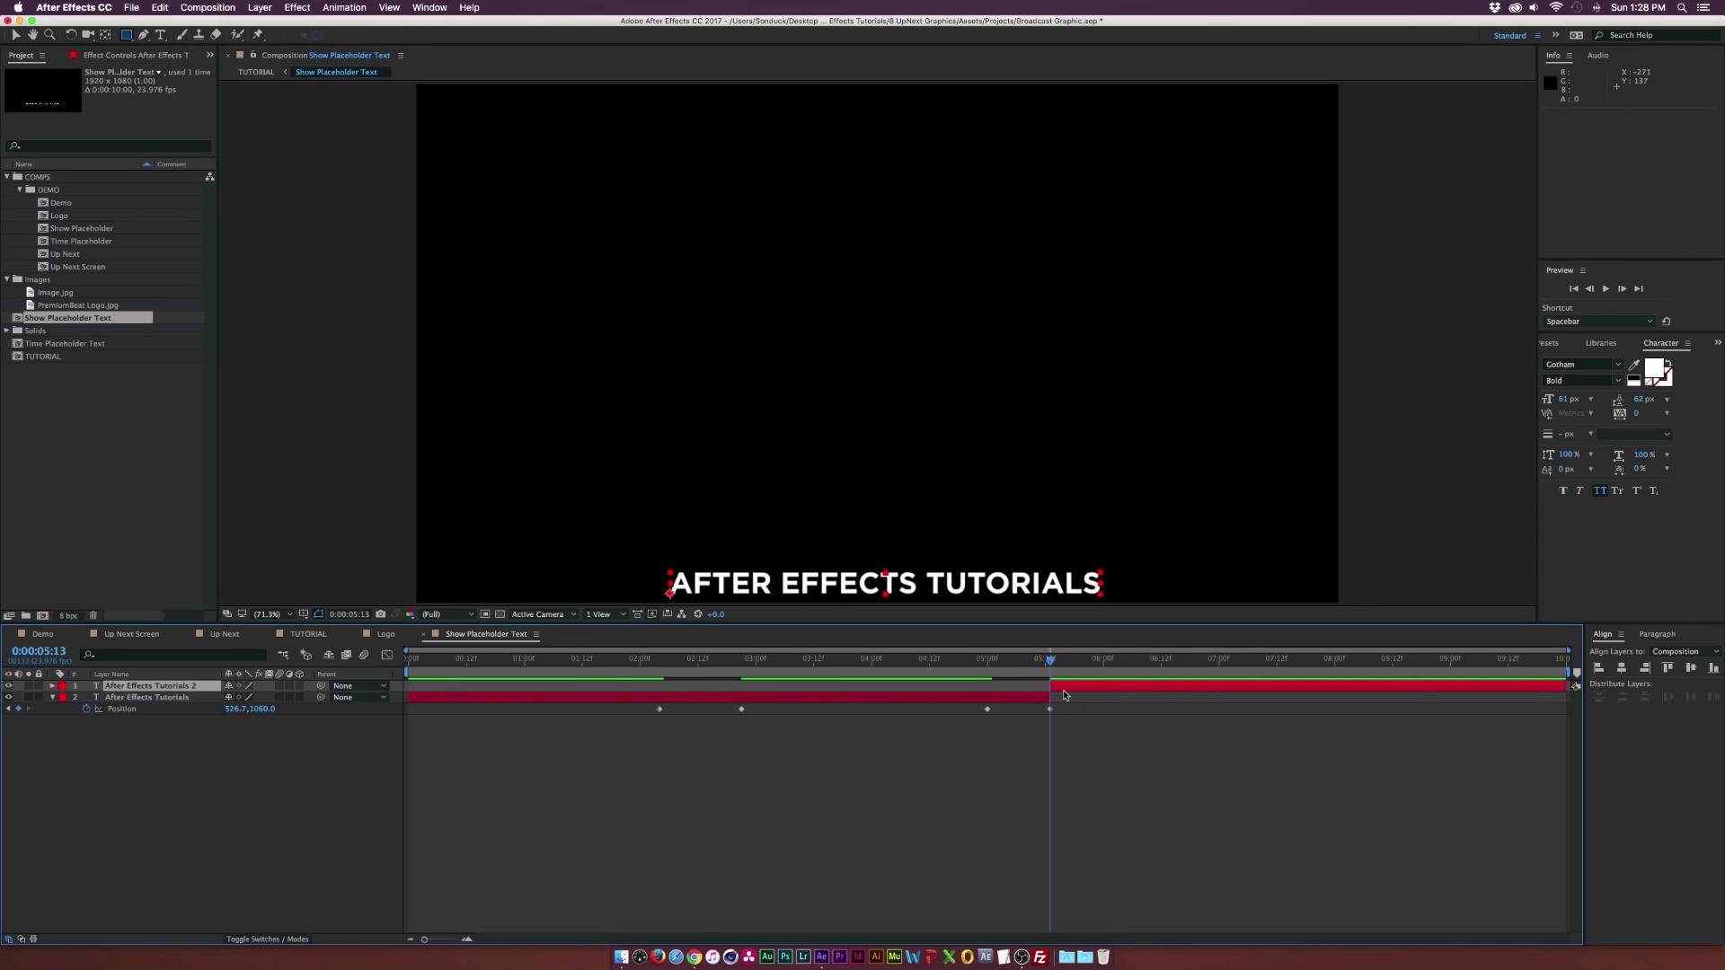
{"action": "key", "text": "Delete"}
- Duplicate the After Effects Tutorials layer and shift the copy in time so its first keyframe falls at 0:00:05:00
{"action": "left_click", "coordinate": [662, 689]}
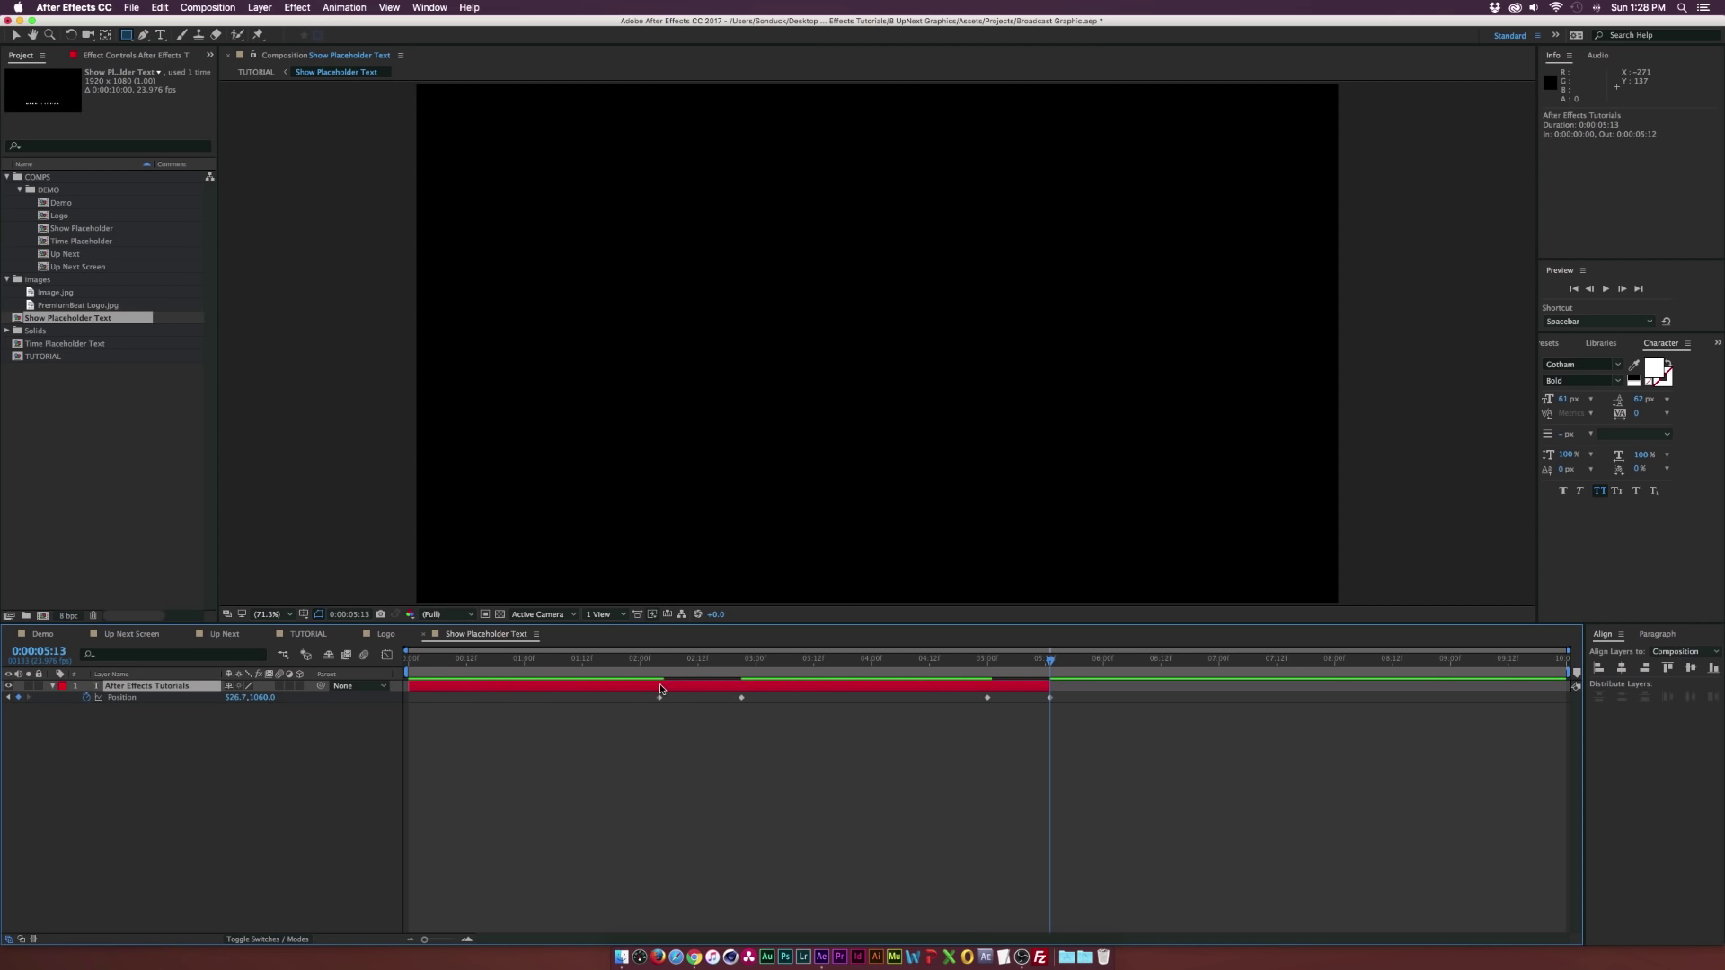
{"action": "left_click", "coordinate": [158, 7]}
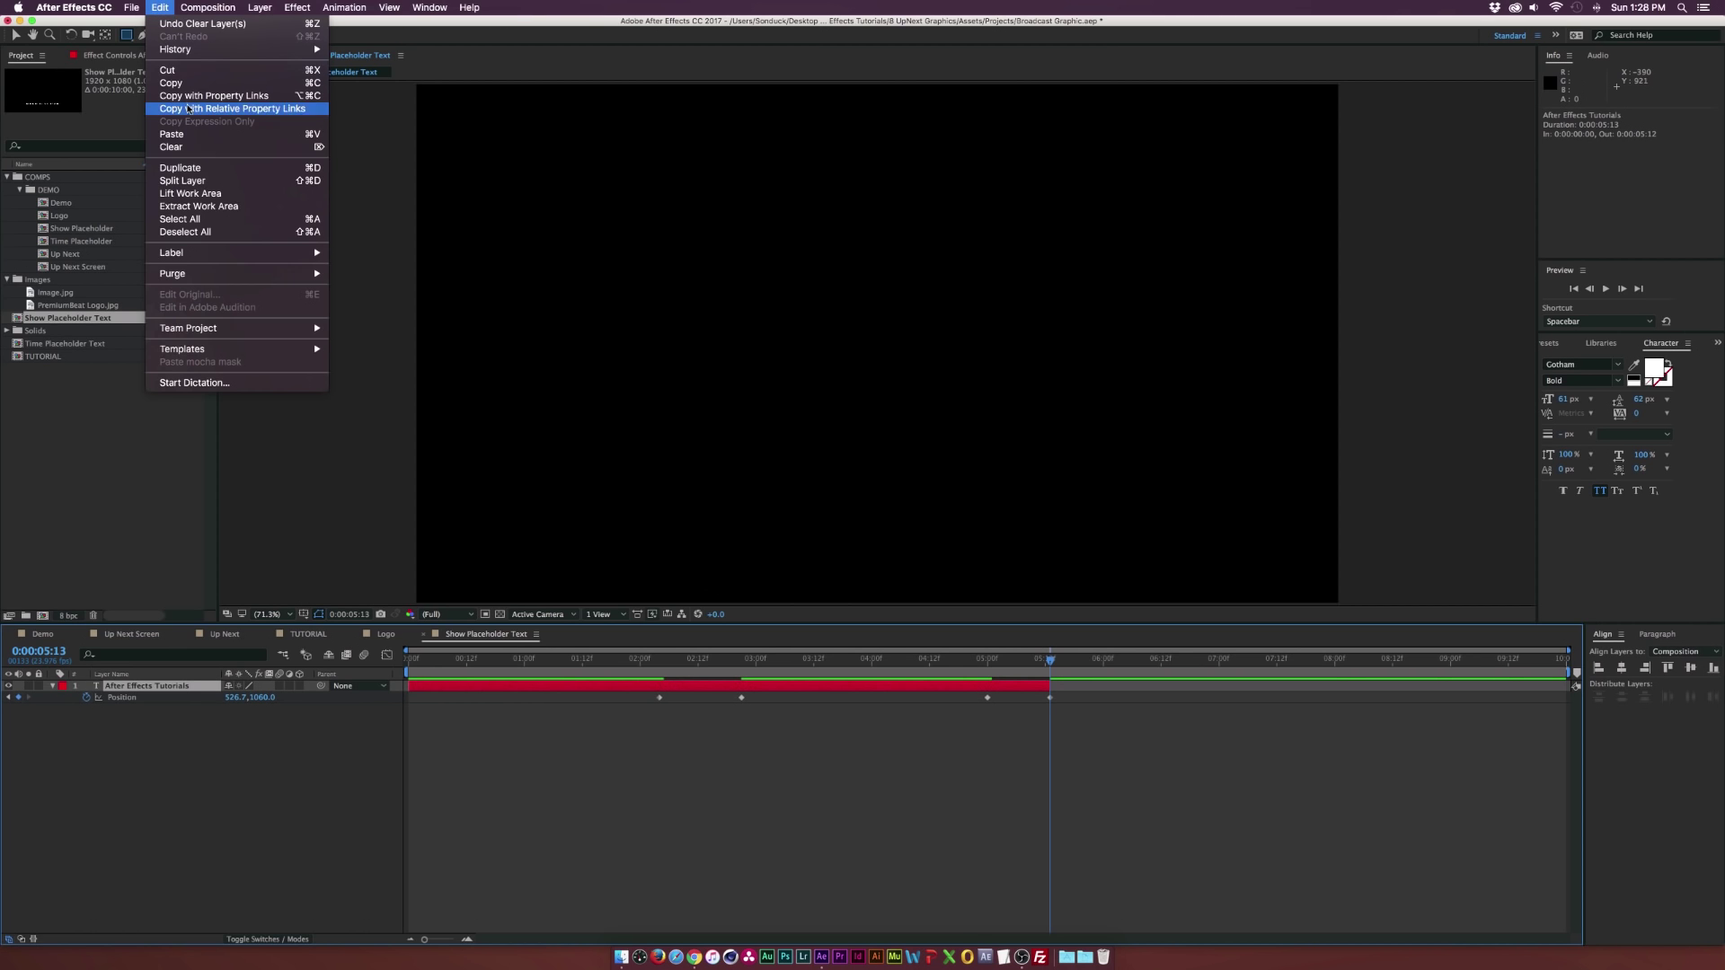
{"action": "left_click", "coordinate": [179, 169]}
{"action": "key", "text": "u"}
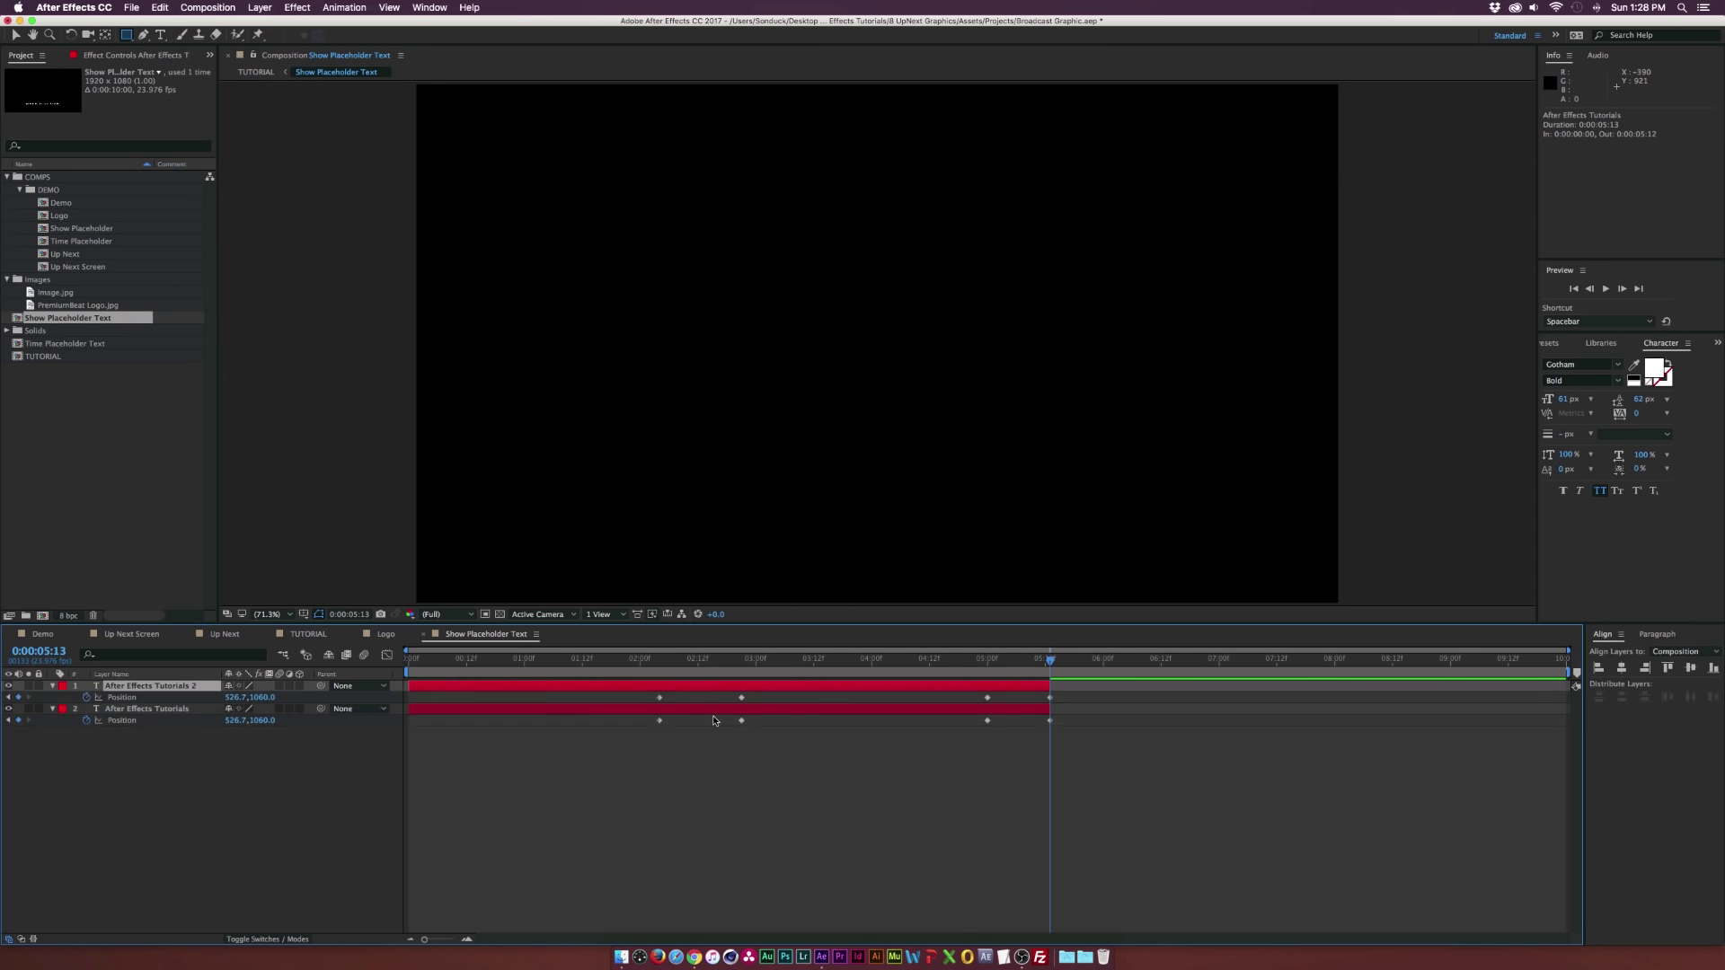
{"action": "left_click_drag", "start_coordinate": [728, 689], "coordinate": [1113, 670]}
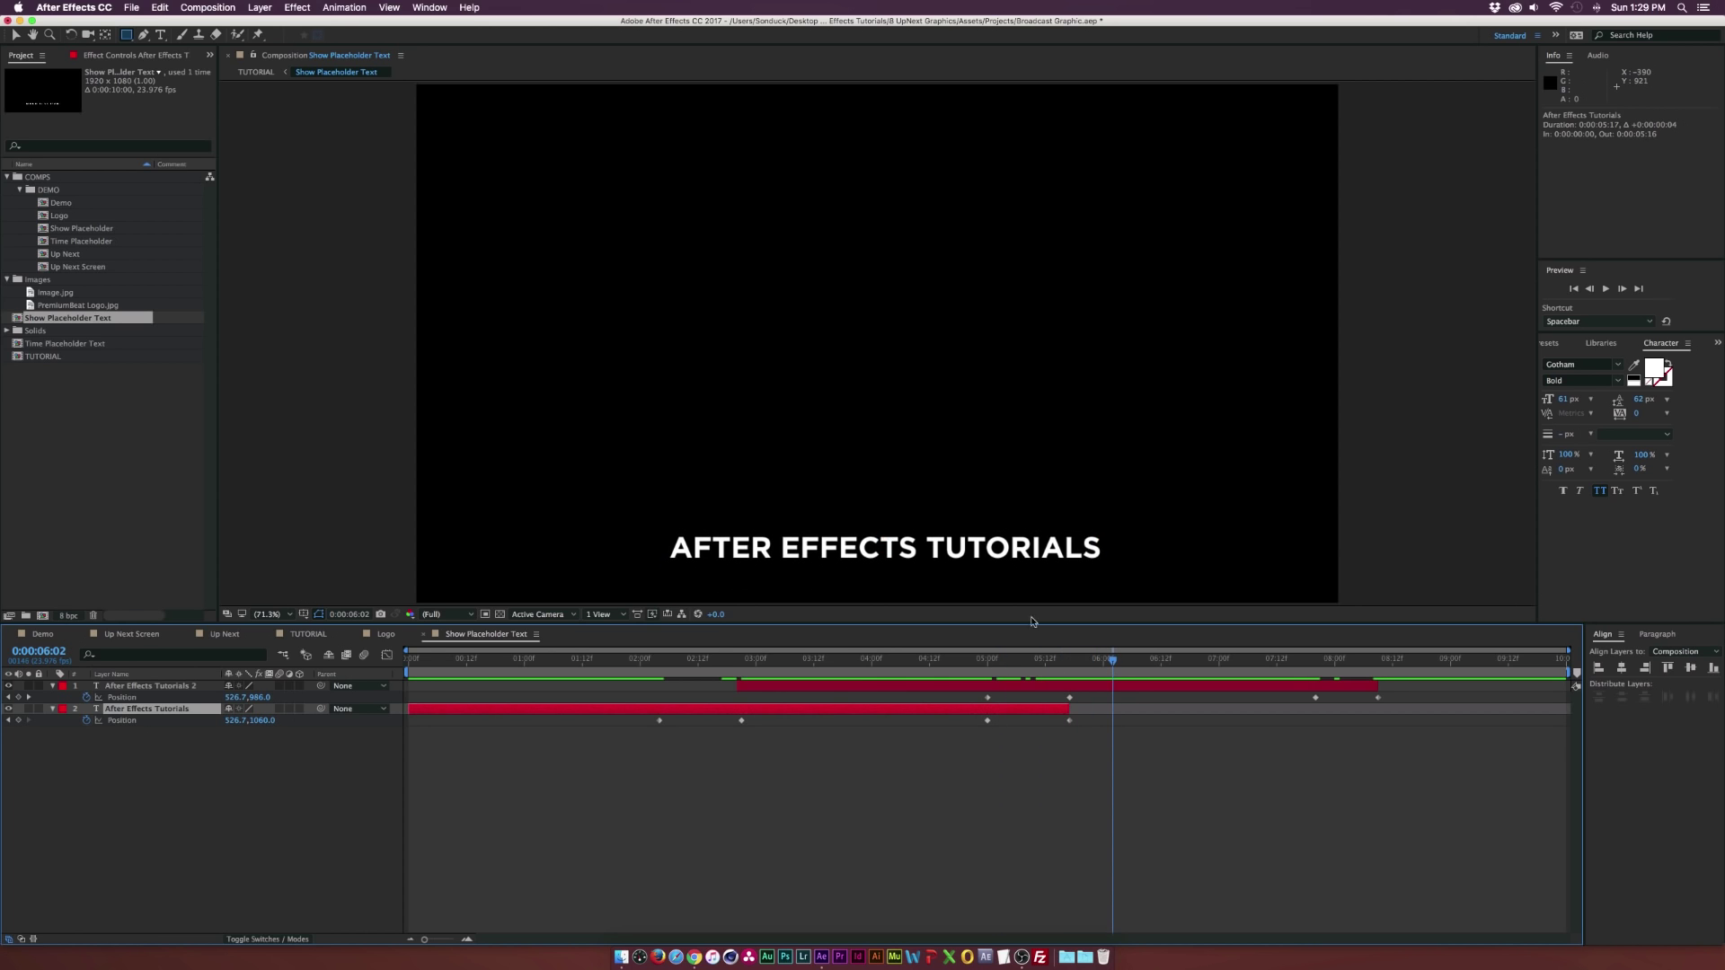
- Change the duplicated text layer's wording to "Filmmaking Tutorials"
{"action": "left_click", "coordinate": [161, 34]}
{"action": "left_click_drag", "start_coordinate": [918, 546], "coordinate": [554, 535]}
{"action": "type", "text": "Filmam"}
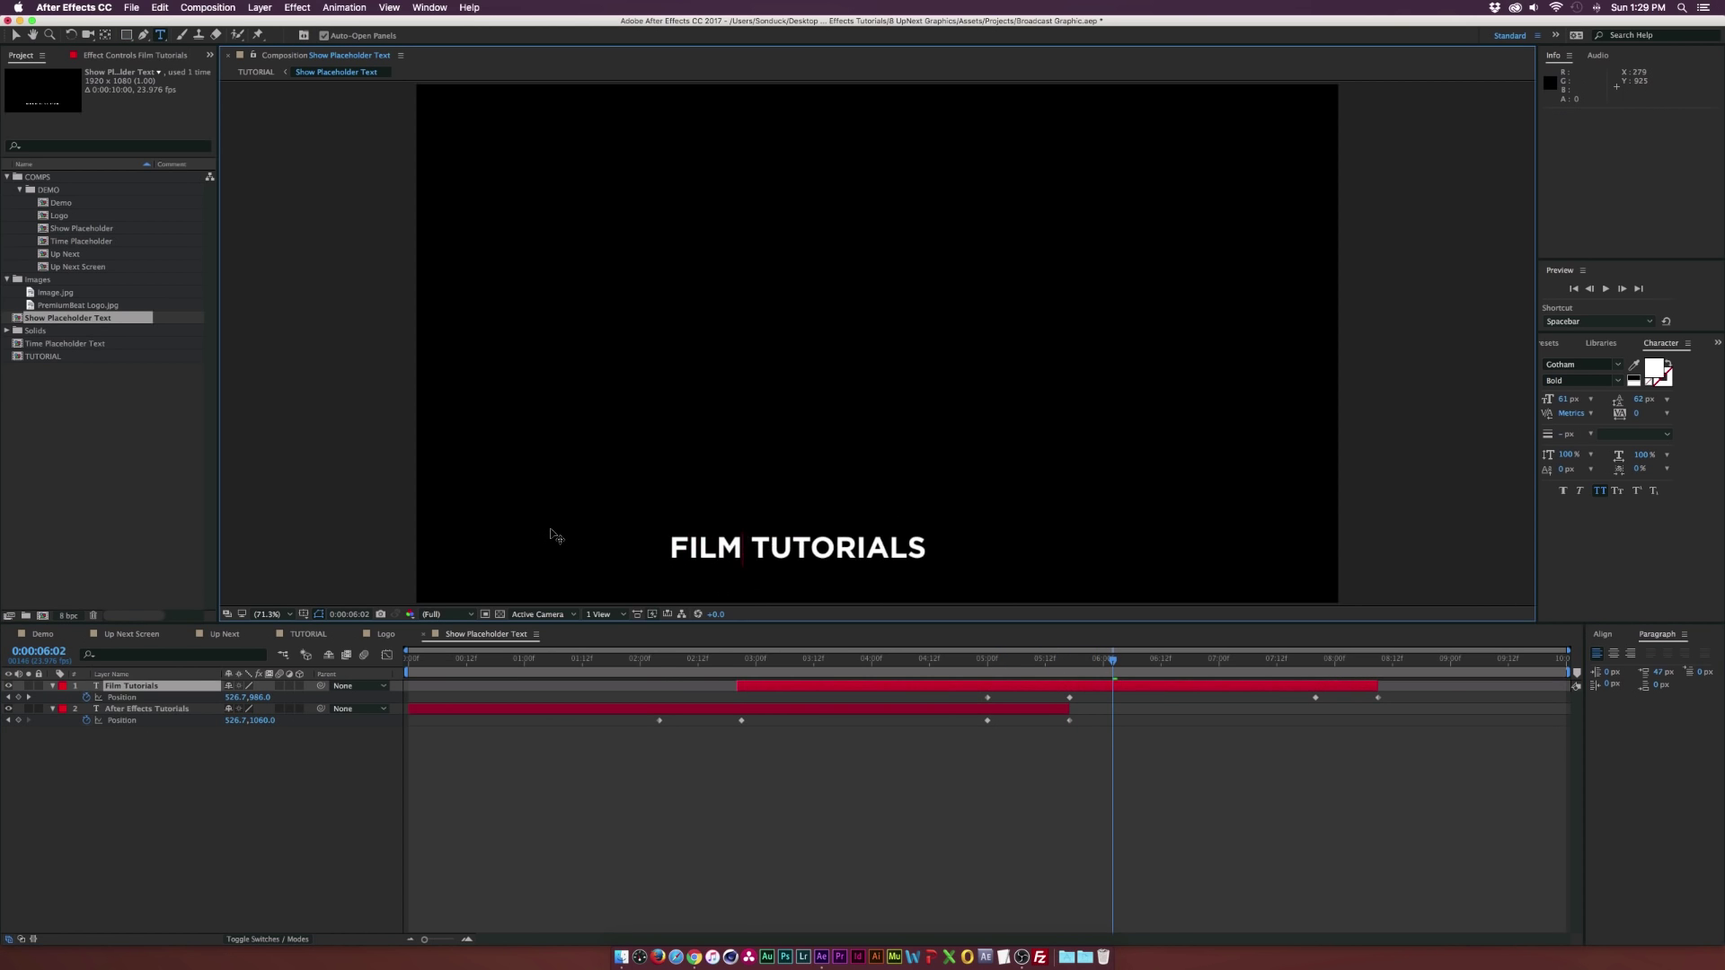
{"action": "key", "text": "BackSpace"}
{"action": "key", "text": "BackSpace"}
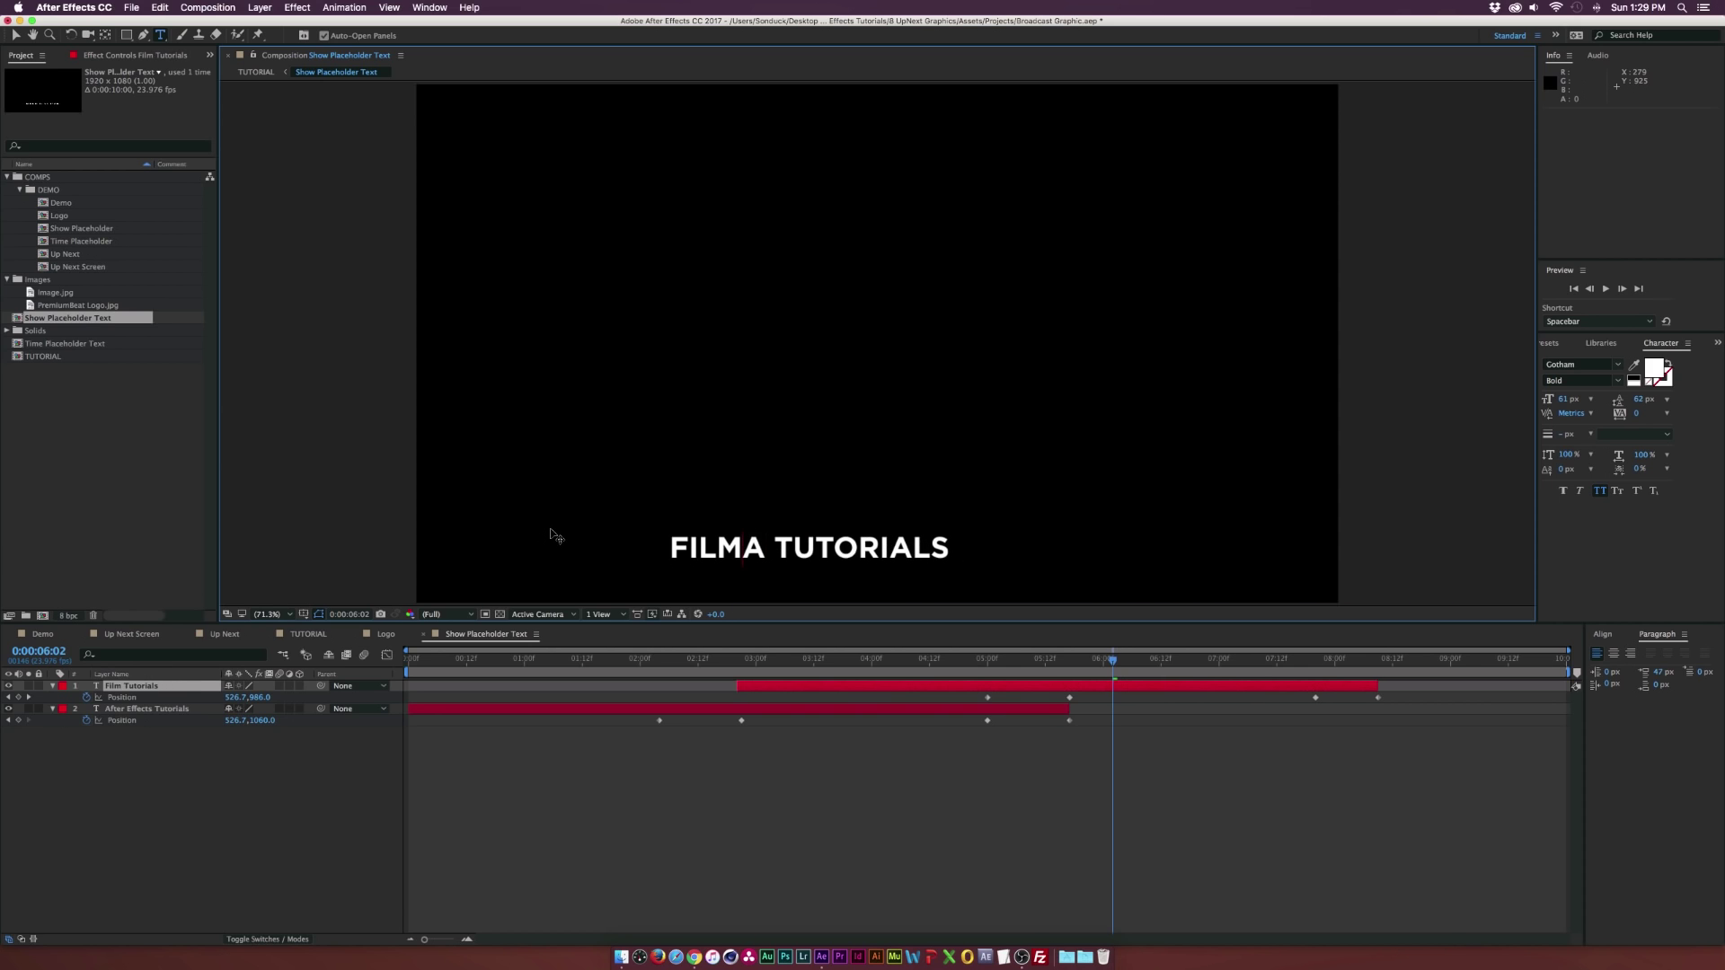
{"action": "type", "text": "making"}
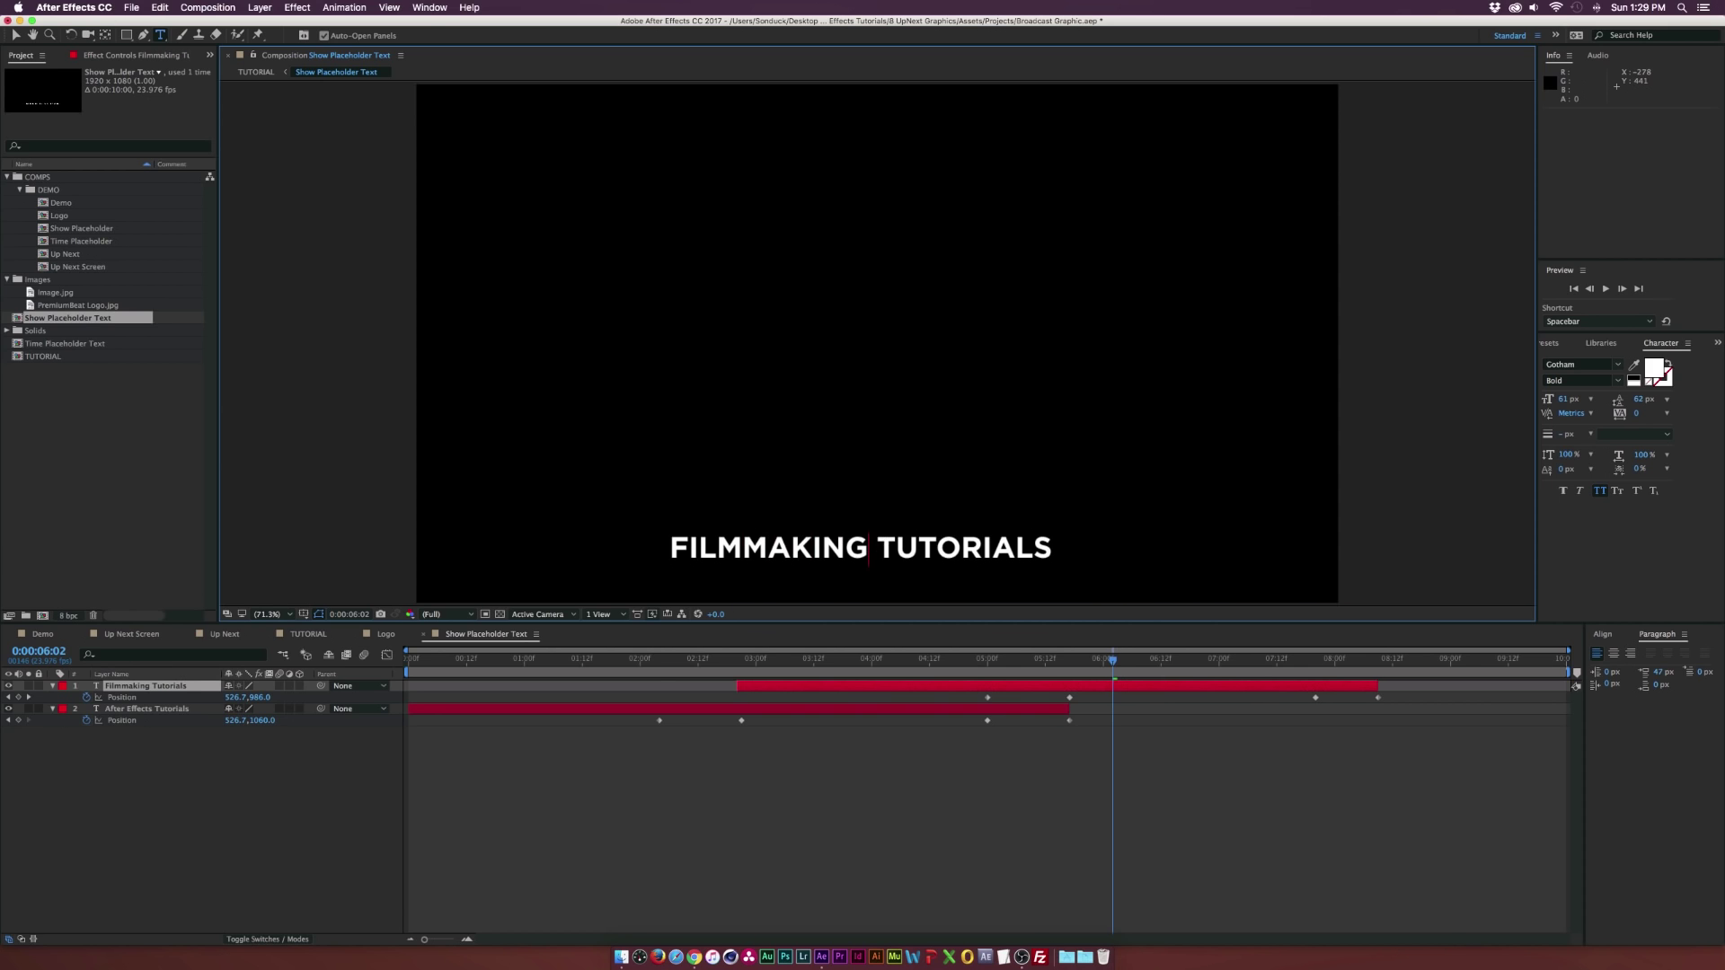
{"action": "left_click", "coordinate": [18, 32]}
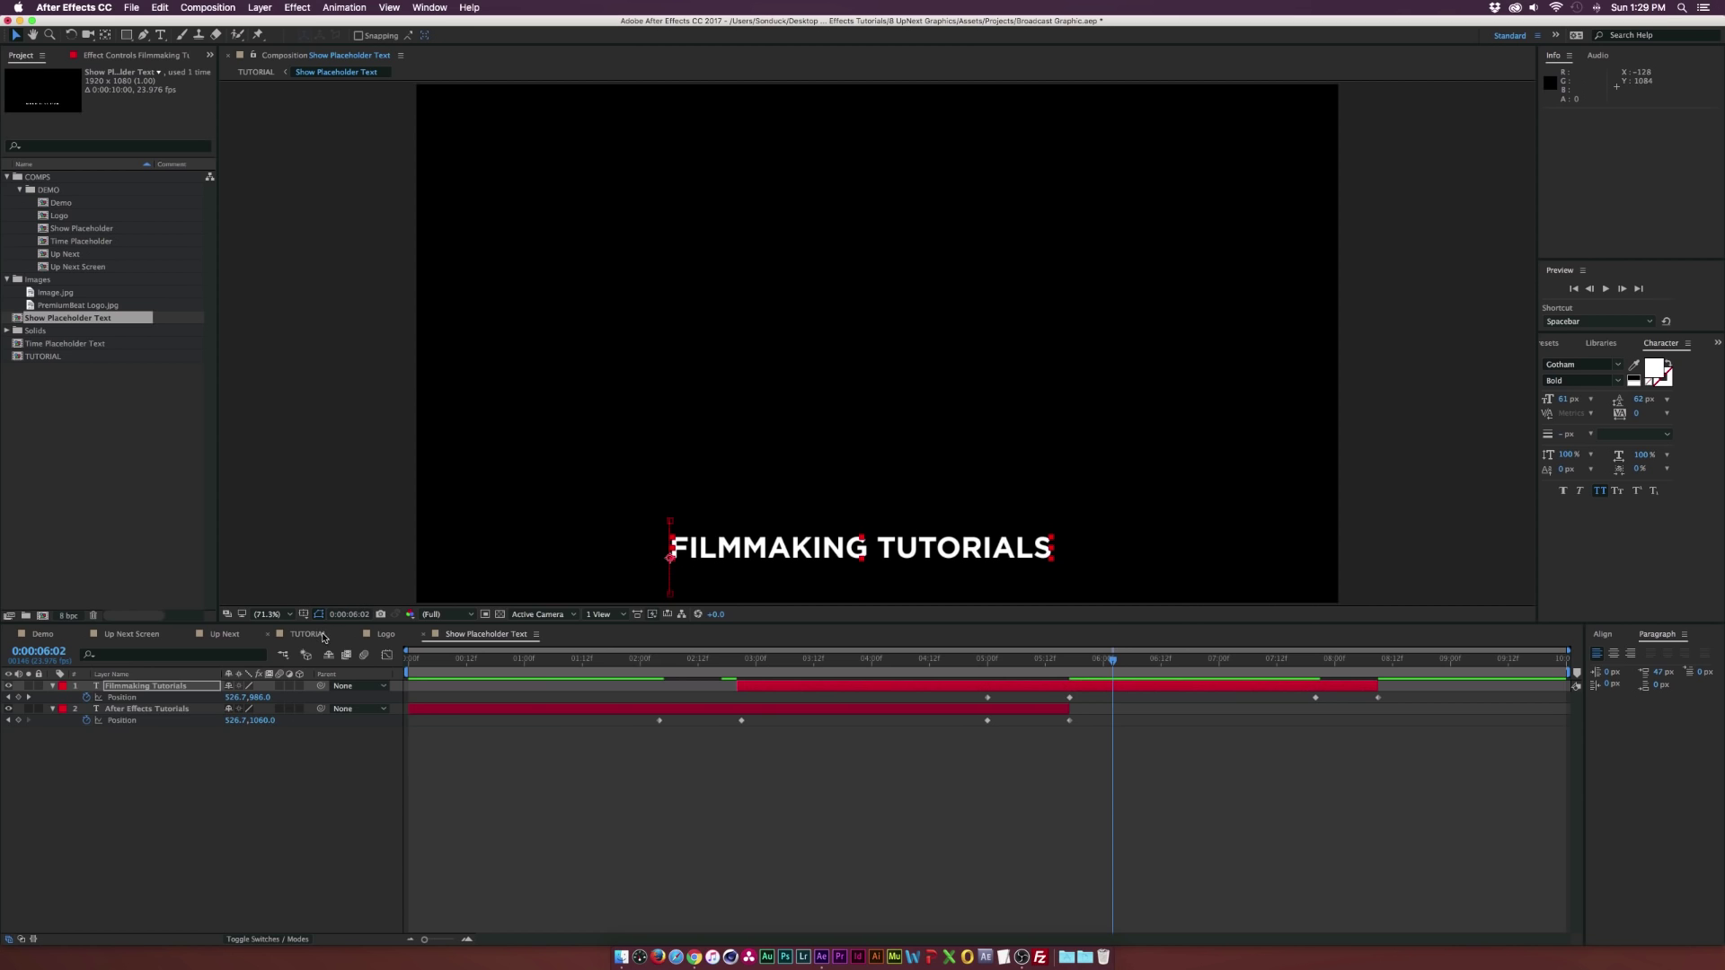
- In the TUTORIAL composition, draw a second rectangular mask over Show Placeholder Text's lower line at 0:00:05:14 and set it to Subtract
{"action": "left_click", "coordinate": [322, 635]}
{"action": "left_click_drag", "start_coordinate": [1097, 673], "coordinate": [1055, 665]}
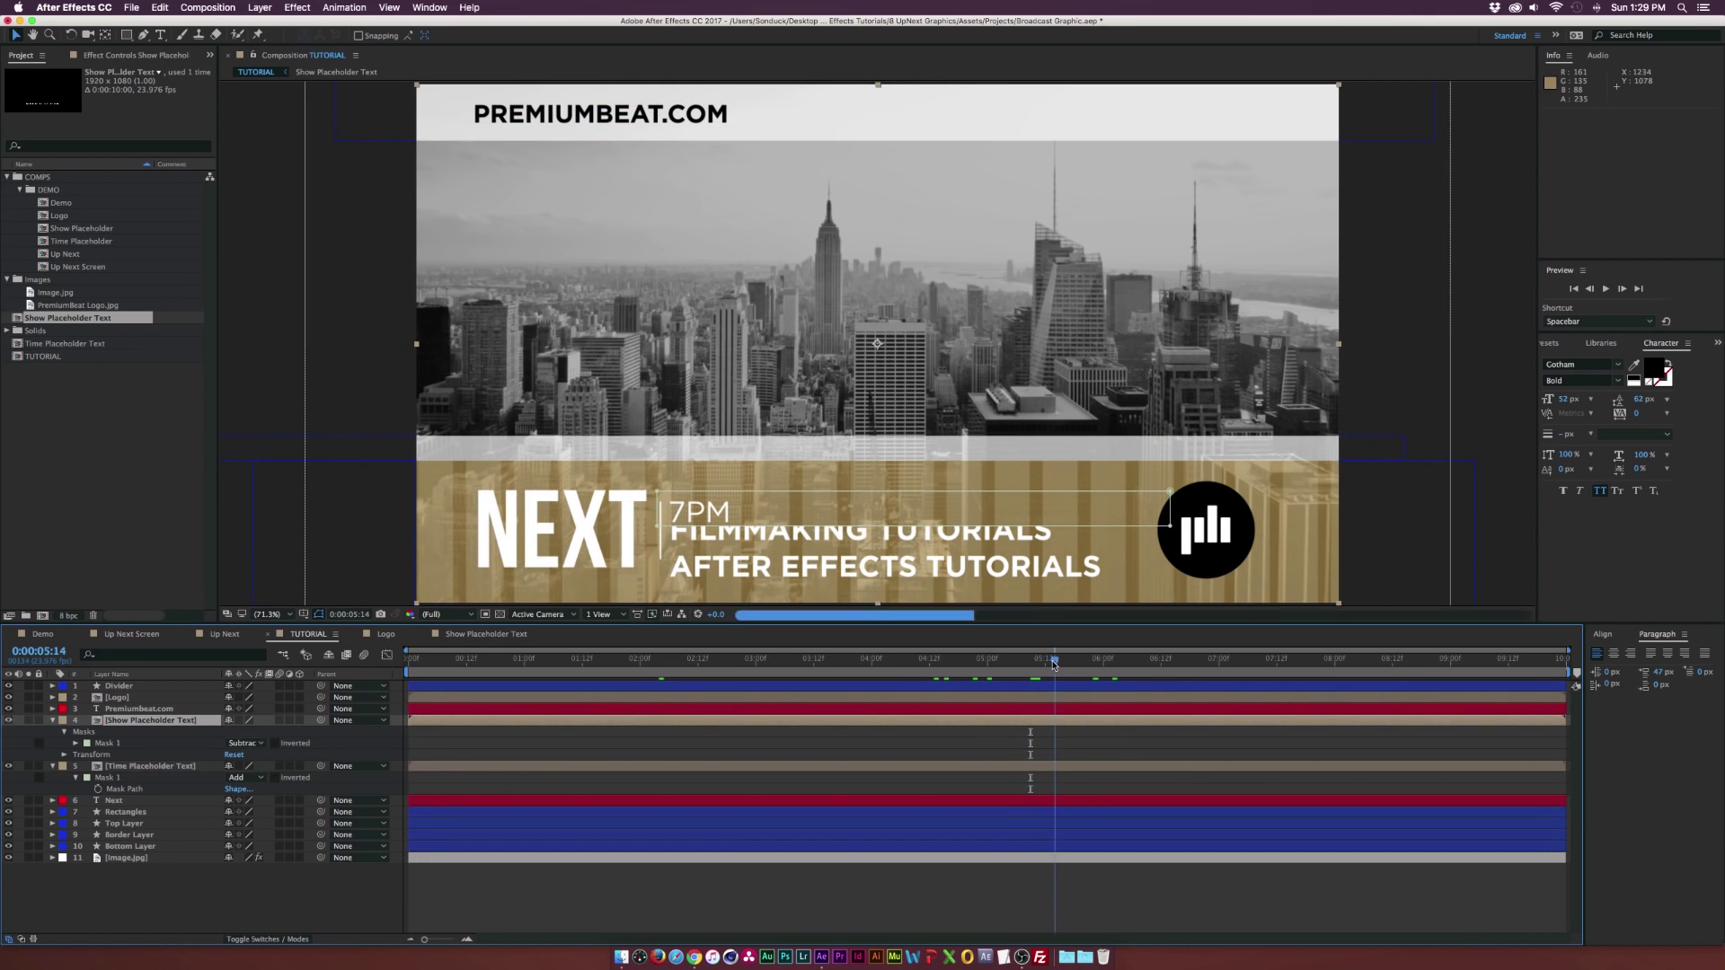
{"action": "left_click", "coordinate": [126, 35]}
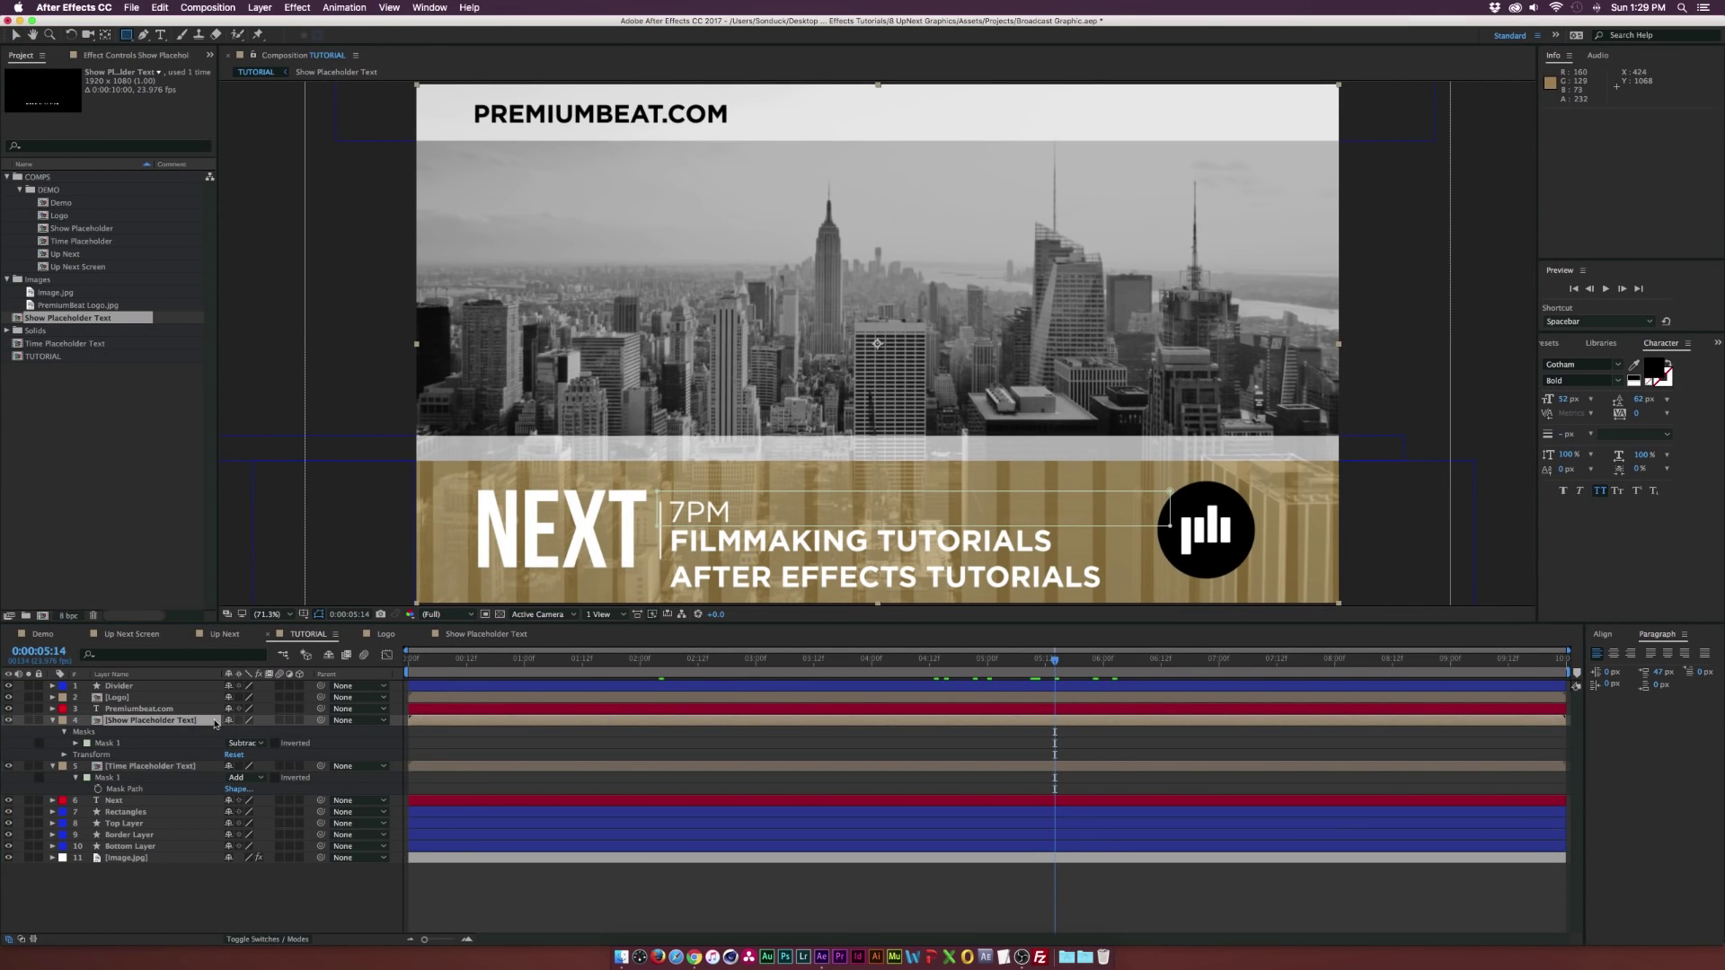
{"action": "left_click", "coordinate": [153, 721]}
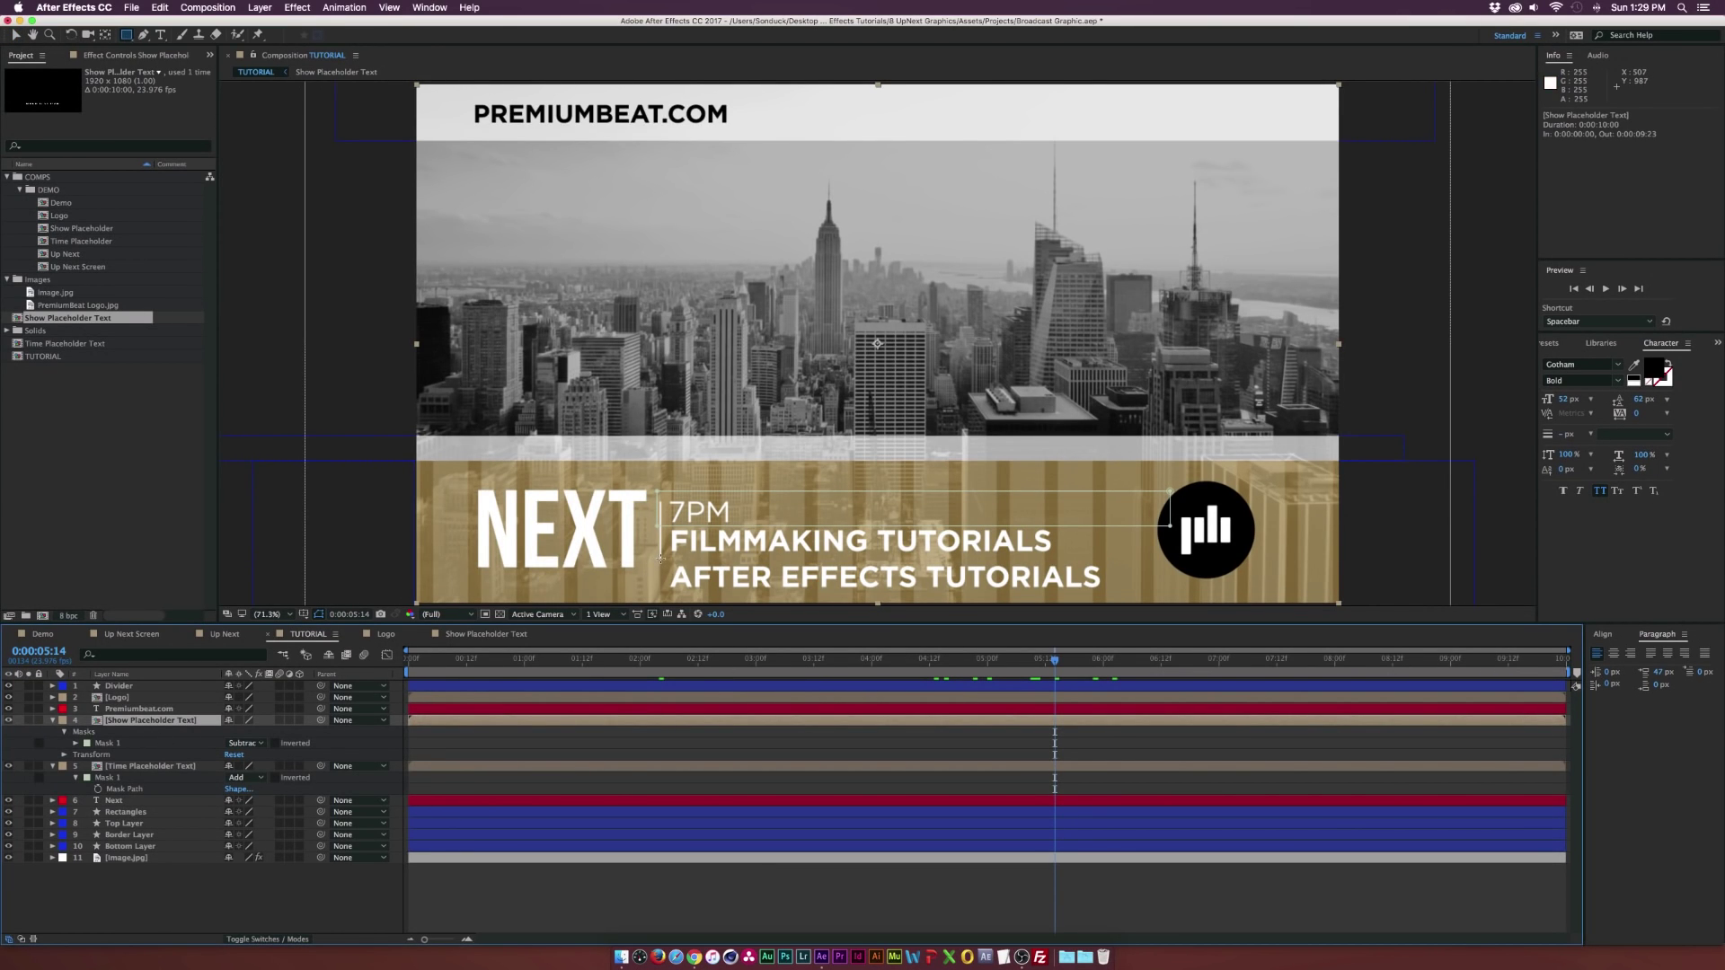
{"action": "left_click_drag", "start_coordinate": [661, 555], "coordinate": [1157, 602]}
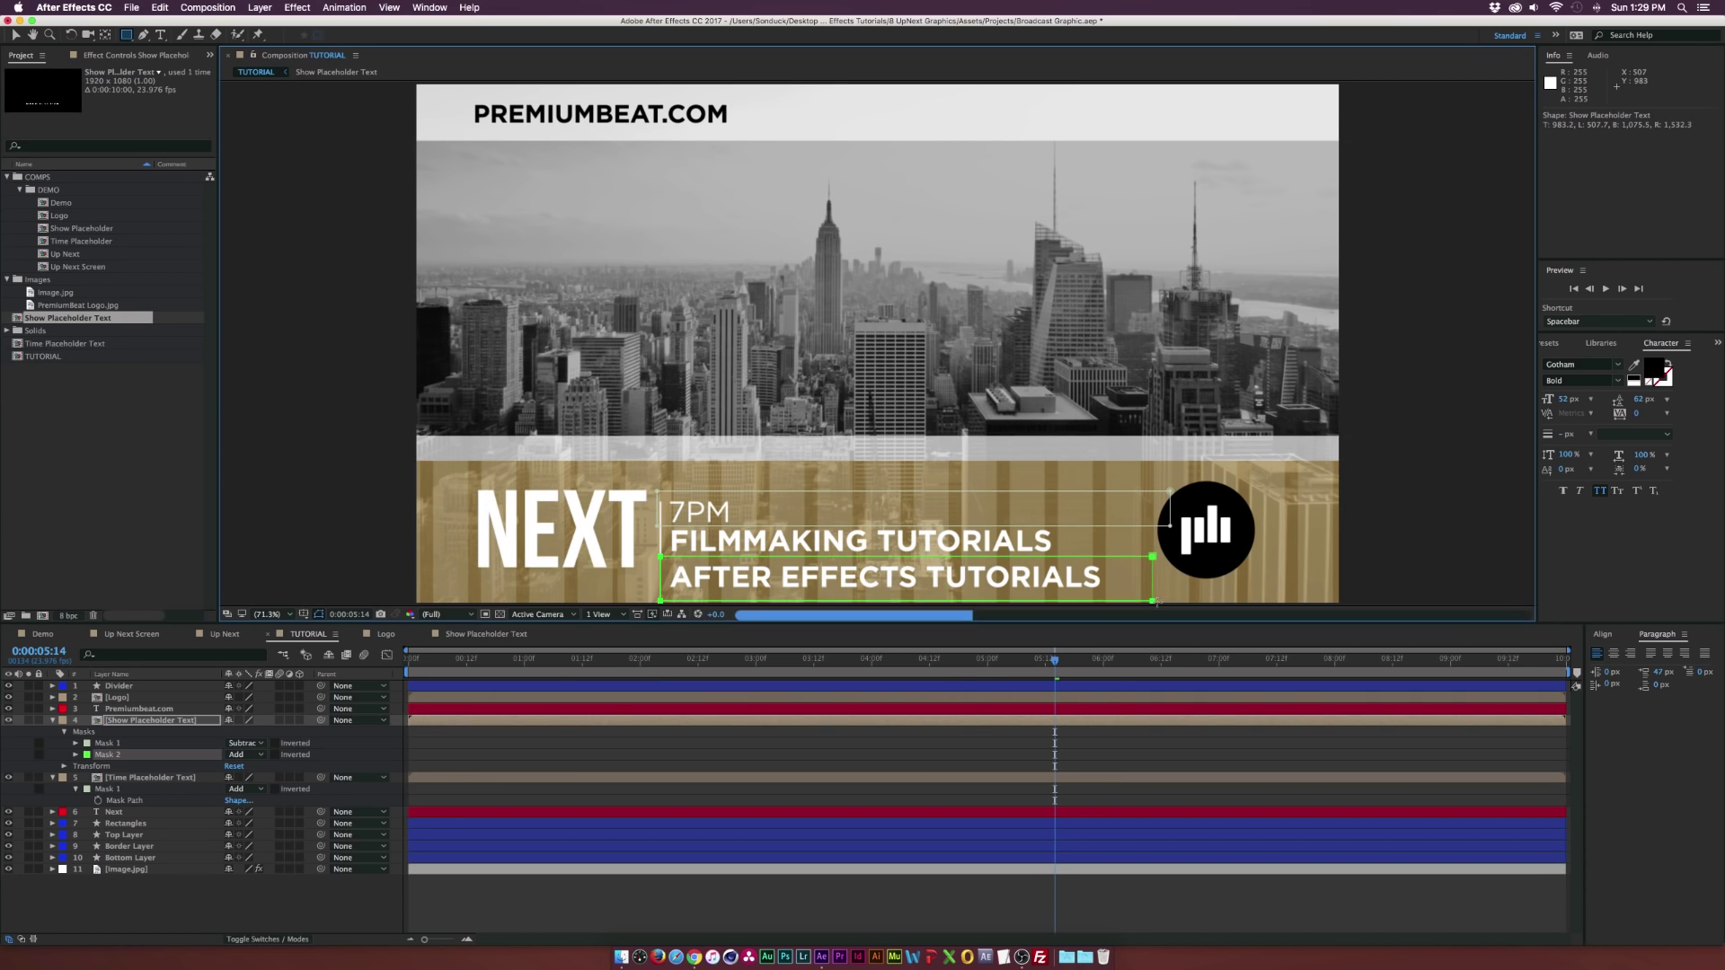
{"action": "left_click", "coordinate": [235, 755]}
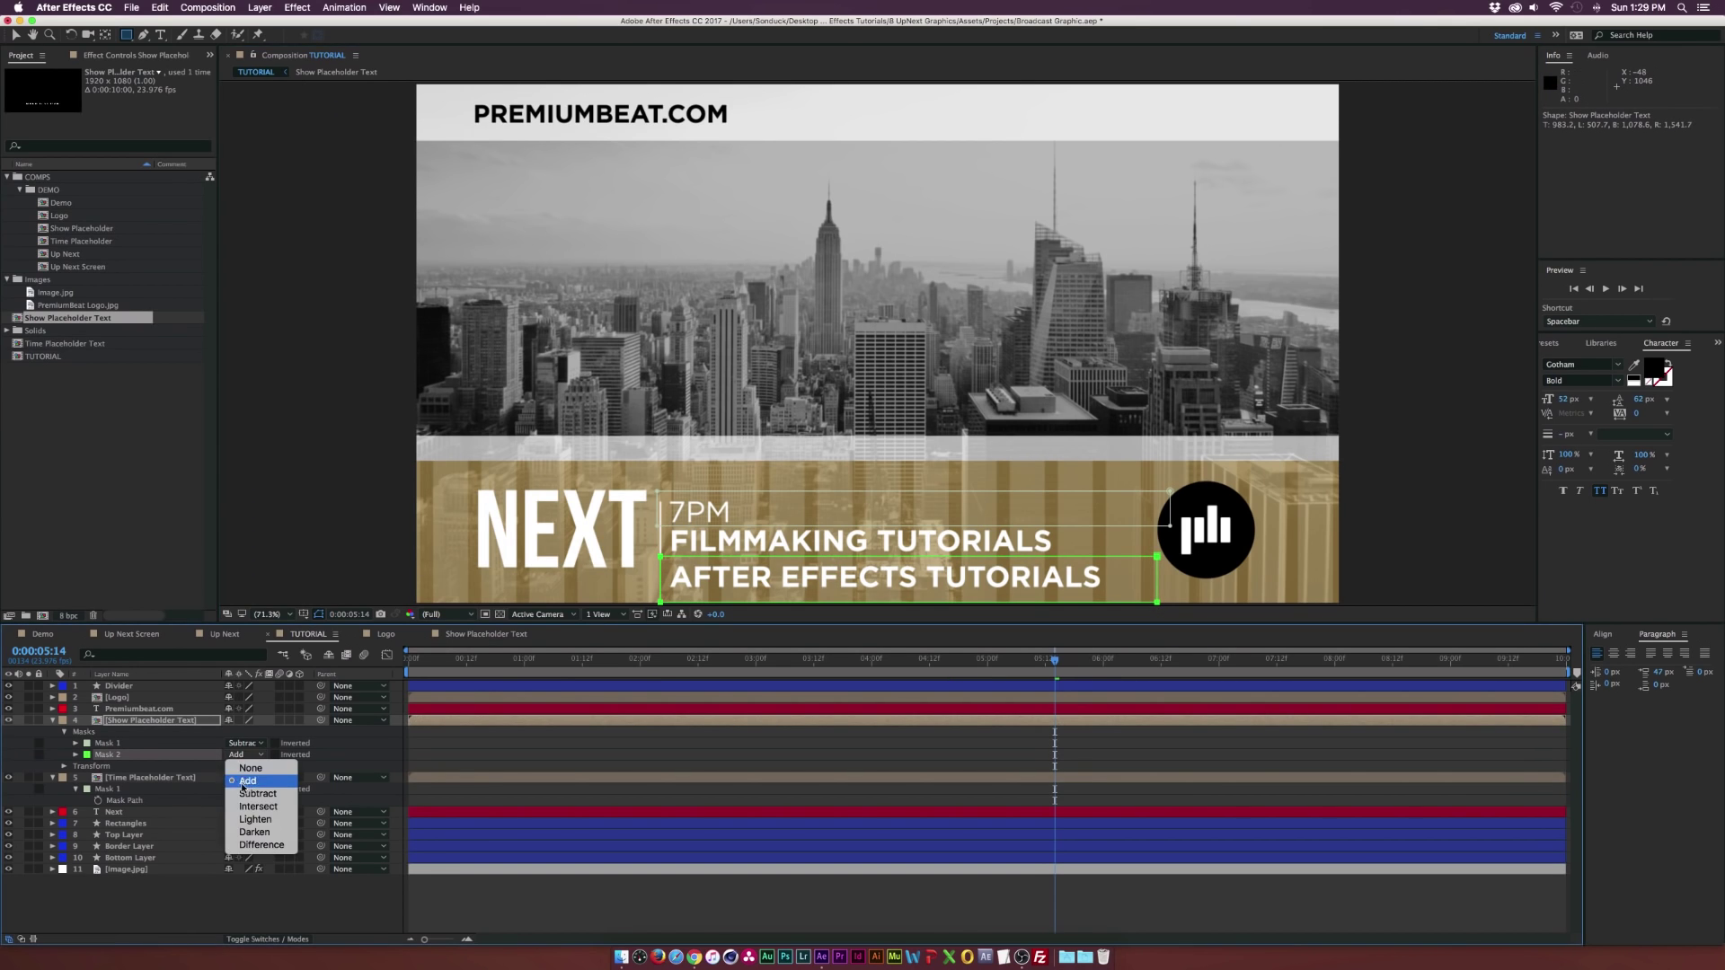
{"action": "left_click", "coordinate": [243, 781]}
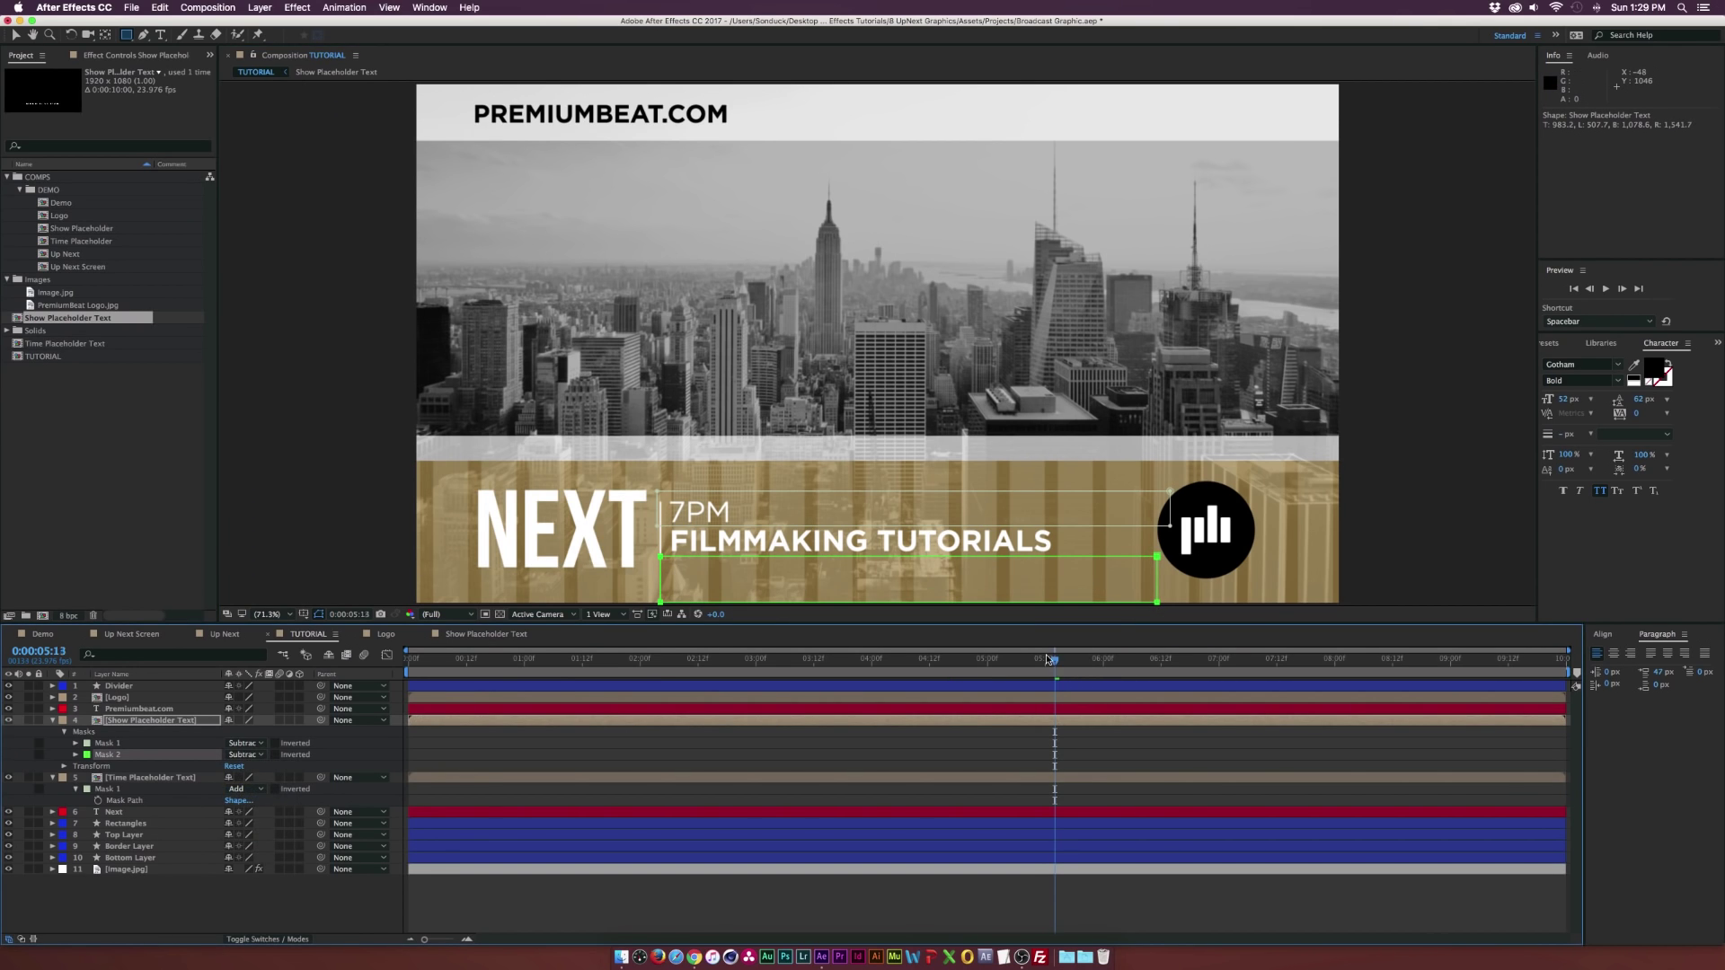
{"action": "left_click_drag", "start_coordinate": [1047, 660], "coordinate": [954, 660]}
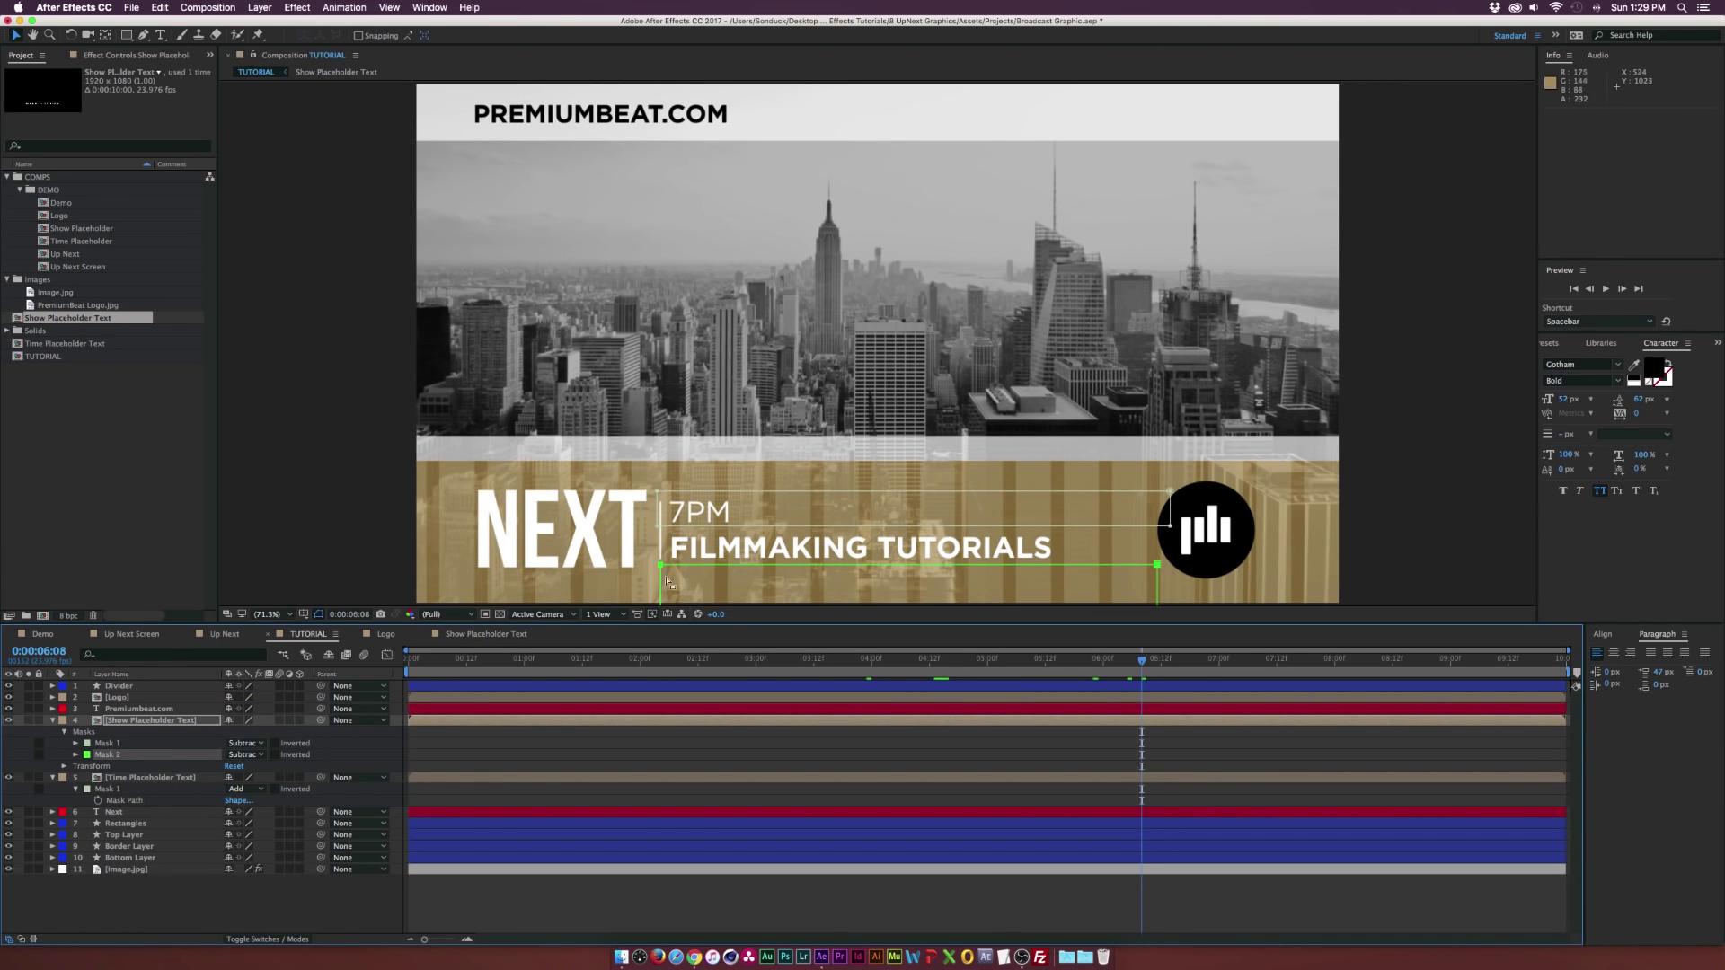
- In the Time Placeholder Text composition, keyframe the 7pm layer's Position at 0:00:05:00 and raise the text to Y 872 at 0:00:05:14
{"action": "double_click", "coordinate": [122, 778]}
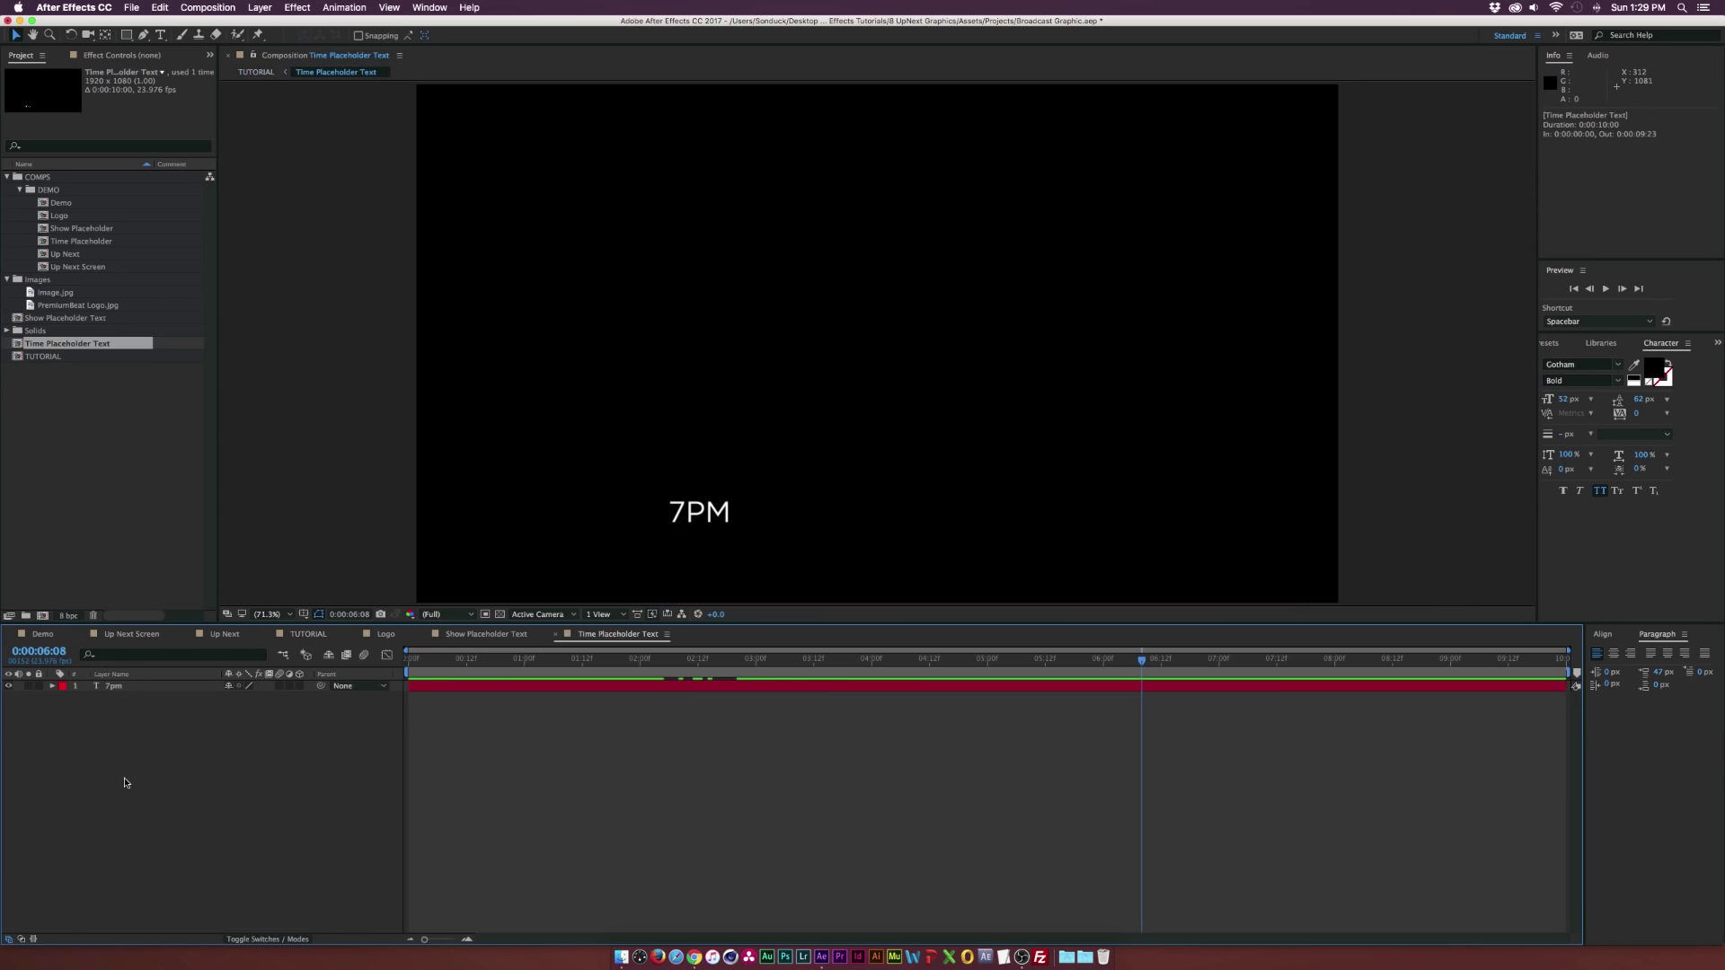
{"action": "left_click", "coordinate": [127, 687]}
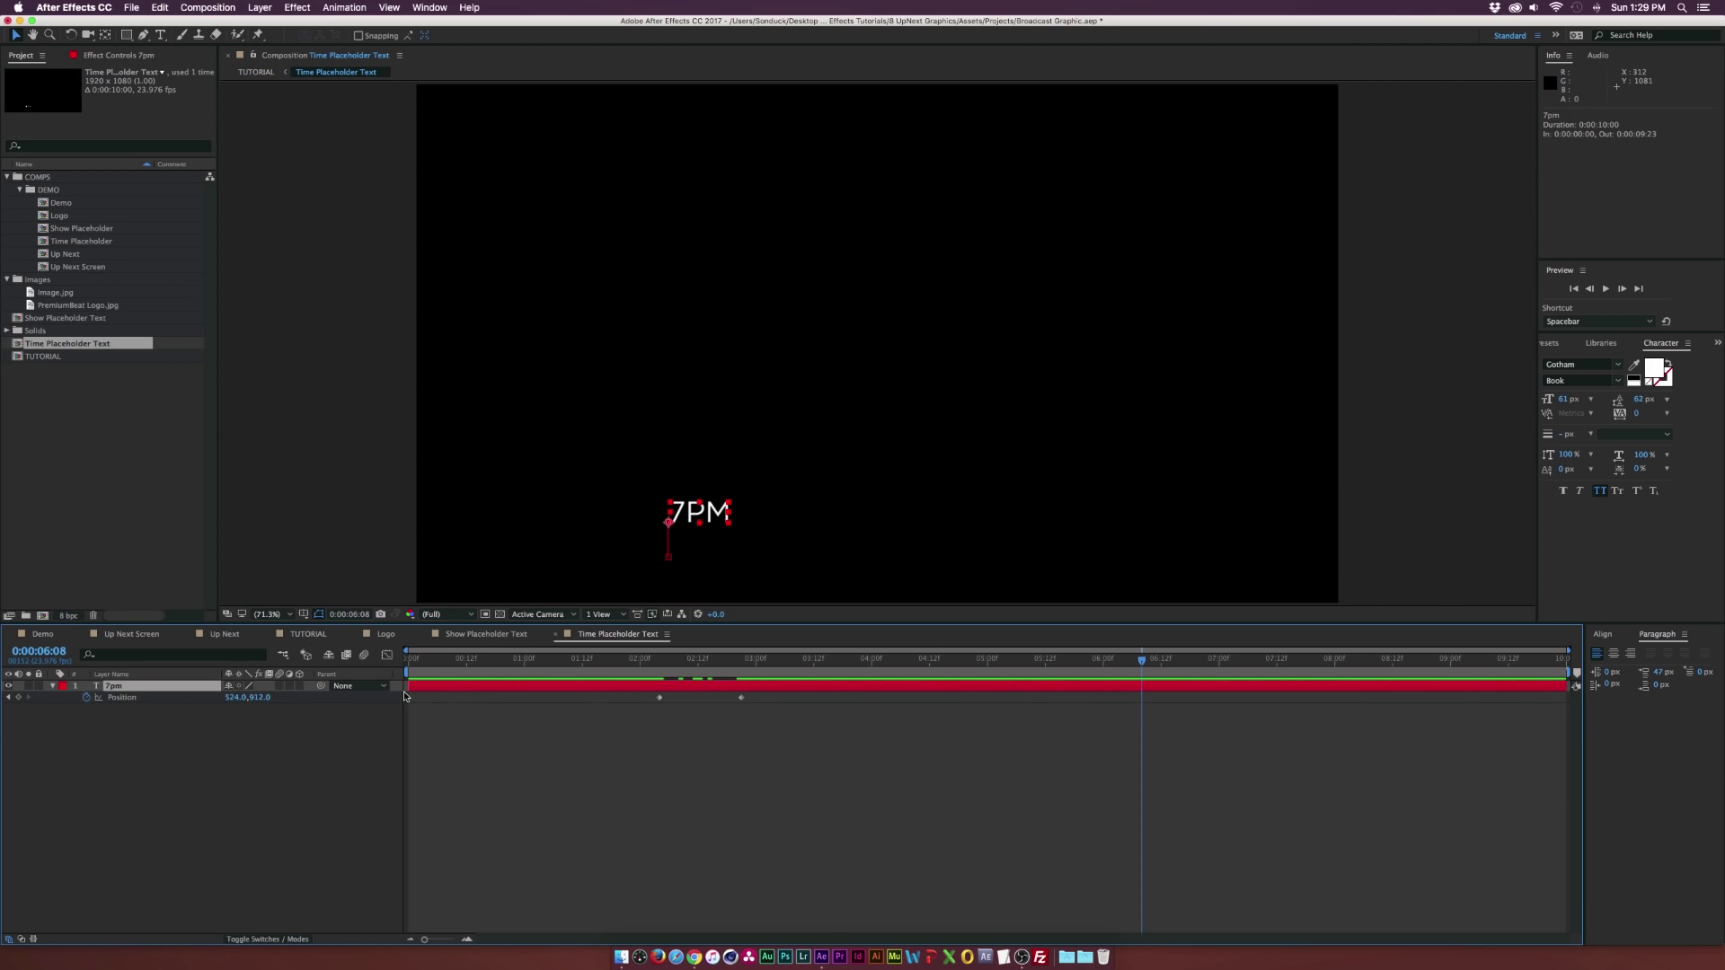
{"action": "left_click_drag", "start_coordinate": [749, 671], "coordinate": [989, 670]}
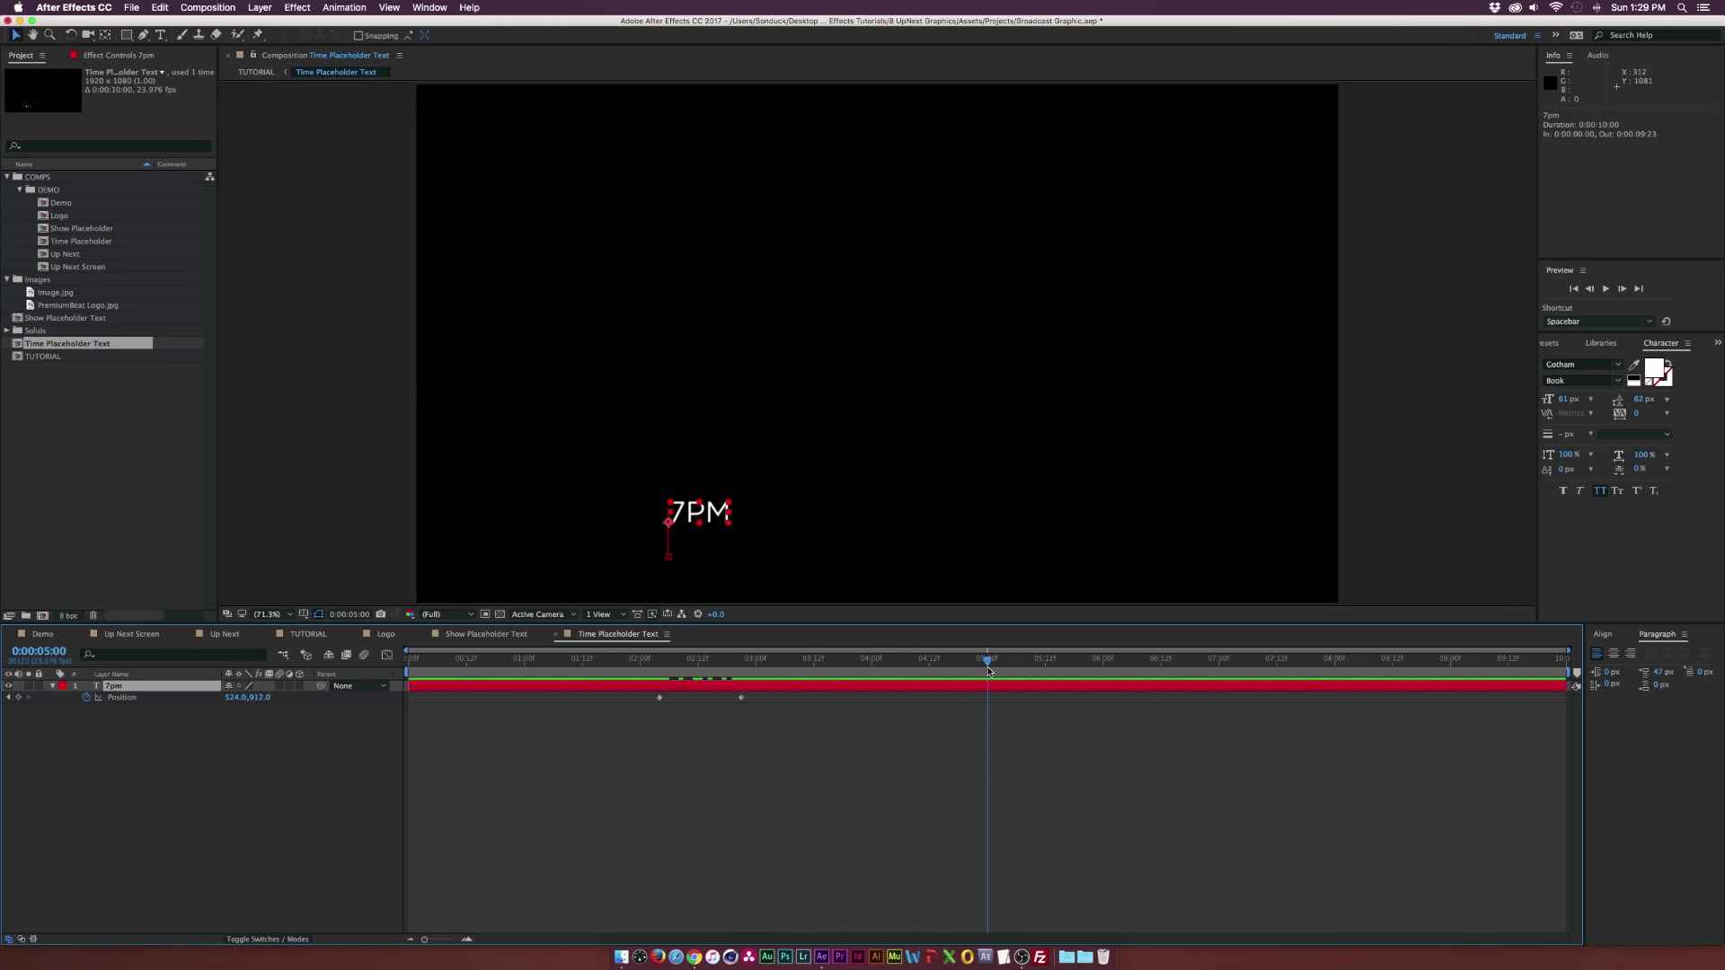
{"action": "left_click", "coordinate": [18, 697]}
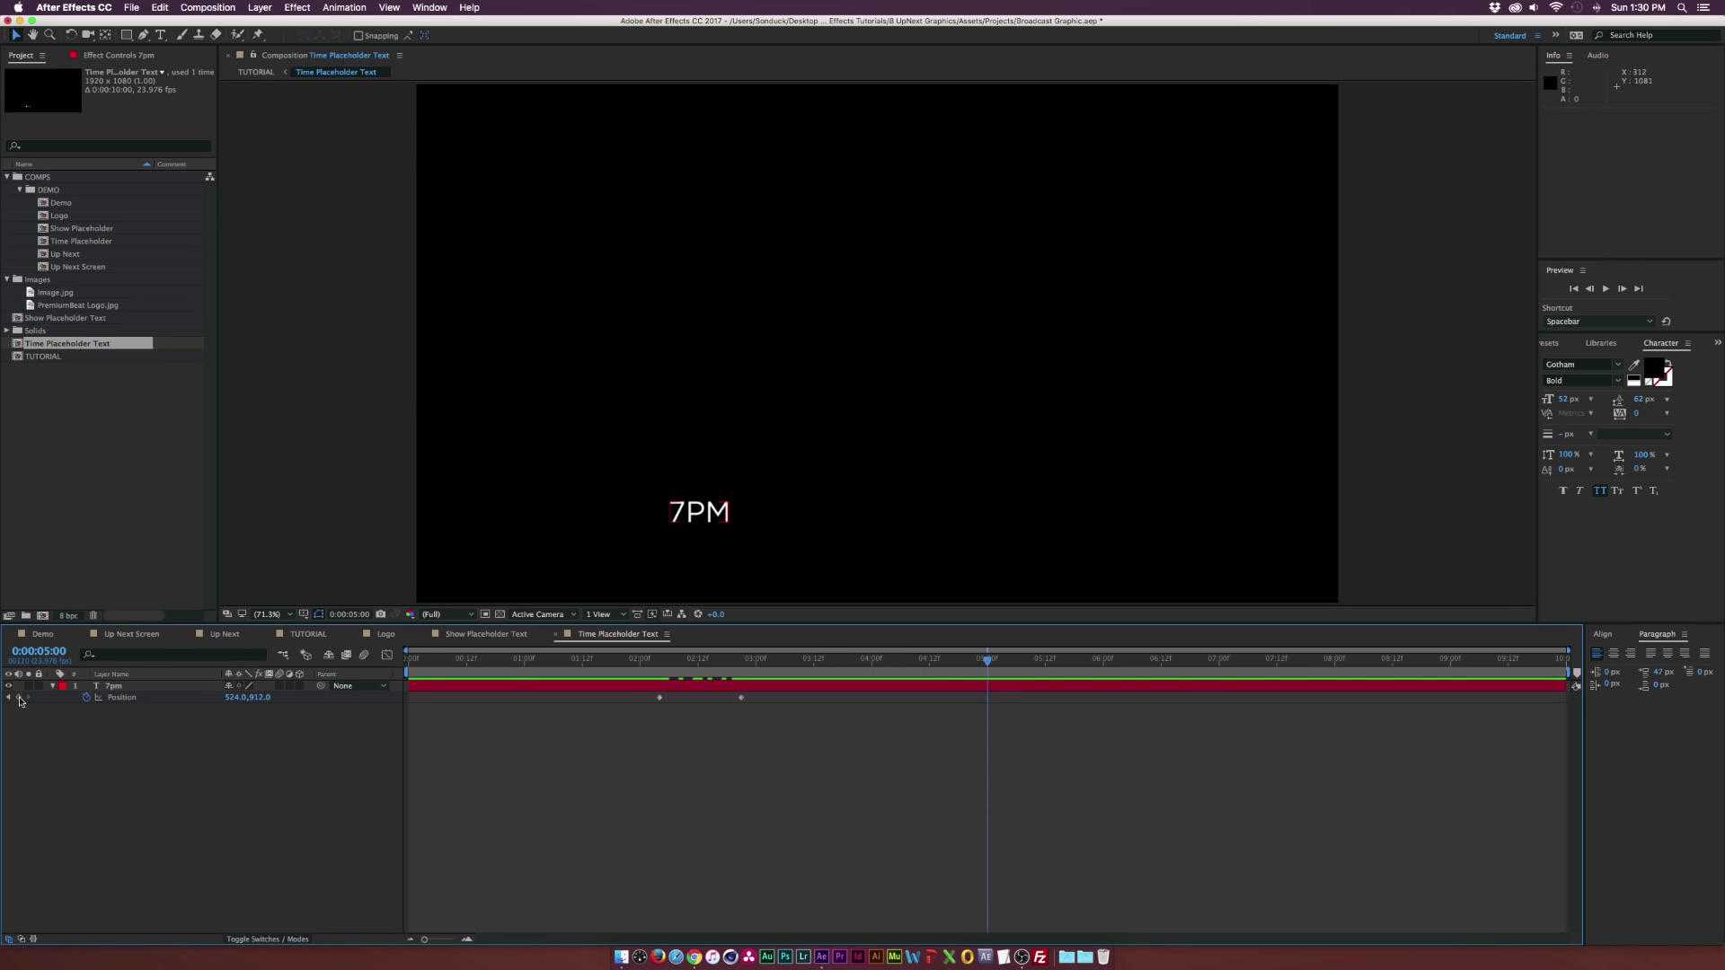
{"action": "left_click", "coordinate": [1042, 660]}
{"action": "left_click_drag", "start_coordinate": [1048, 659], "coordinate": [1055, 660]}
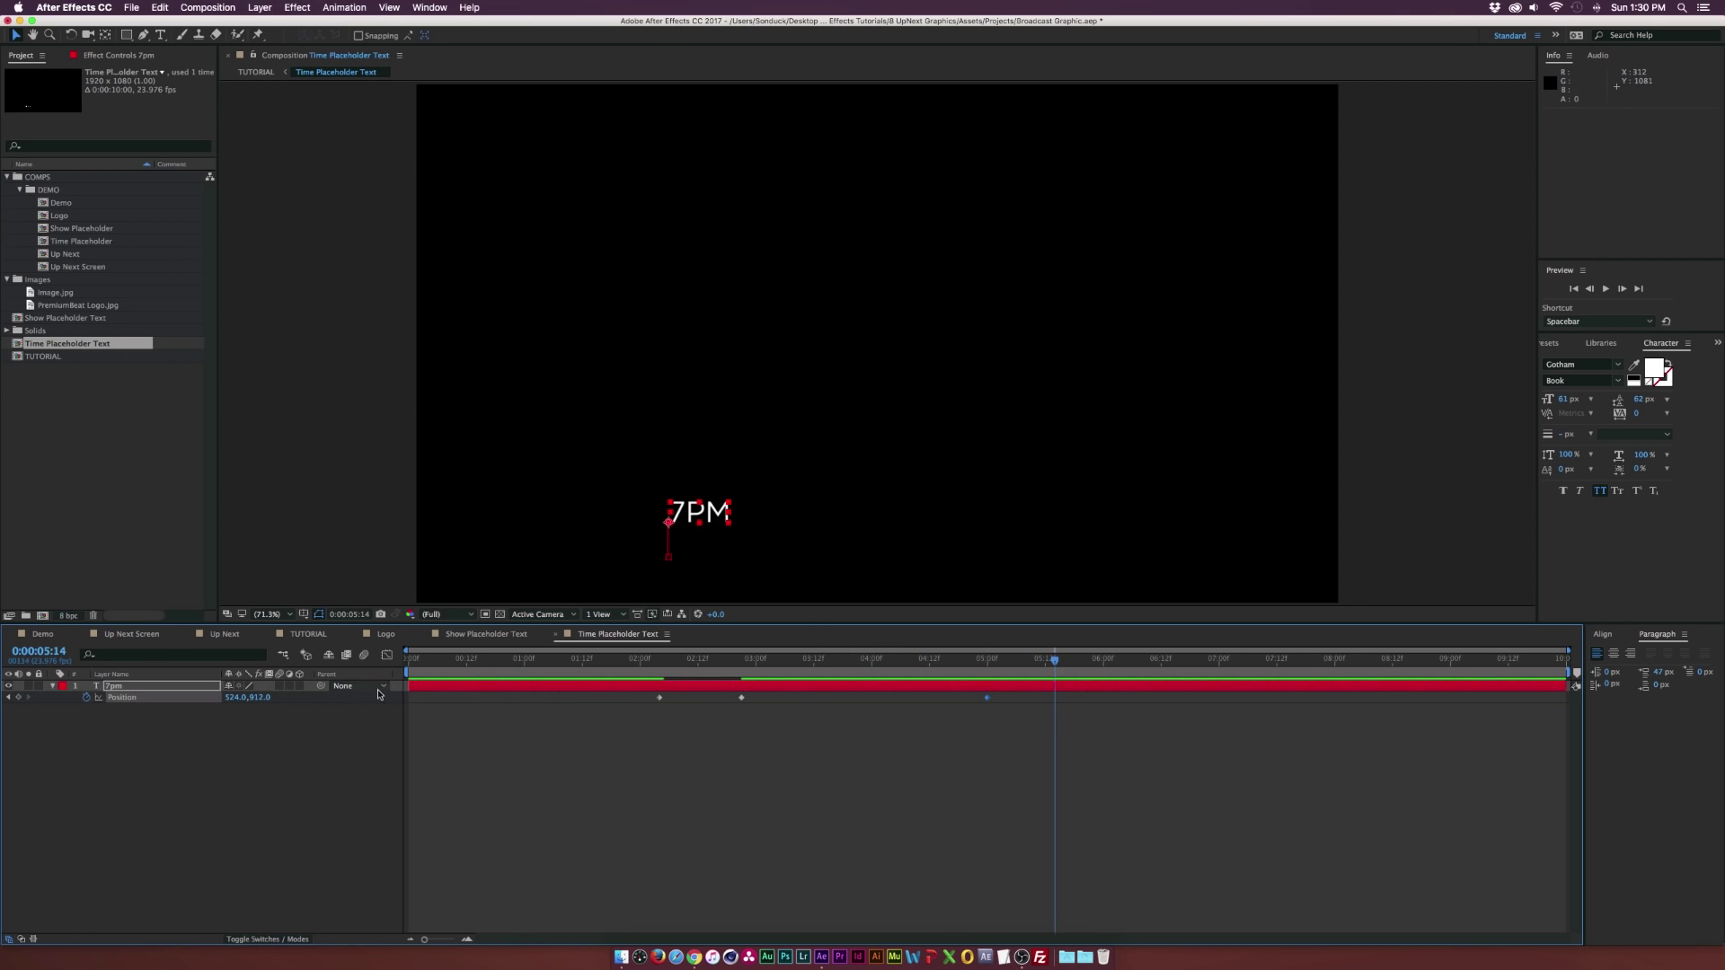
{"action": "mouse_move", "coordinate": [259, 701]}
{"action": "left_mouse_down"}
{"action": "mouse_move", "coordinate": [170, 700]}
{"action": "mouse_move", "coordinate": [259, 699]}
{"action": "left_mouse_up"}
- Cut off the 7pm layer after 0:00:05:14 and add a duplicate of it shifted so its first Position keyframe falls at 0:00:05:00
{"action": "key", "text": "super+shift+d"}
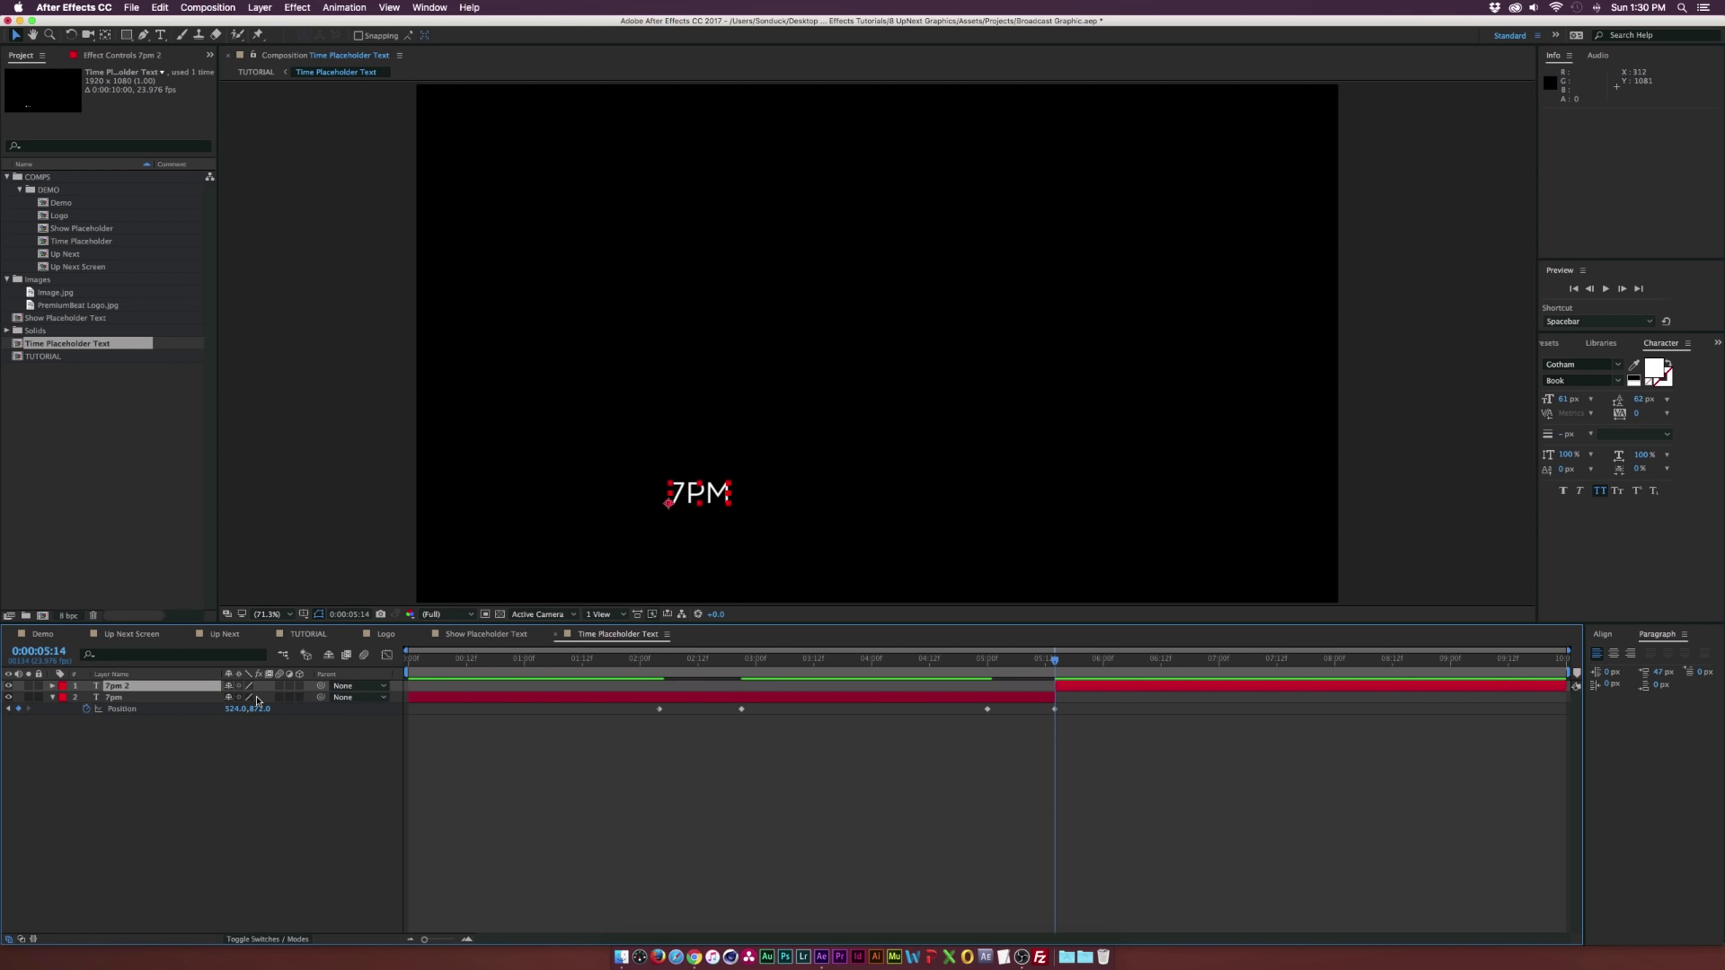
{"action": "key", "text": "Delete"}
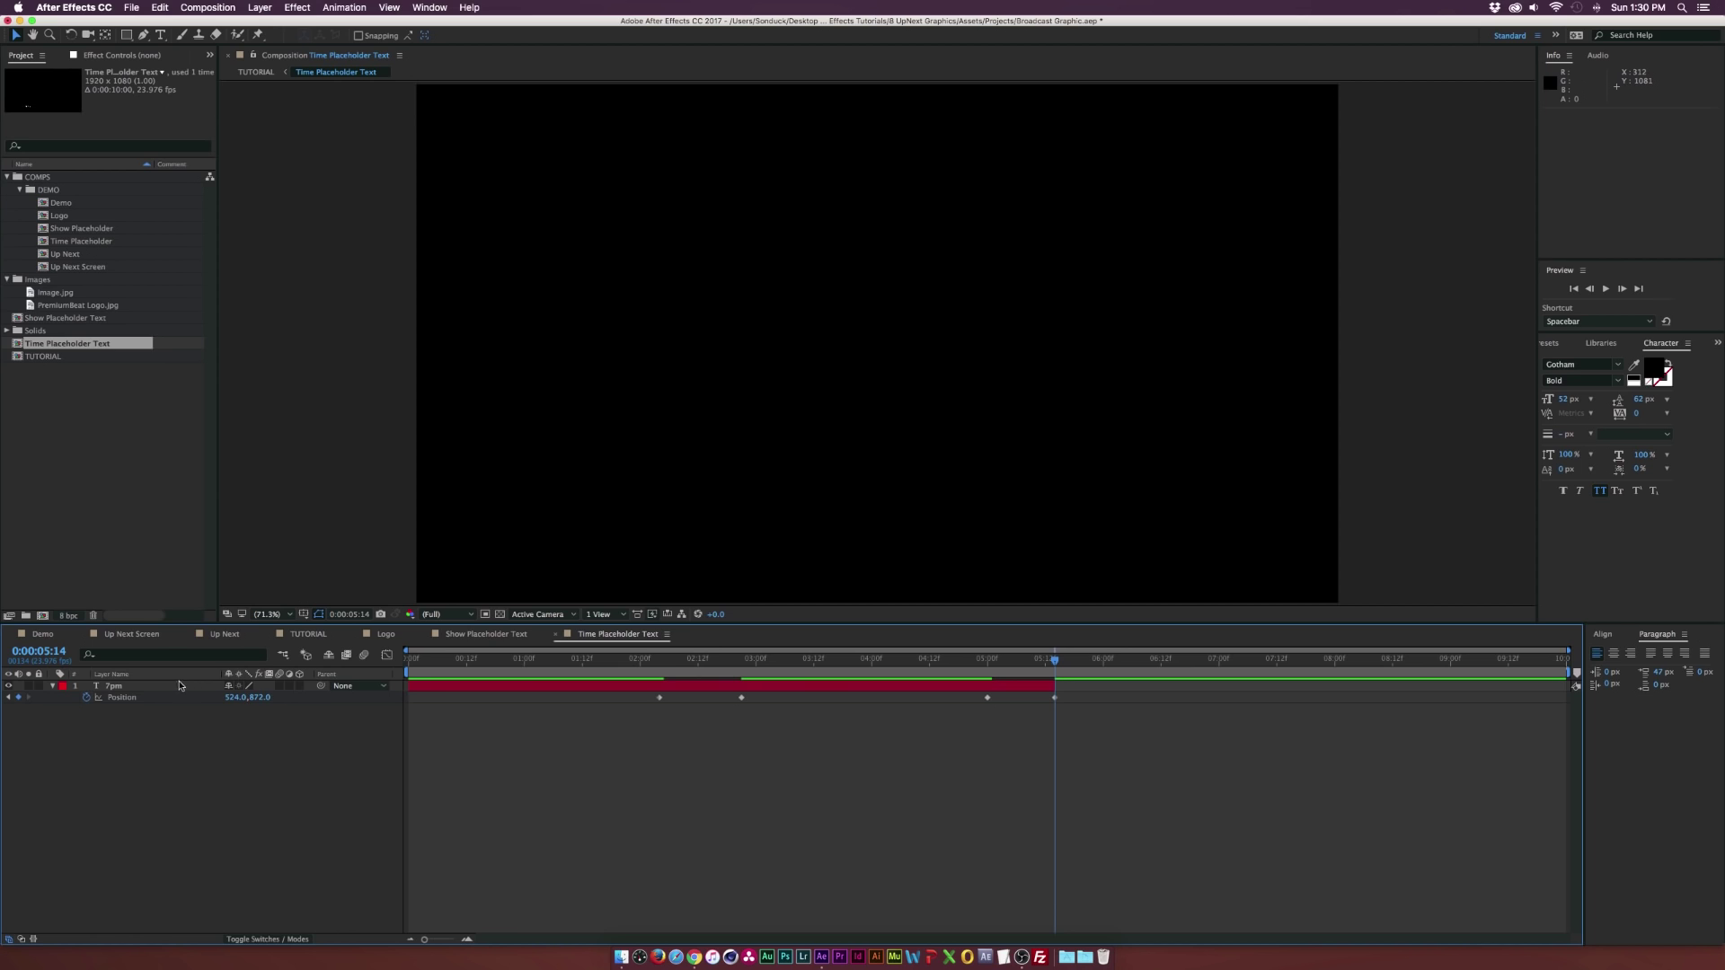
{"action": "key", "text": "super+z"}
{"action": "key", "text": "u"}
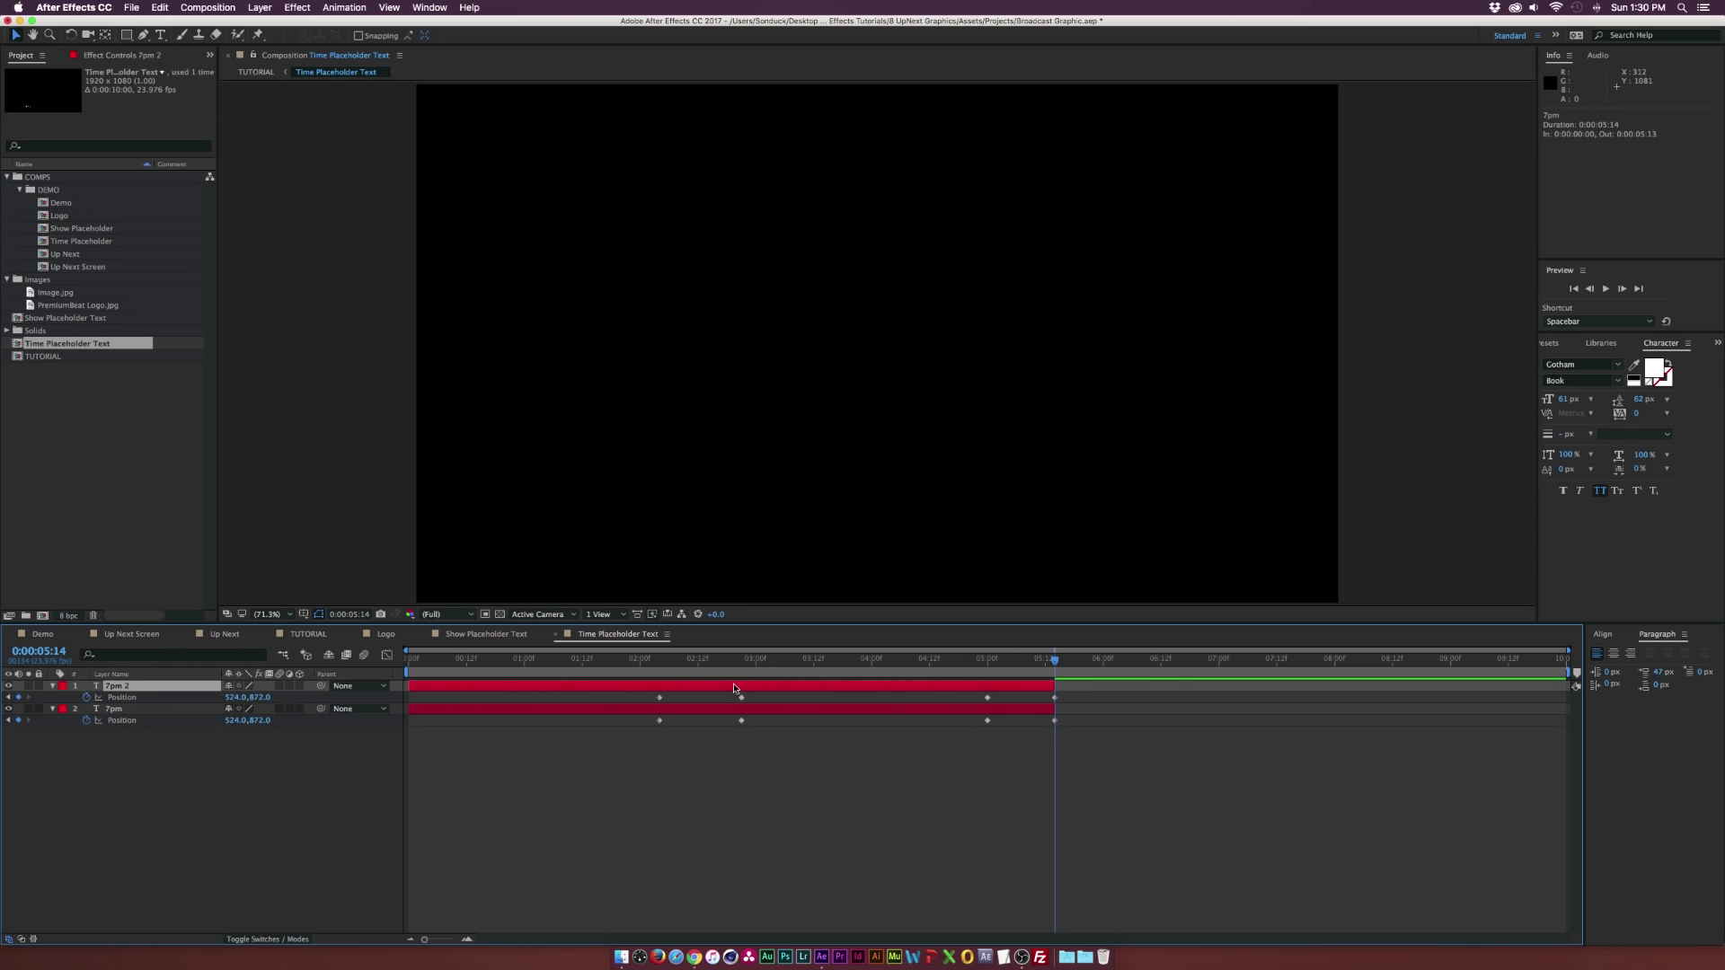
{"action": "left_click_drag", "start_coordinate": [737, 687], "coordinate": [1068, 687]}
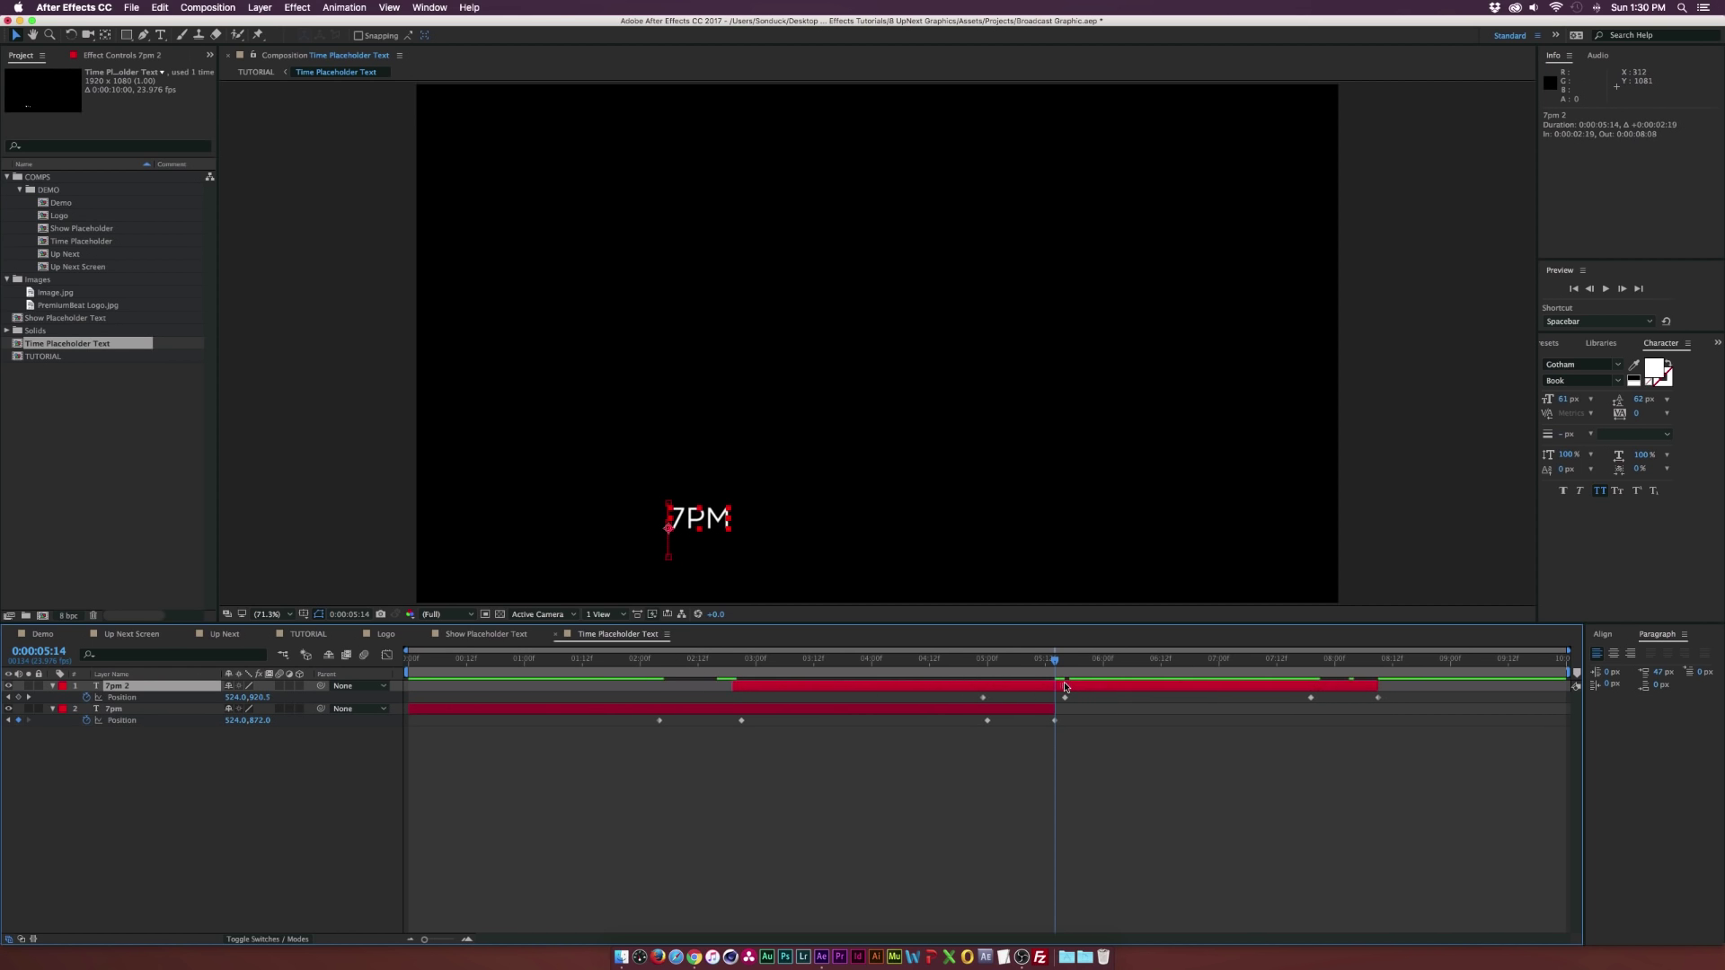
- Move the original 7pm layer's last Position keyframe to 0:00:05:17 and extend the layer to end there
{"action": "left_click", "coordinate": [1053, 709]}
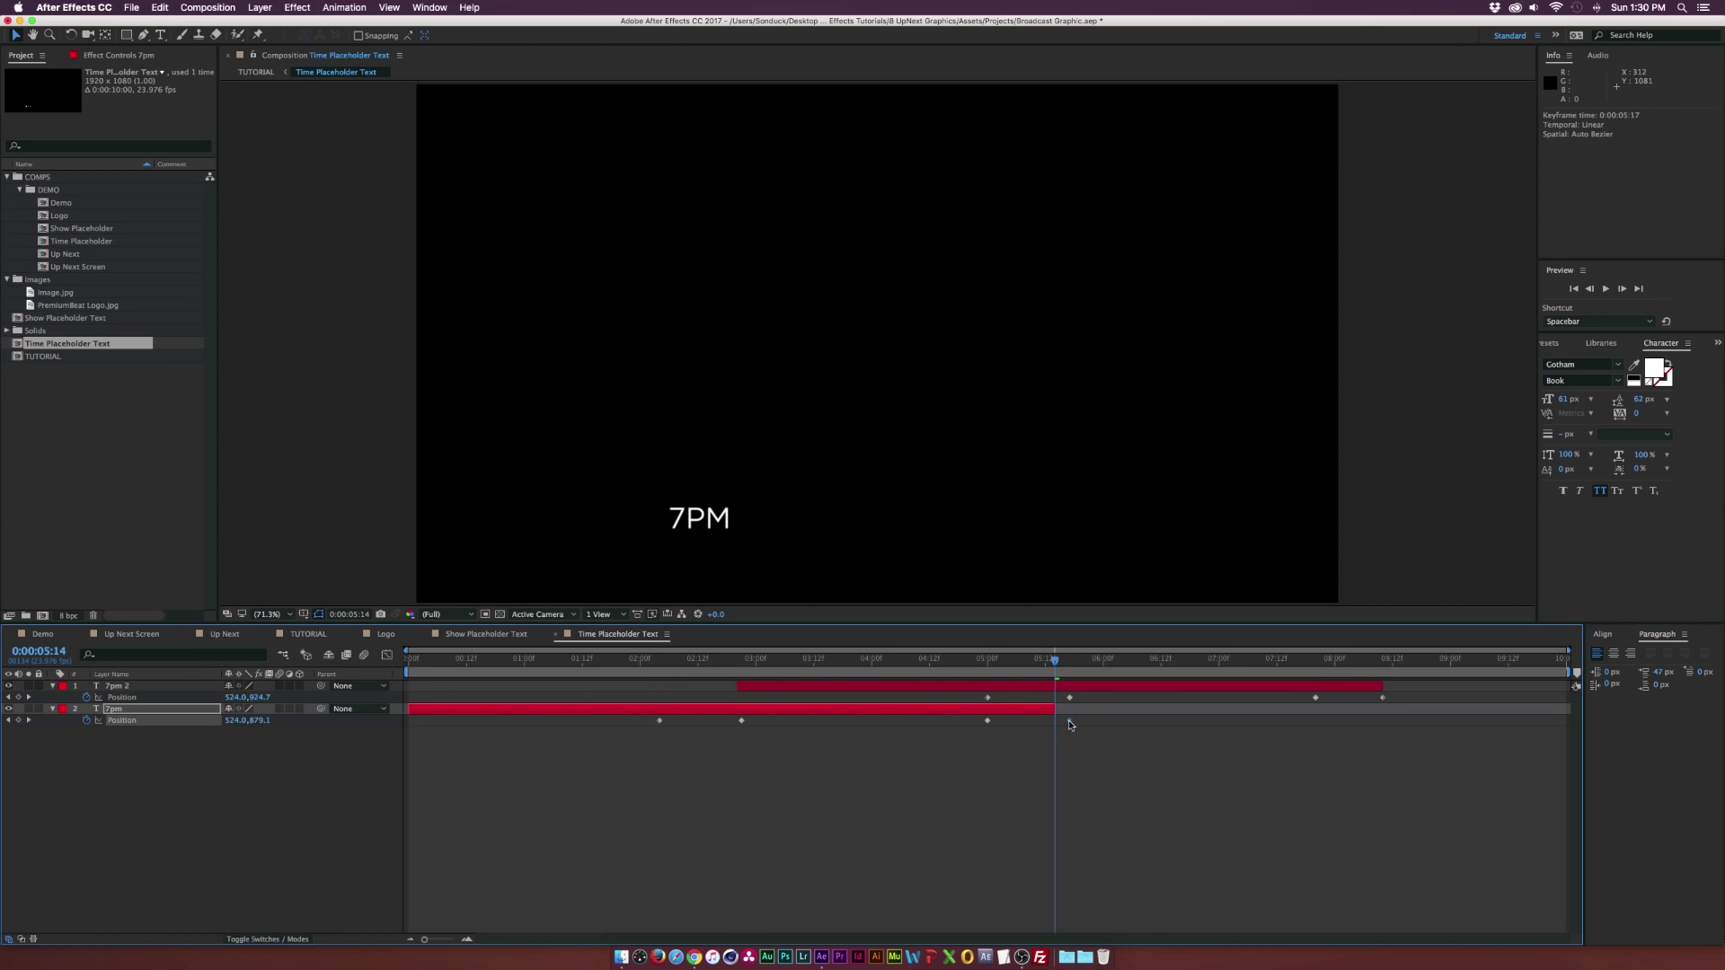
{"action": "left_click_drag", "start_coordinate": [1055, 709], "coordinate": [1140, 667]}
- Change the duplicated time text to read 8PM
{"action": "left_click", "coordinate": [161, 34]}
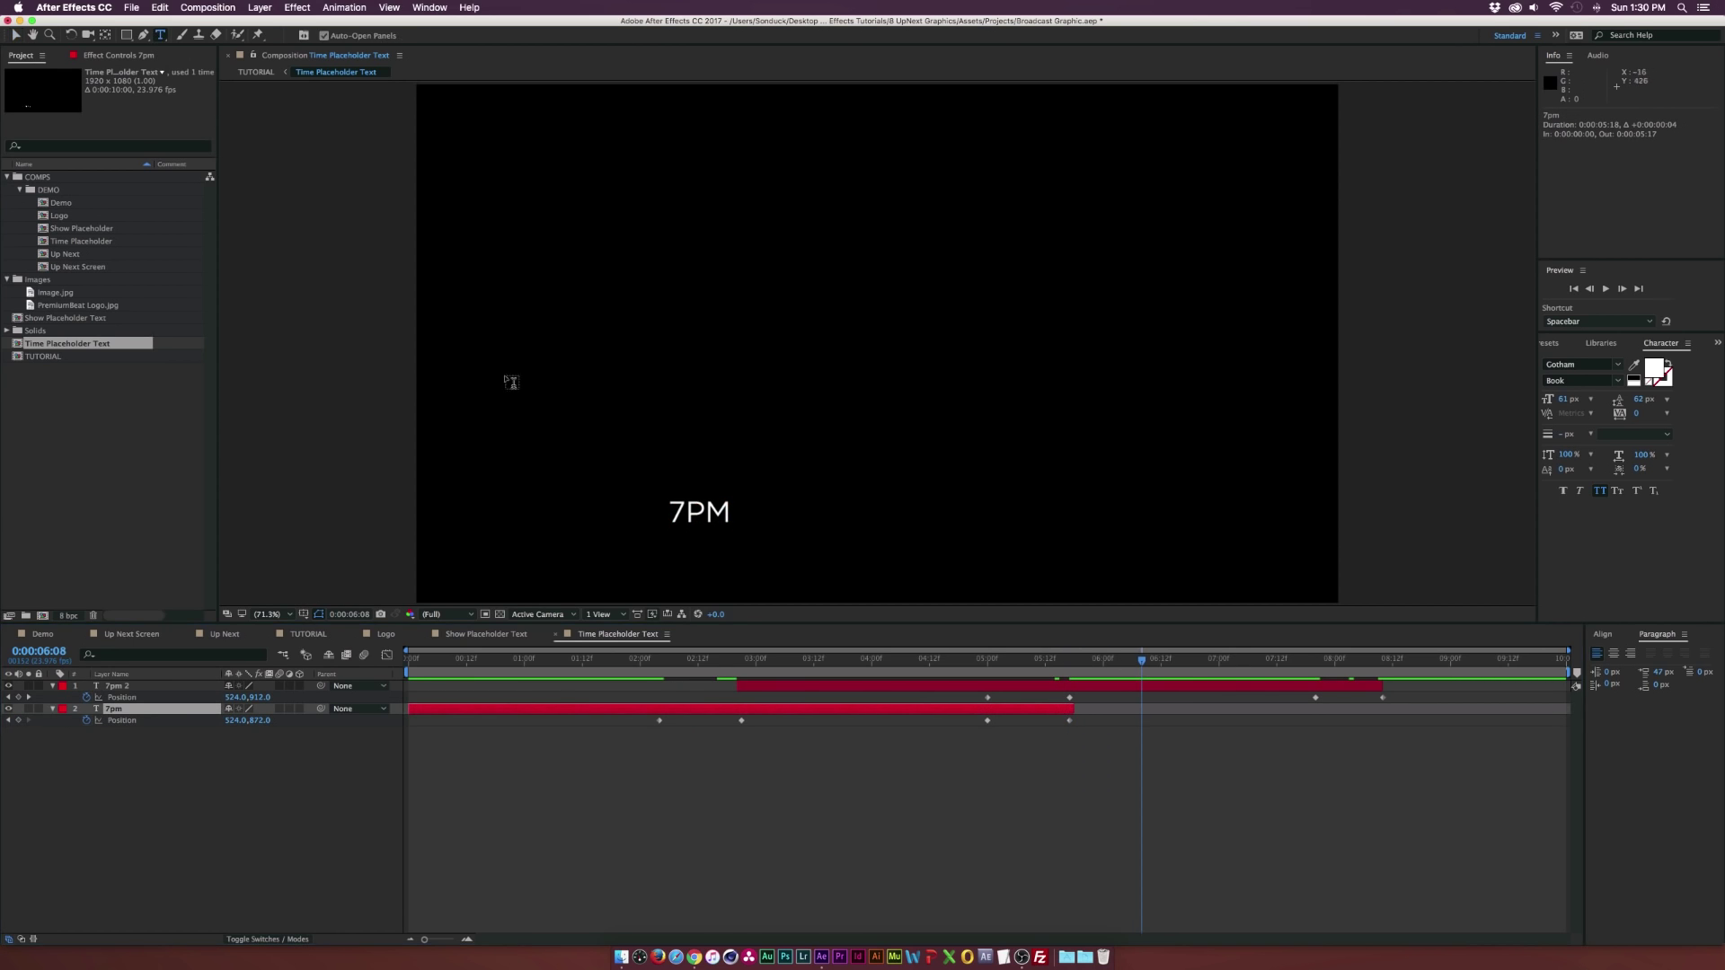
{"action": "left_click", "coordinate": [671, 511]}
{"action": "key", "text": "shift+Right"}
{"action": "type", "text": "8"}
{"action": "left_click", "coordinate": [1296, 665]}
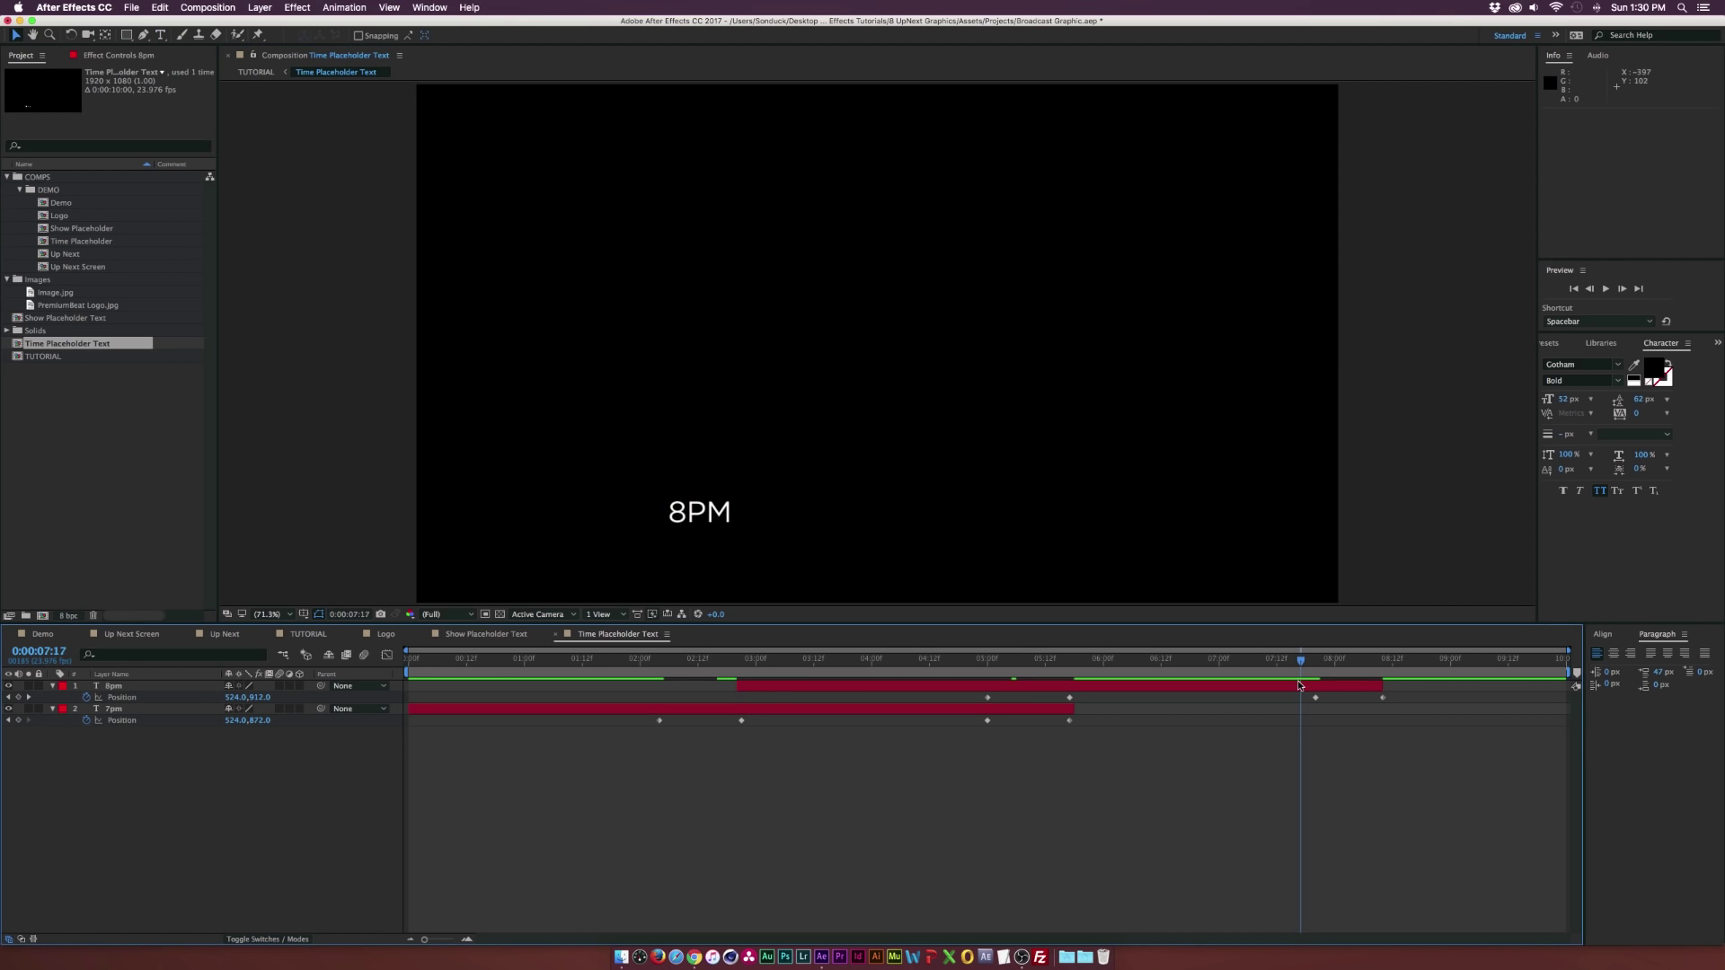
{"action": "key", "text": "v"}
- Return to the TUTORIAL composition and review the change of time and show text from about 0:00:05:00 onward
{"action": "left_click", "coordinate": [308, 634]}
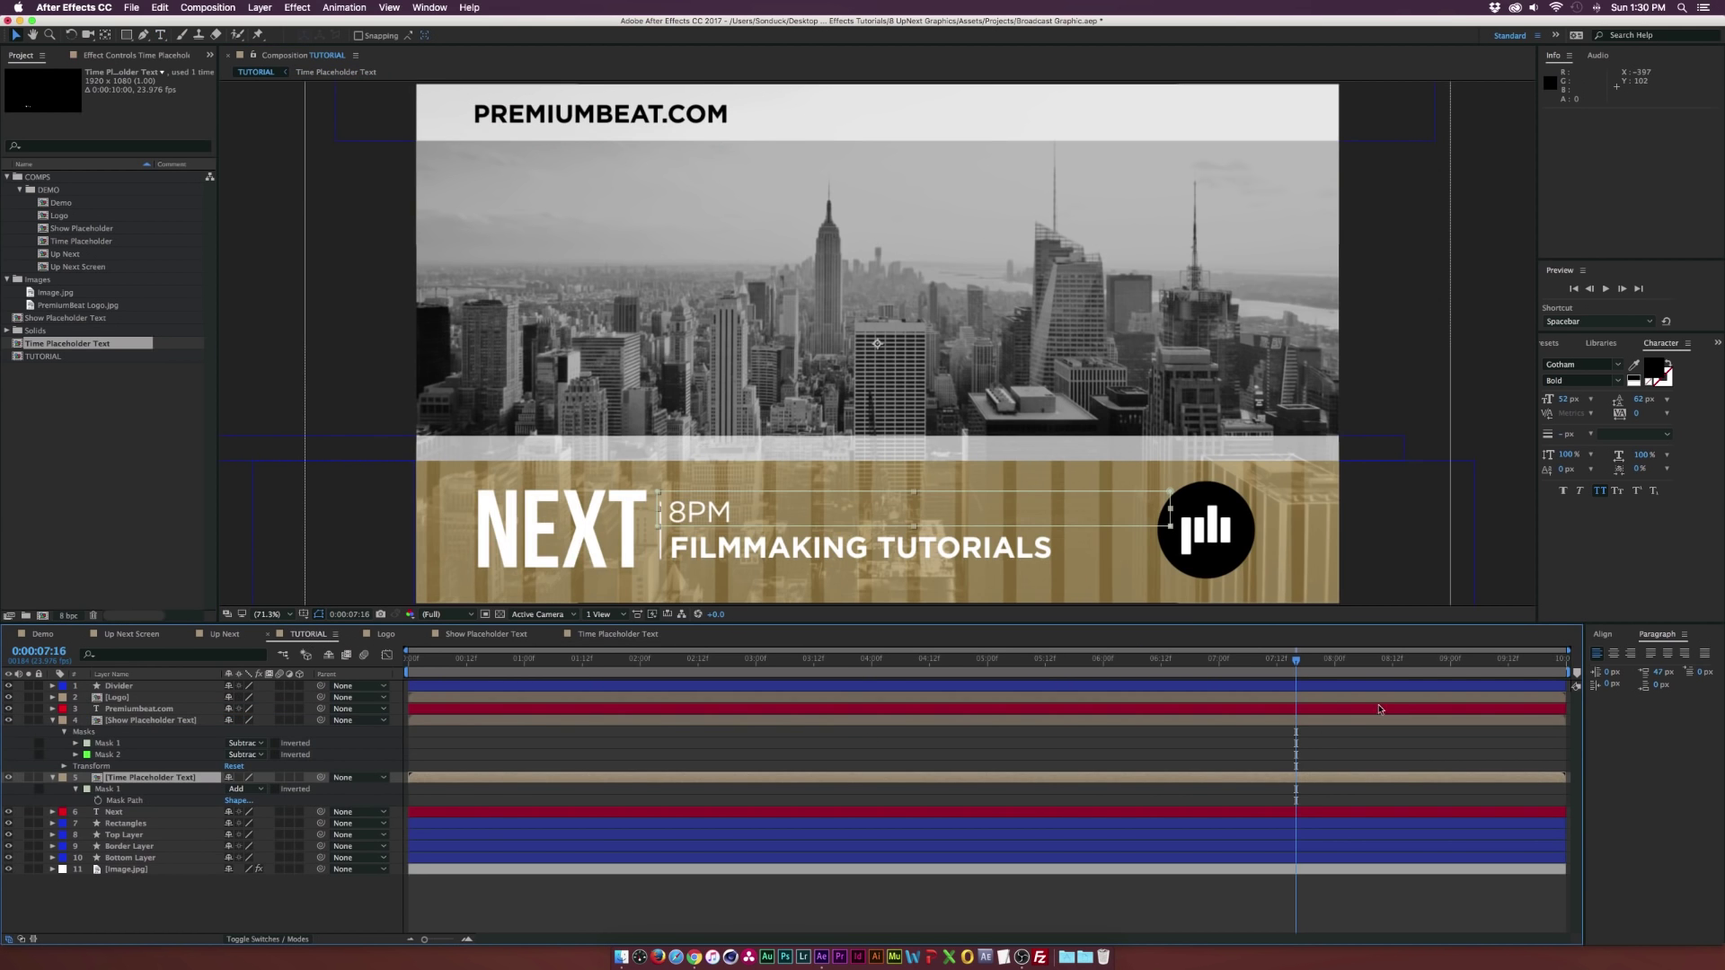
{"action": "left_click", "coordinate": [896, 664]}
{"action": "left_click_drag", "start_coordinate": [935, 676], "coordinate": [1188, 689]}
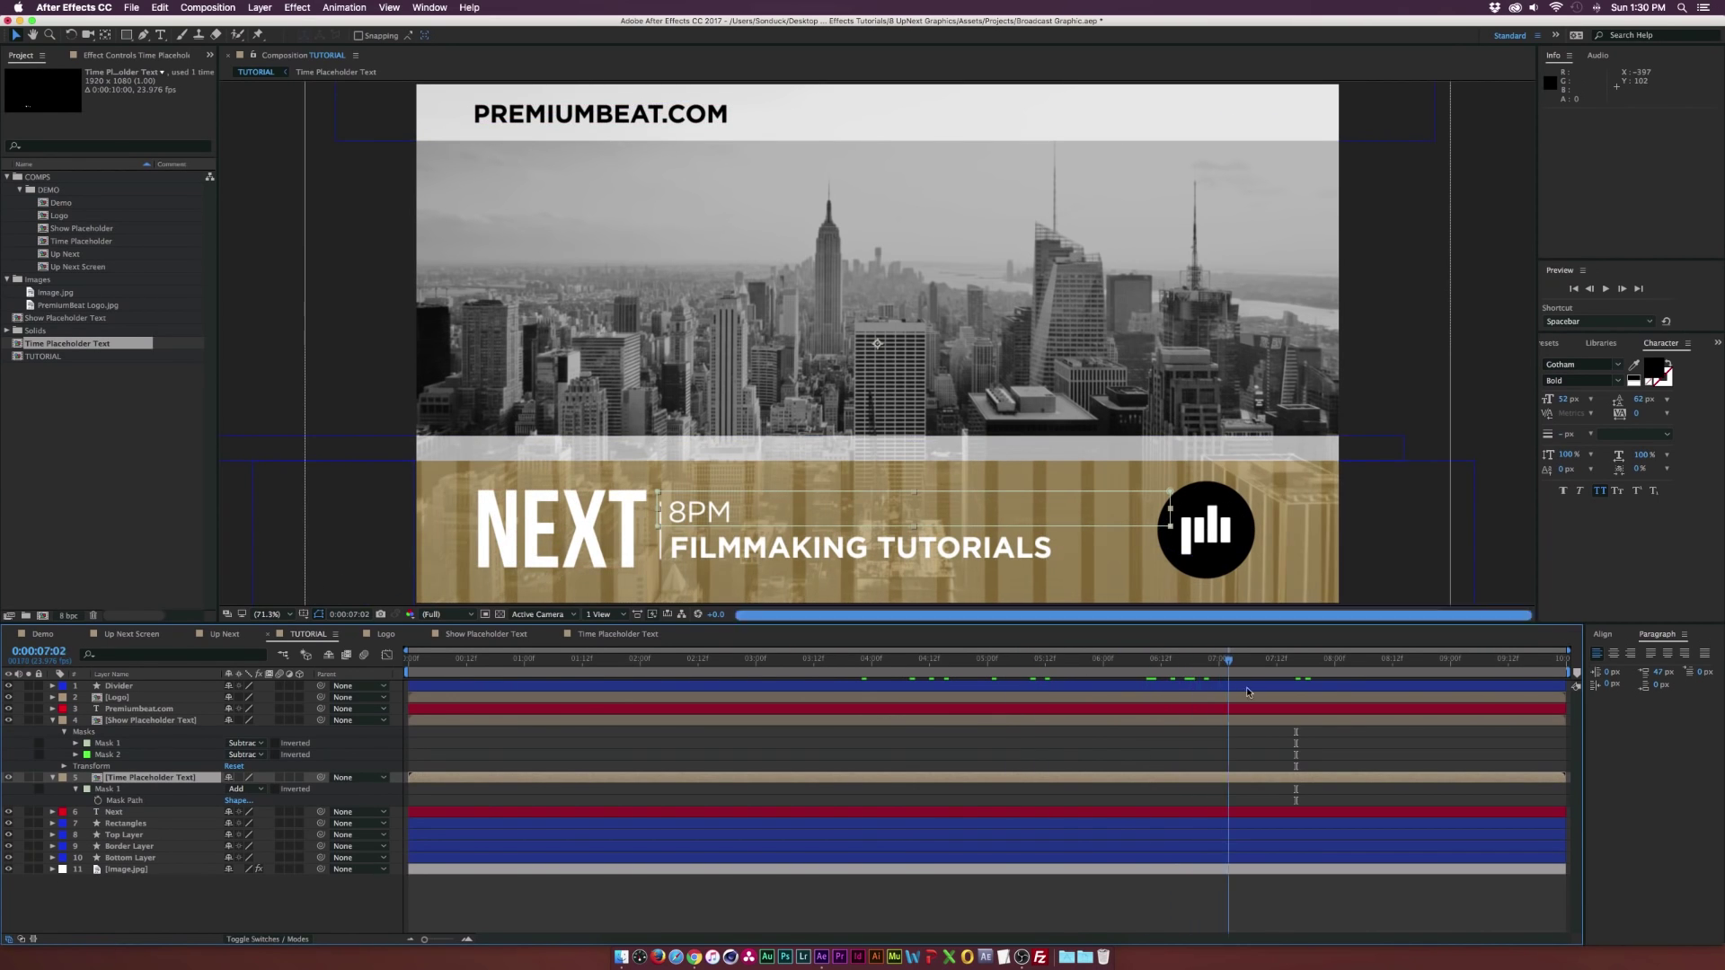
{"action": "left_click", "coordinate": [1128, 665]}
{"action": "left_click", "coordinate": [1128, 869]}
{"action": "left_click_drag", "start_coordinate": [1000, 663], "coordinate": [1104, 665]}
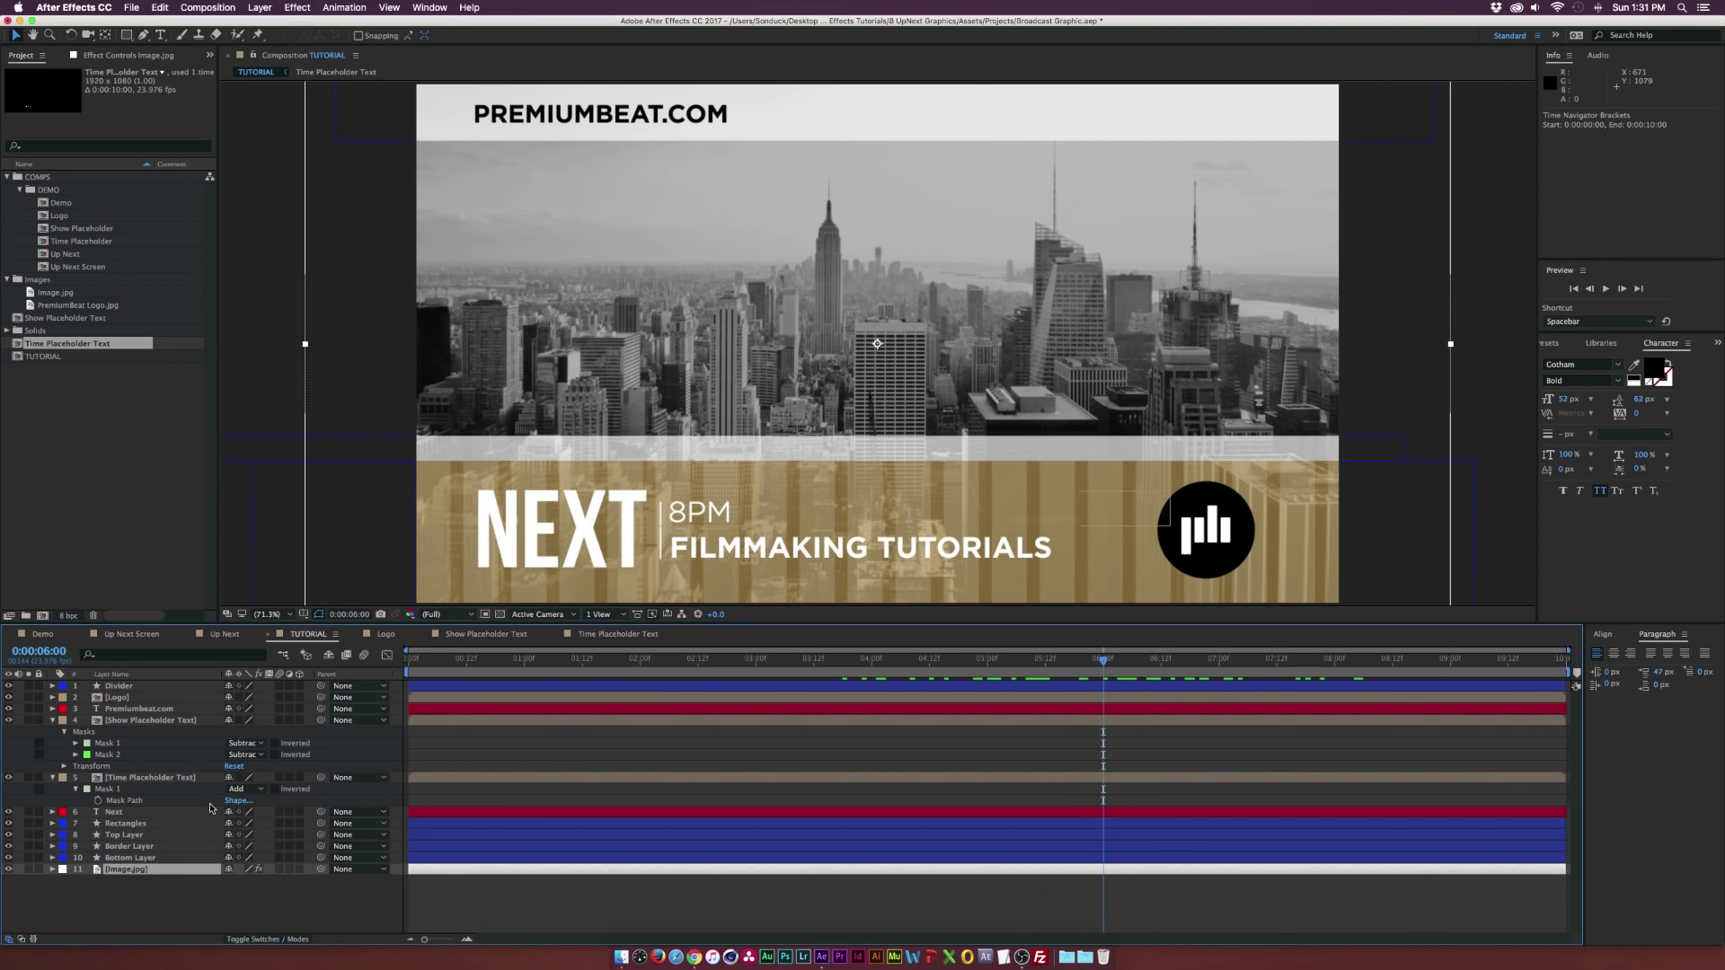
- Pre-compose every layer except image.jpg as "Up Next Screen" and shift the new layer to start at 0:00:02:04
{"action": "left_click", "coordinate": [131, 858]}
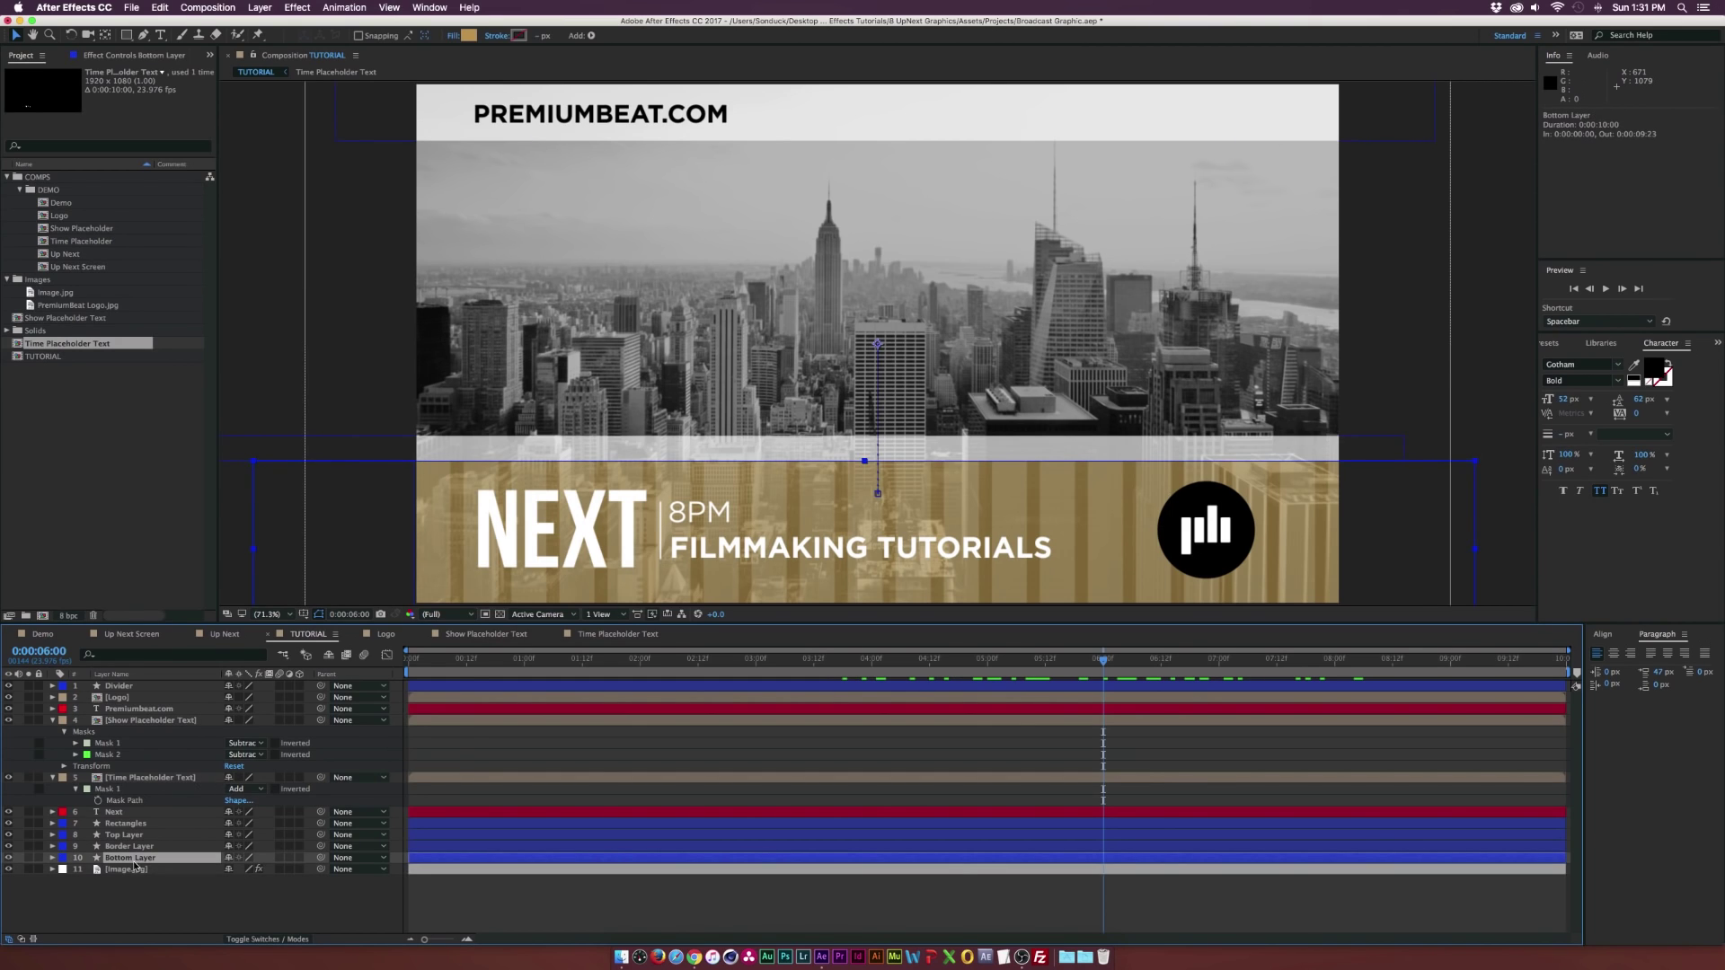
{"action": "left_click", "coordinate": [126, 688], "text": "shift"}
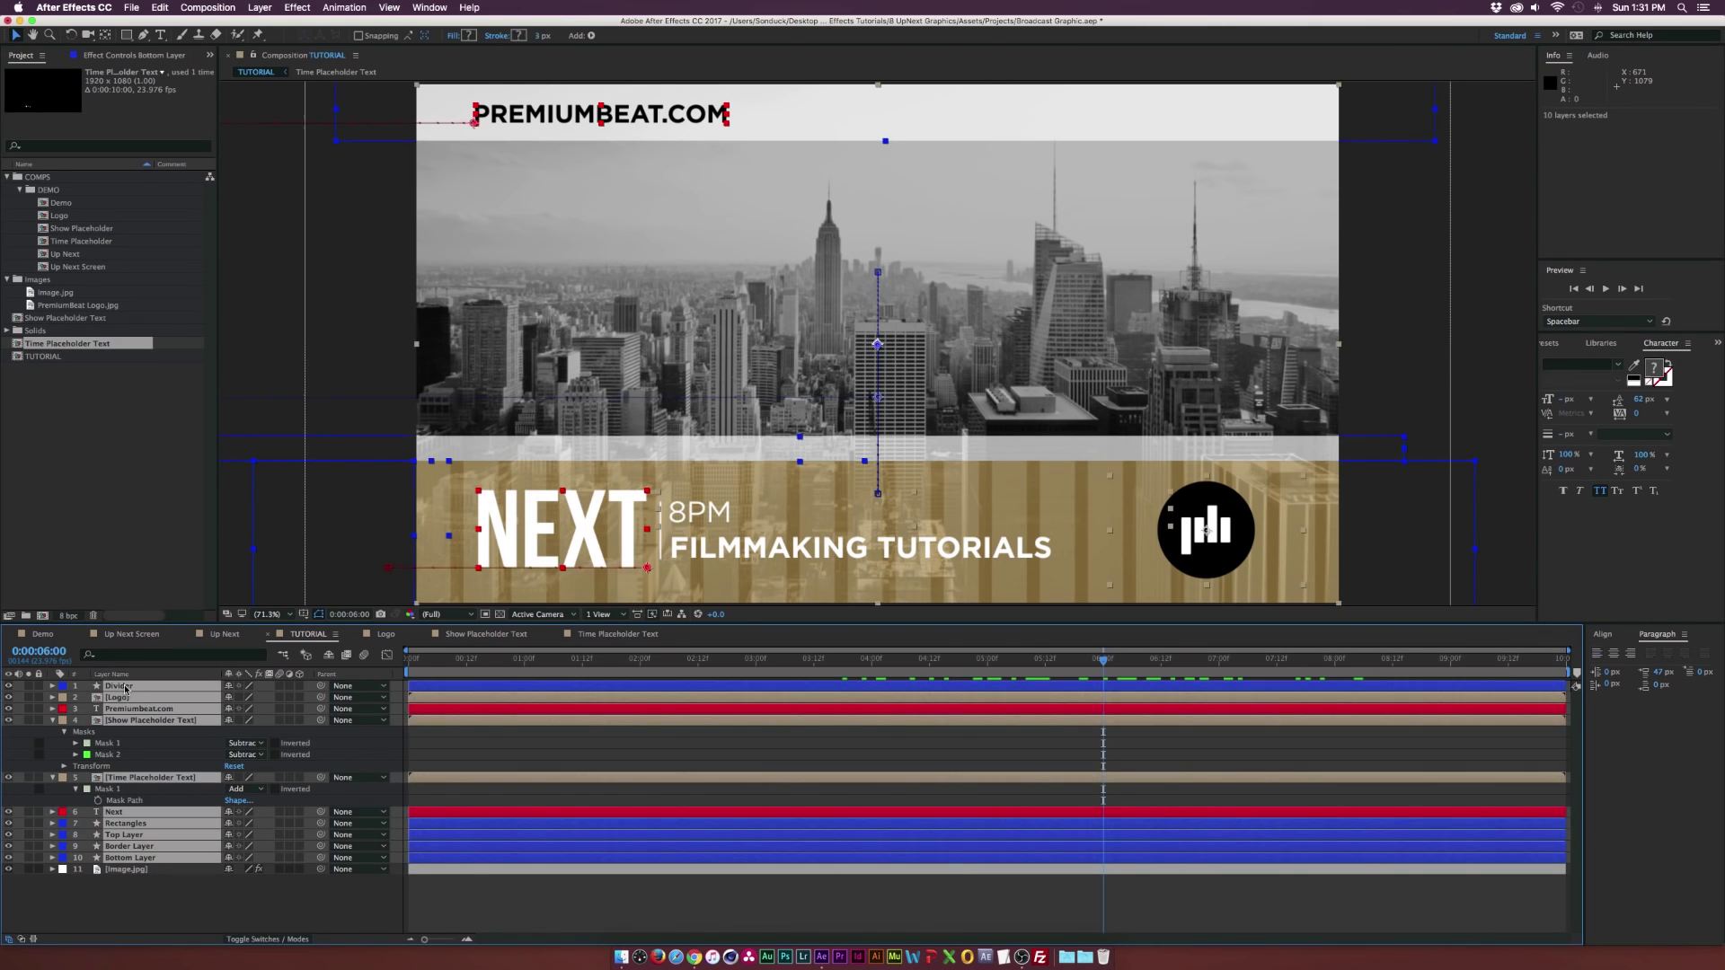
{"action": "left_click", "coordinate": [259, 8]}
{"action": "left_click", "coordinate": [300, 469]}
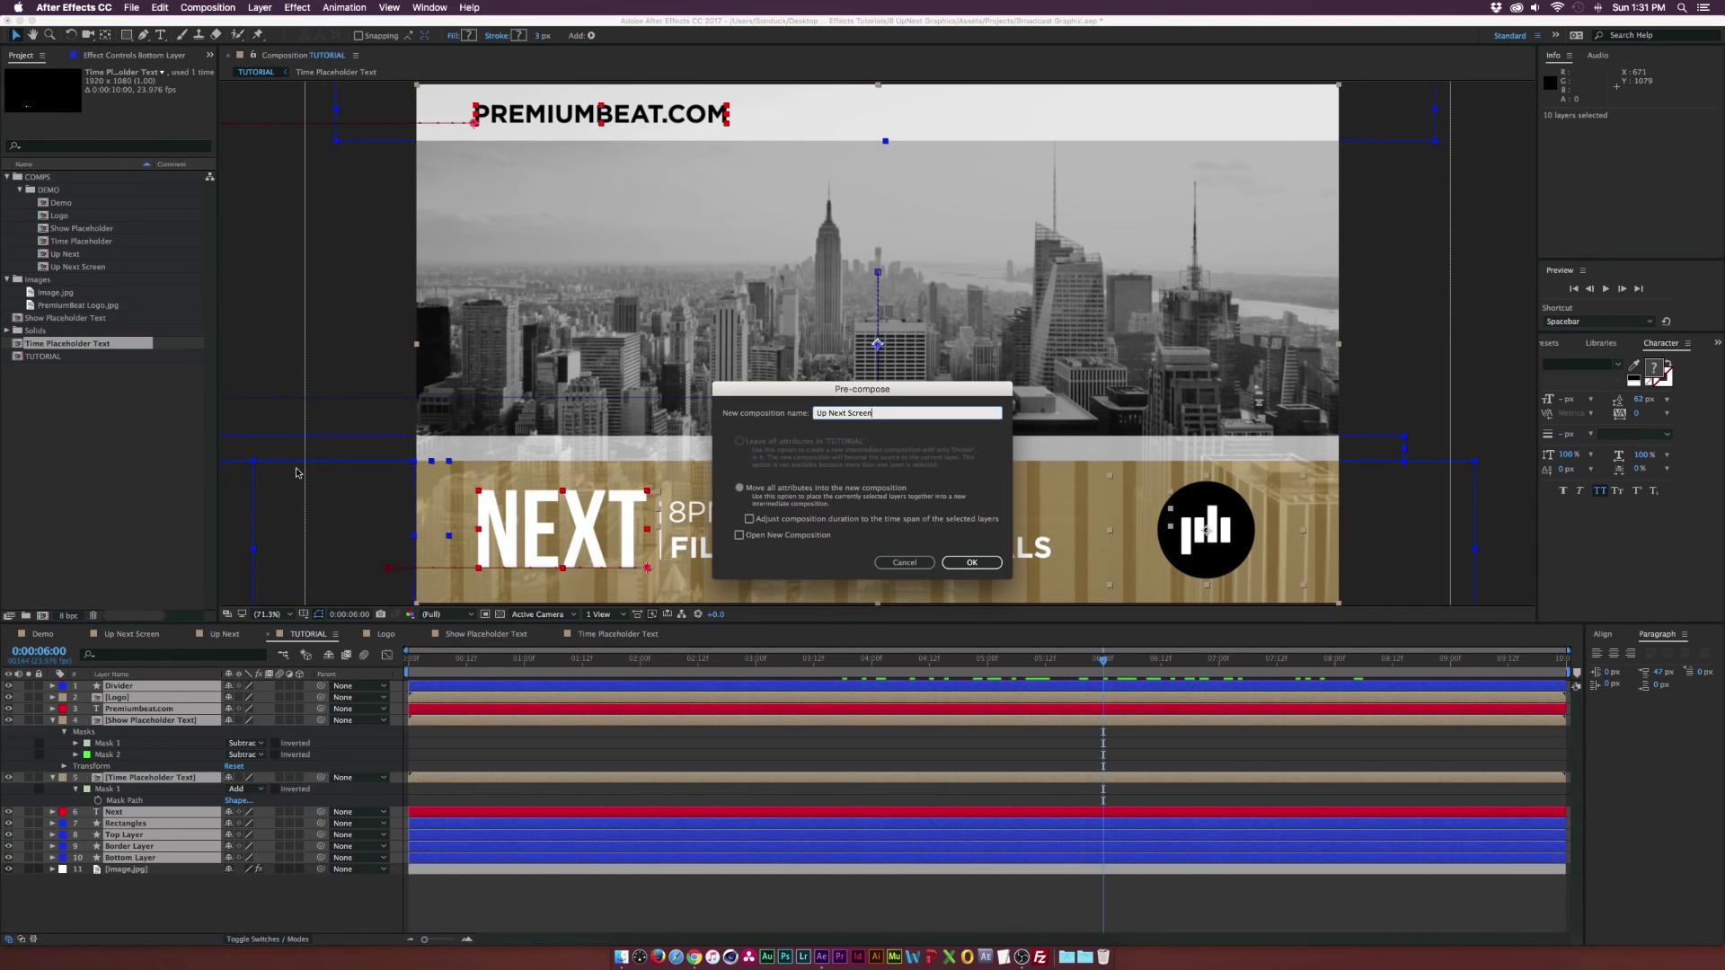
{"action": "type", "text": "Up Next Screen"}
{"action": "key", "text": "Return"}
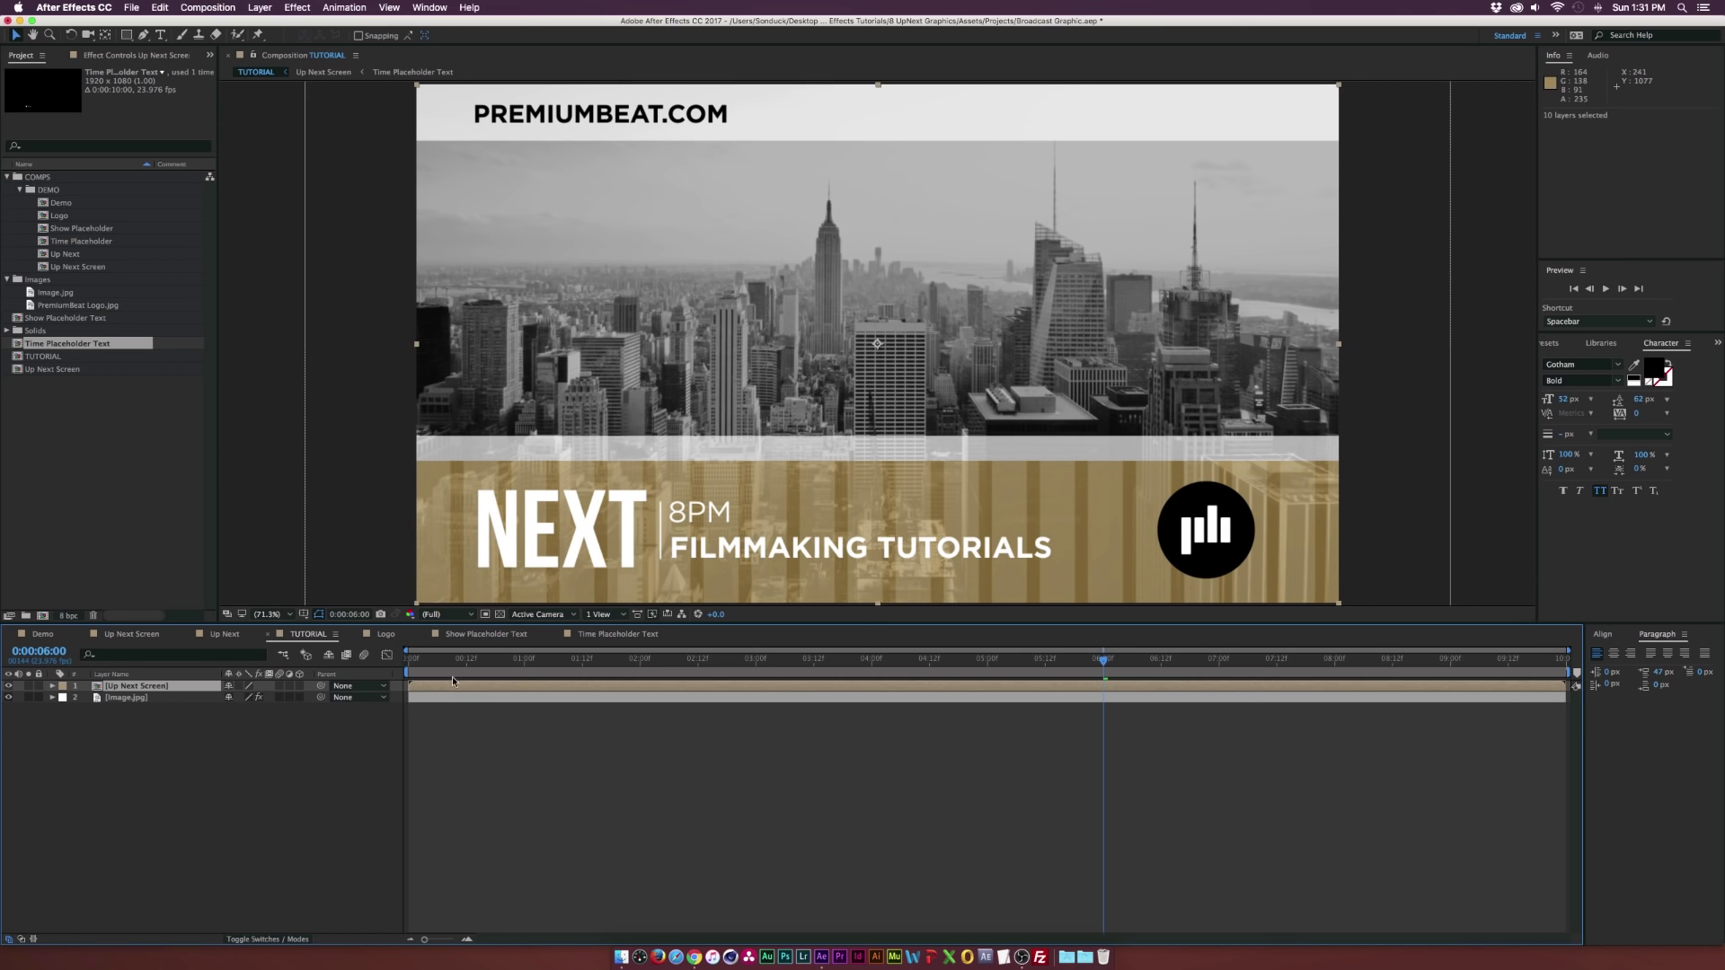
{"action": "left_click_drag", "start_coordinate": [453, 681], "coordinate": [573, 669]}
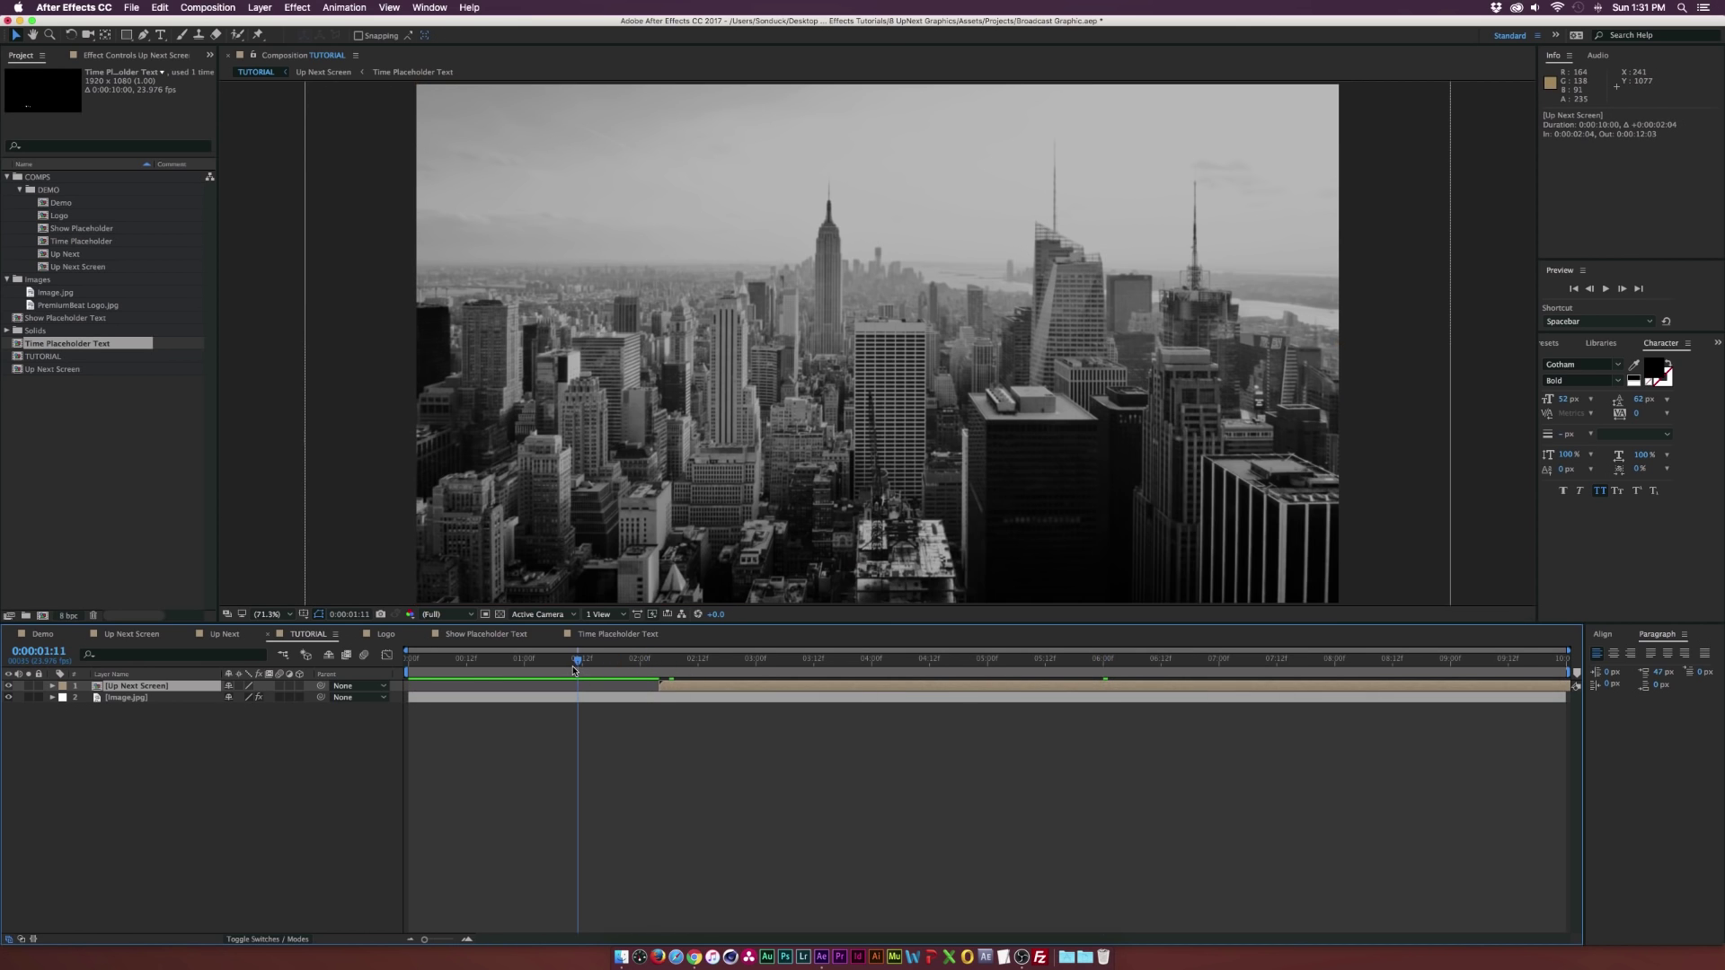
- Draw a circle about 500 px wide as a new shape layer and center it horizontally and vertically in the composition
{"action": "left_click_drag", "start_coordinate": [127, 42], "coordinate": [180, 65]}
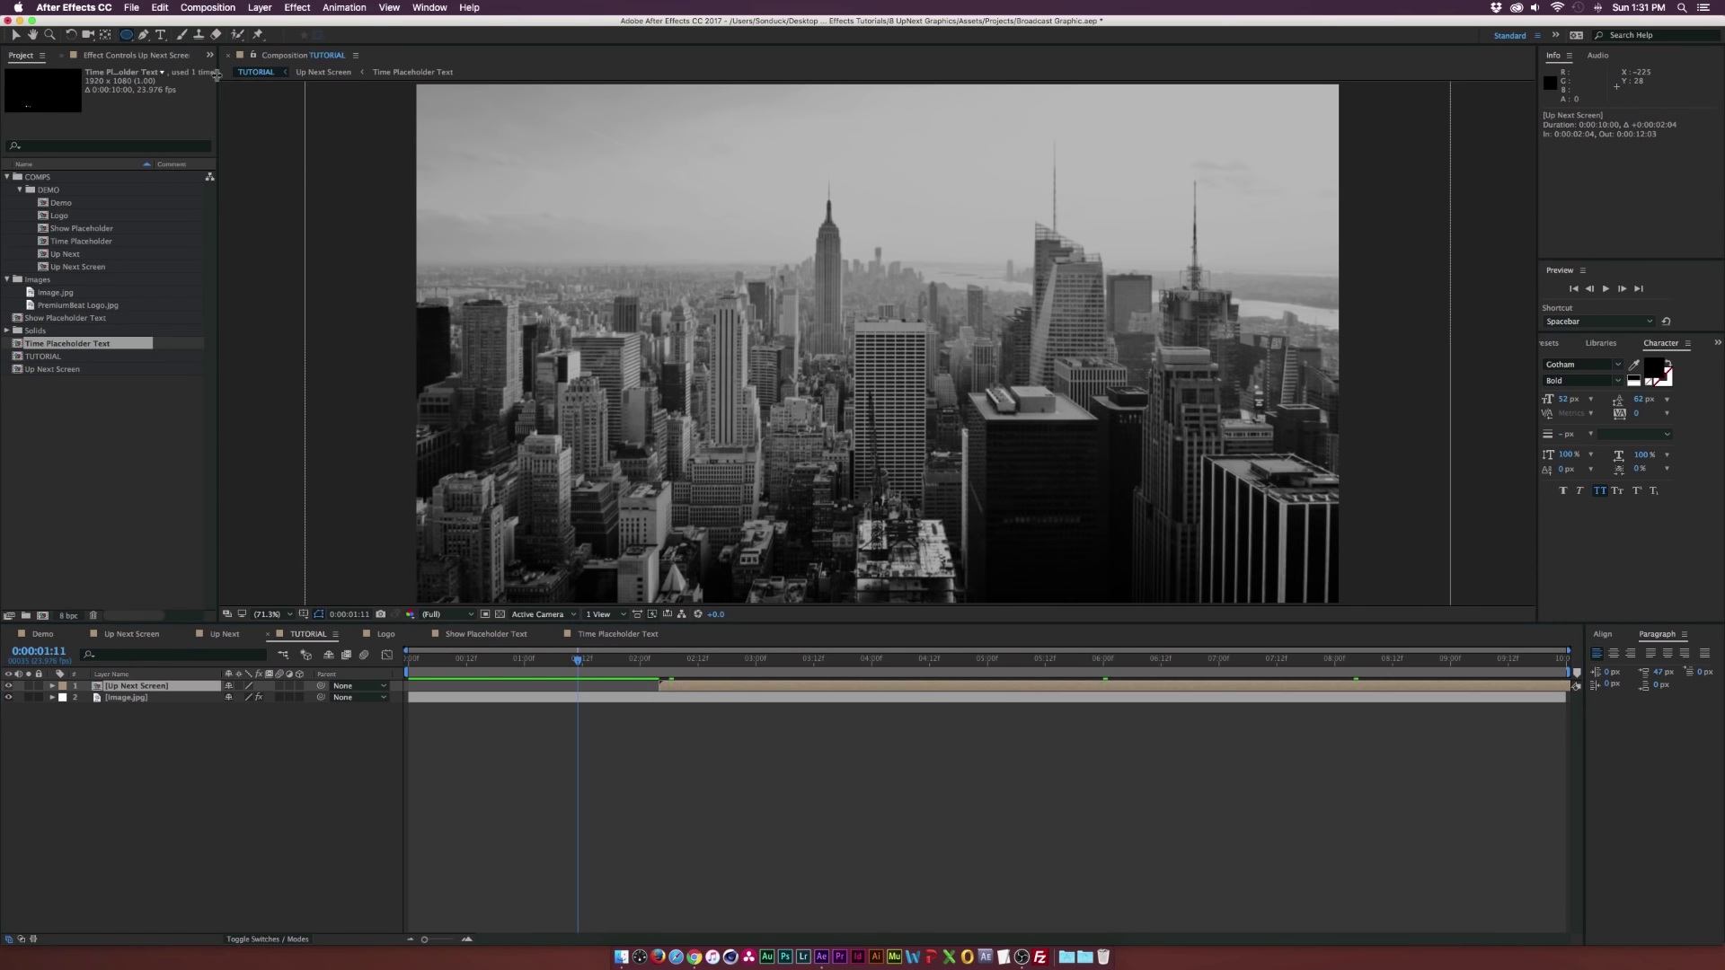
{"action": "left_click", "coordinate": [783, 411]}
{"action": "left_click_drag", "start_coordinate": [916, 360], "coordinate": [1159, 606]}
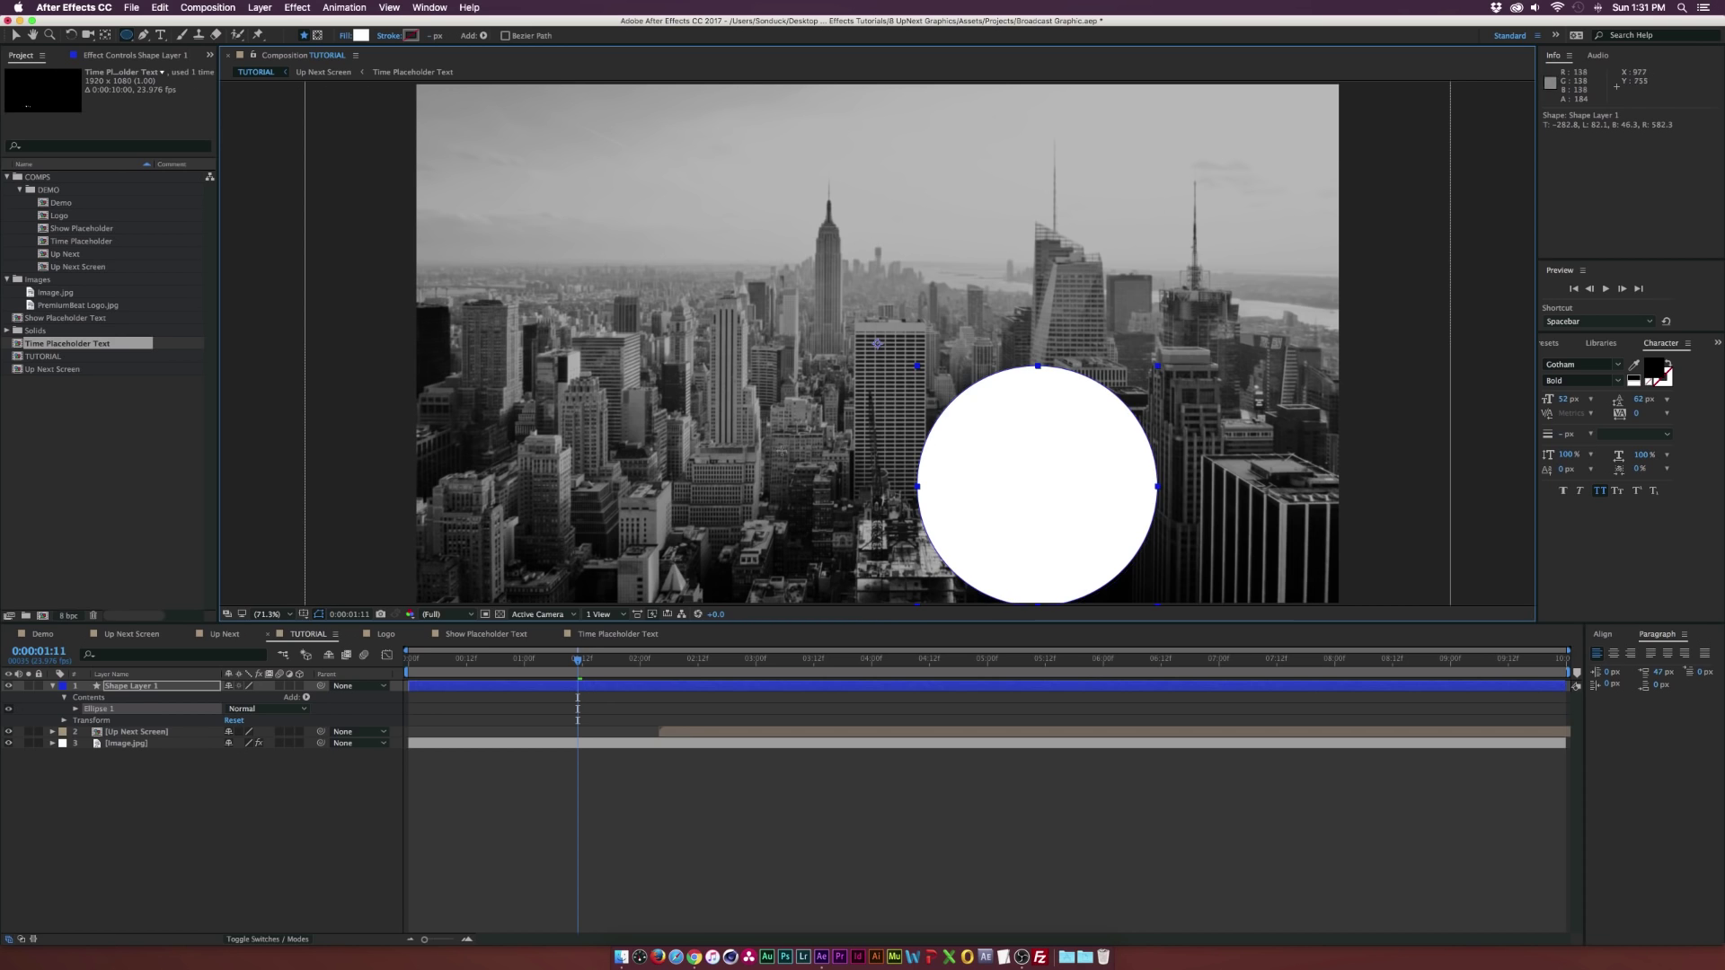
{"action": "left_click", "coordinate": [1604, 635]}
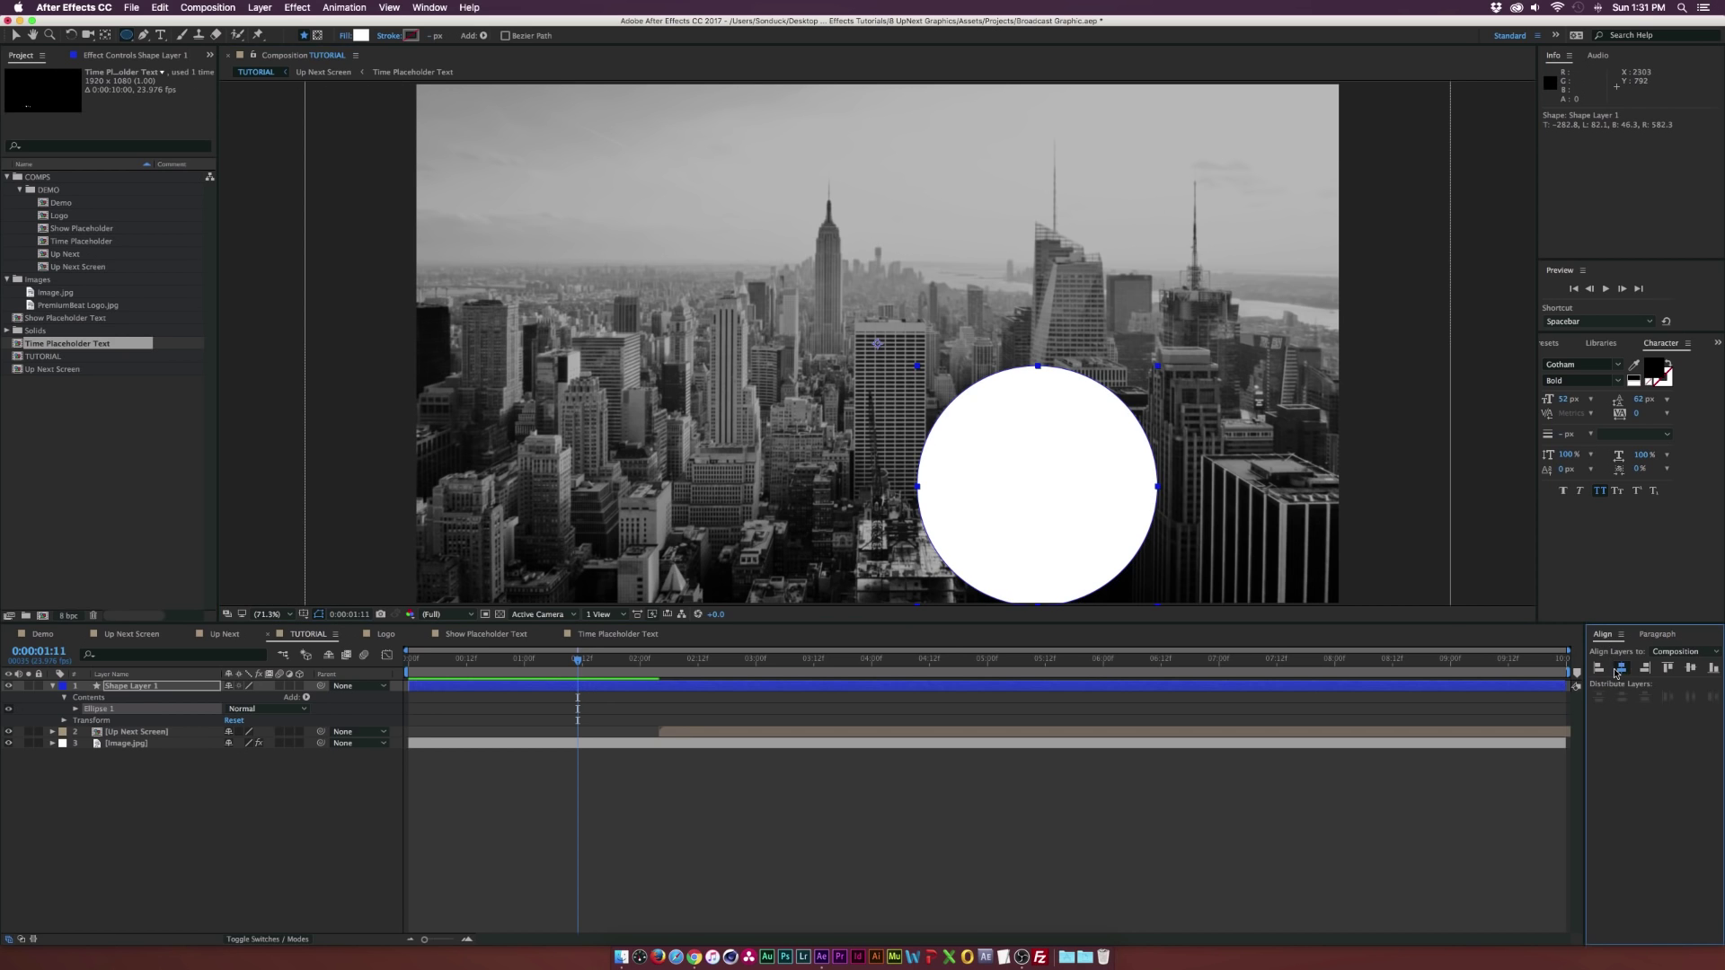
{"action": "left_click", "coordinate": [1621, 668]}
{"action": "left_click", "coordinate": [1691, 668]}
{"action": "key", "text": "v"}
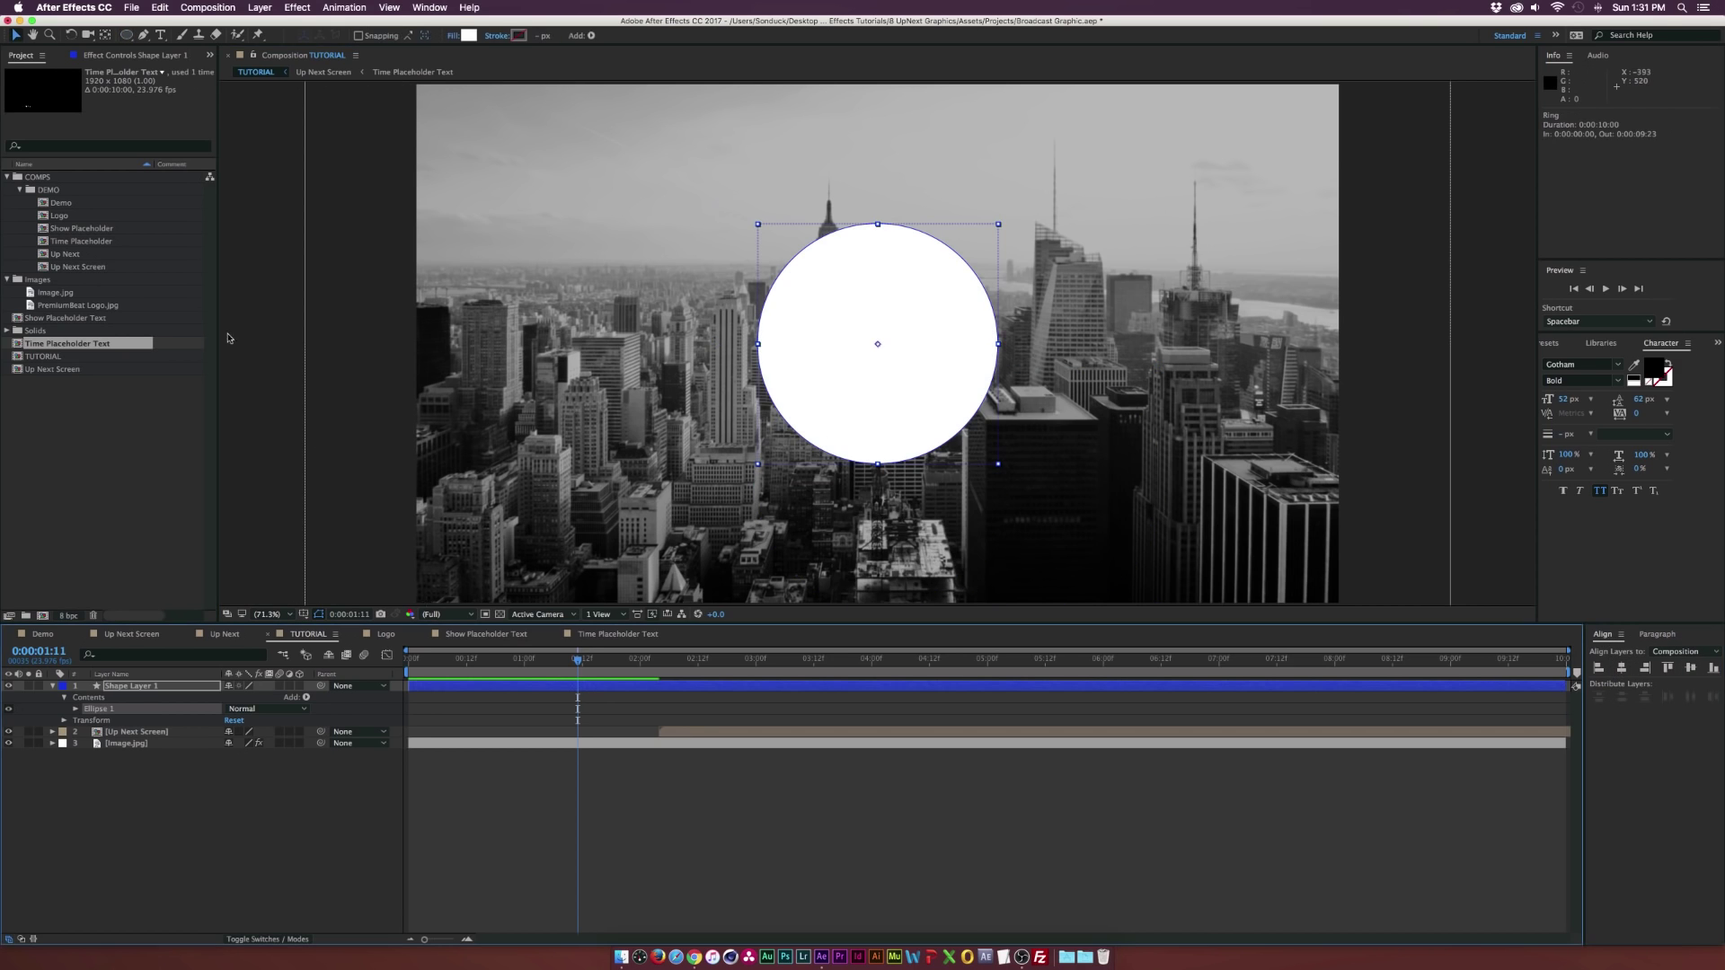
- Fill the circle with the gold color C0964A
{"action": "left_click", "coordinate": [469, 36]}
{"action": "left_click", "coordinate": [889, 553]}
{"action": "left_click", "coordinate": [808, 444]}
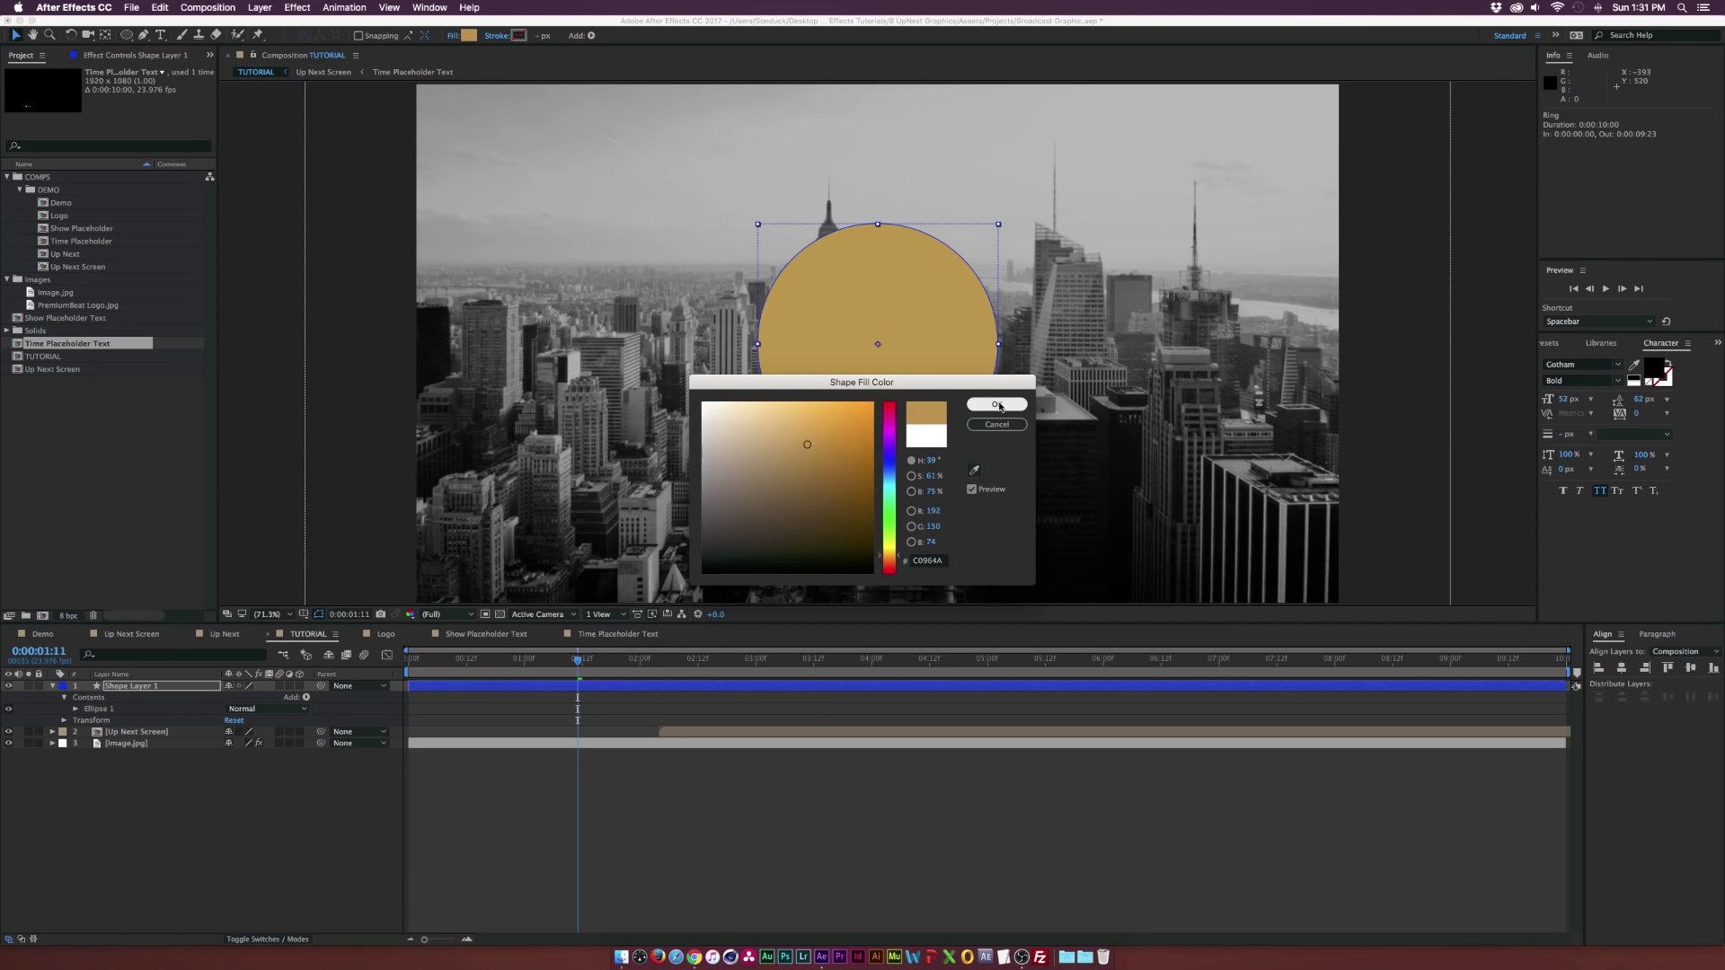
{"action": "left_click", "coordinate": [997, 404]}
- Give the circle a thick solid white stroke and enlarge it slightly around its center
{"action": "left_click", "coordinate": [496, 36]}
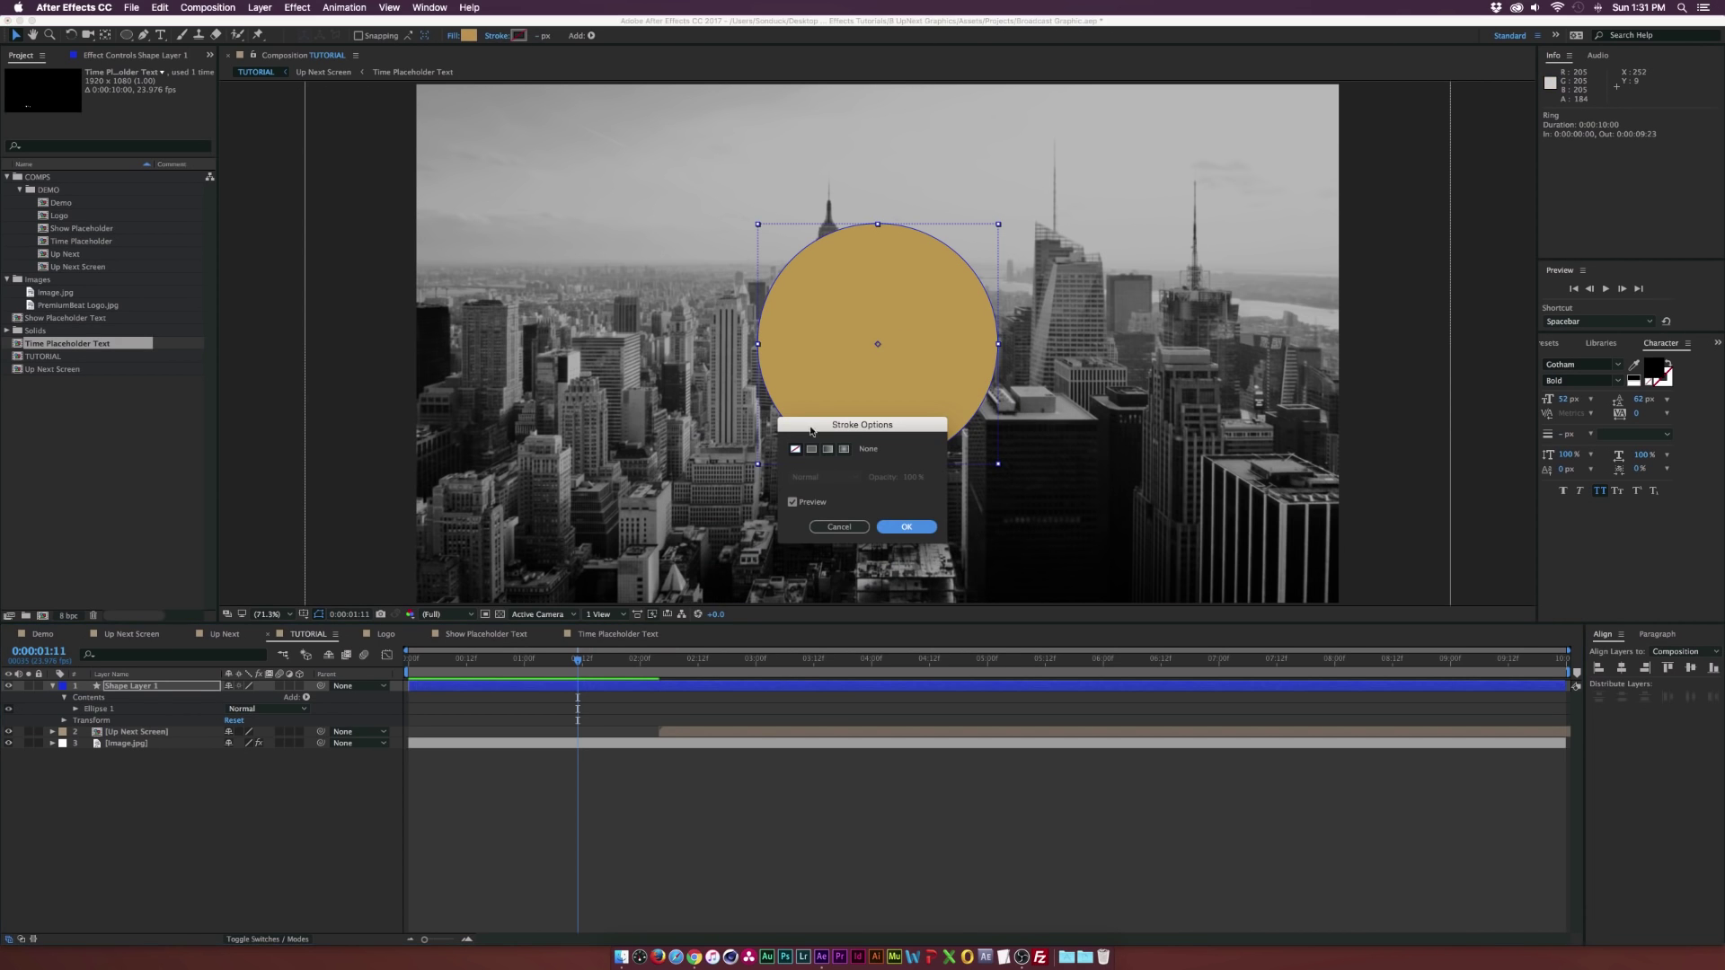
{"action": "left_click", "coordinate": [811, 450]}
{"action": "left_click", "coordinate": [903, 526]}
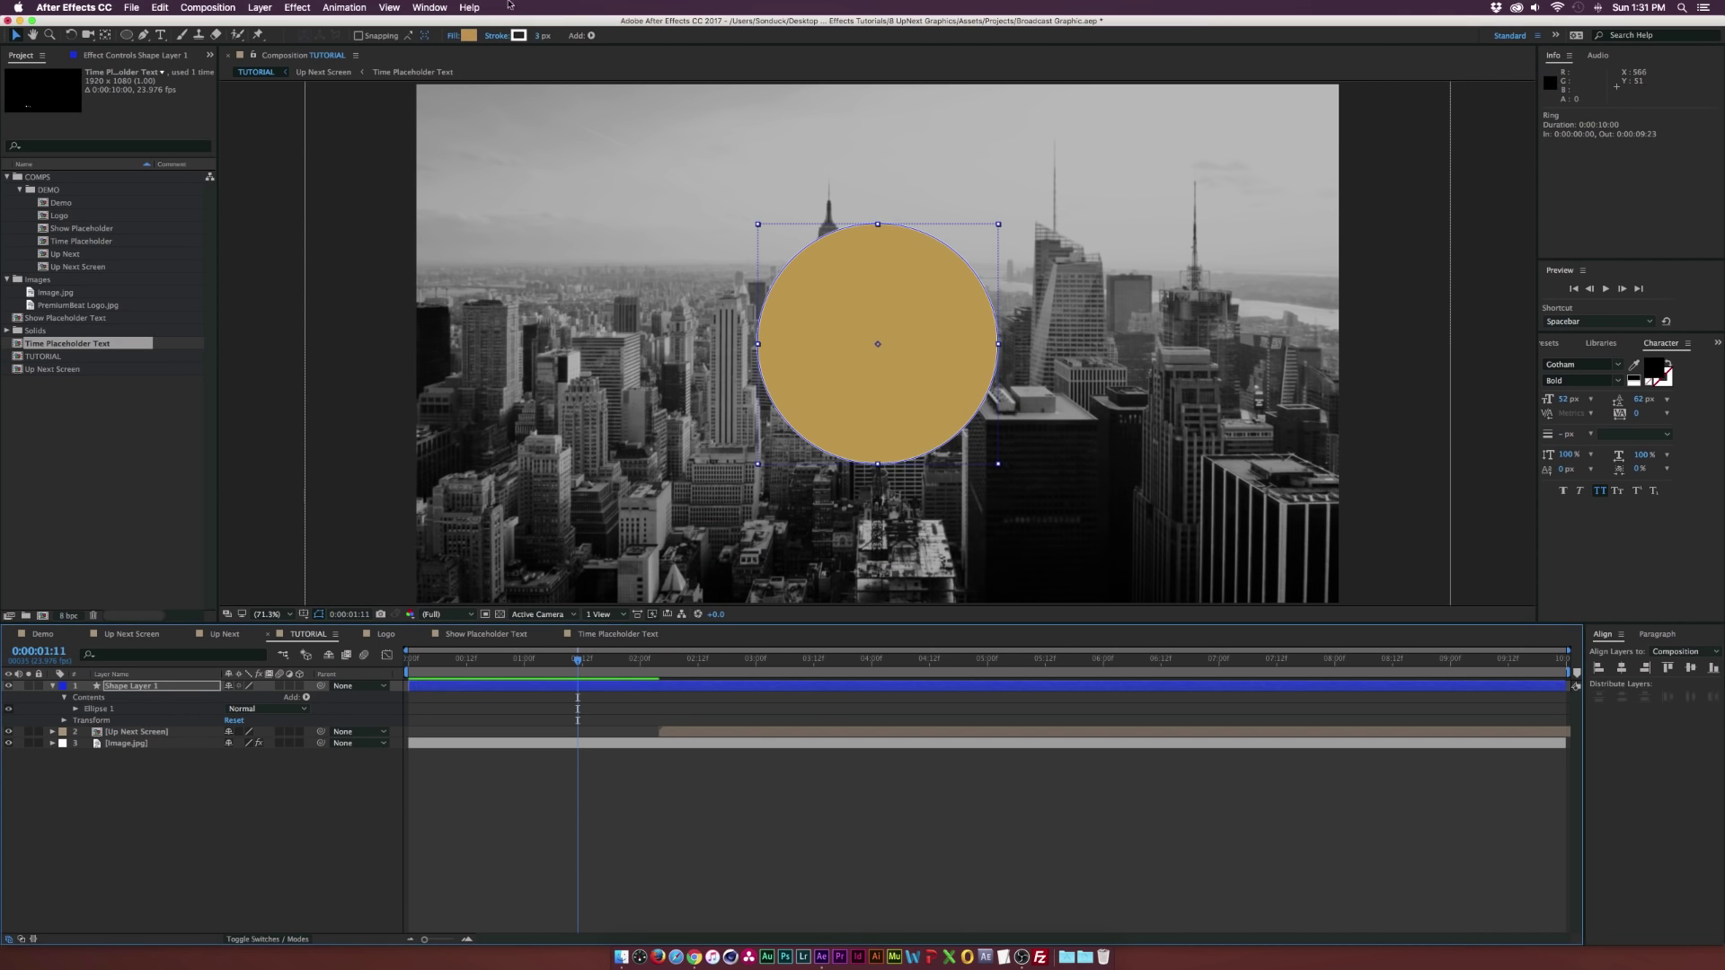
{"action": "left_click_drag", "start_coordinate": [536, 36], "coordinate": [571, 36]}
{"action": "key", "text": "s"}
{"action": "left_click_drag", "start_coordinate": [1003, 230], "coordinate": [1032, 209]}
{"action": "left_click", "coordinate": [266, 614]}
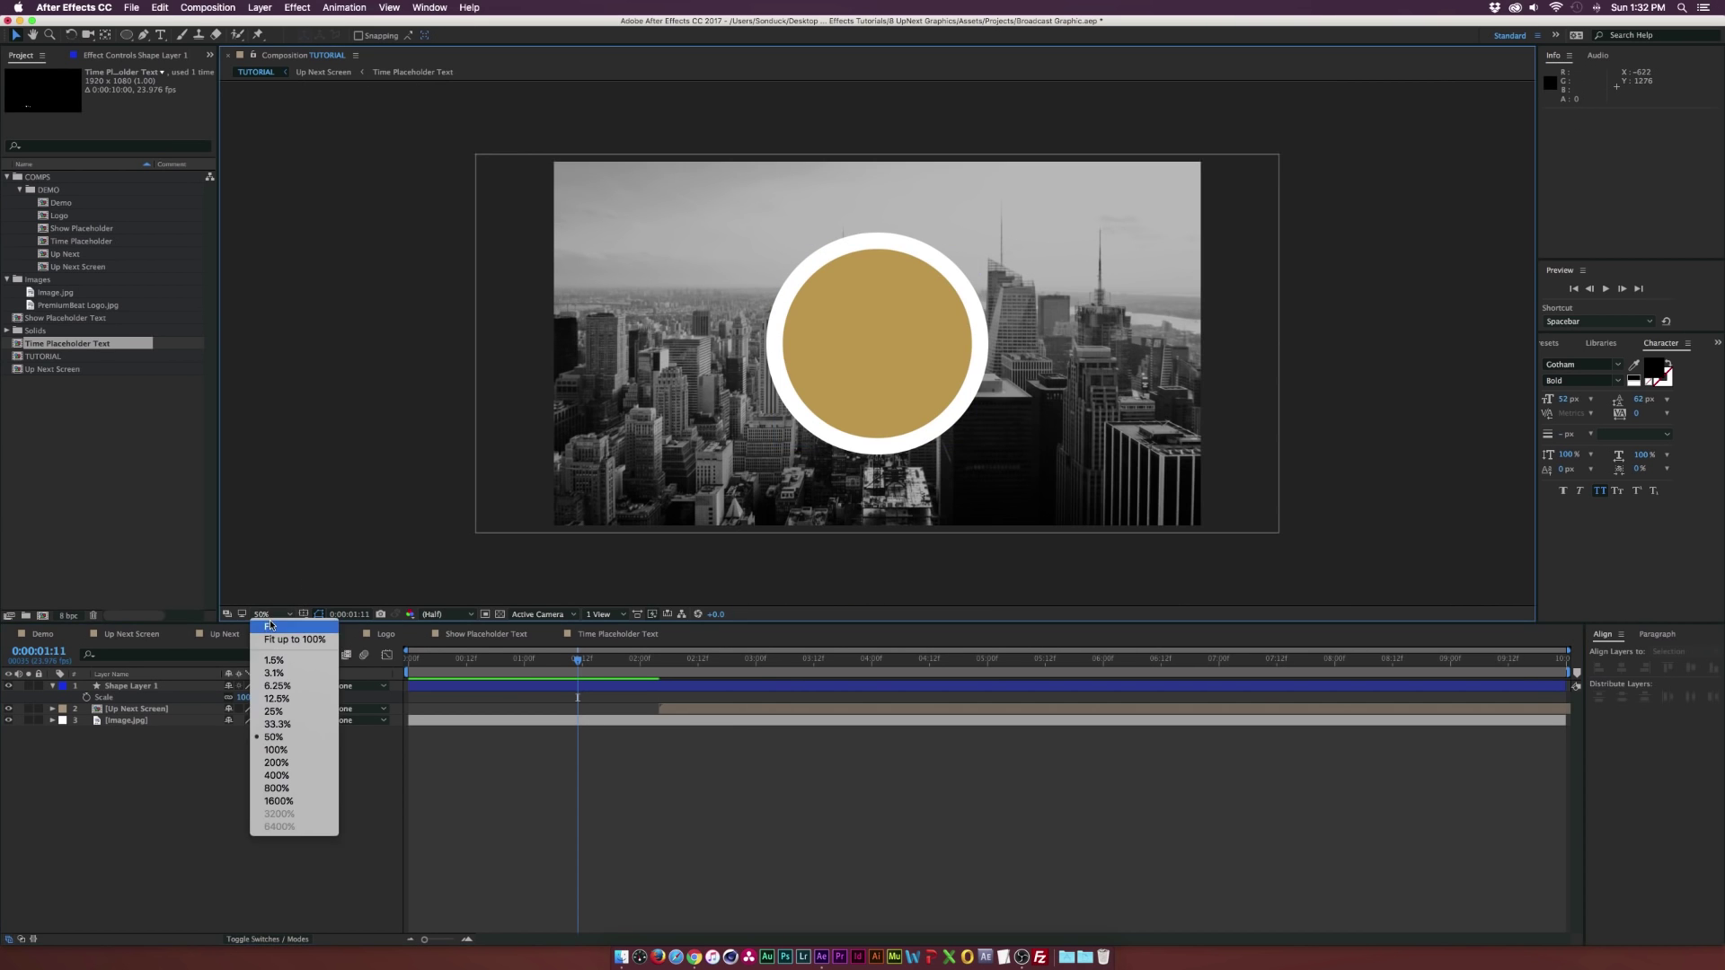
{"action": "key", "text": "Escape"}
- Add the text "Up Next" on two lines inside the circle and center-align it
{"action": "key", "text": "super+t"}
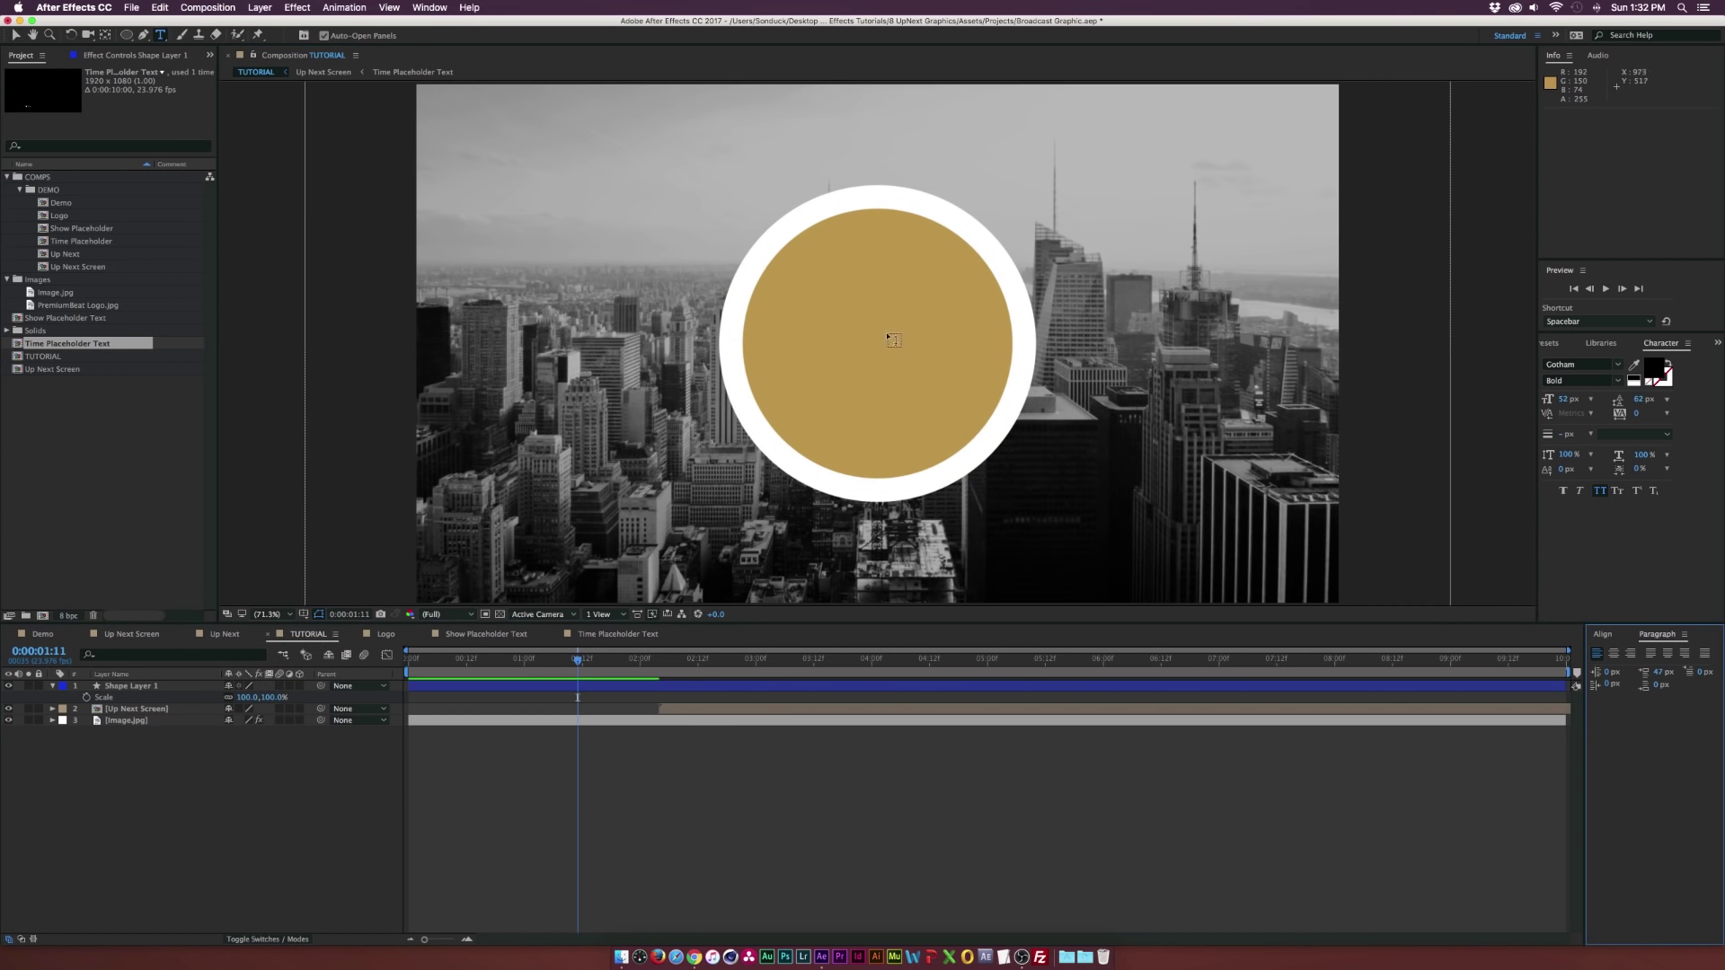
{"action": "left_click", "coordinate": [839, 335]}
{"action": "type", "text": "Up Next"}
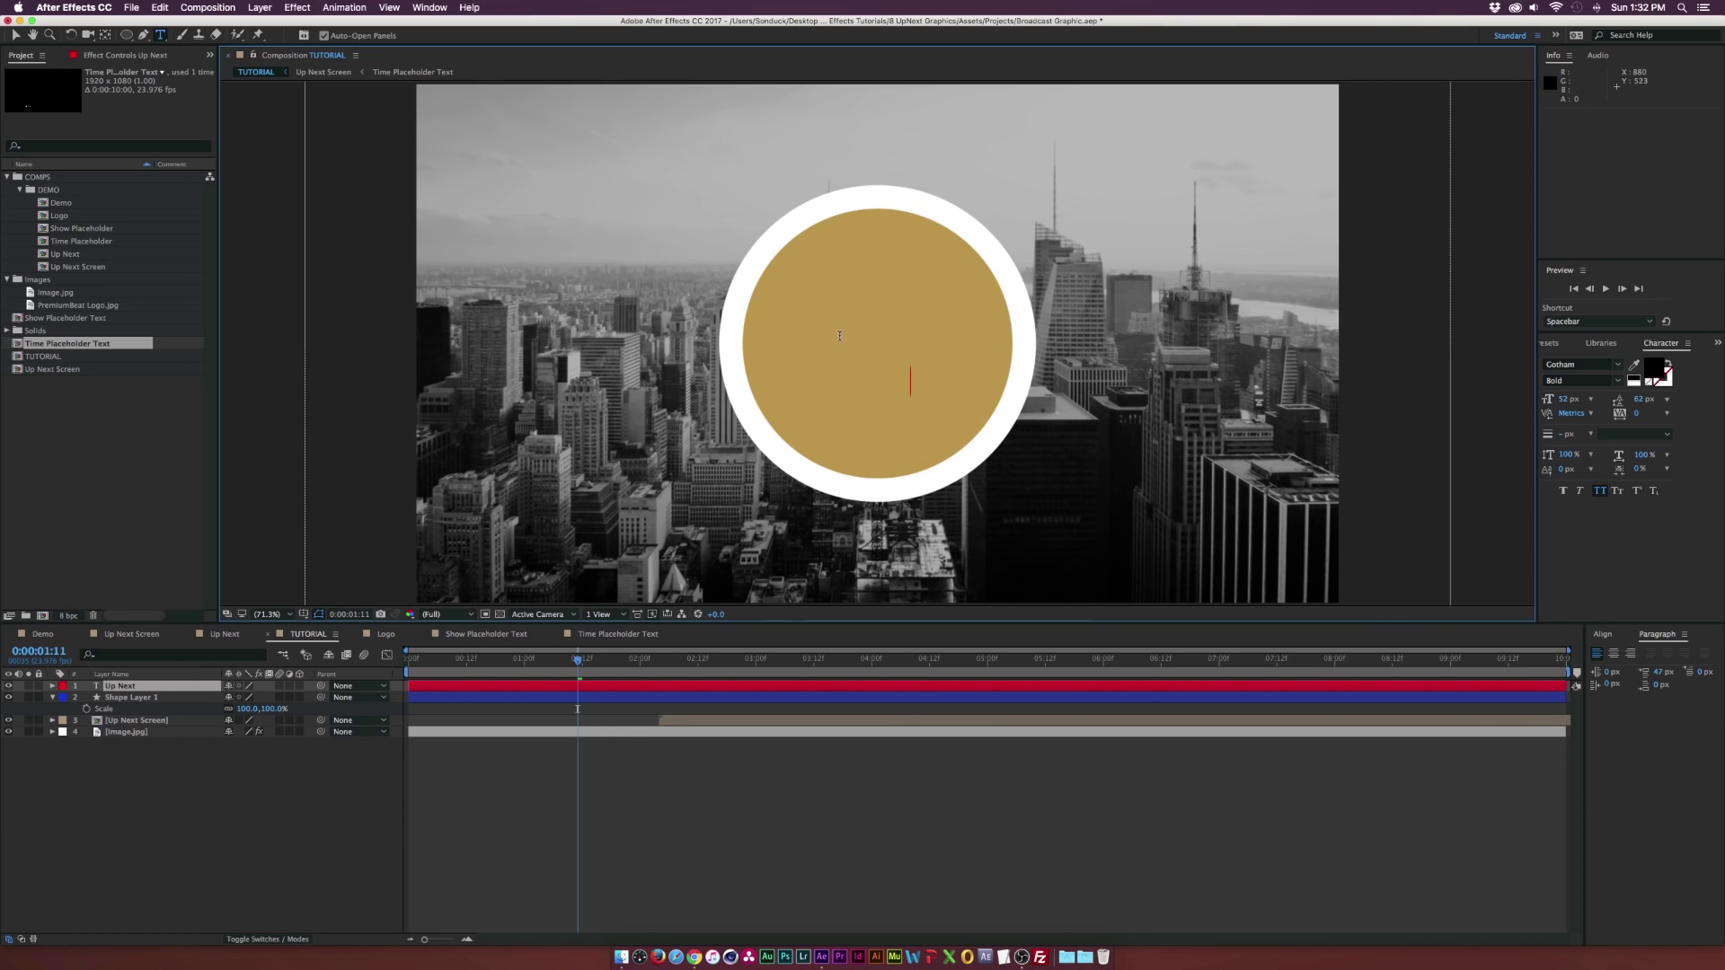
{"action": "key", "text": "Return"}
{"action": "type", "text": "Next"}
{"action": "key", "text": "super+a"}
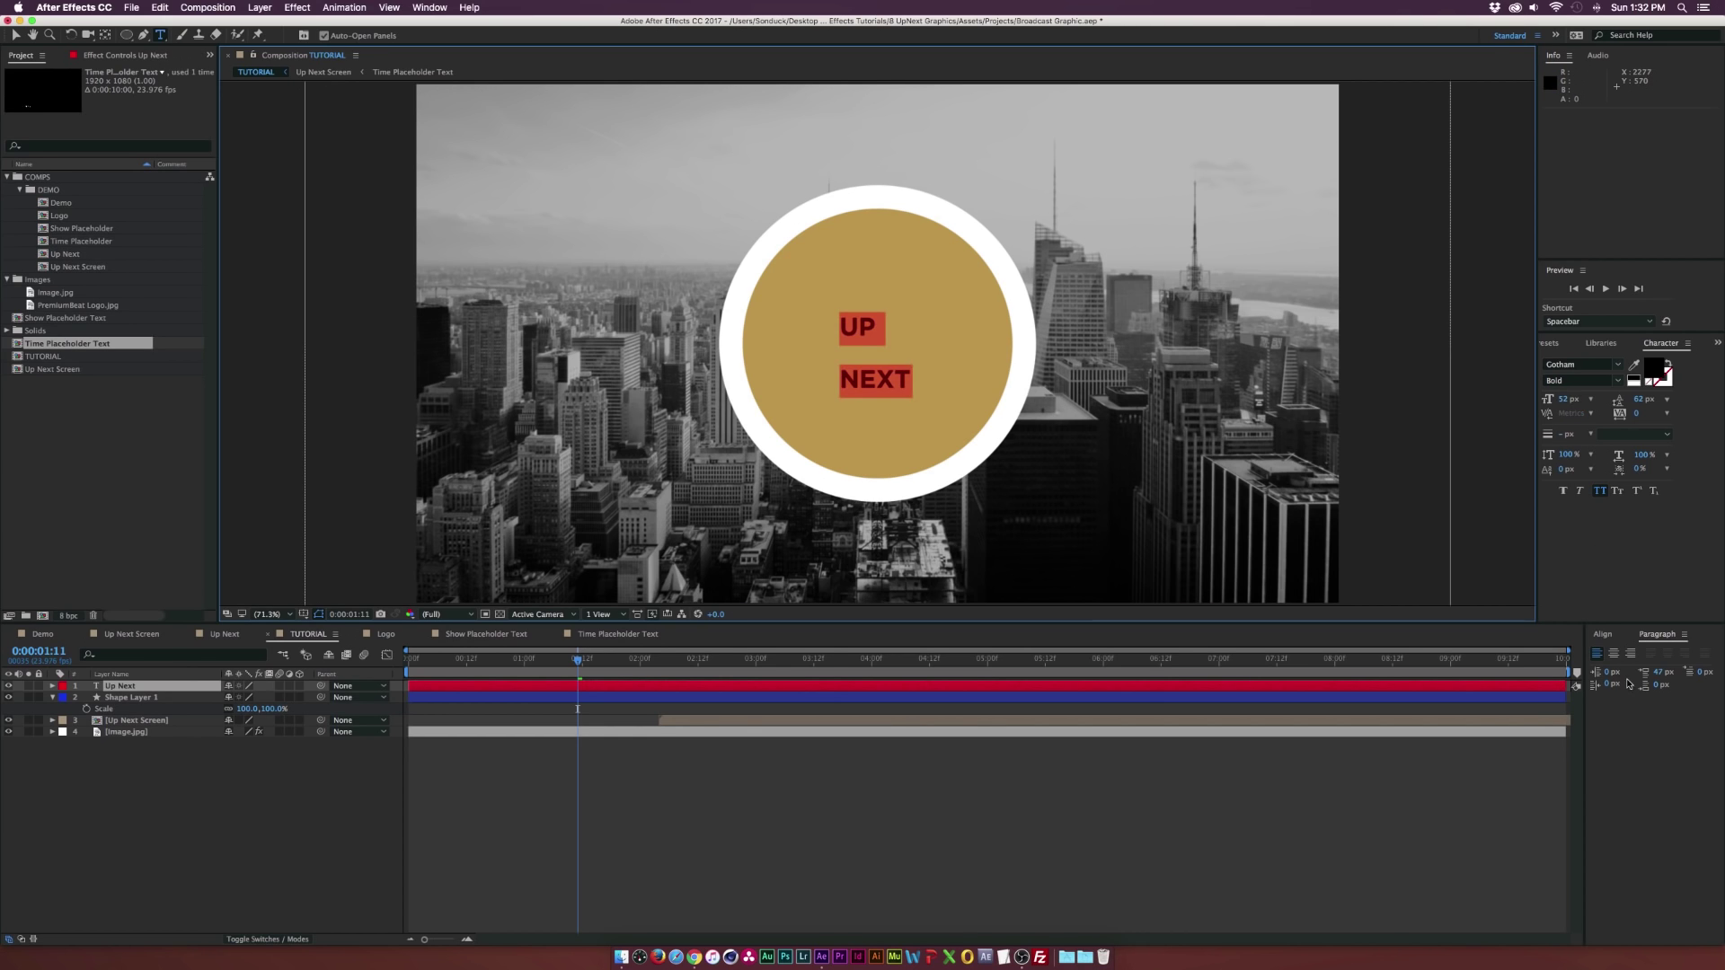
{"action": "left_click", "coordinate": [1614, 654]}
- Format the Up Next text as Bebas Neue Regular at 113 px with a white fill
{"action": "left_click", "coordinate": [1568, 399]}
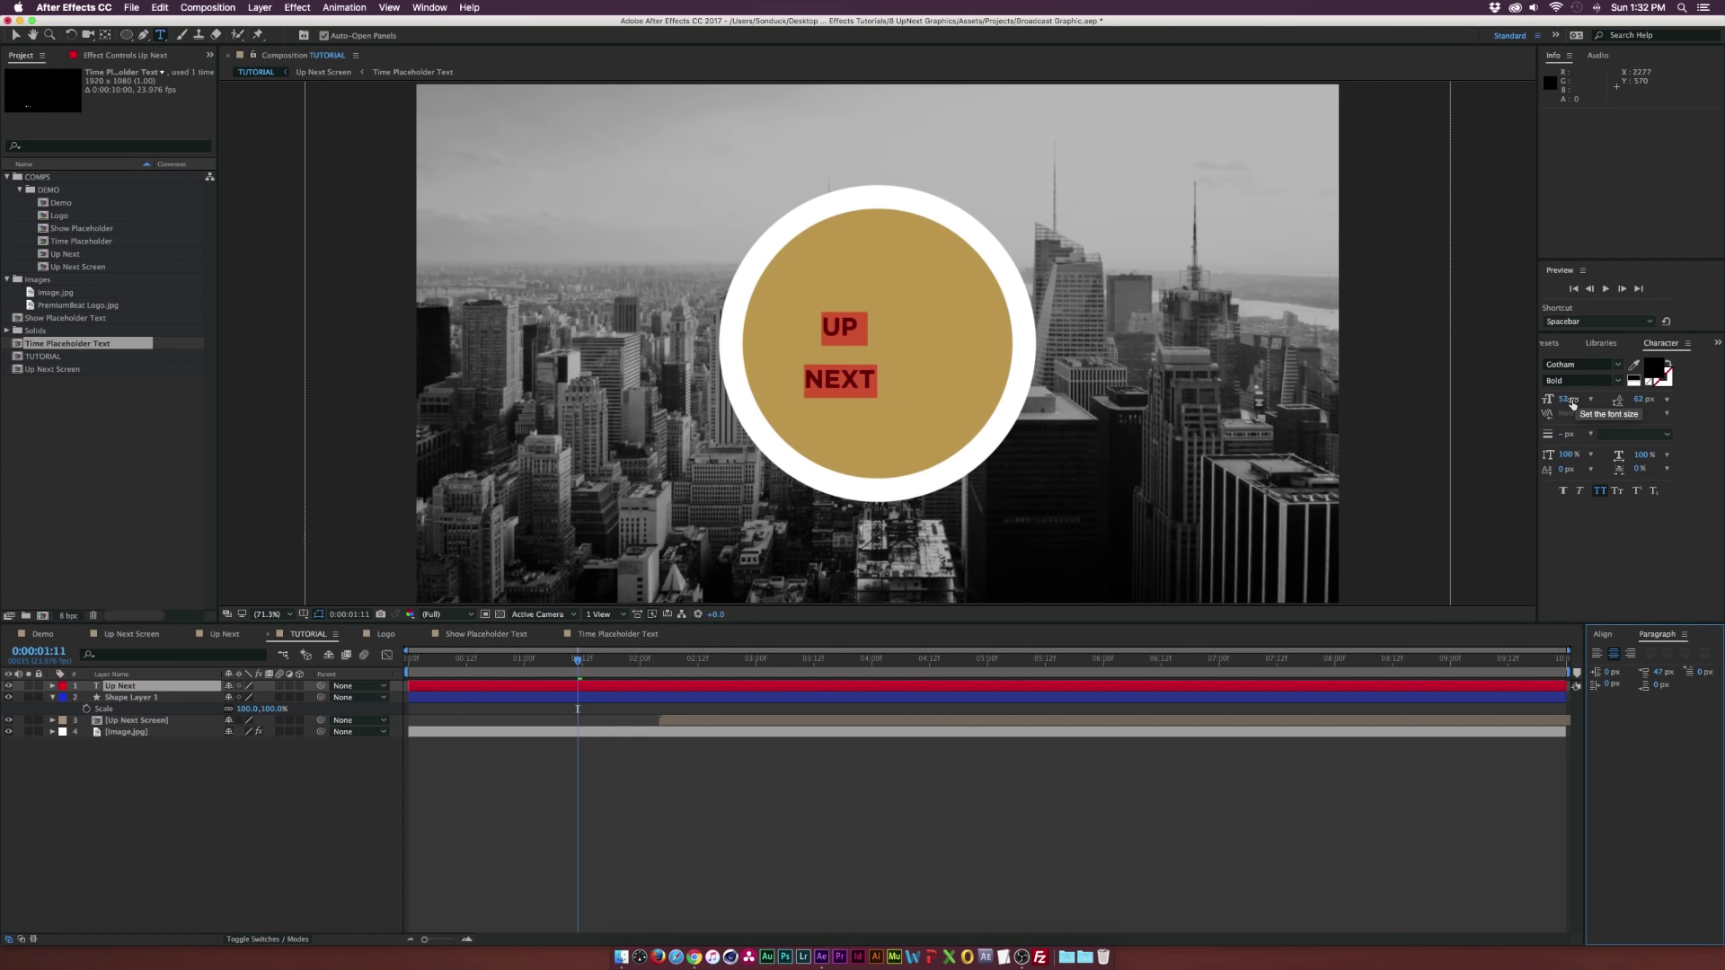
{"action": "type", "text": "108"}
{"action": "key", "text": "Return"}
{"action": "left_click", "coordinate": [1548, 379]}
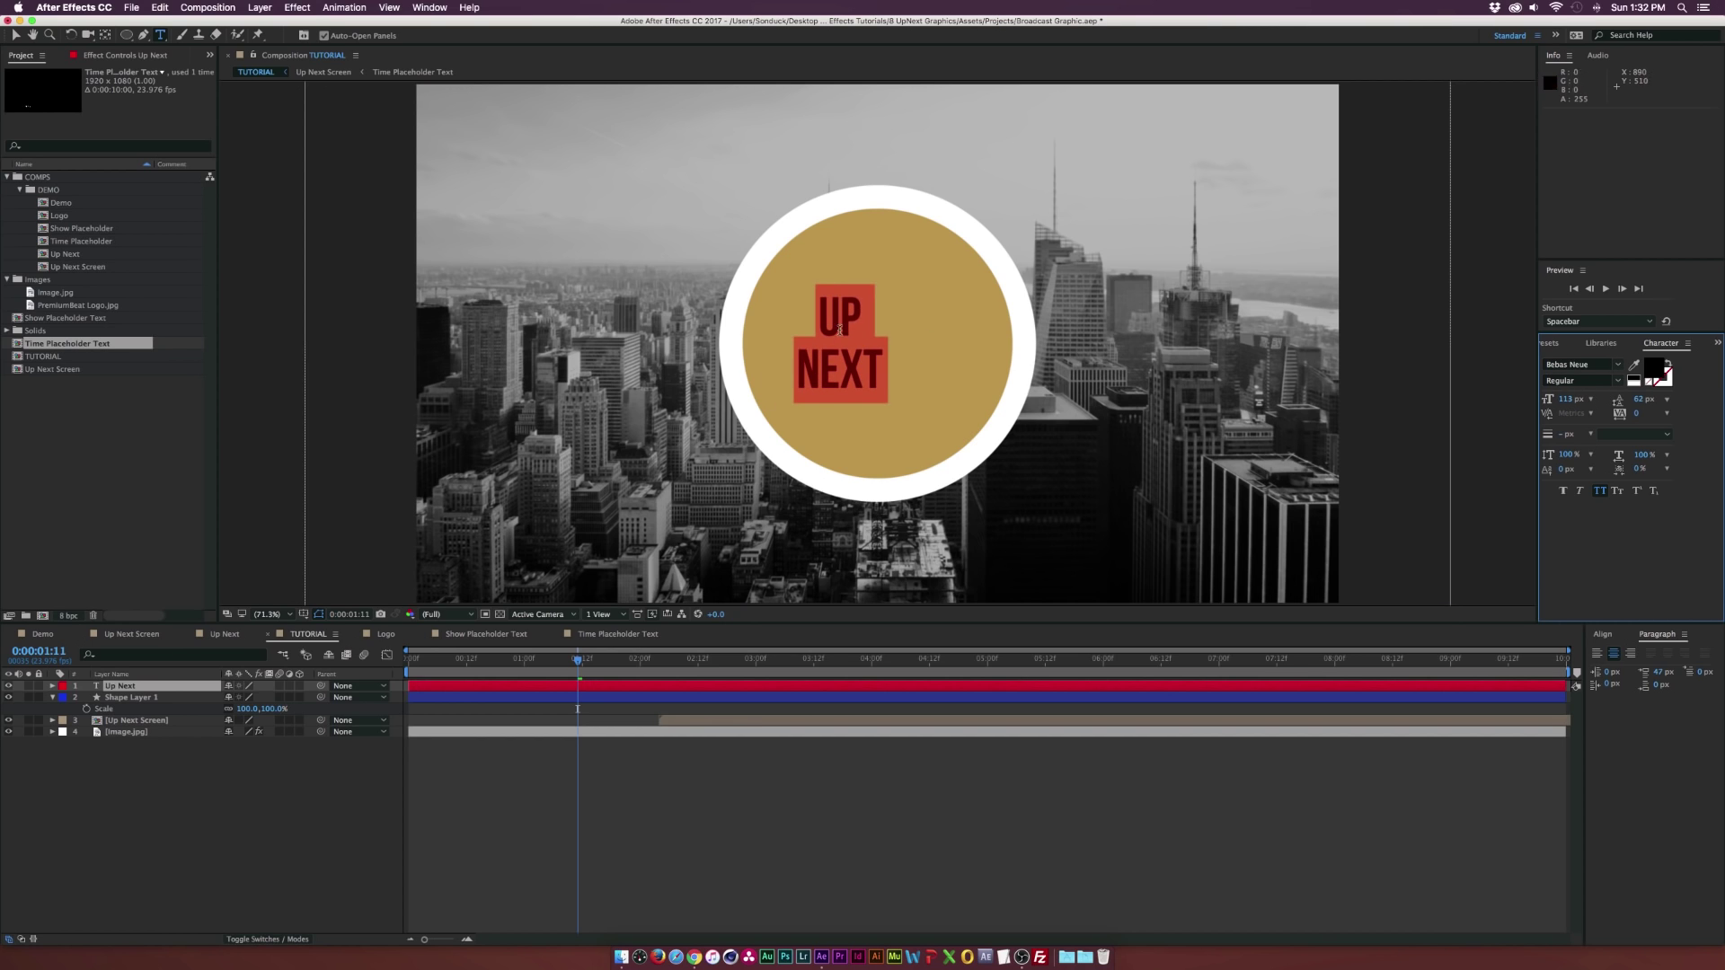
{"action": "left_click", "coordinate": [1647, 377]}
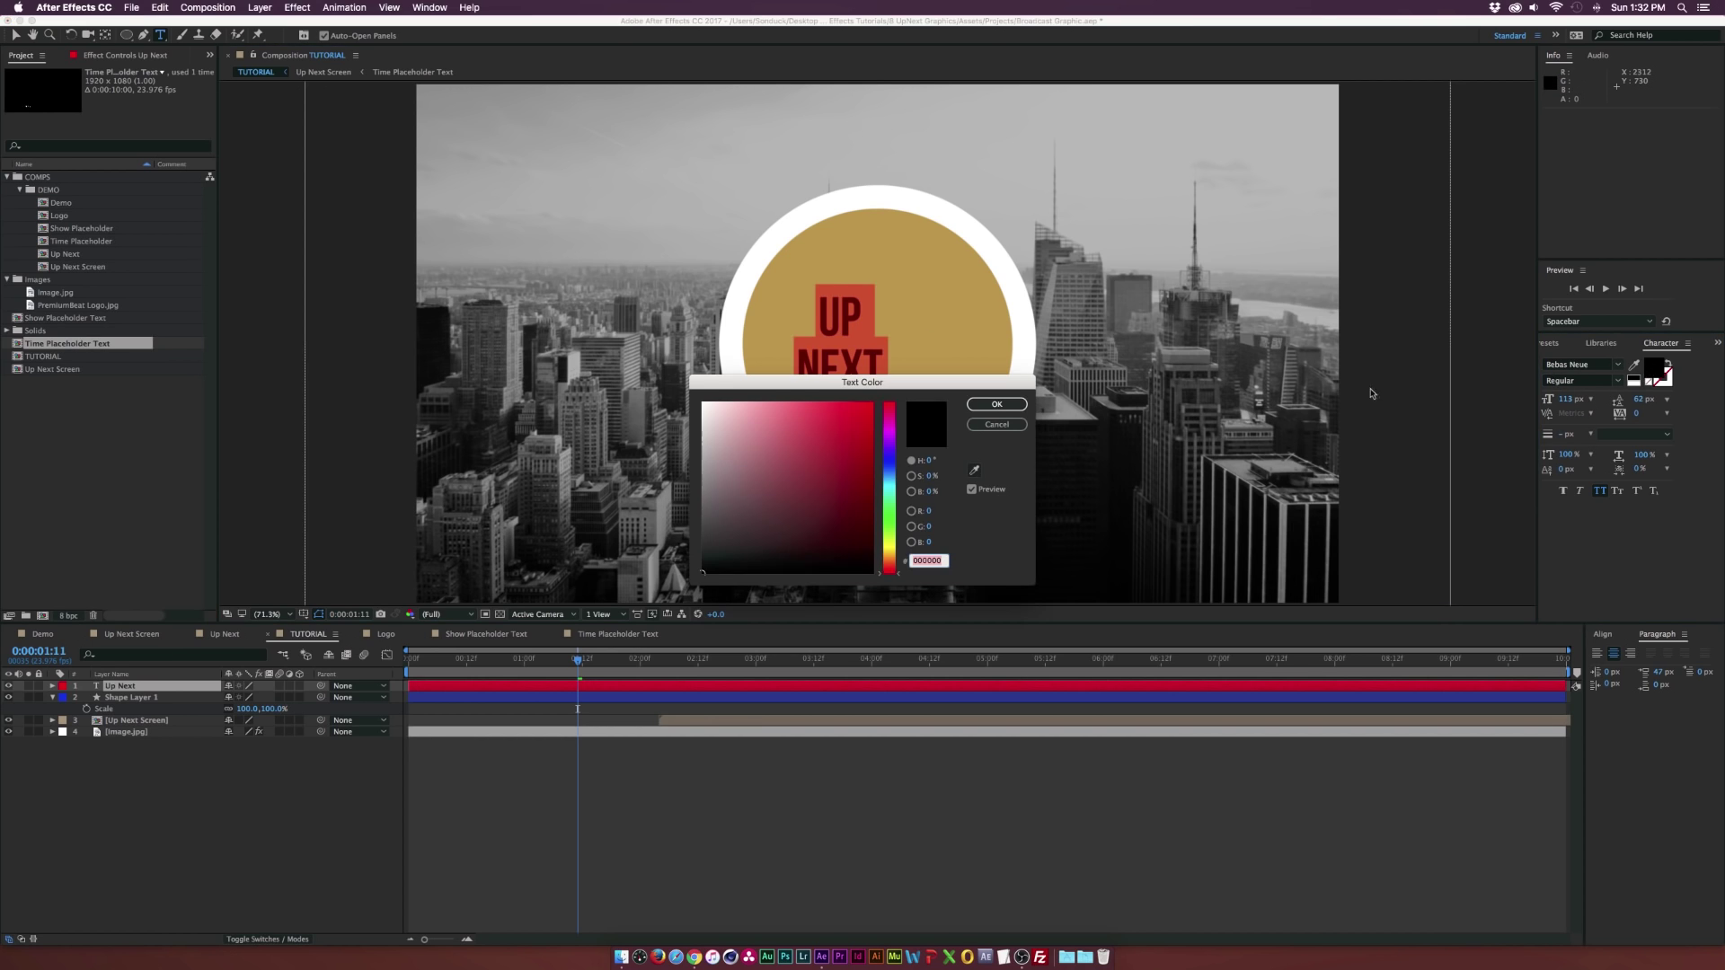
{"action": "left_click", "coordinate": [703, 404]}
{"action": "left_click", "coordinate": [998, 406]}
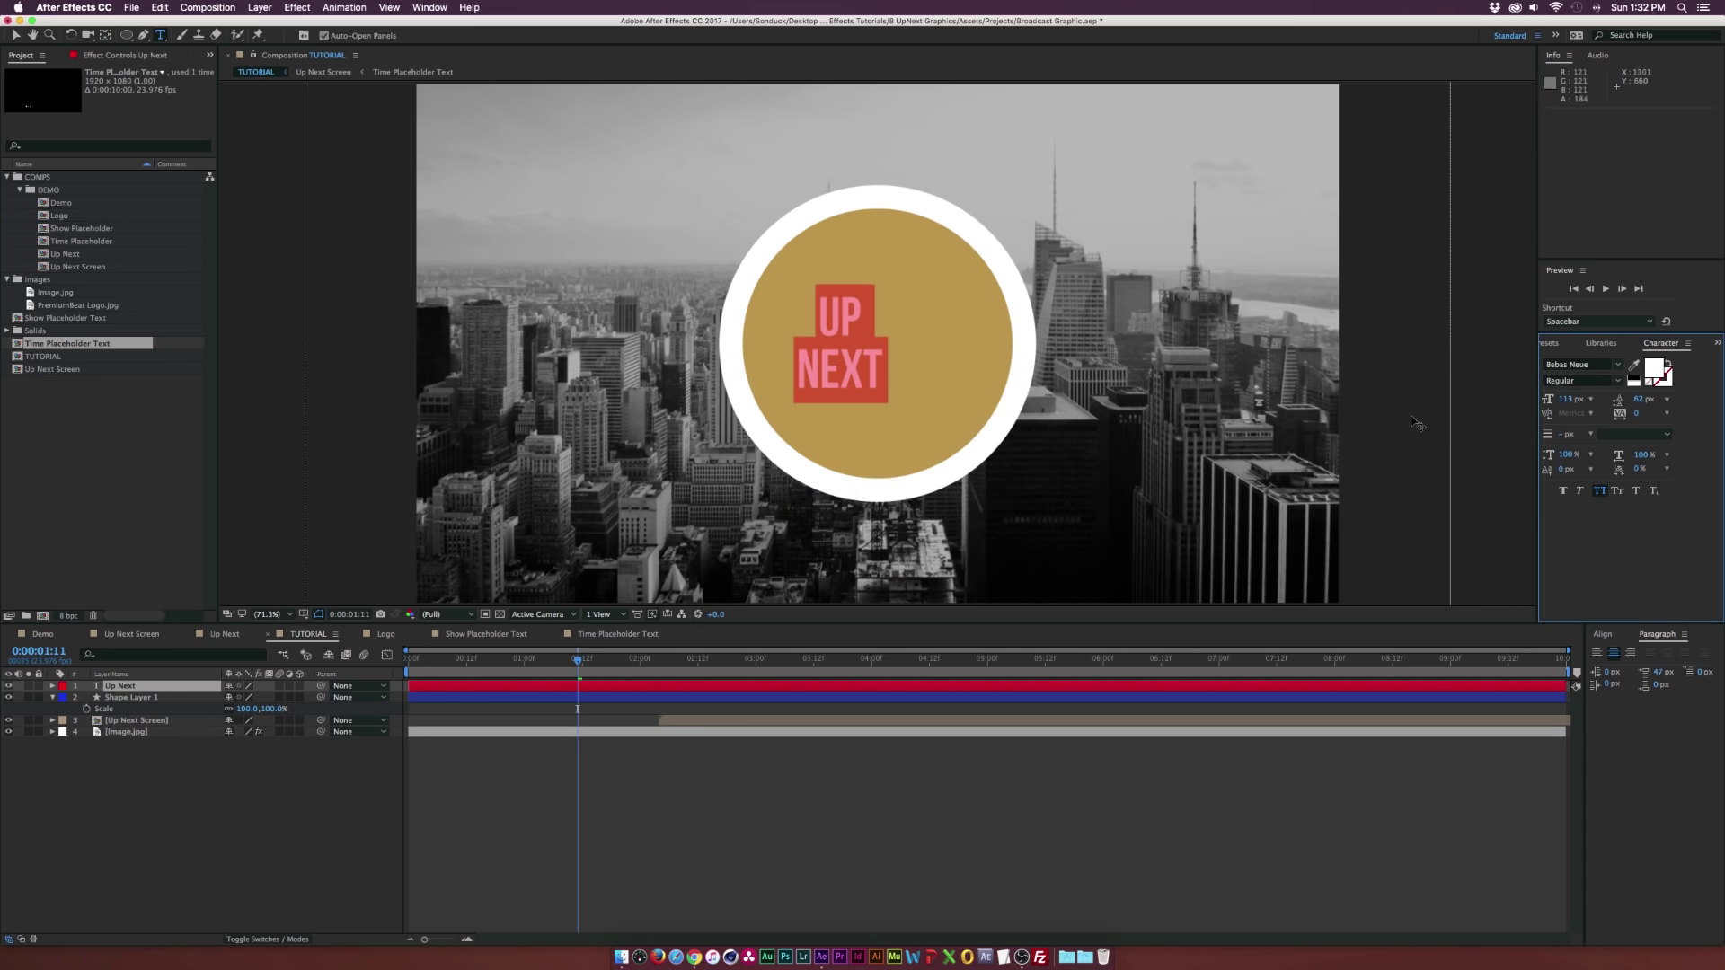
- Center the Up Next text in the composition and enlarge its font size to about 219 px
{"action": "left_click", "coordinate": [1604, 634]}
{"action": "left_click", "coordinate": [1622, 667]}
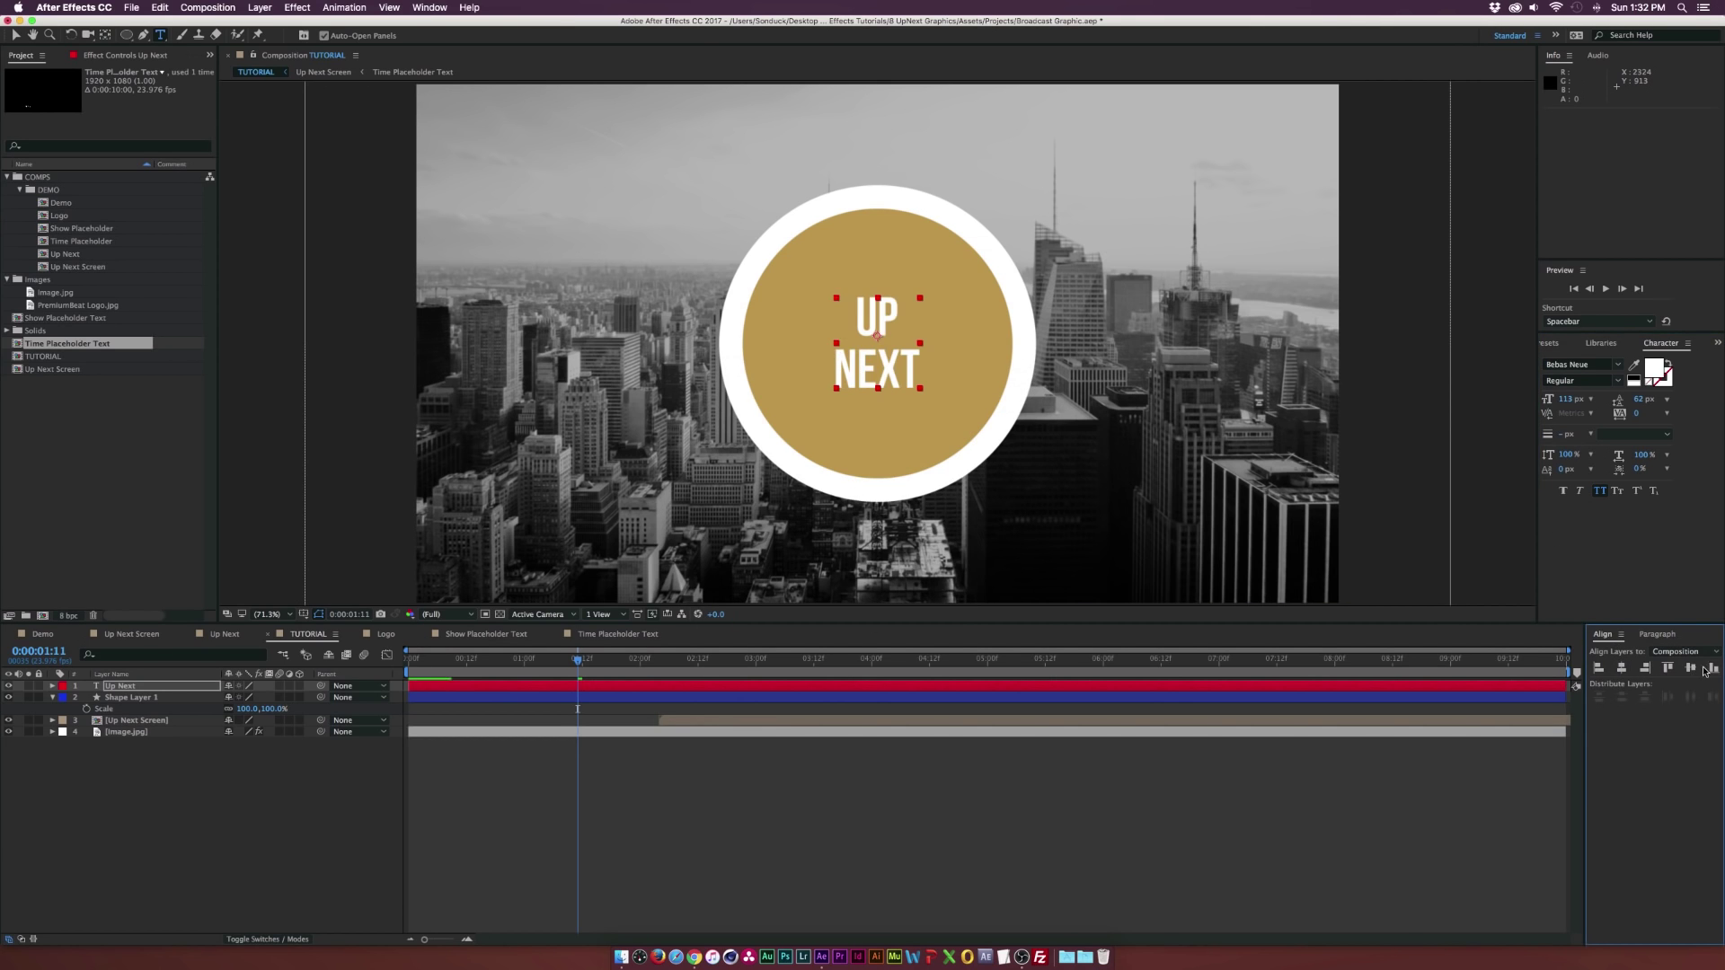
{"action": "left_click_drag", "start_coordinate": [1567, 399], "coordinate": [1679, 401]}
- Pre-compose the Up Next text and the circle shape layer into a composition named Bumper
{"action": "left_click", "coordinate": [130, 698], "text": "shift"}
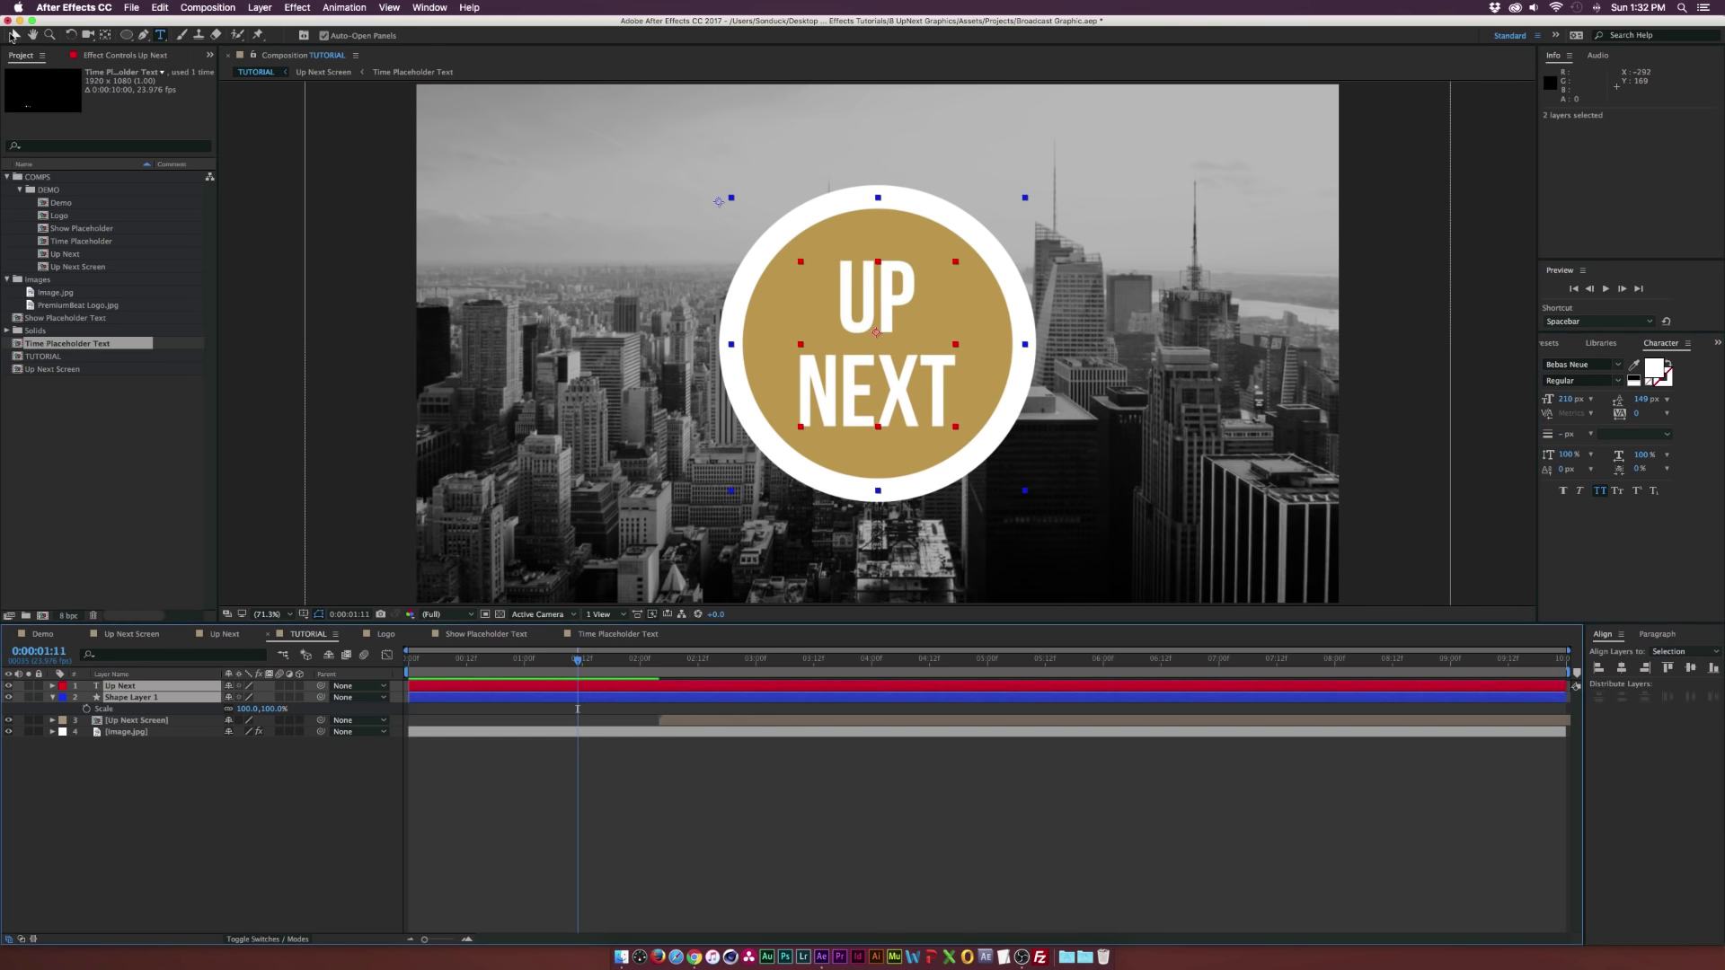
{"action": "key", "text": "v"}
{"action": "key", "text": "super+shift+c"}
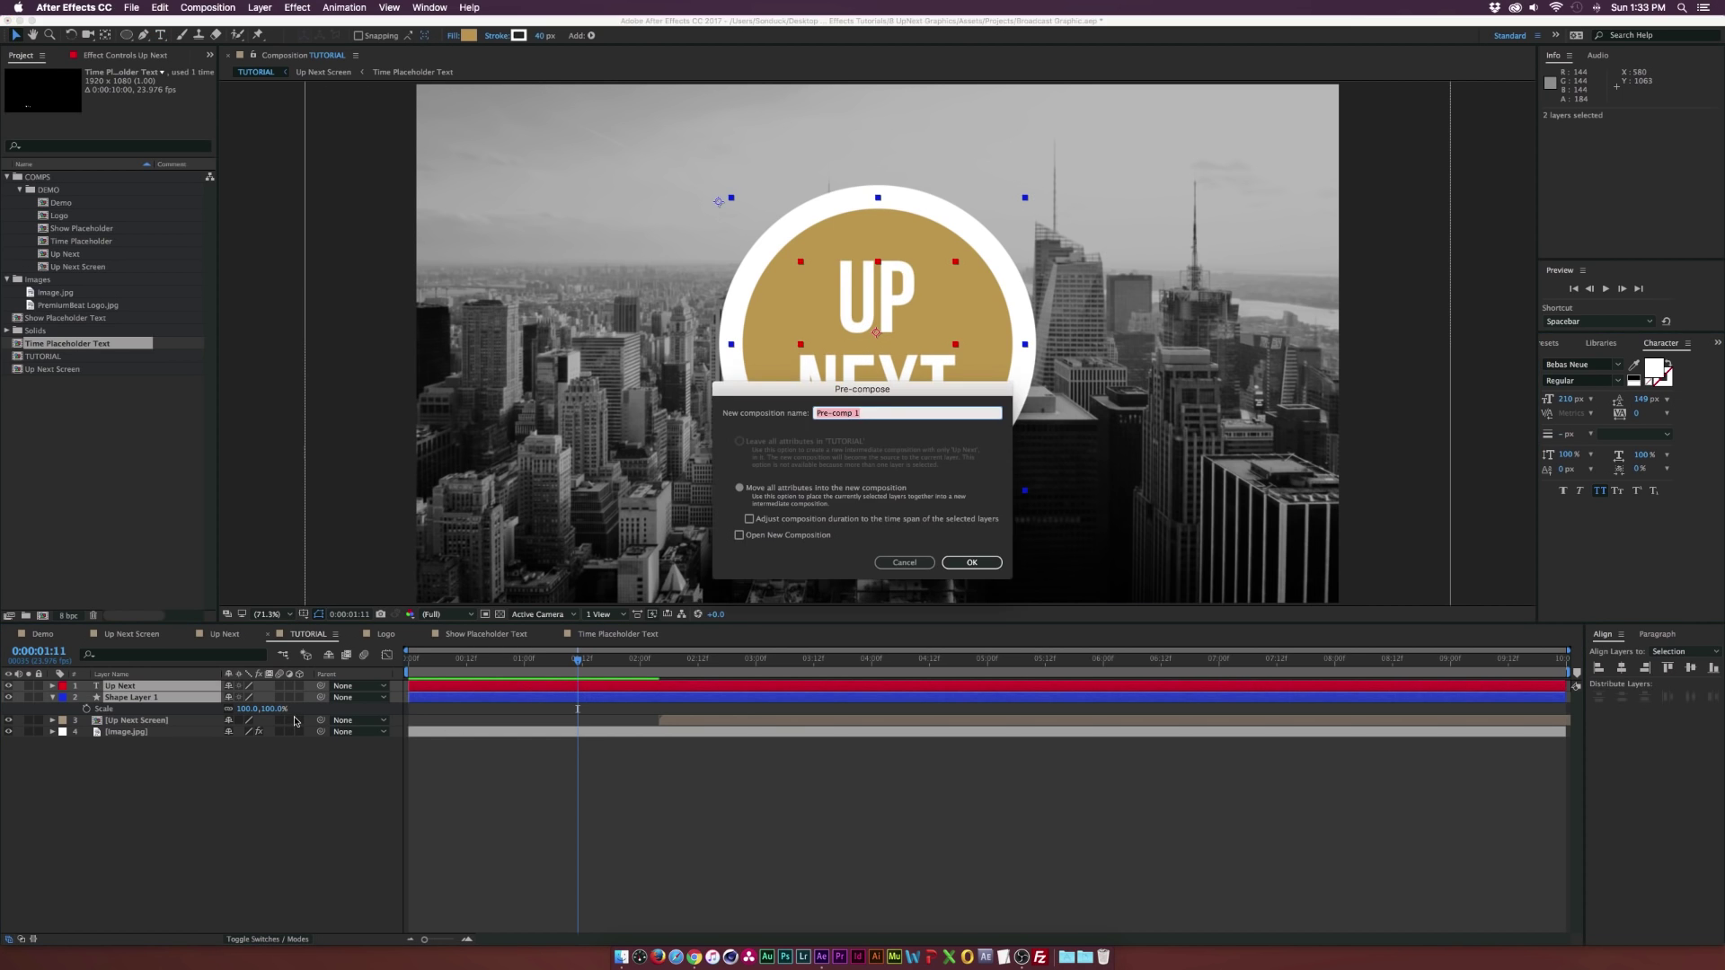
{"action": "type", "text": "Bumper"}
{"action": "key", "text": "Return"}
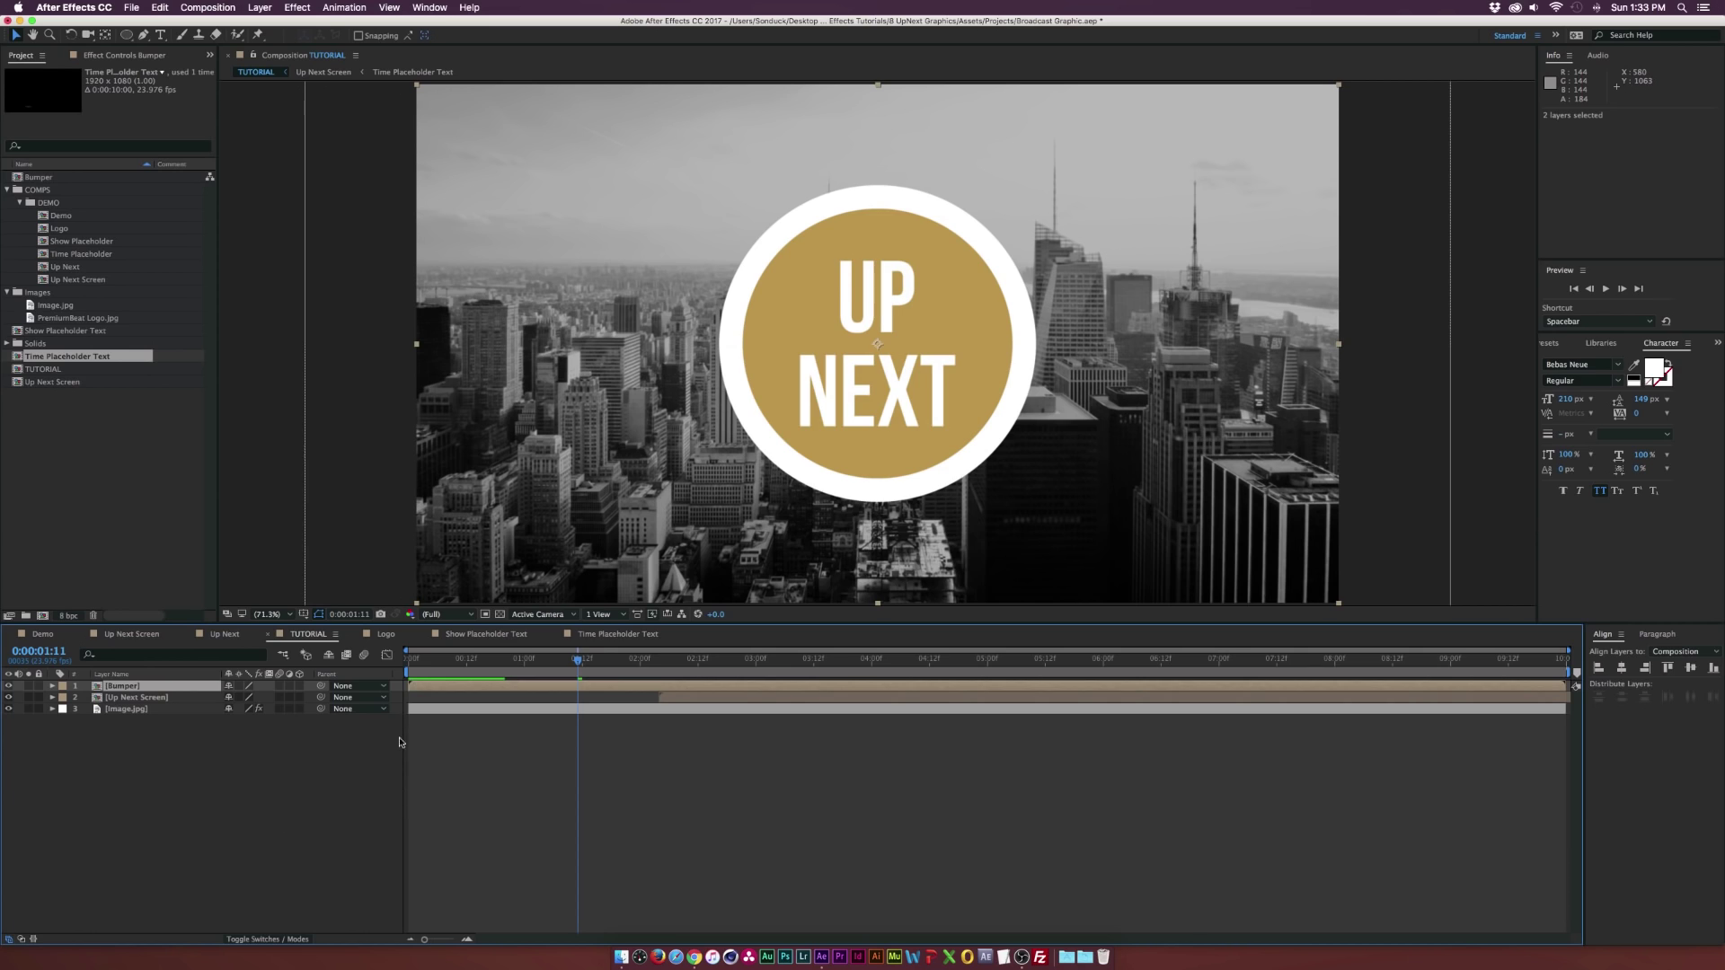
- Keyframe the Bumper layer's scale from 0% at the start of the timeline to 100% at 0:00:00:19
{"action": "key", "text": "Home"}
{"action": "key", "text": "s"}
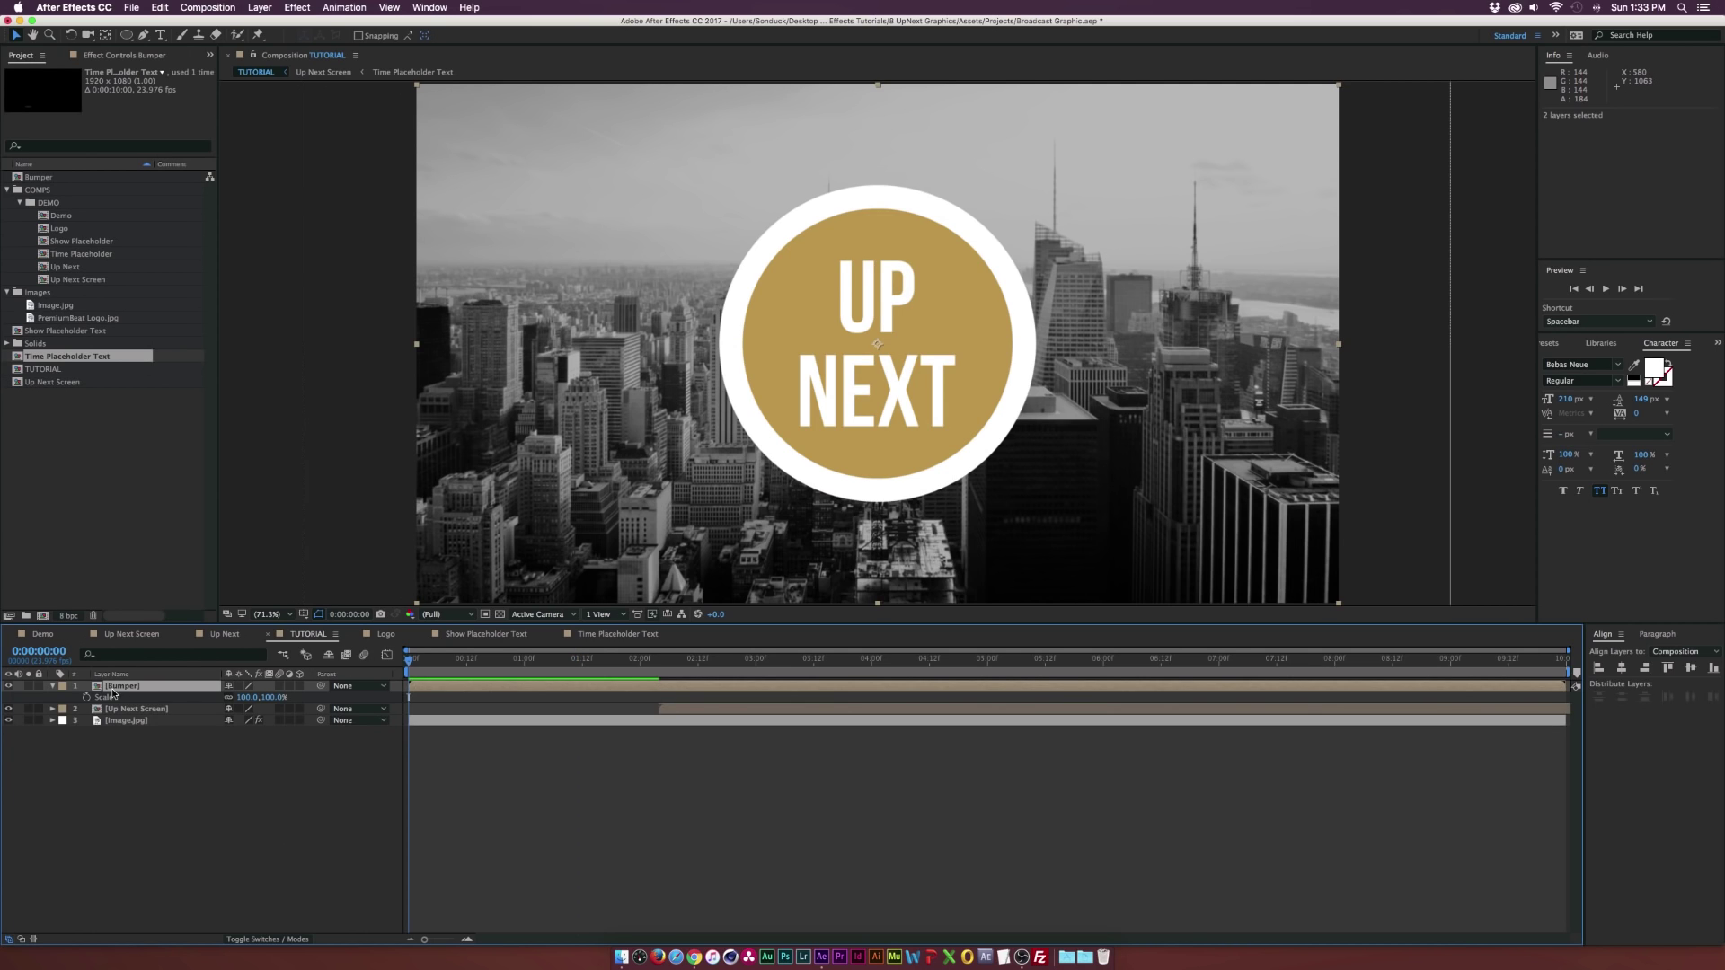
{"action": "left_click", "coordinate": [86, 698]}
{"action": "left_click_drag", "start_coordinate": [411, 698], "coordinate": [499, 698]}
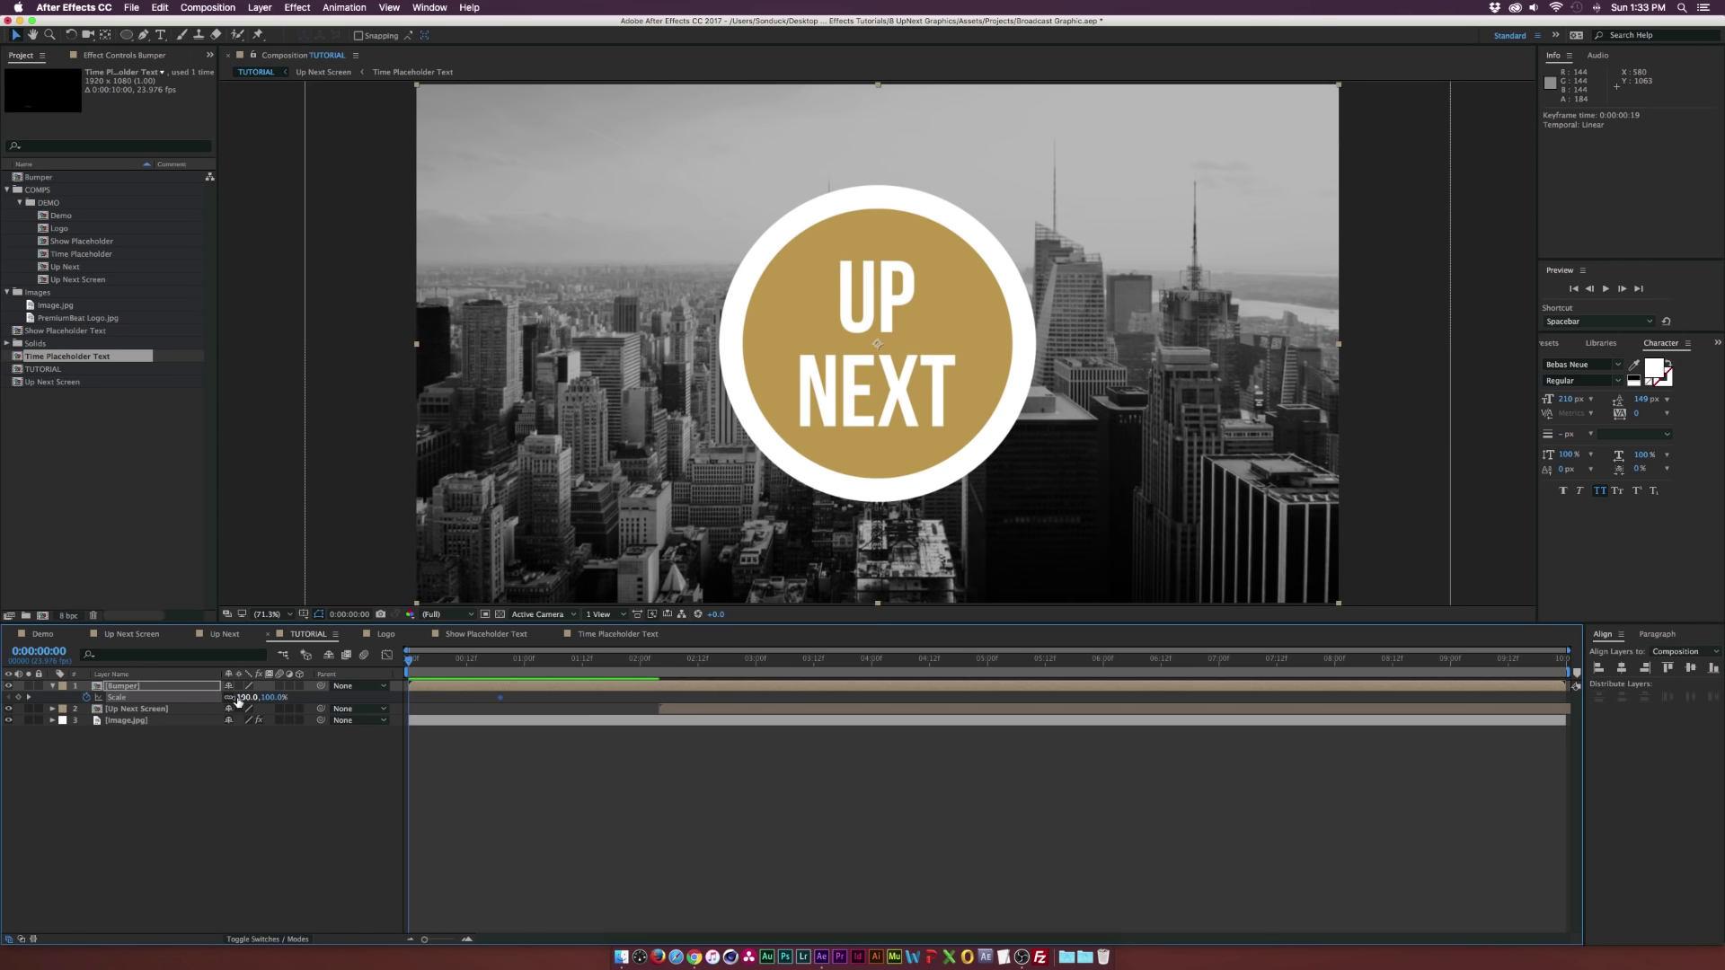
{"action": "left_click", "coordinate": [246, 697]}
{"action": "type", "text": "0"}
{"action": "key", "text": "Return"}
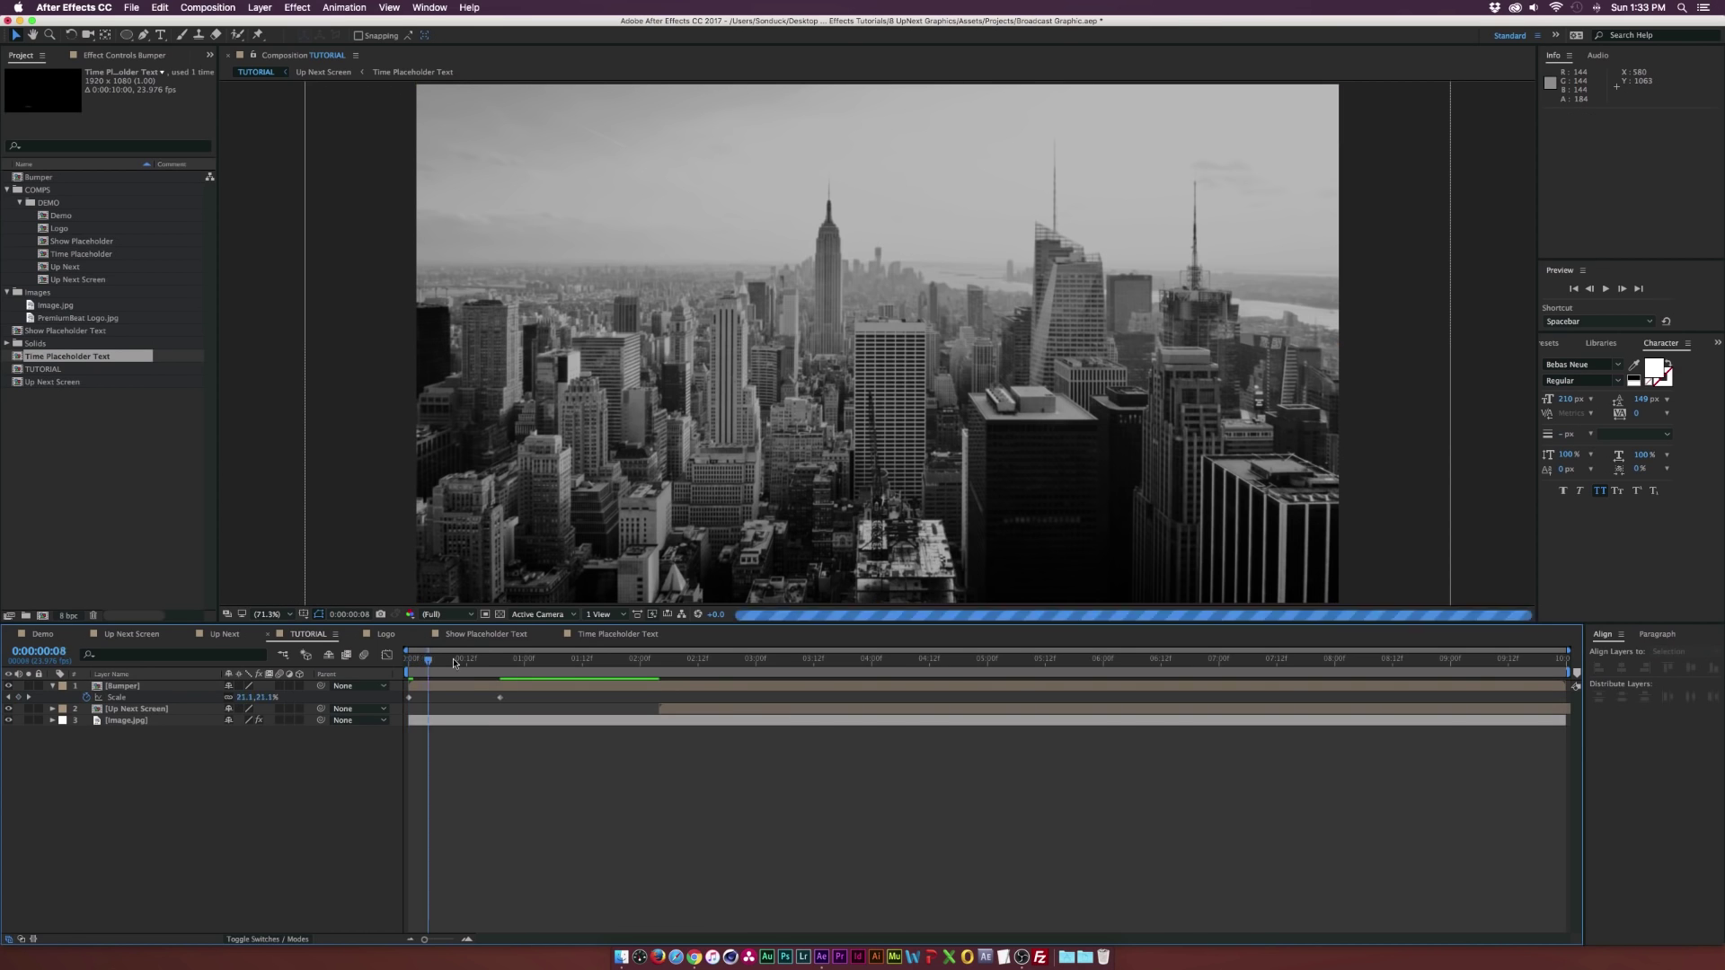
- Hold the Bumper's scale at 100% with a keyframe at 0:00:02:00 and set it to 0% at 0:00:02:20
{"action": "left_click_drag", "start_coordinate": [410, 661], "coordinate": [640, 667]}
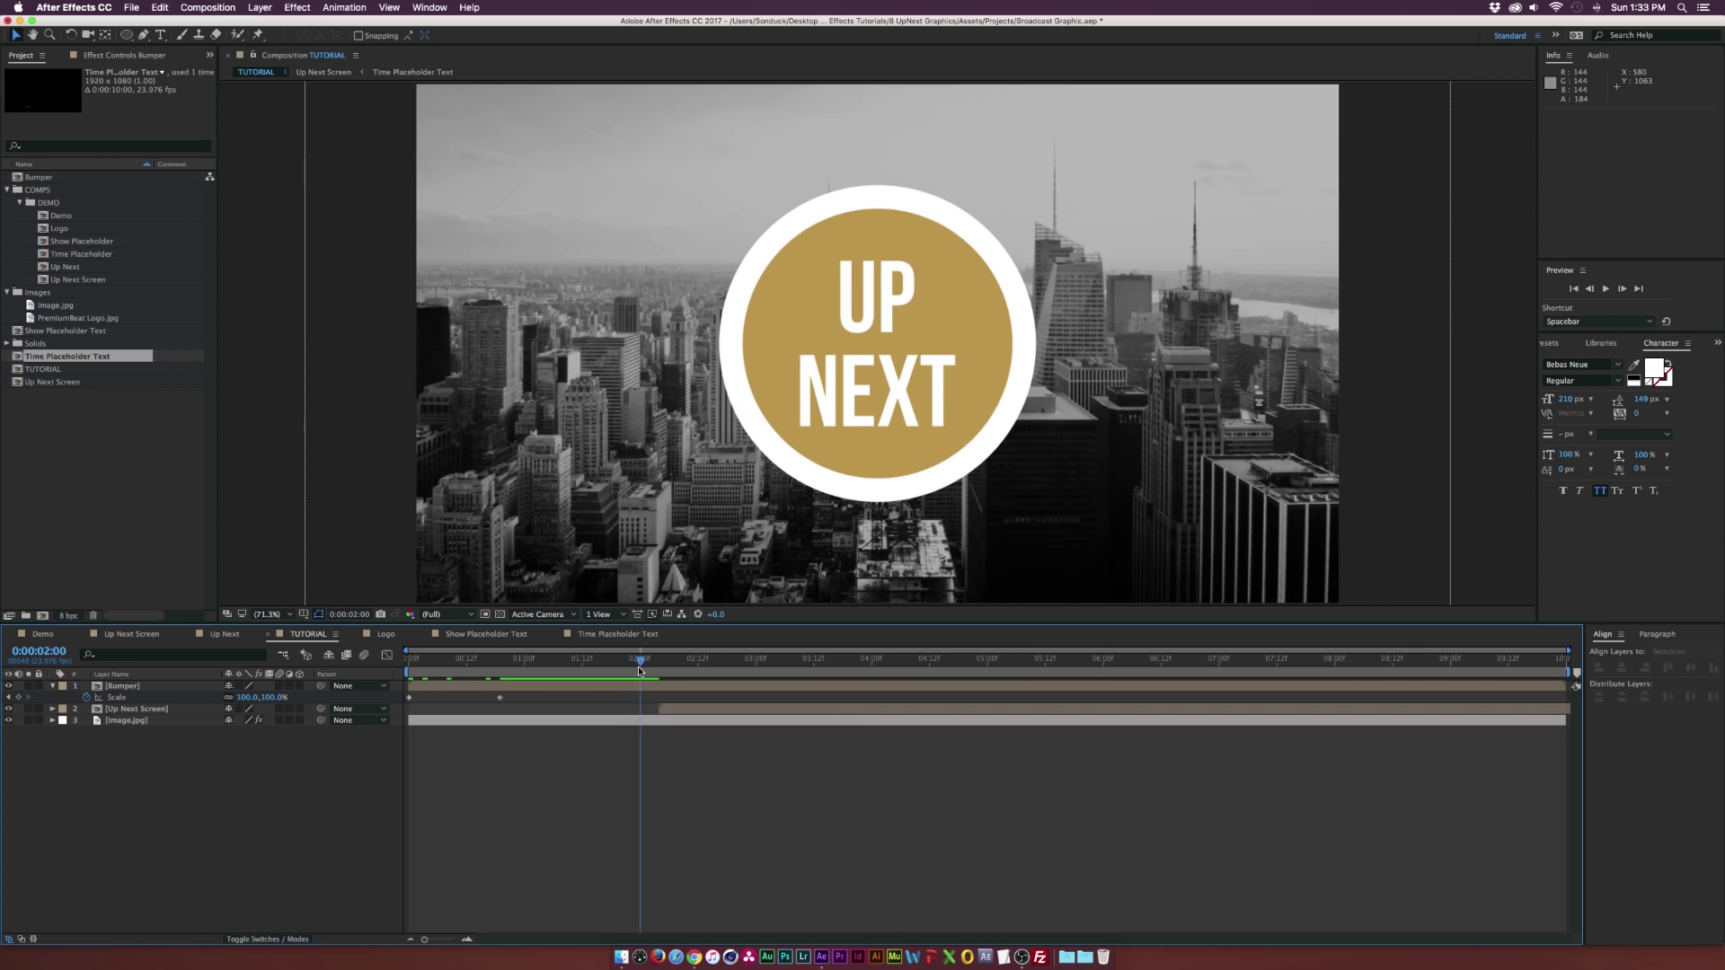
{"action": "left_click", "coordinate": [18, 696]}
{"action": "left_click_drag", "start_coordinate": [640, 660], "coordinate": [735, 666]}
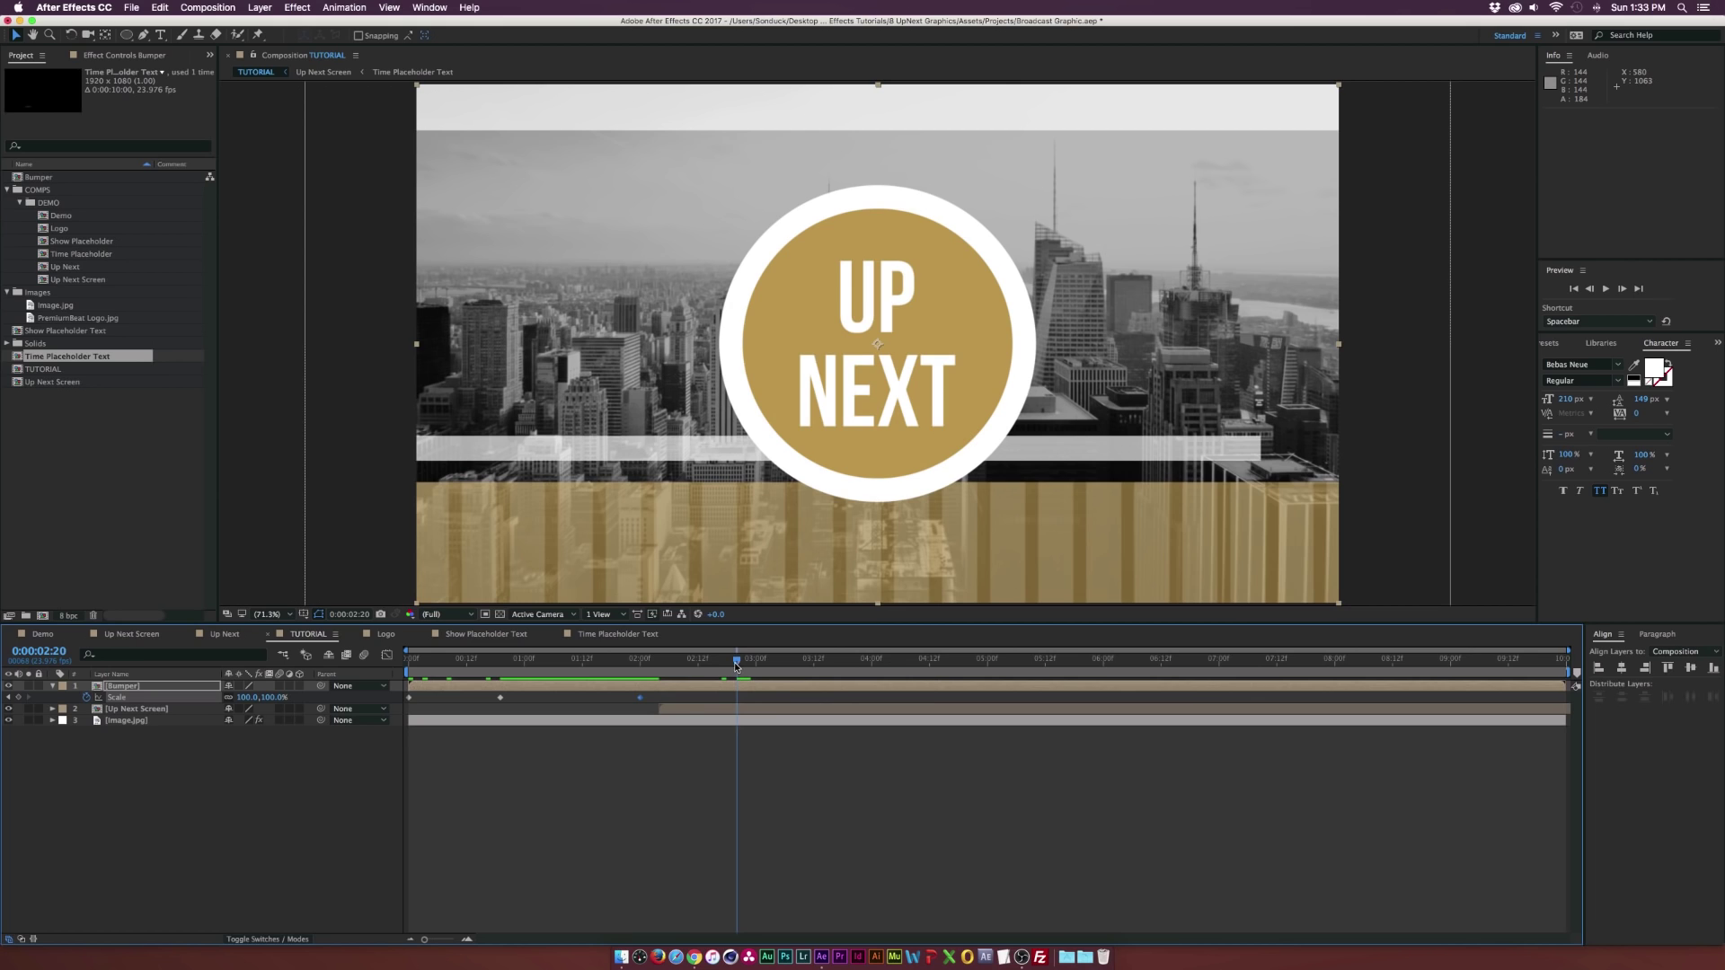
{"action": "left_click", "coordinate": [243, 698]}
{"action": "type", "text": "0"}
{"action": "key", "text": "Return"}
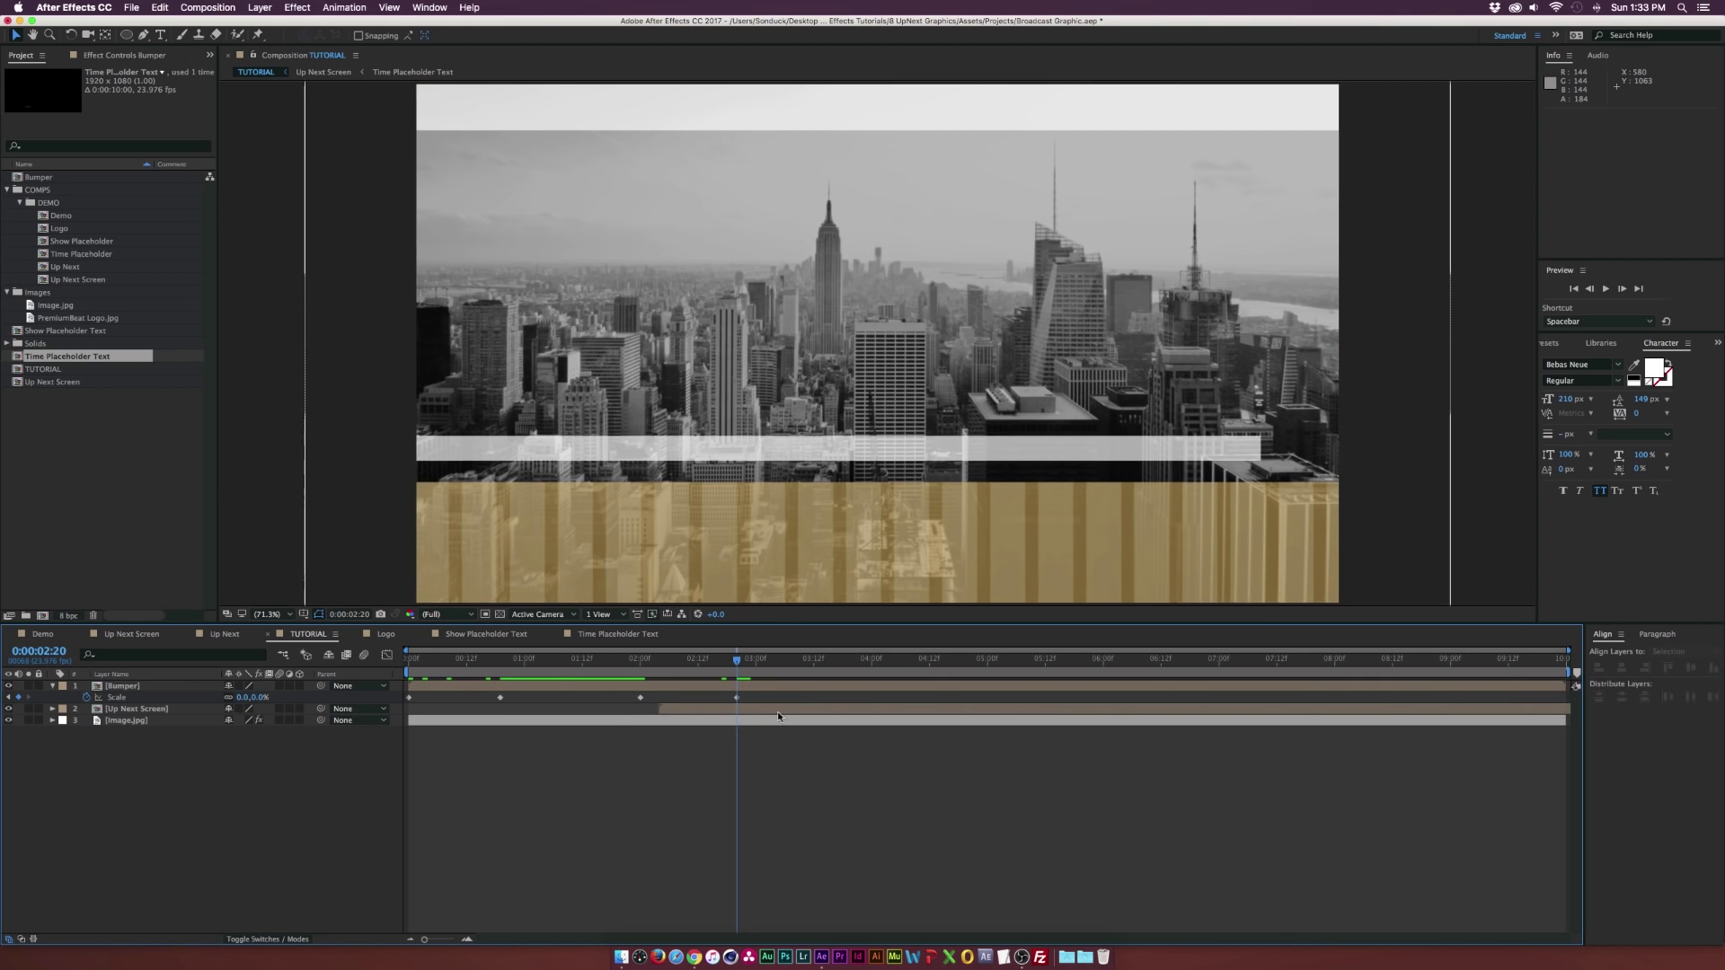
{"action": "left_click", "coordinate": [643, 666]}
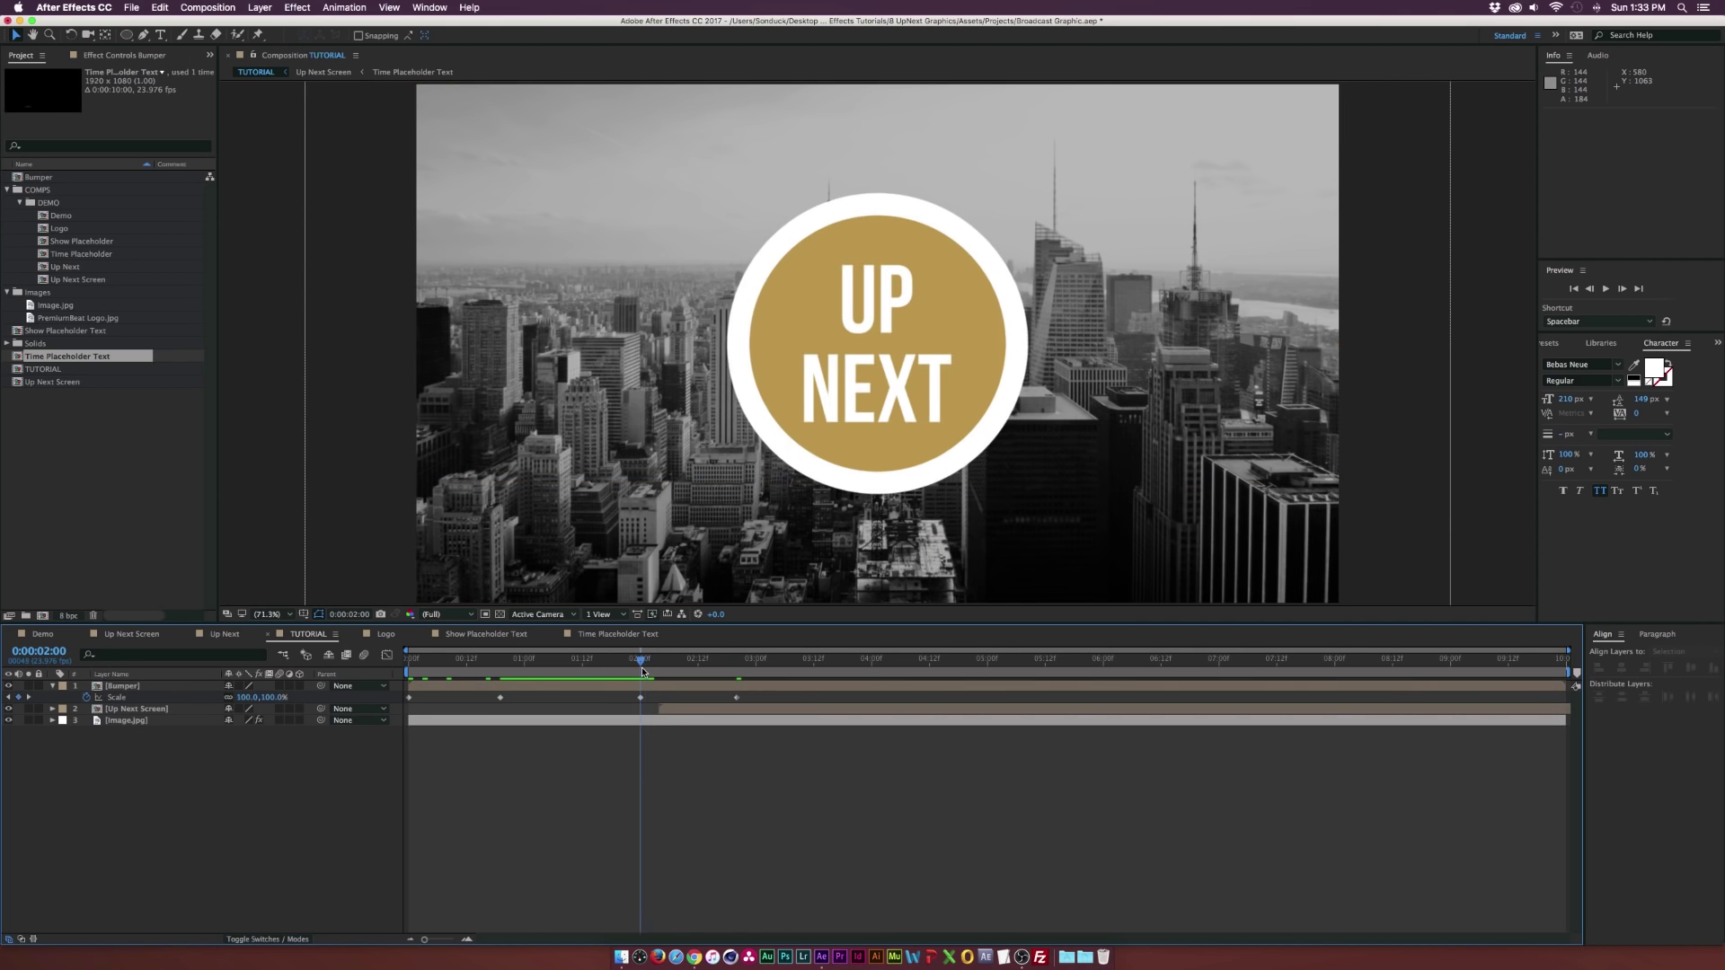